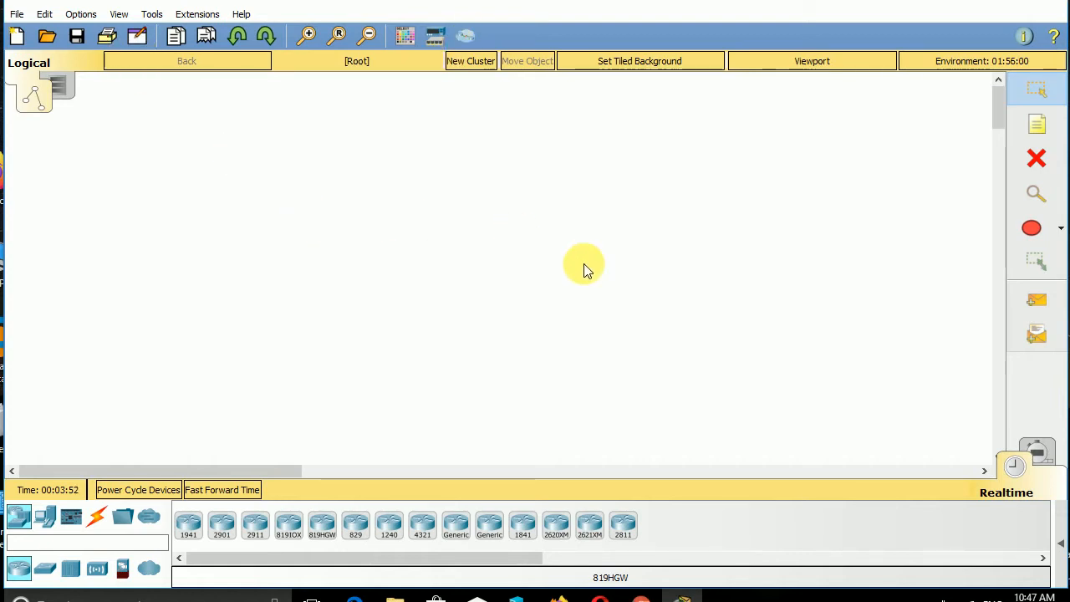
Step: Open the saved Packet Tracer file "net pad" from the saves folder
left_click(17, 15)
left_click(83, 54)
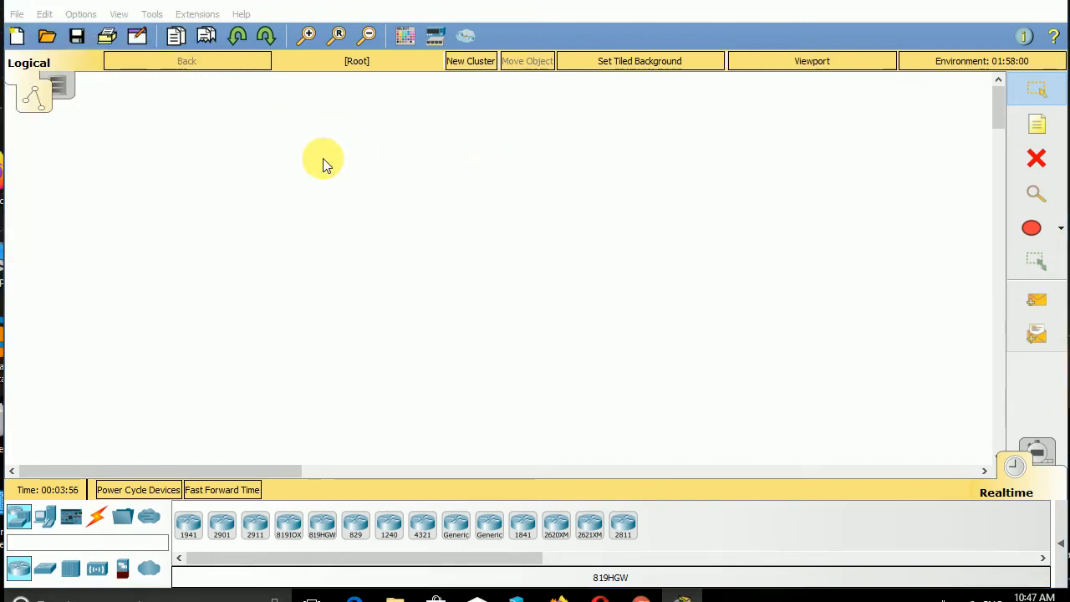
left_click(279, 139)
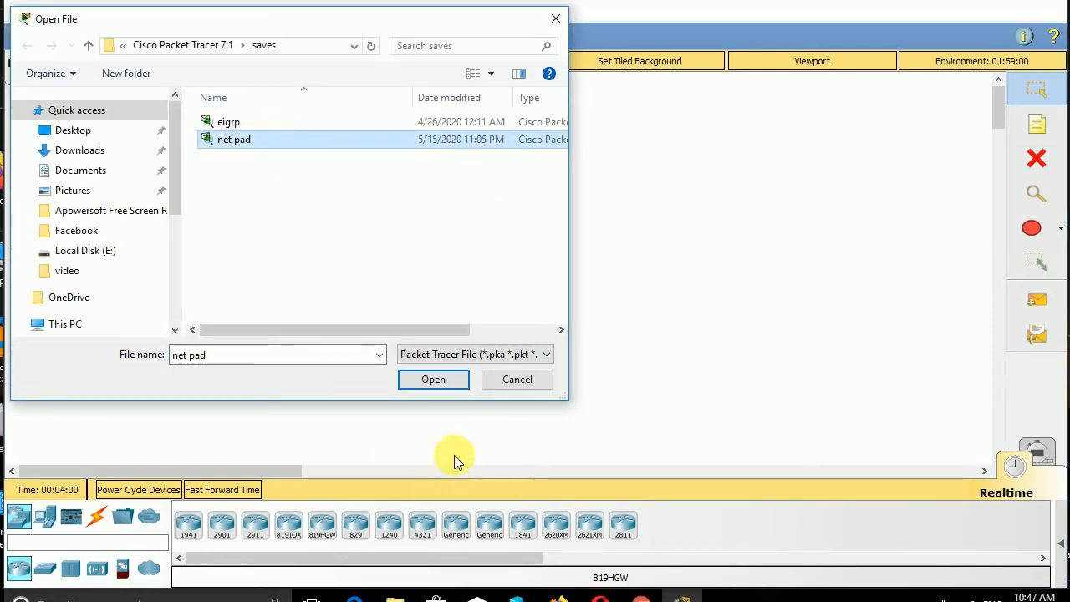
left_click(423, 385)
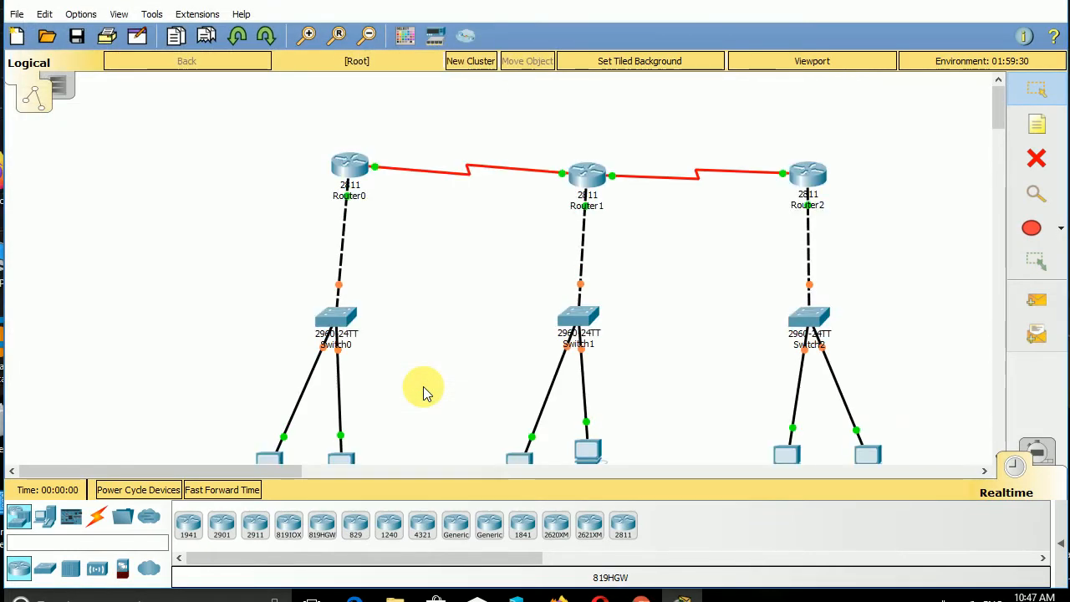
Step: Move Router2 and Router1 slightly upward so the three routers sit roughly in one row
mouse_move(1003, 114)
left_mouse_down()
mouse_move(1002, 133)
mouse_move(1002, 122)
left_mouse_up()
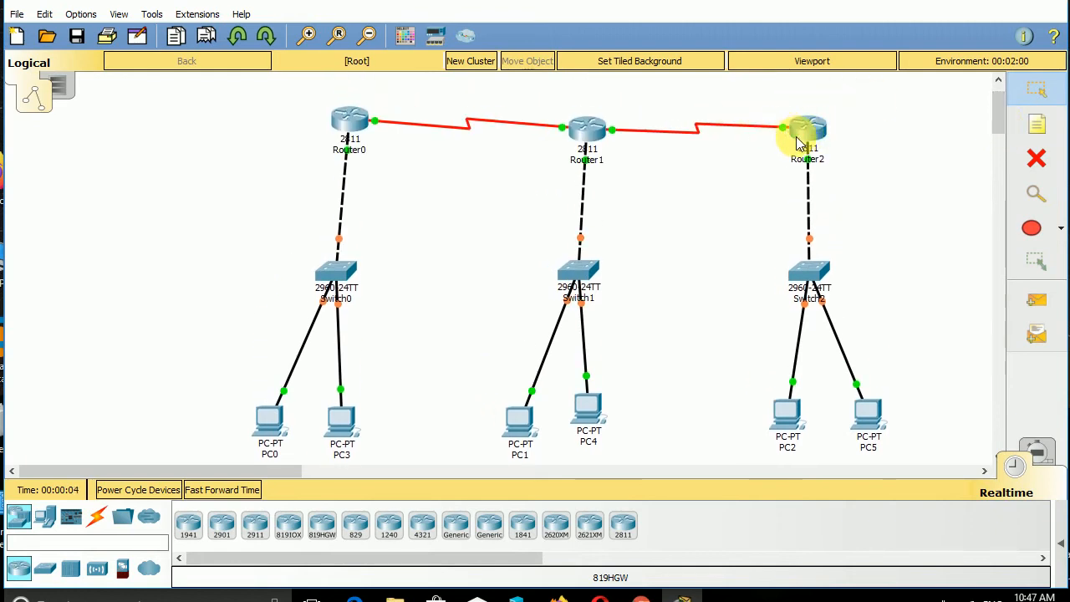
left_click_drag(799, 144, 799, 126)
left_click_drag(588, 134, 583, 121)
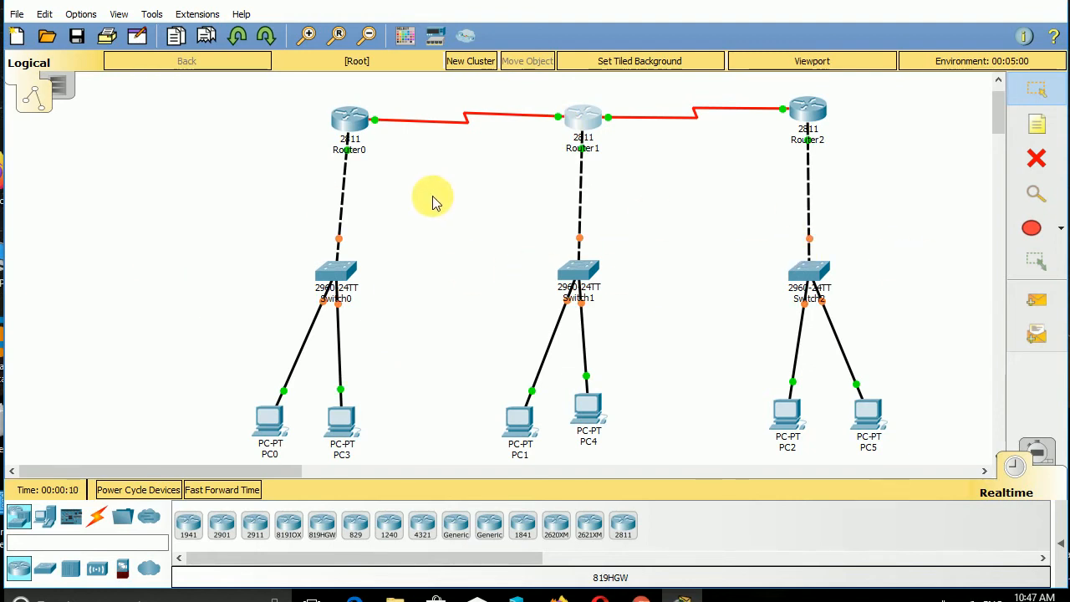
Step: Box-select each of the three router, switch and PC groups in turn, and move PC1 up closer to PC4
left_click_drag(216, 93, 439, 431)
left_click_drag(502, 107, 676, 470)
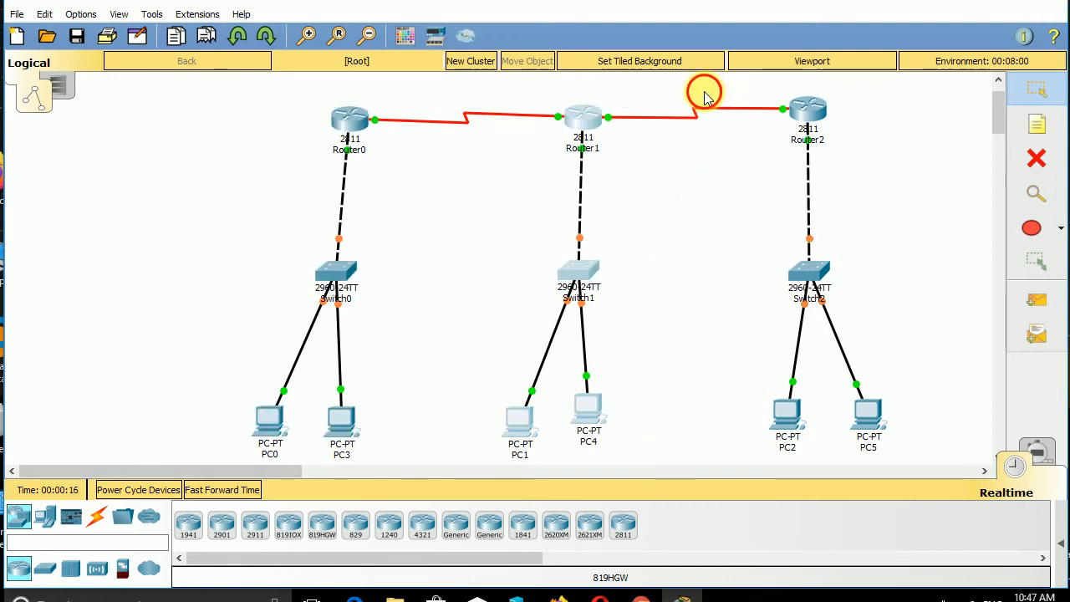
left_click_drag(705, 96, 960, 465)
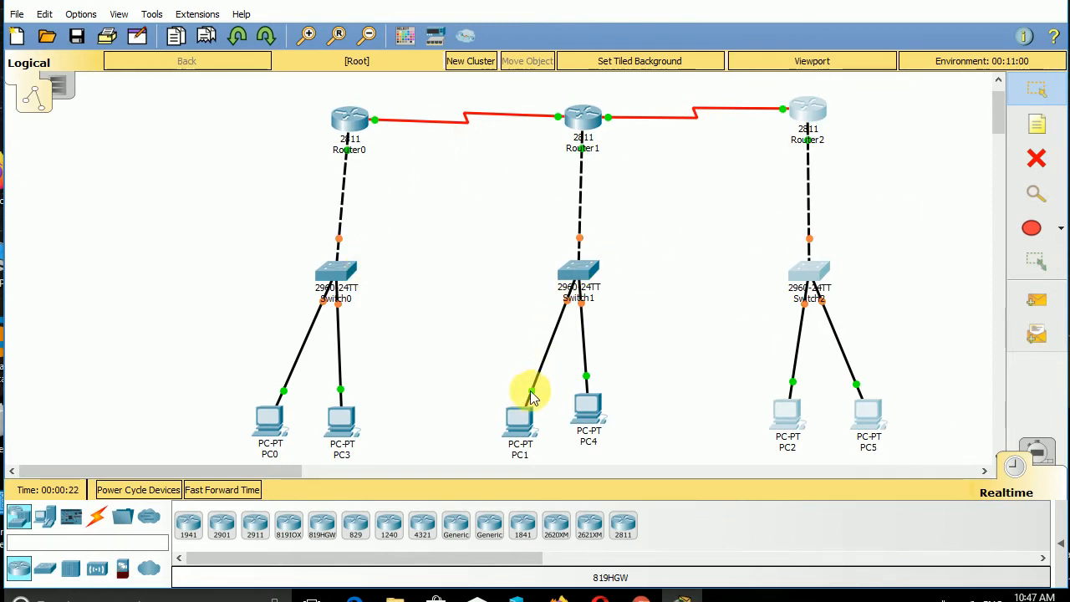
left_click_drag(522, 418, 535, 399)
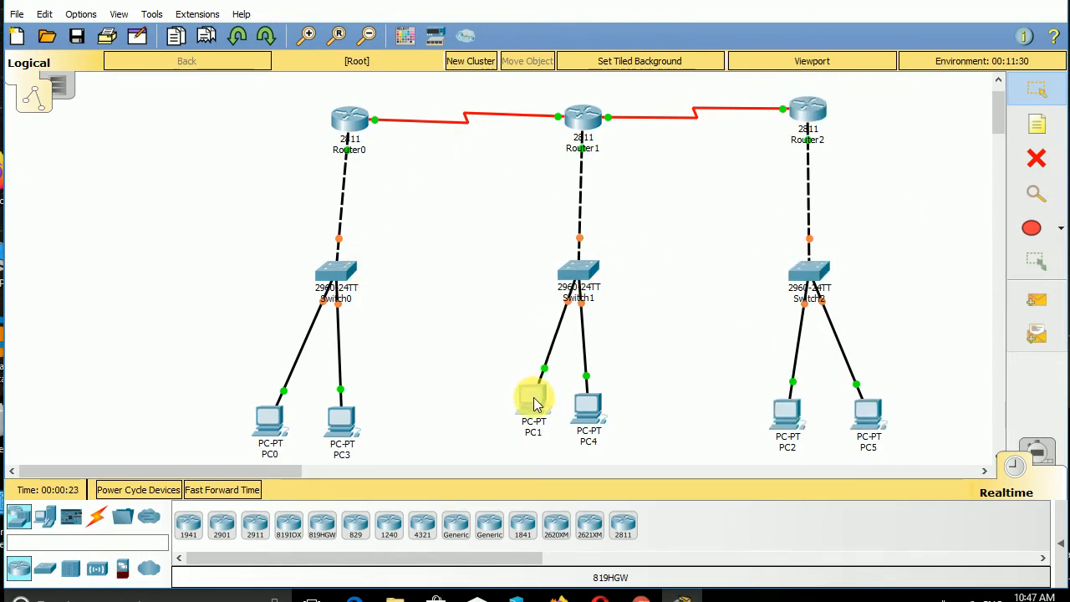
Step: Label the serial link between Router0 and Router1 with the notes "1.1.1." at Router0 and "1.1.1.2" at Router1
left_click(1038, 125)
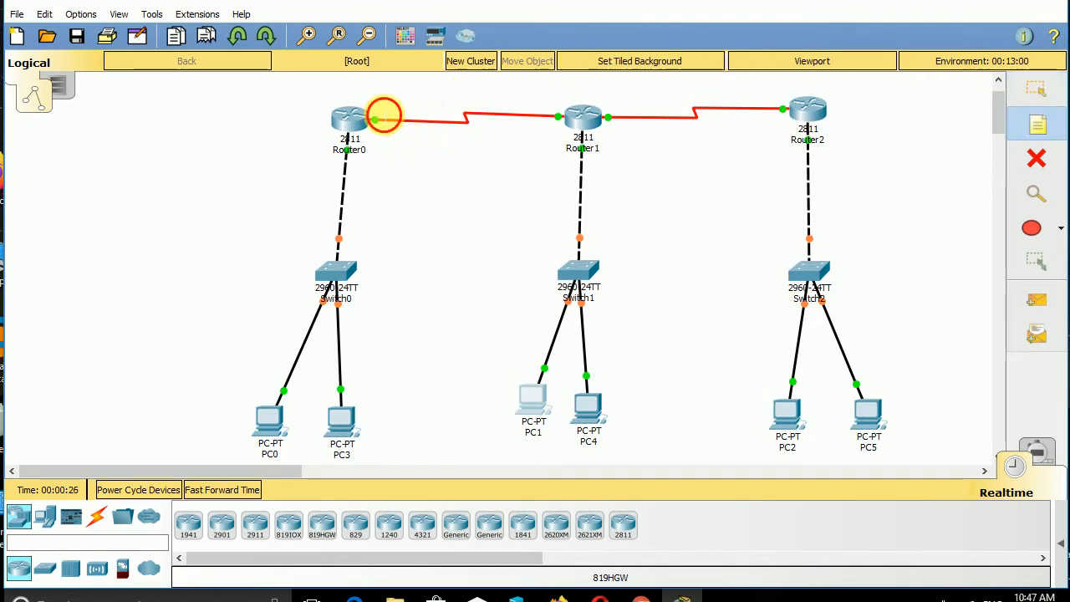
left_click(384, 116)
type("1.1.1.")
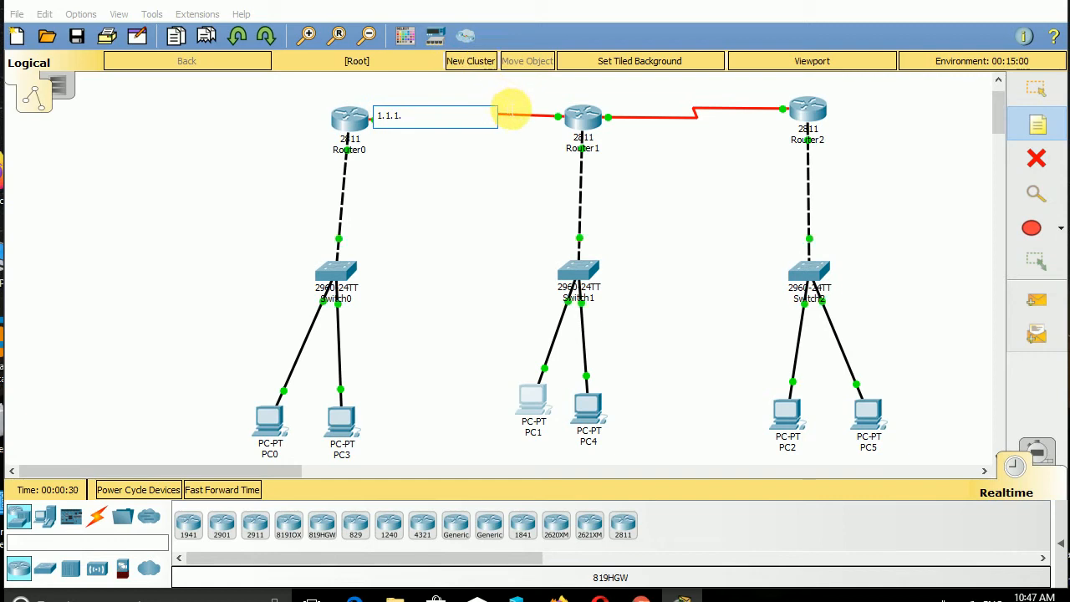
left_click(505, 109)
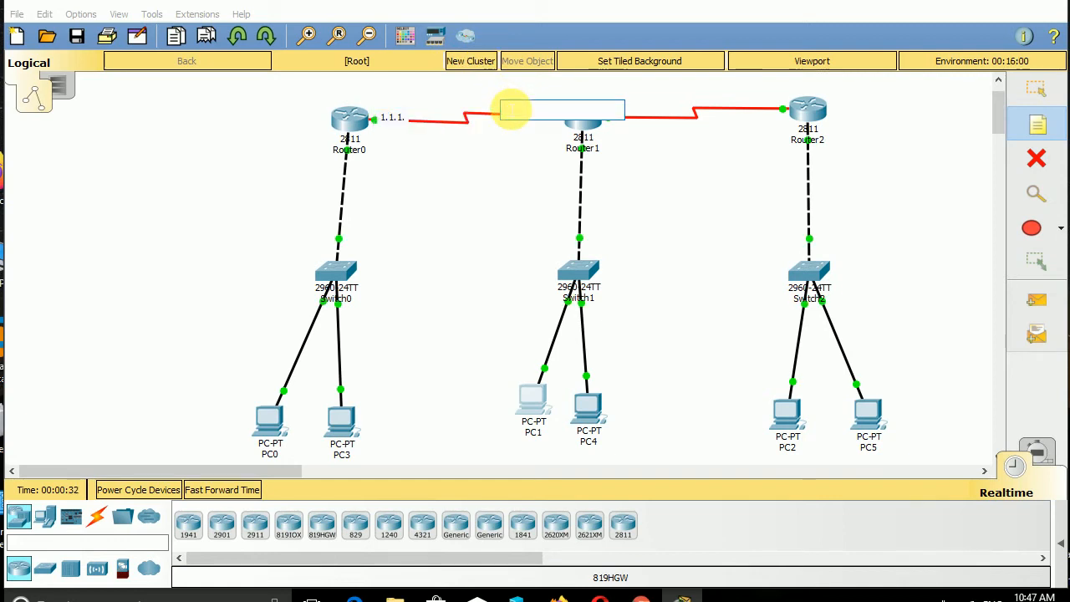
type("1.1.1.2")
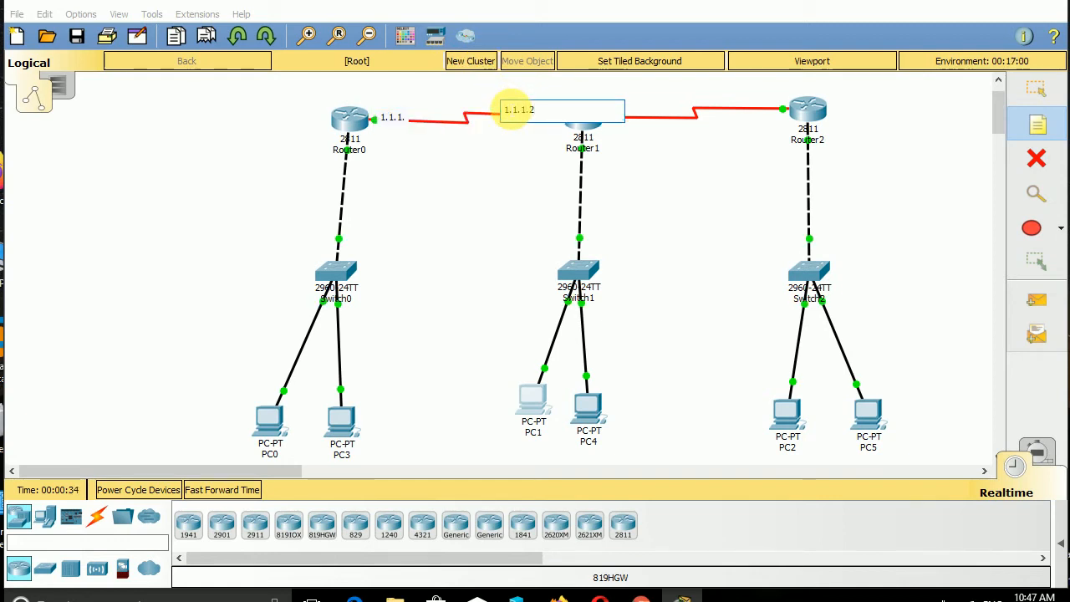
Step: Label the serial link between Router1 and Router2 with the notes "2,2,2,2" at Router1 and "2.2.2.3" at Router2
left_click(597, 91)
type("2")
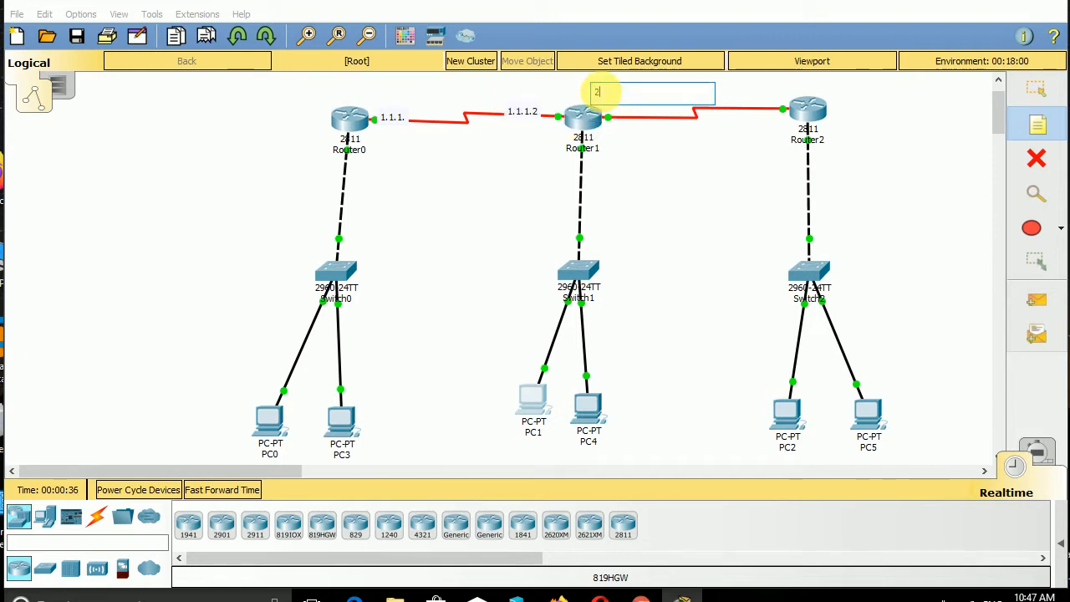
type(",2,2,2")
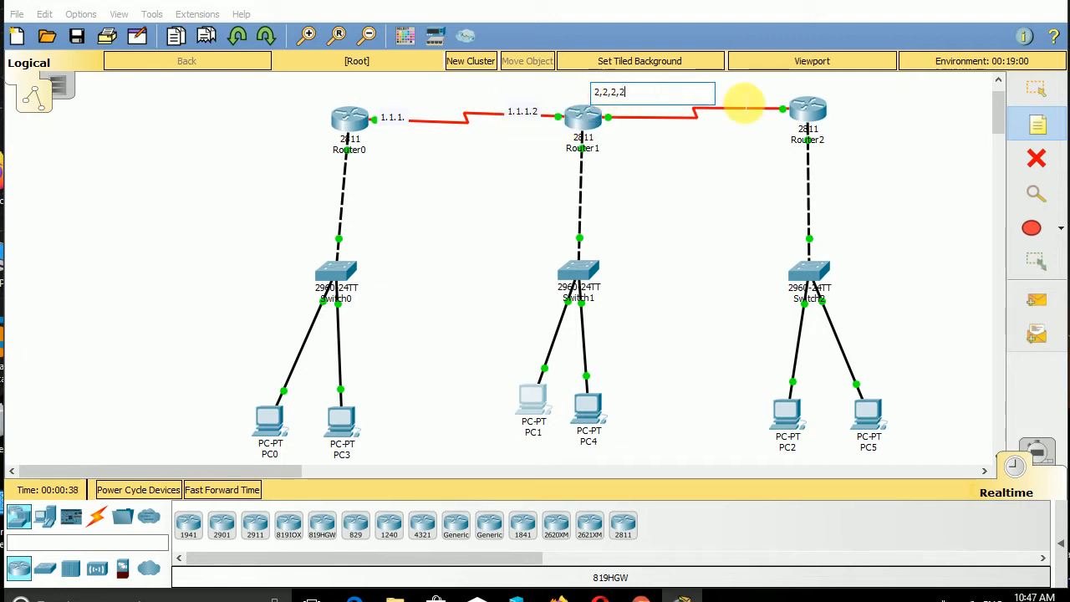
left_click(757, 100)
type("2.2.2.3")
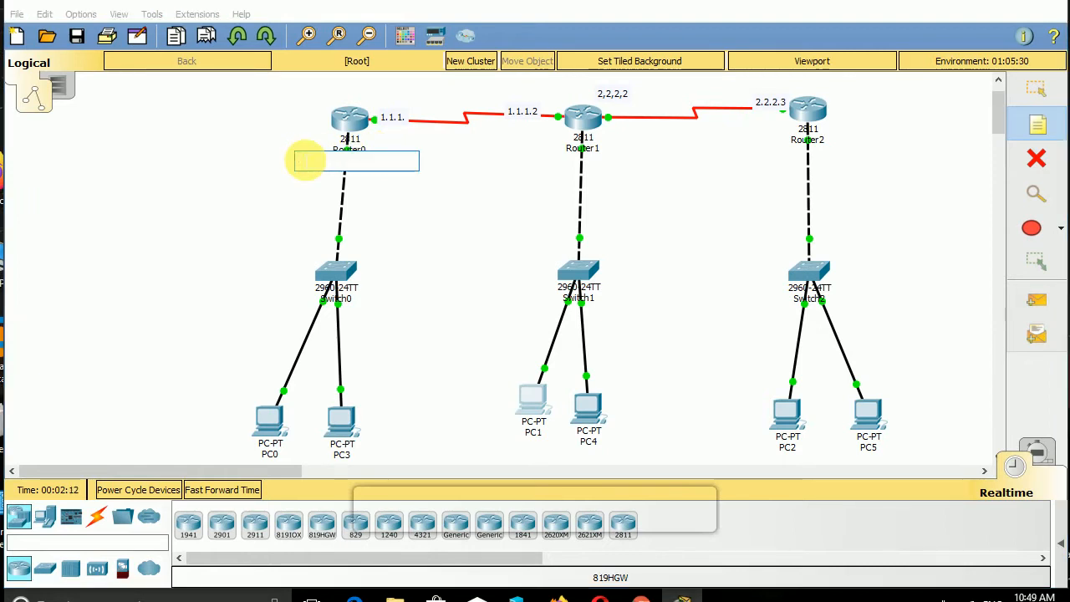
Step: Add the note 192.168.1.100 below Router0 and the note 192.168.2.100 below Router1
type("192.168")
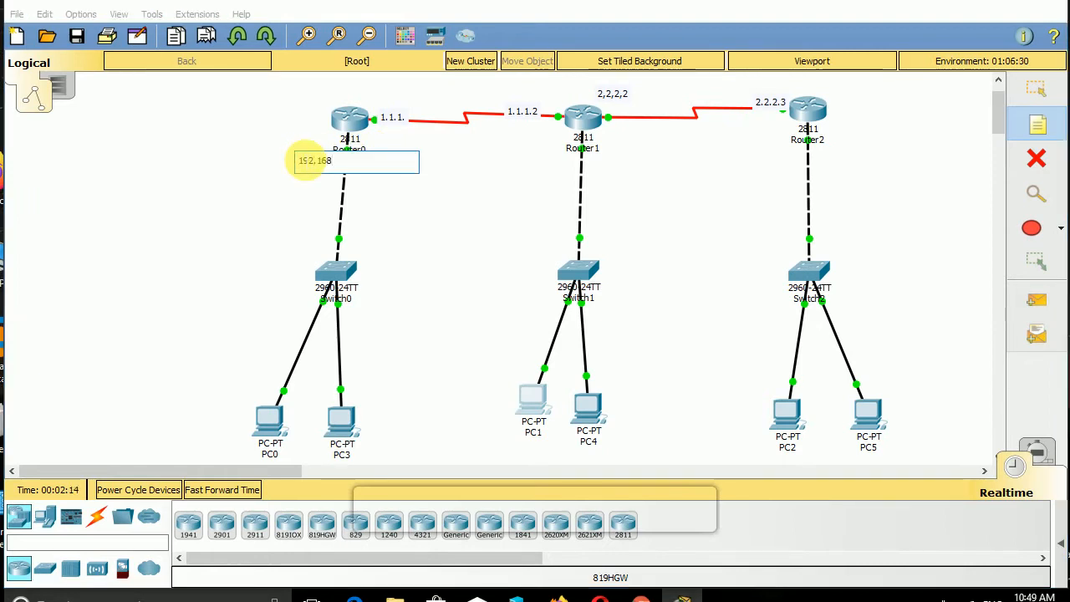
type(".1.100")
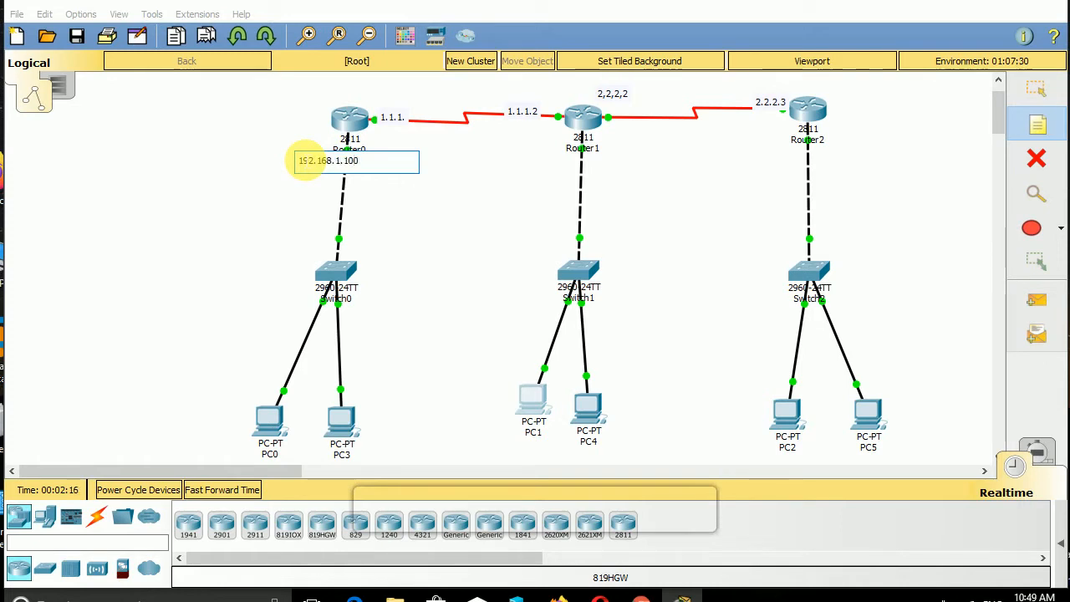
left_click(527, 180)
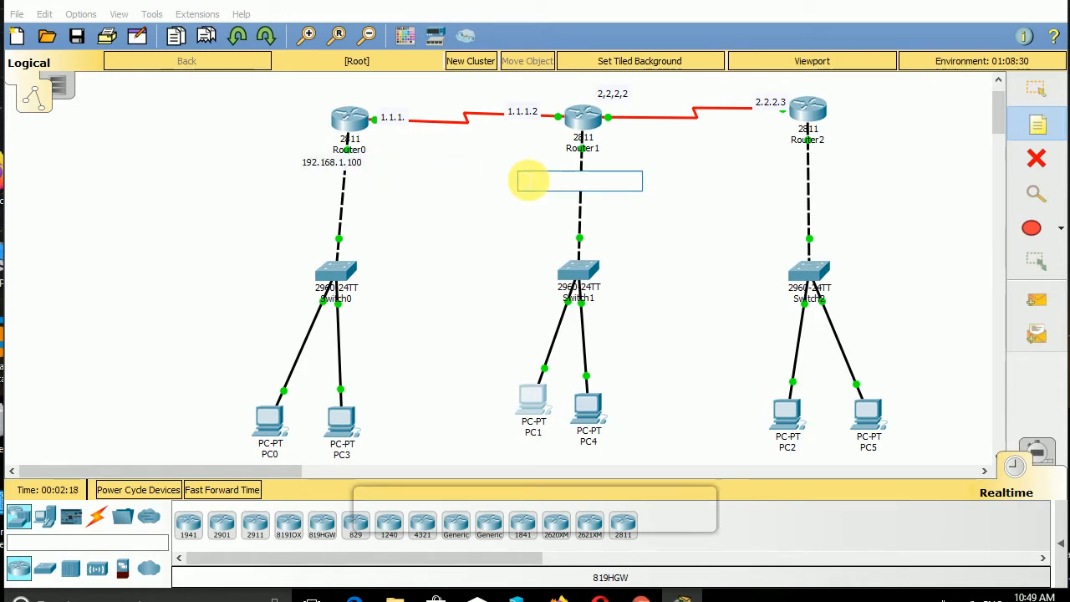
type("192.168")
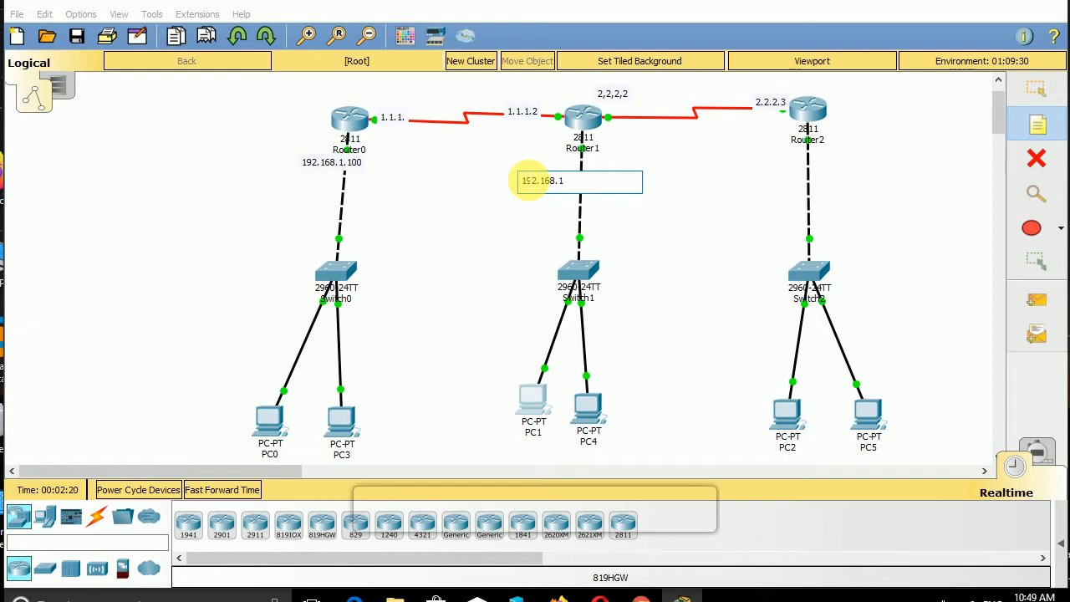
type(".2.100")
Step: Add the note 192.168.3.10 on the link below Router2
left_click(752, 178)
type("1")
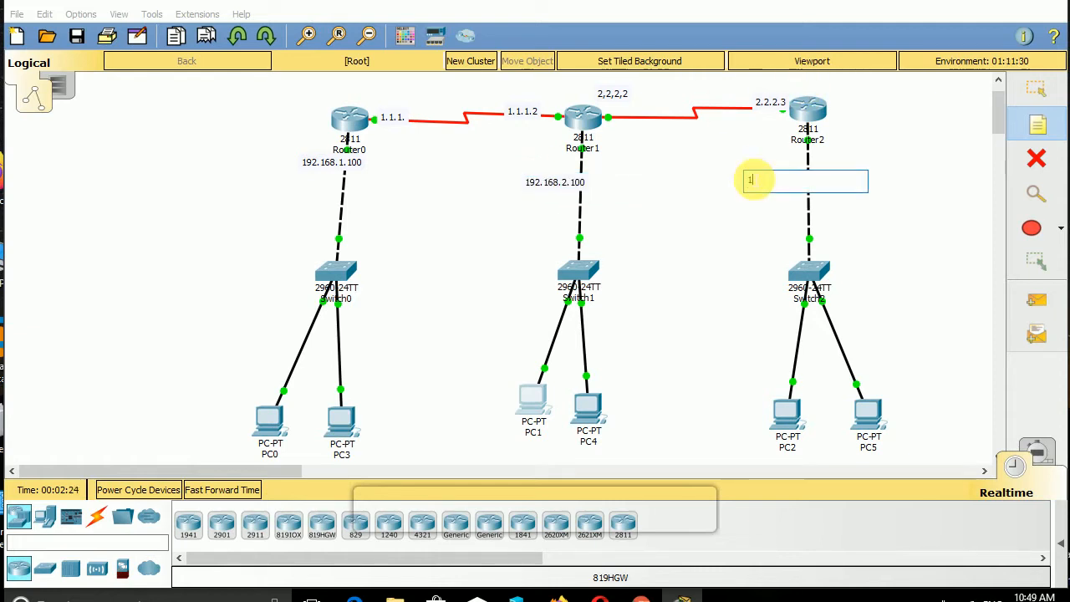
type("92.168.3.10")
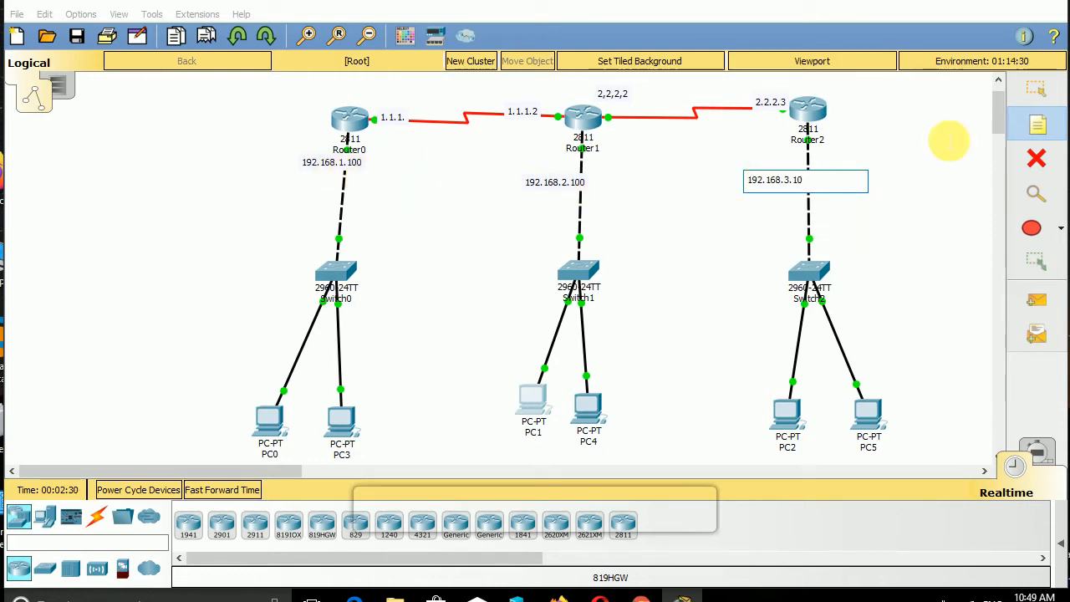
Step: Move the 192.168.1.100, 1.1.1., 1.1.1.2 and 192.168.2.100 notes off the links, close to Router0 and Router1
left_click(1035, 91)
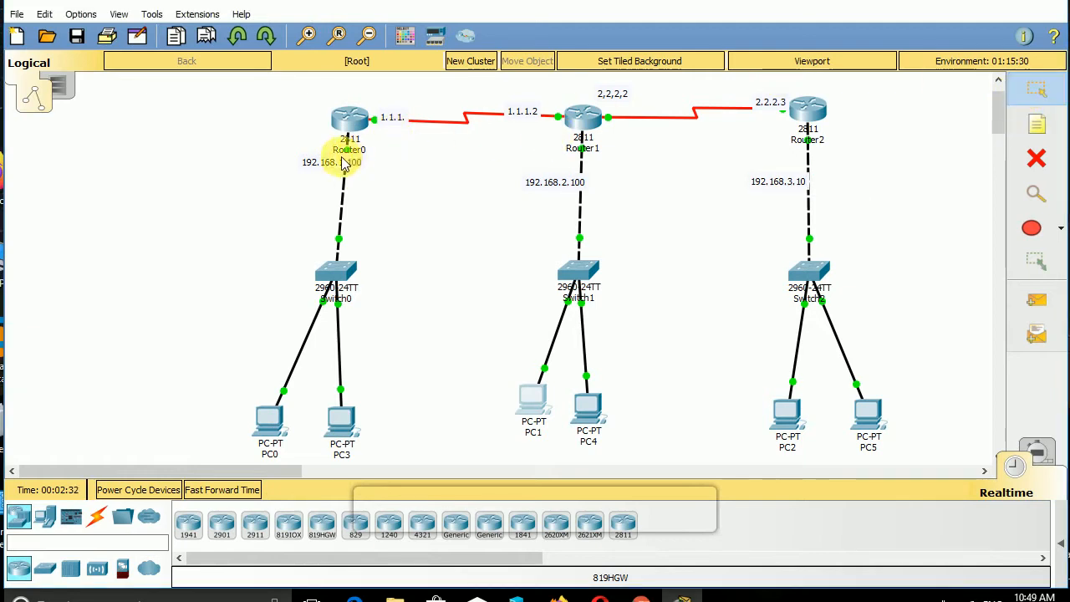
left_click_drag(322, 162, 285, 154)
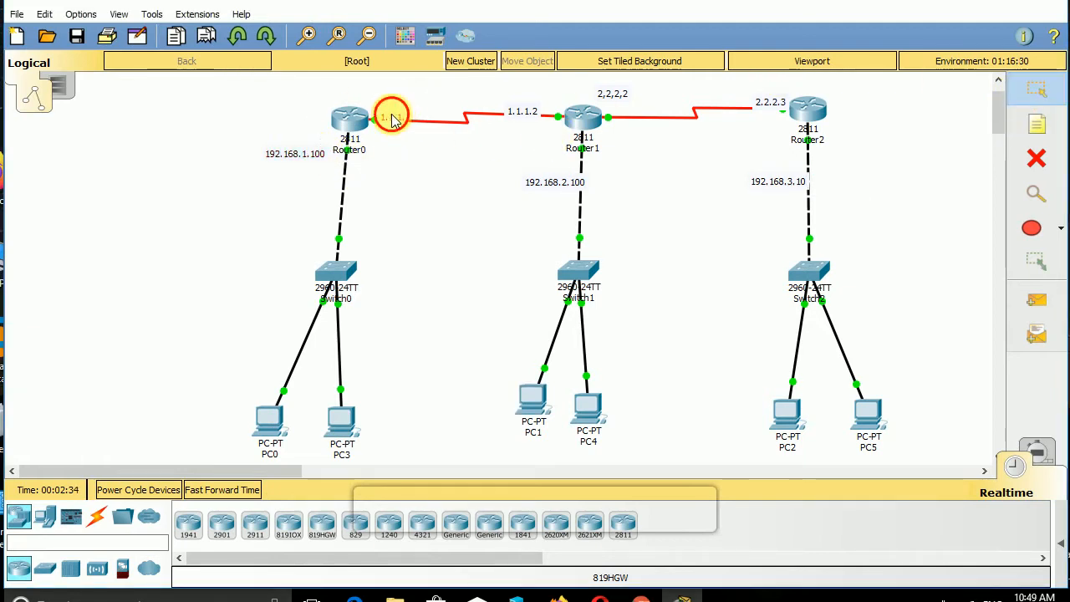
left_click_drag(392, 116, 381, 102)
left_click_drag(521, 107, 521, 95)
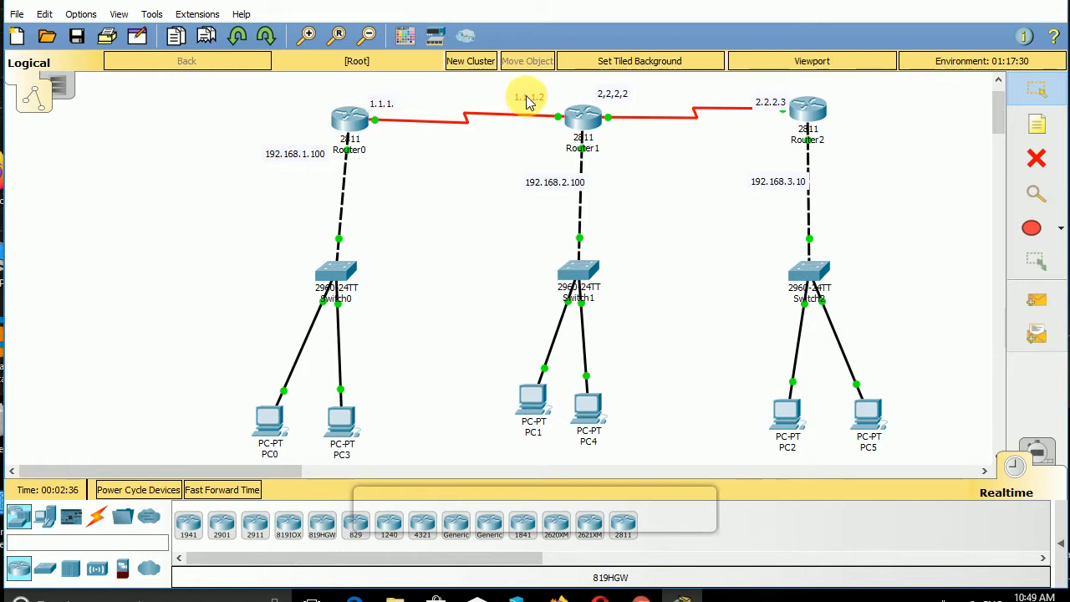
left_click_drag(564, 185, 551, 167)
Step: Reposition the 2,2,2,2 note beside Router1 and the 2.2.2.3 and 192.168.3.10 notes beside Router2, clear of the links
left_click_drag(611, 94, 620, 99)
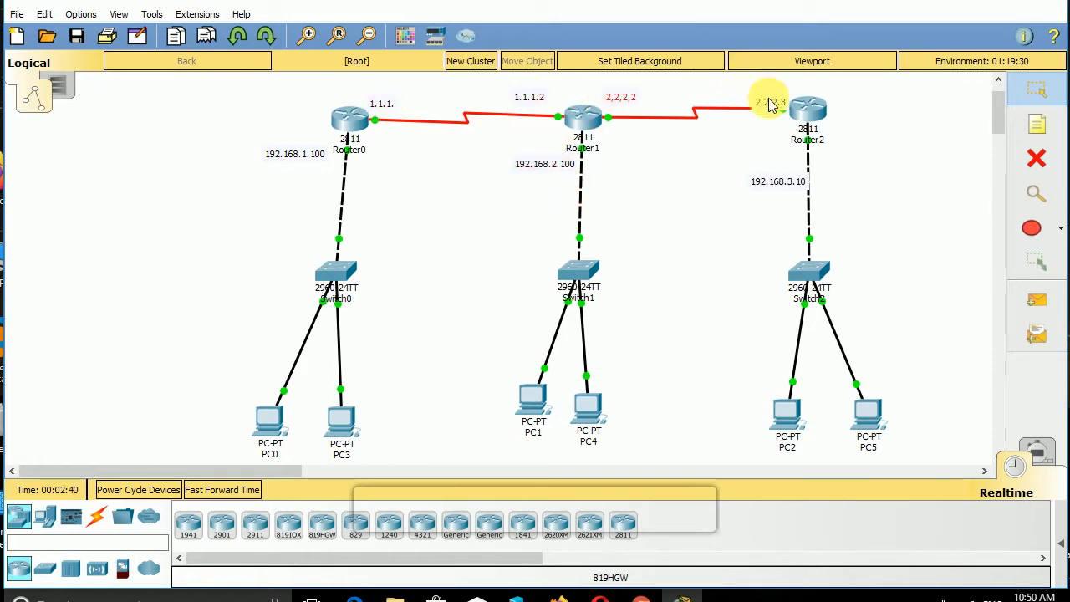
left_click_drag(769, 106, 764, 98)
left_click(778, 182)
left_click_drag(778, 182, 761, 147)
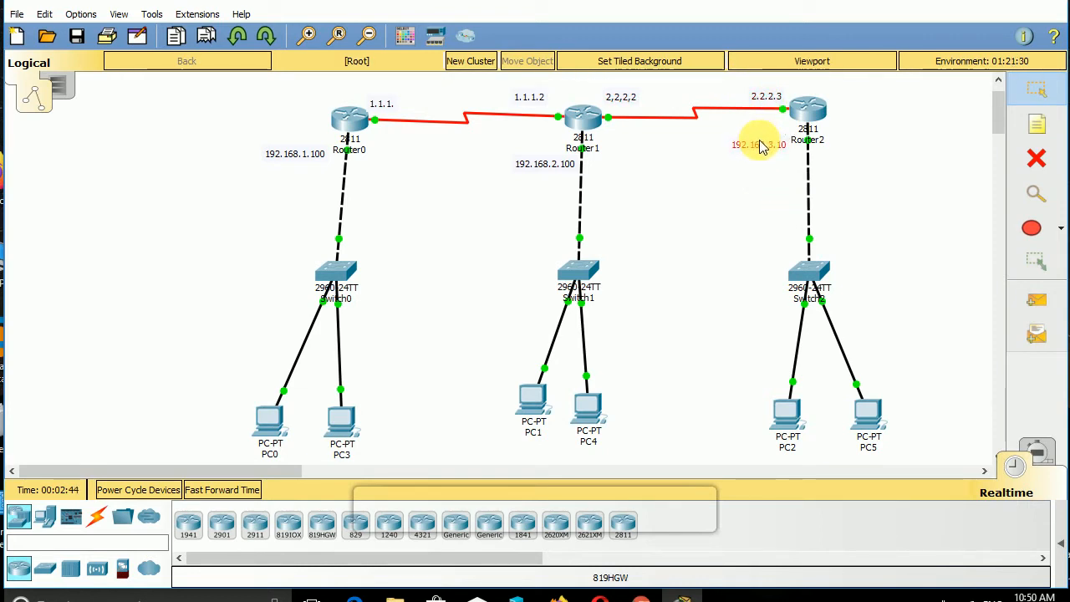
Step: Add the note 192.168.1.10 beside PC0 and the note 192.168.1.20 beside PC3
left_click(1033, 141)
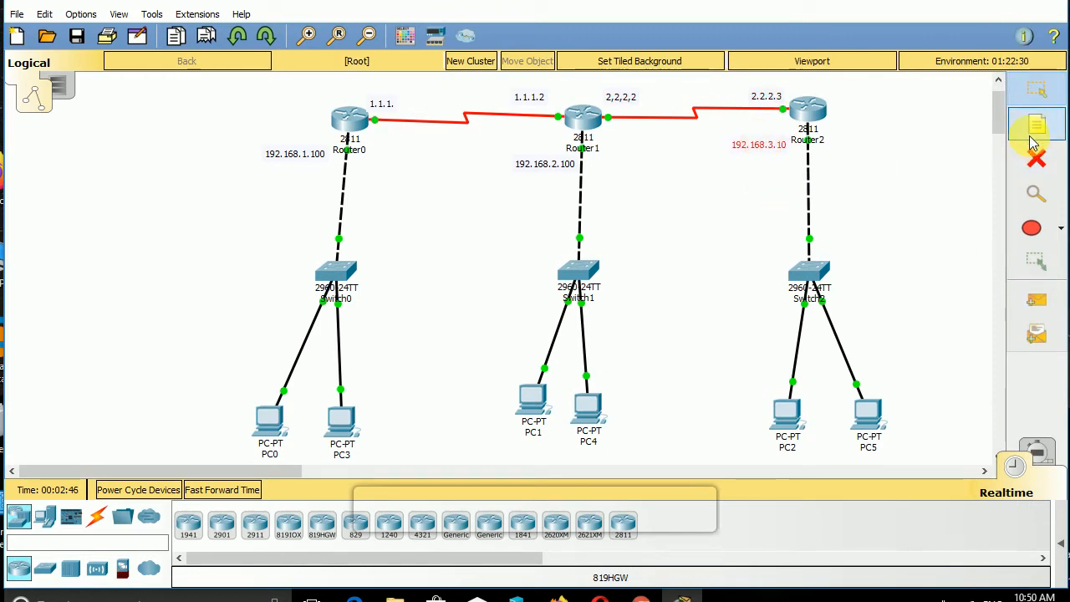
left_click(219, 400)
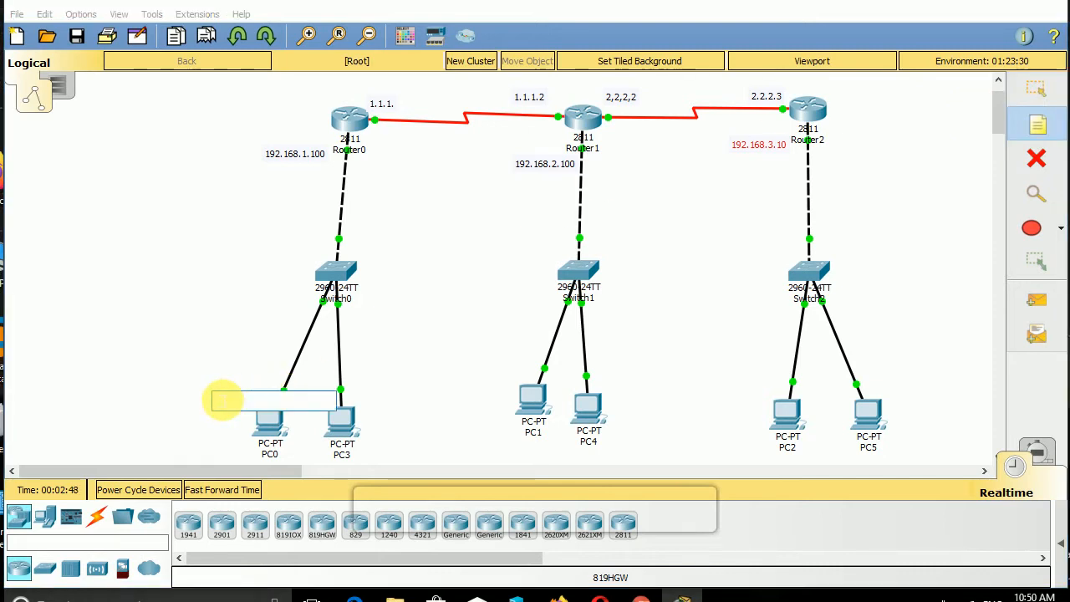
type("192.168")
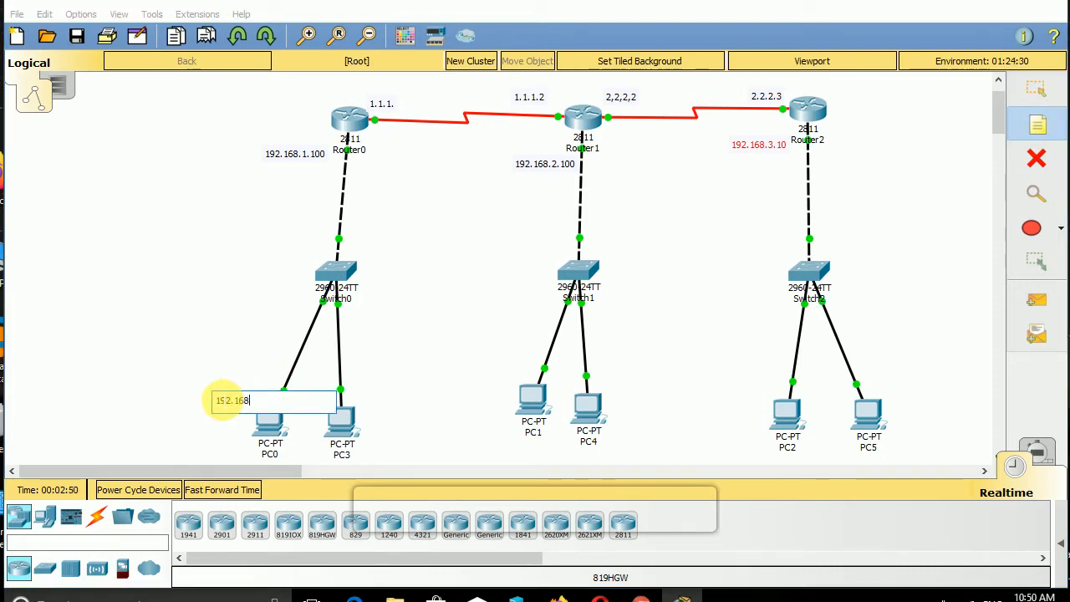
type(".1.10")
left_click(346, 404)
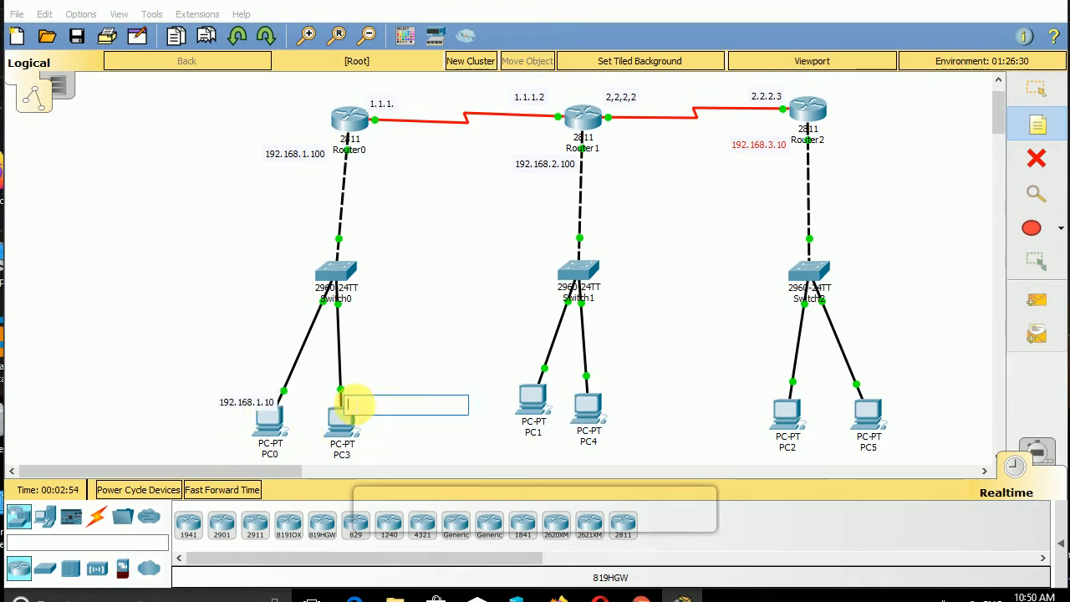
type("192.168.1.20")
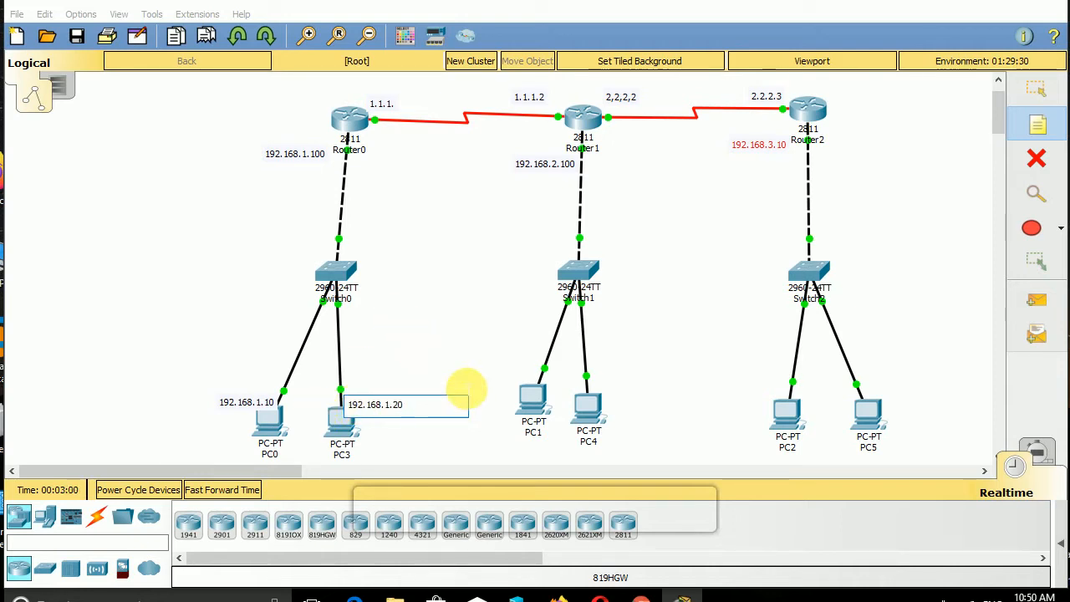
Step: Add the note 192.168.2.10 beside PC1 and the note 192.168.2.20 beside PC4
left_click(466, 388)
type("192.168")
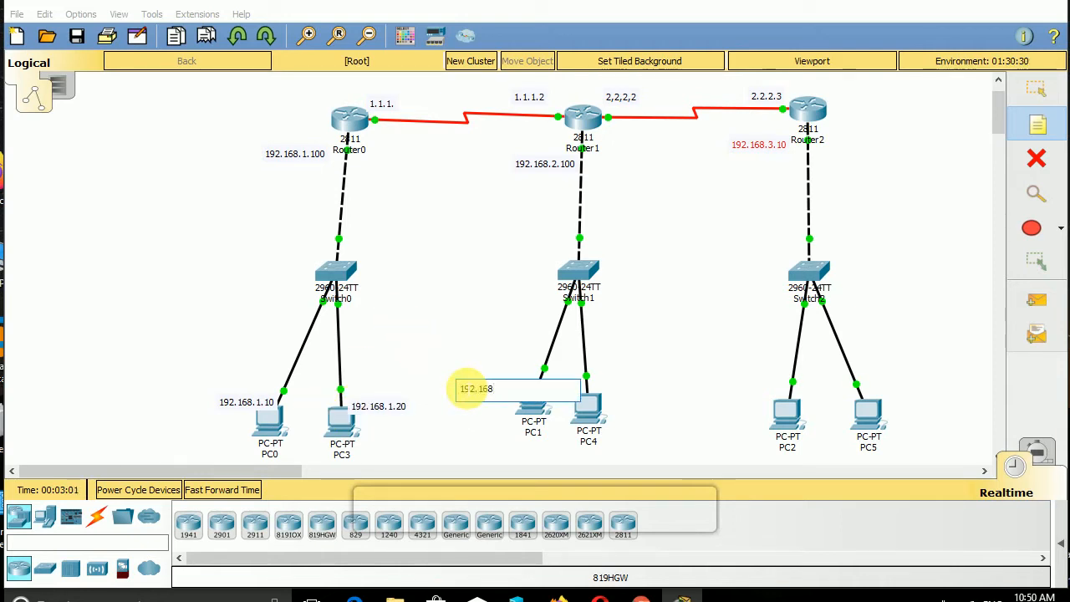
type(".2.10")
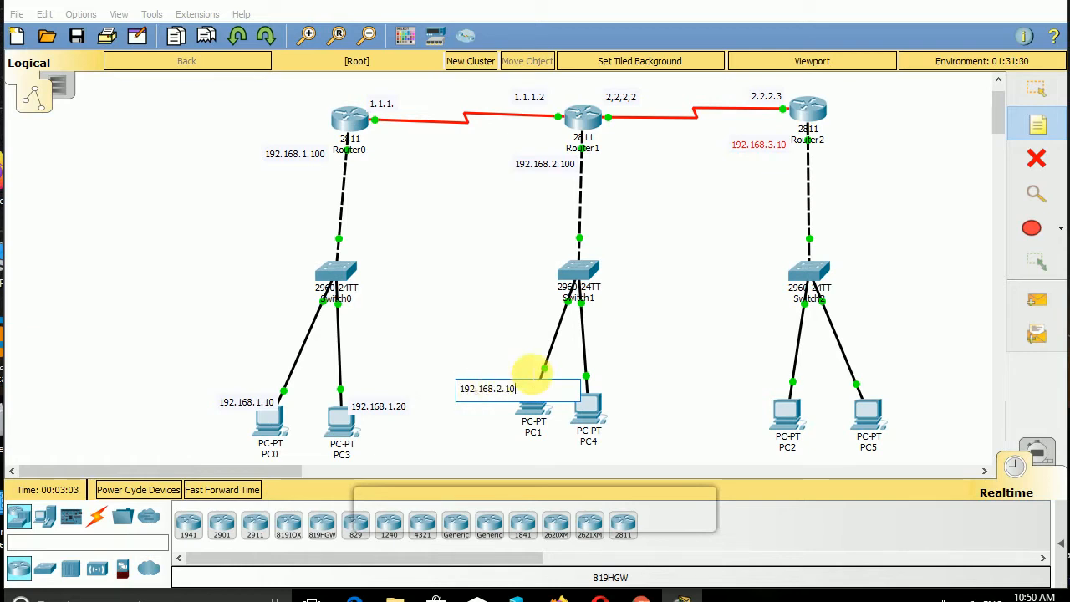
left_click(620, 384)
type("192.168.2.20")
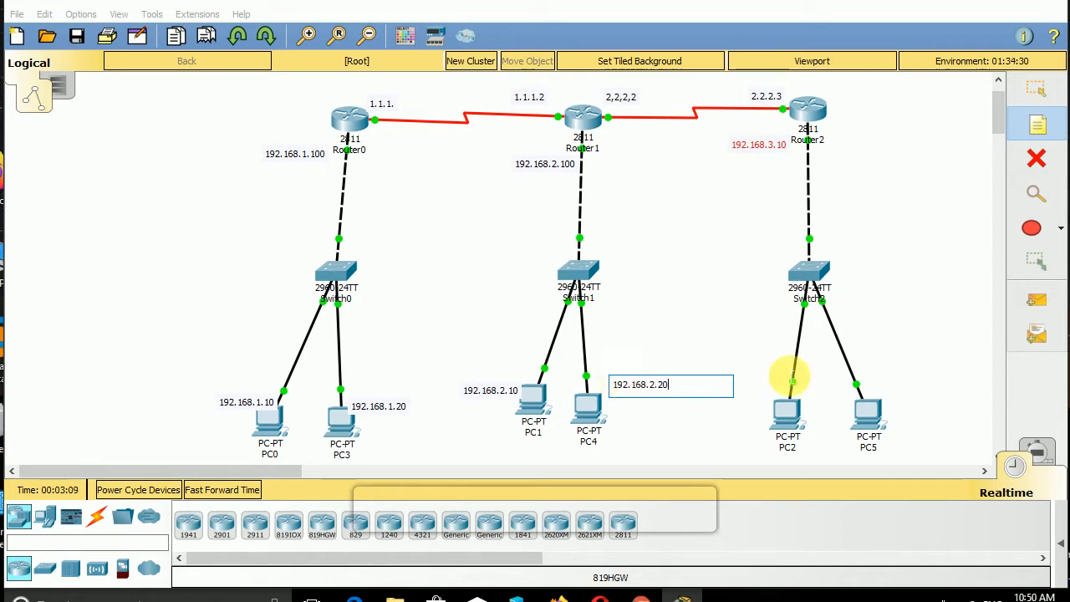
Step: Add the note 192.168.3.20 beside PC2 and the note 192.168.3.30 beside PC5
left_click(711, 439)
type("192.1")
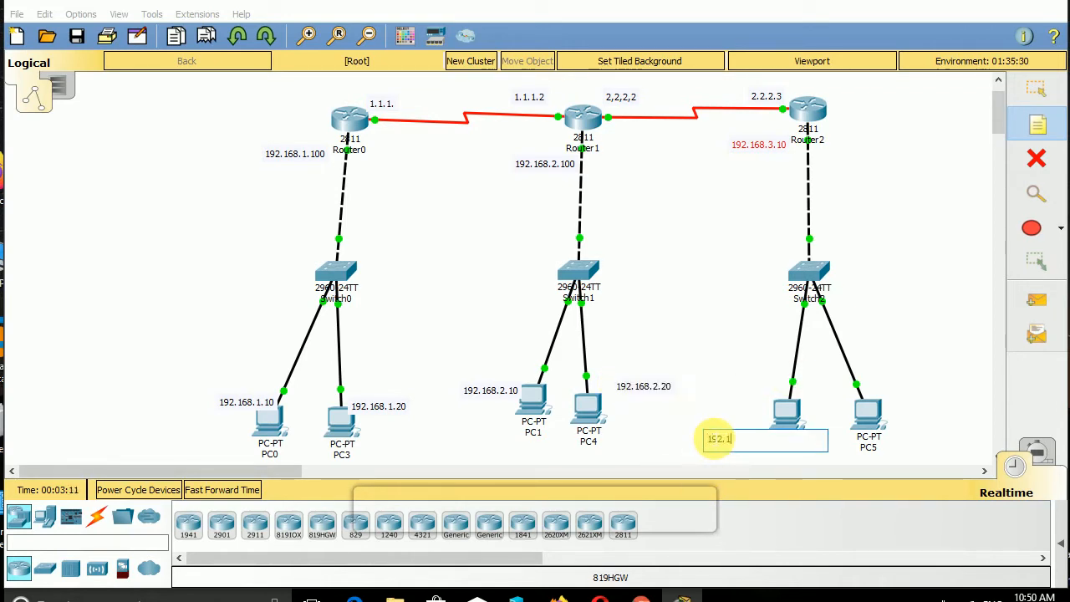
type("68.3.20")
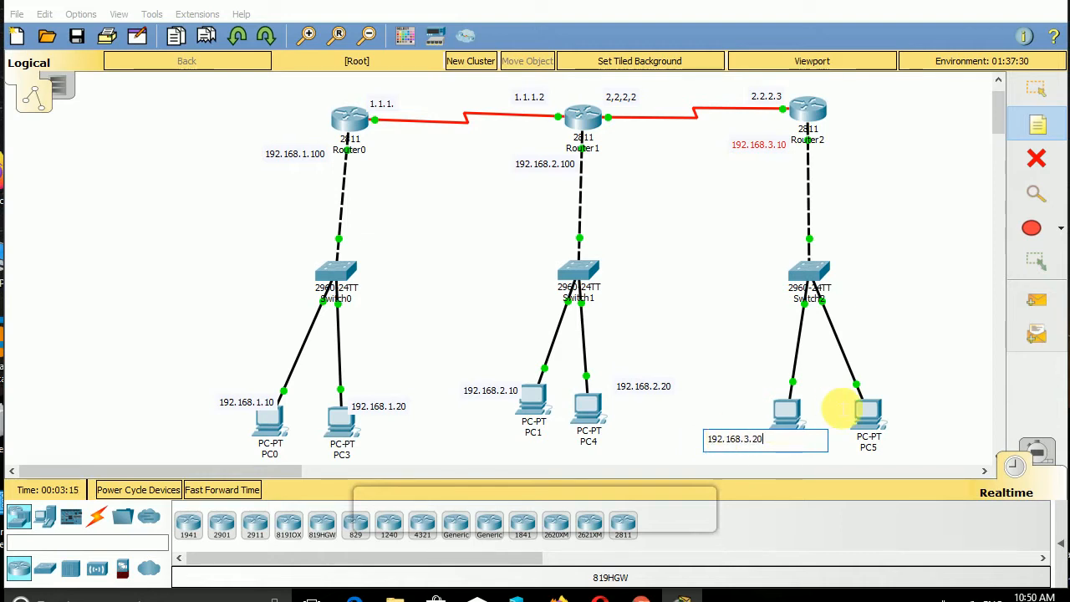
left_click(901, 422)
type("192.168.3.3")
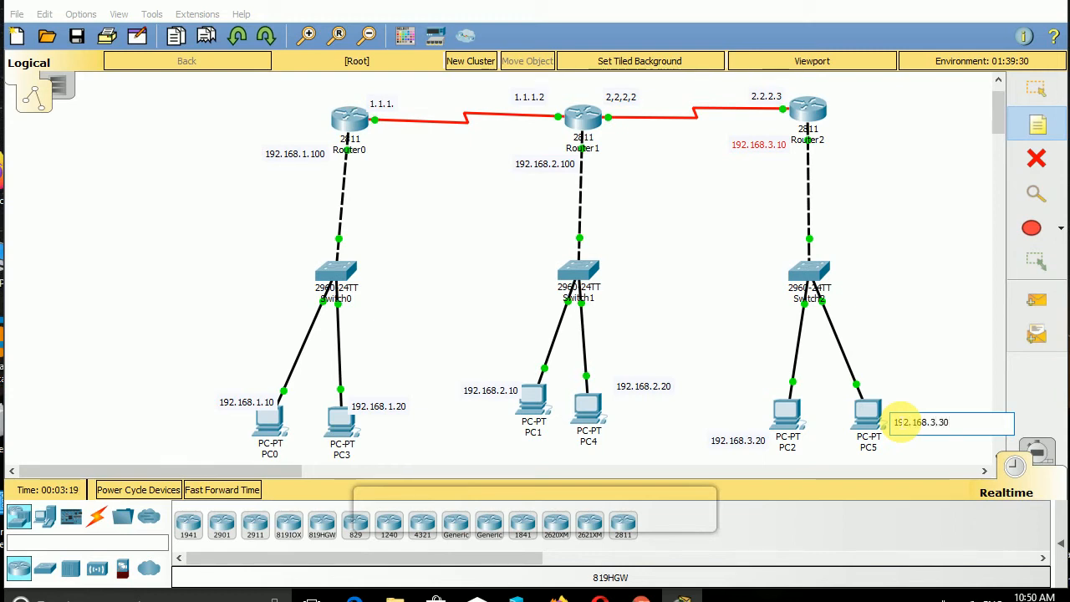
type("0")
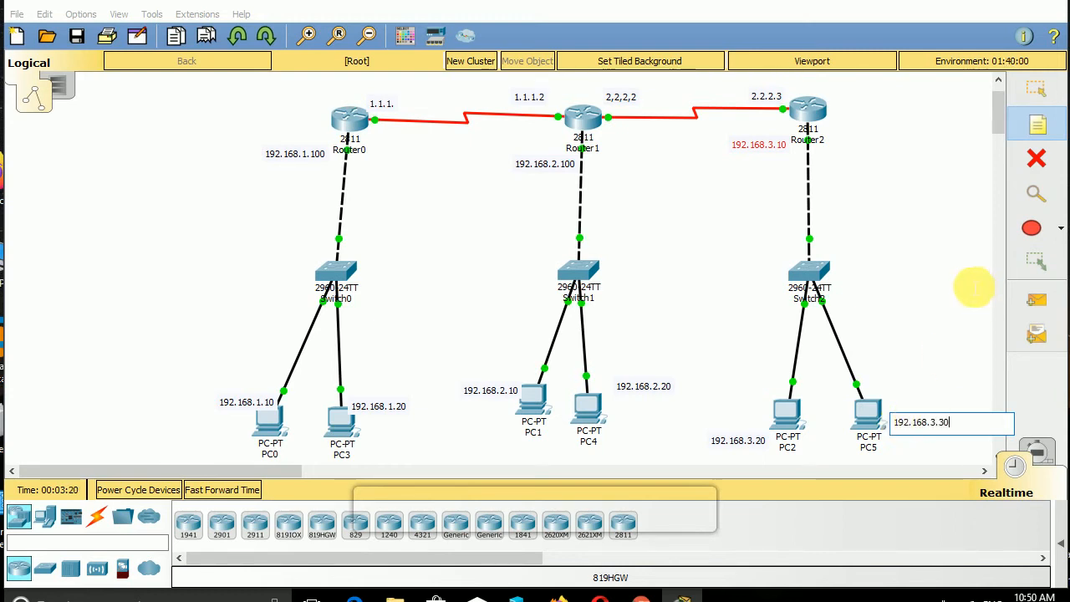
Step: Move the 192.168.3.30, 192.168.3.20, 192.168.2.20, 192.168.1.20 and 192.168.1.10 notes just above their PCs, and shift PC1 slightly toward PC4
left_click(1030, 84)
left_click_drag(924, 424, 892, 388)
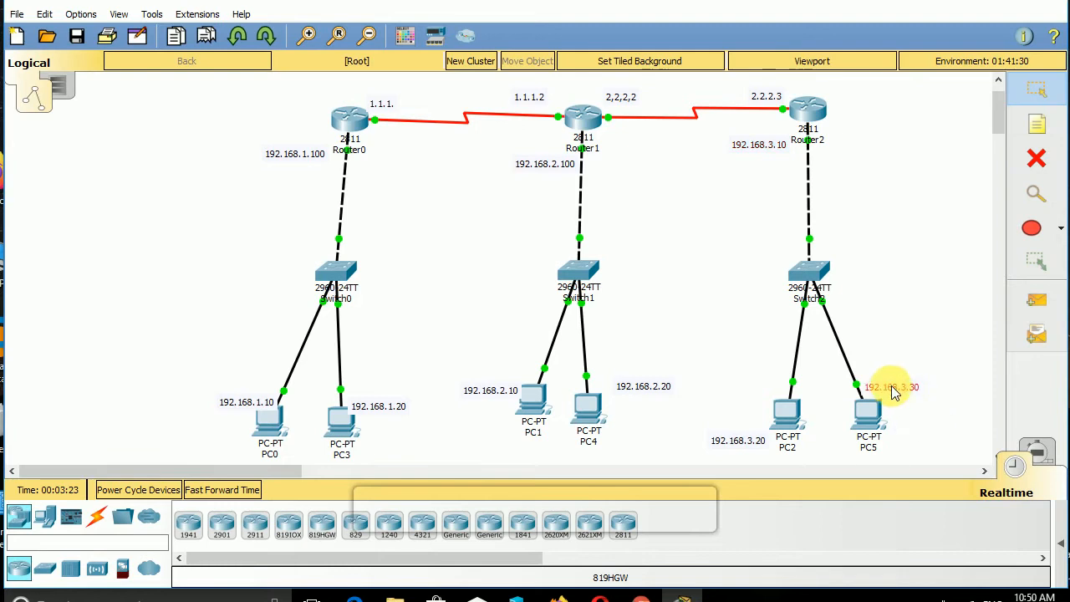
left_click_drag(747, 444, 750, 389)
left_click_drag(650, 388, 635, 376)
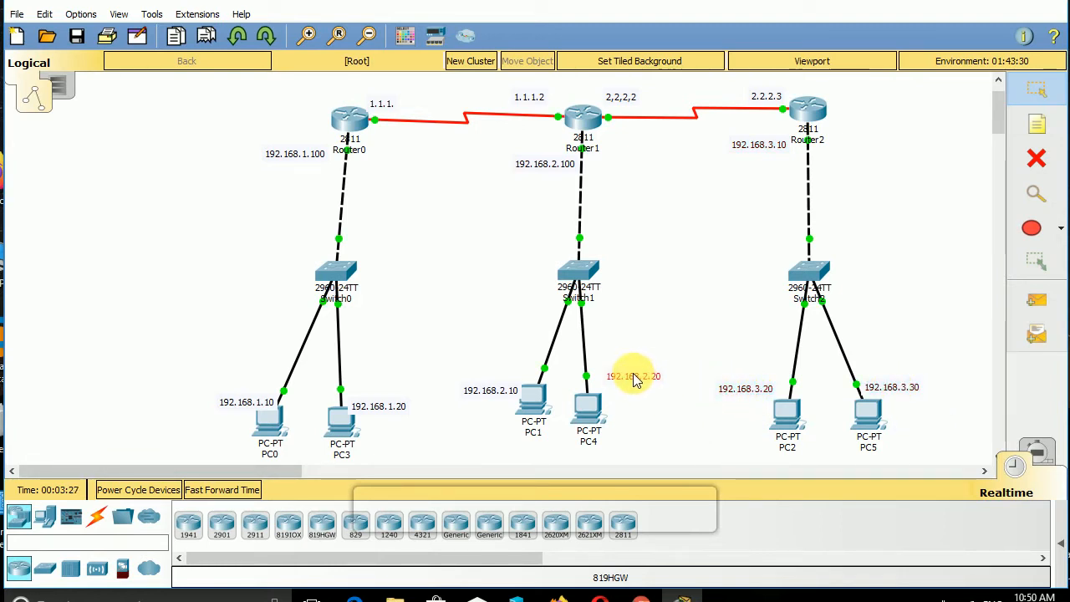
left_click_drag(532, 402, 544, 407)
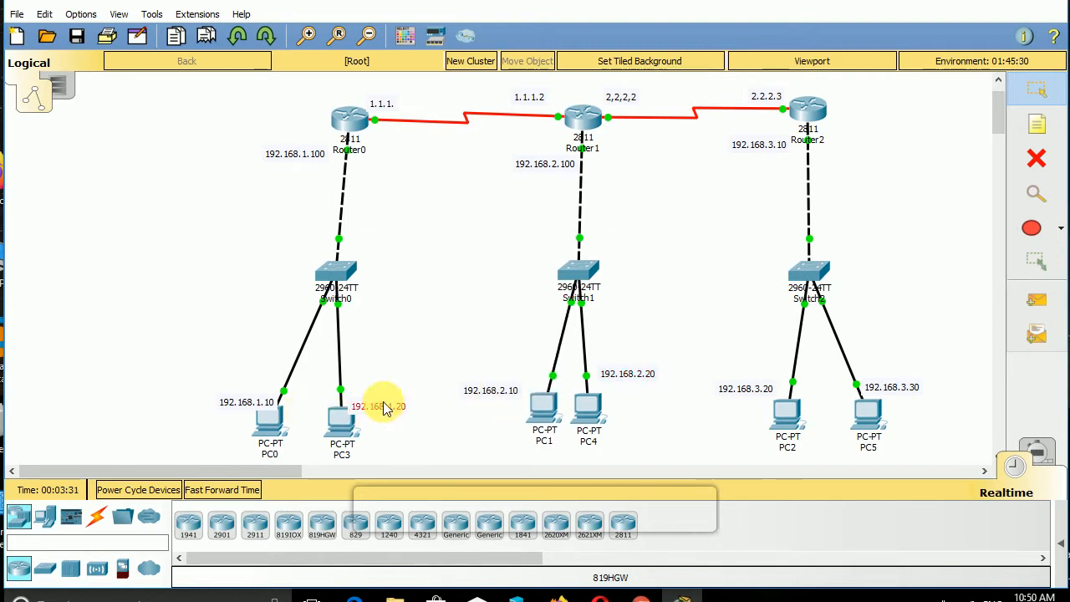
left_click_drag(383, 408, 376, 393)
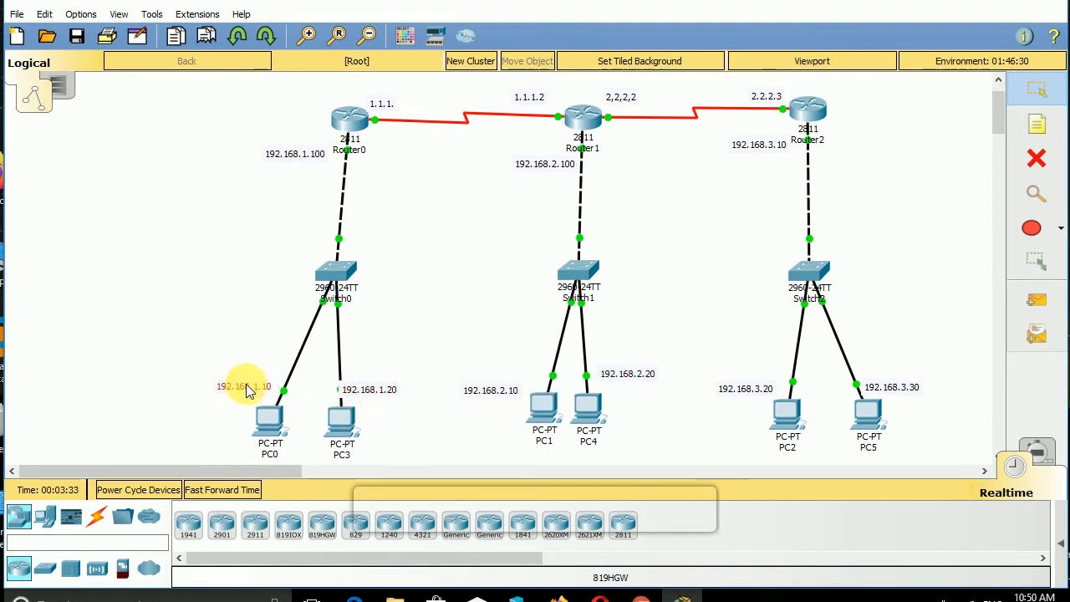
left_click_drag(248, 391, 245, 387)
Step: Open Router0's device window
left_click(348, 116)
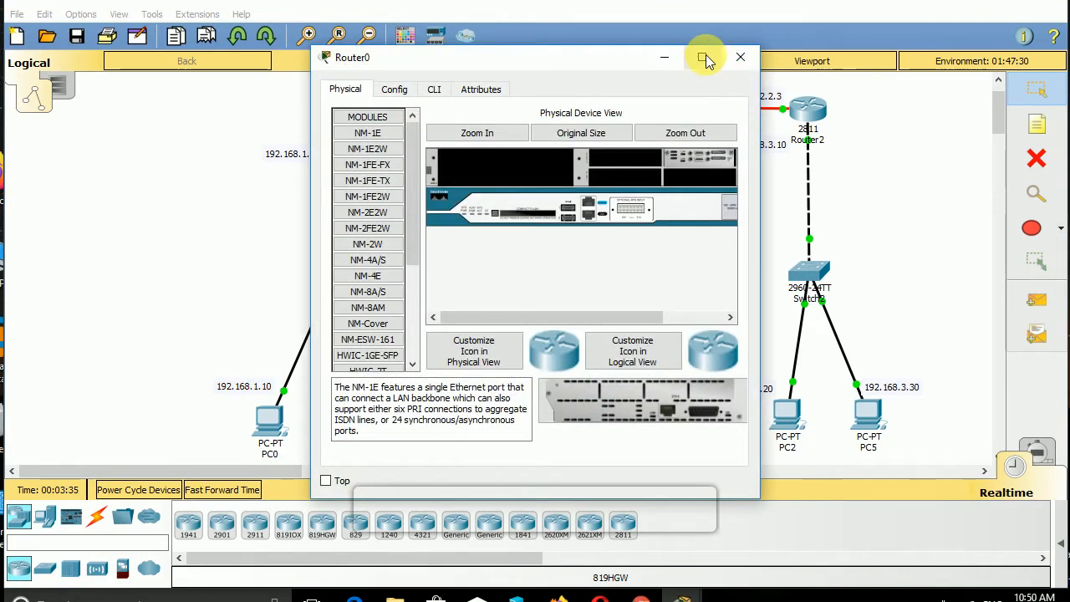
left_click(705, 53)
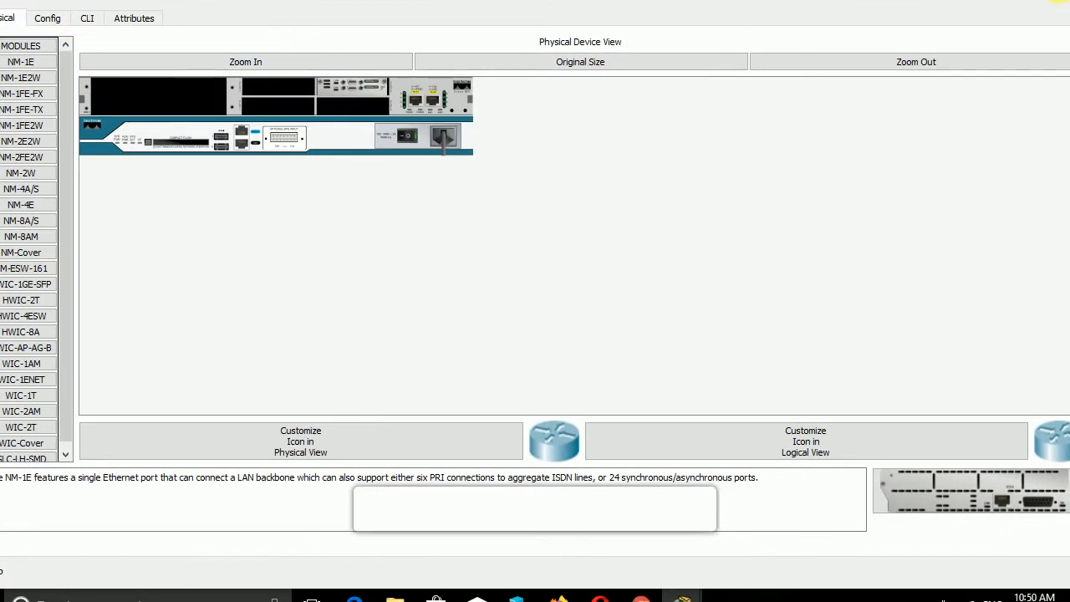
left_click(1049, 2)
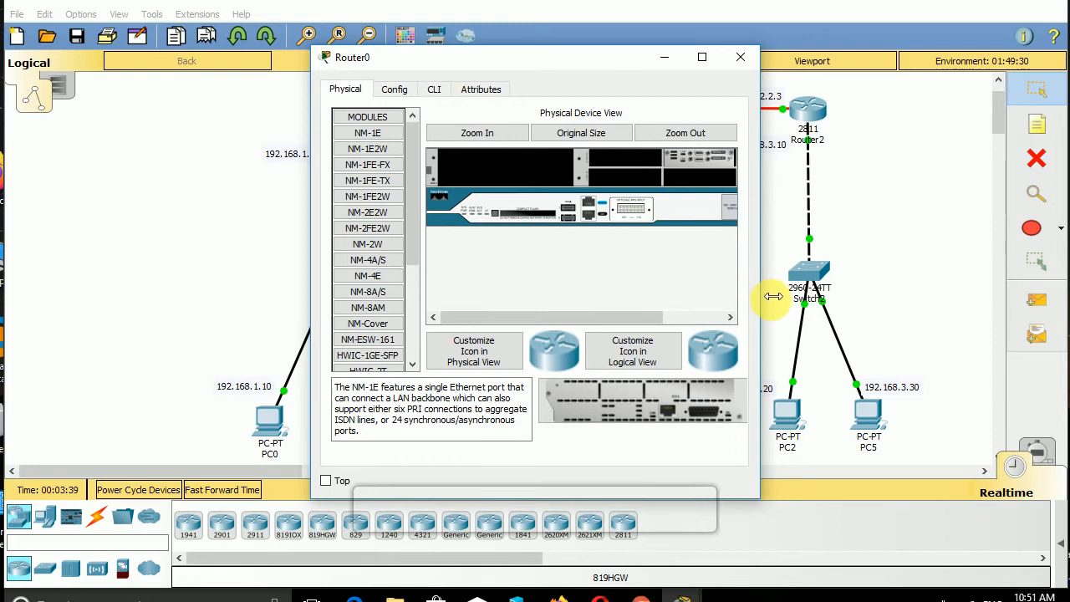
left_click_drag(776, 294, 915, 310)
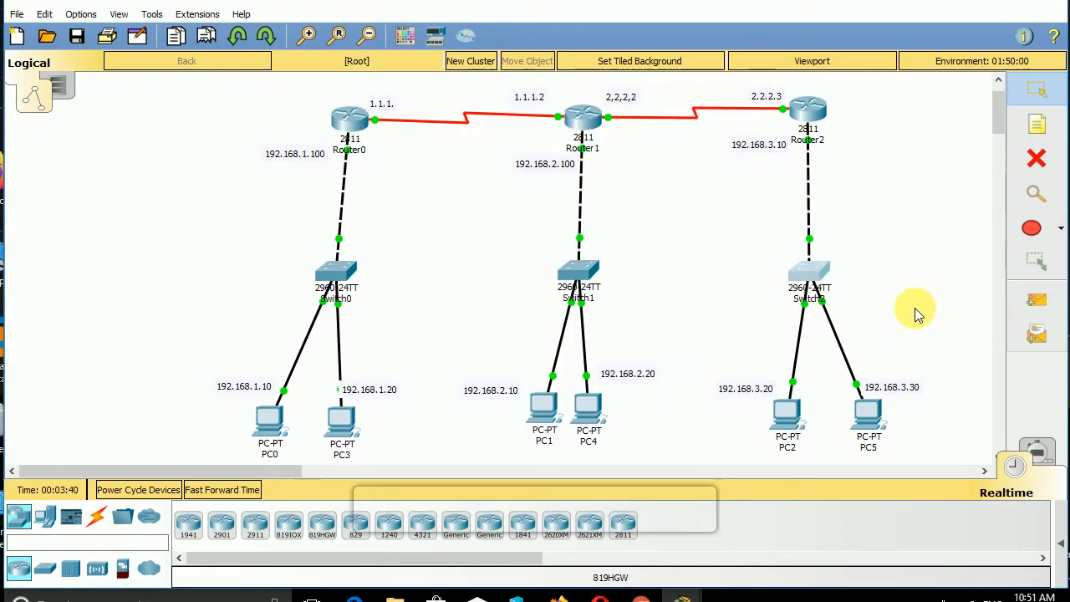
right_click(681, 594)
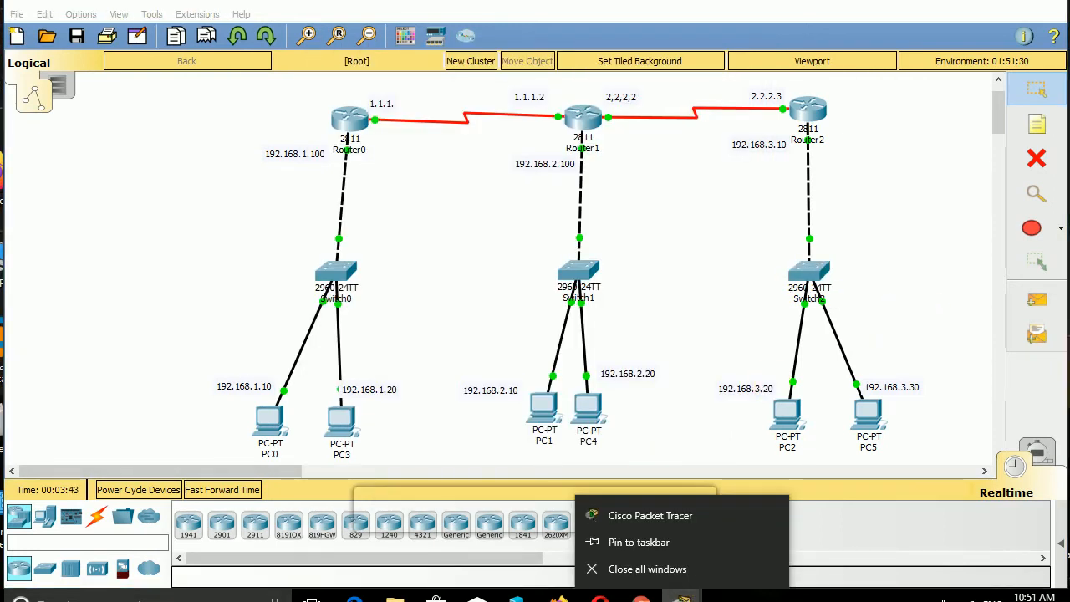
left_click(681, 593)
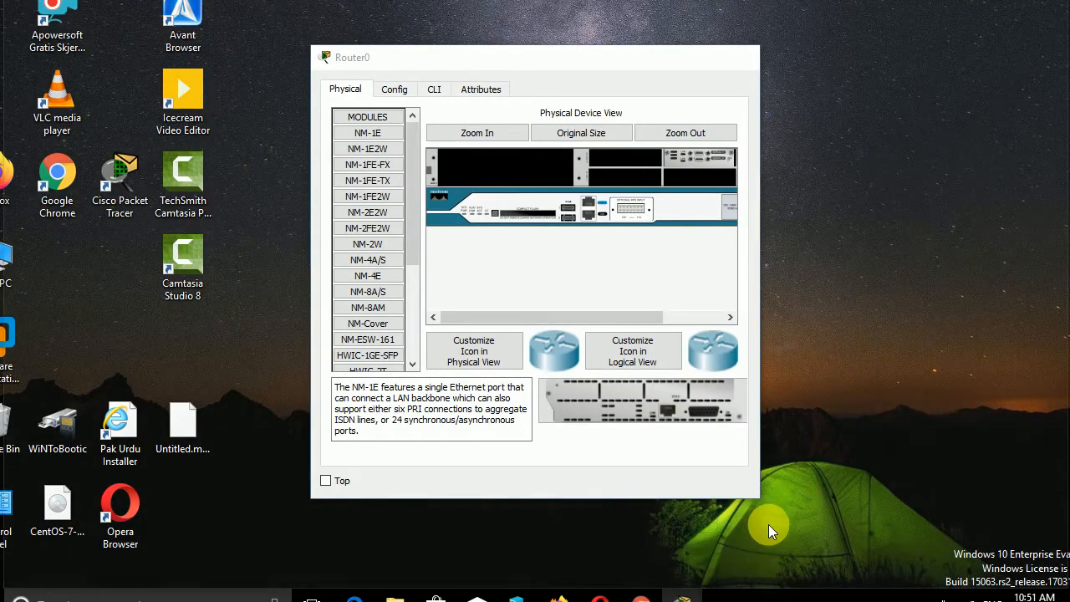
left_click(764, 521)
Step: Enlarge the Router0 window to span nearly the full screen width and extend it downward
left_click_drag(776, 398, 1069, 412)
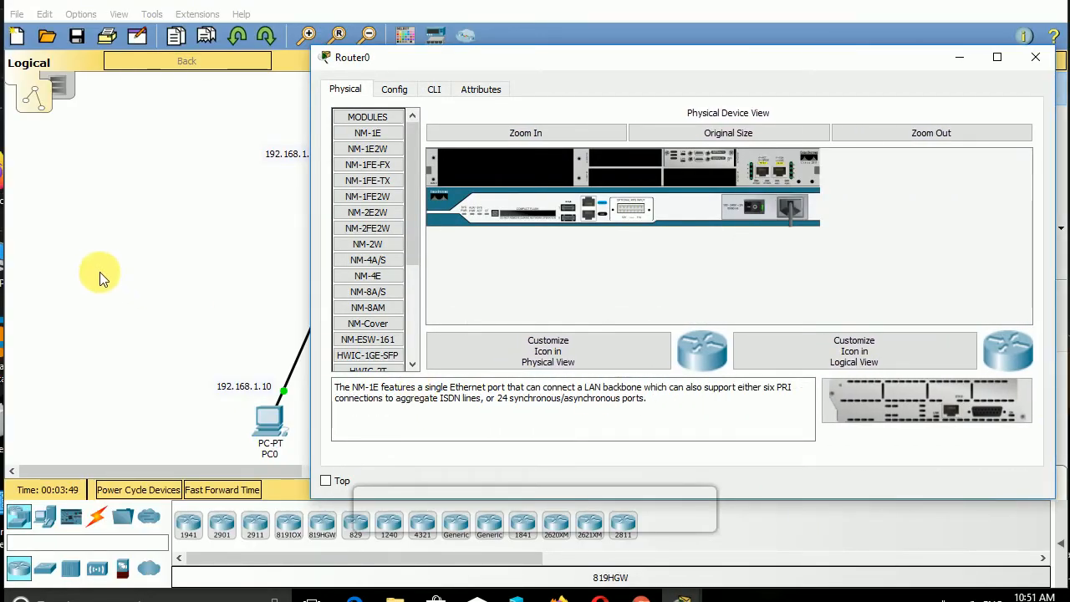
left_click_drag(316, 296, 28, 222)
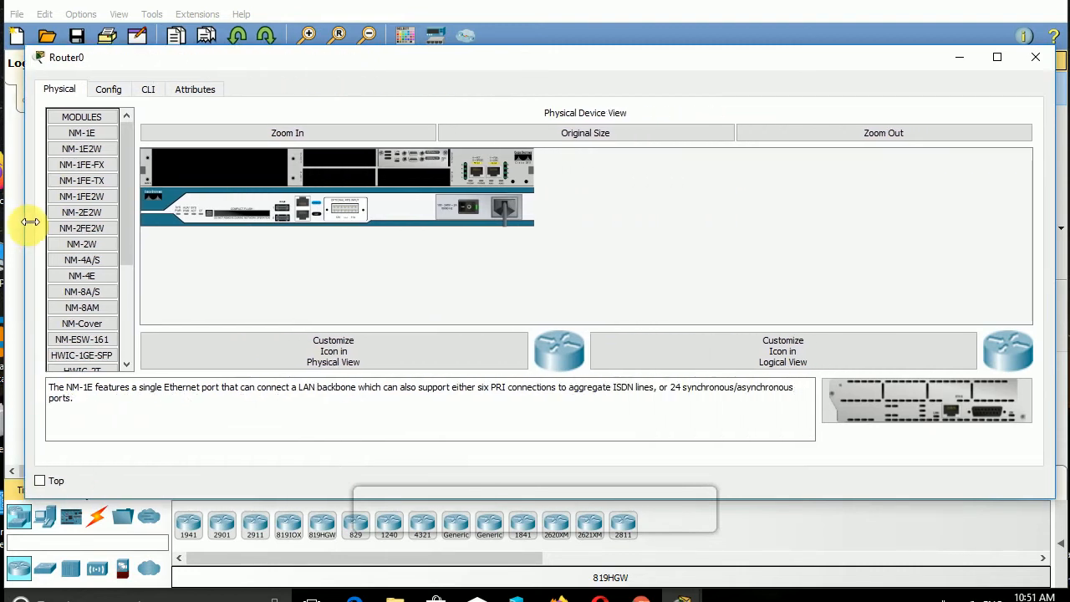
left_click_drag(846, 498, 848, 550)
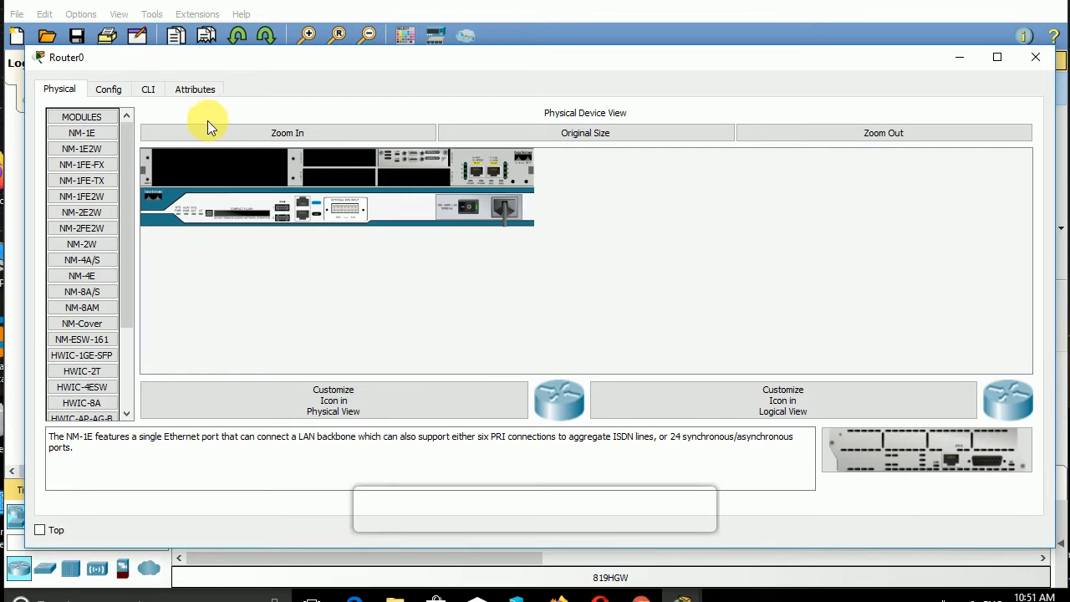
Step: Open Router0's command-line interface and enter privileged EXEC mode with the enable command
left_click(149, 90)
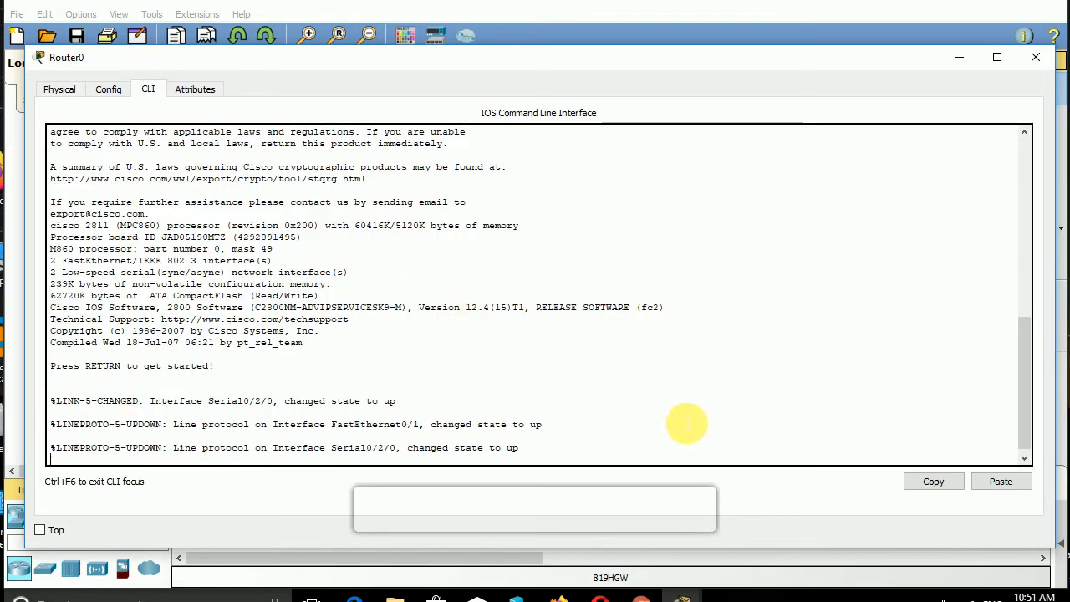
key("Return")
key("Return")
key("Return")
key("Return")
type("ena")
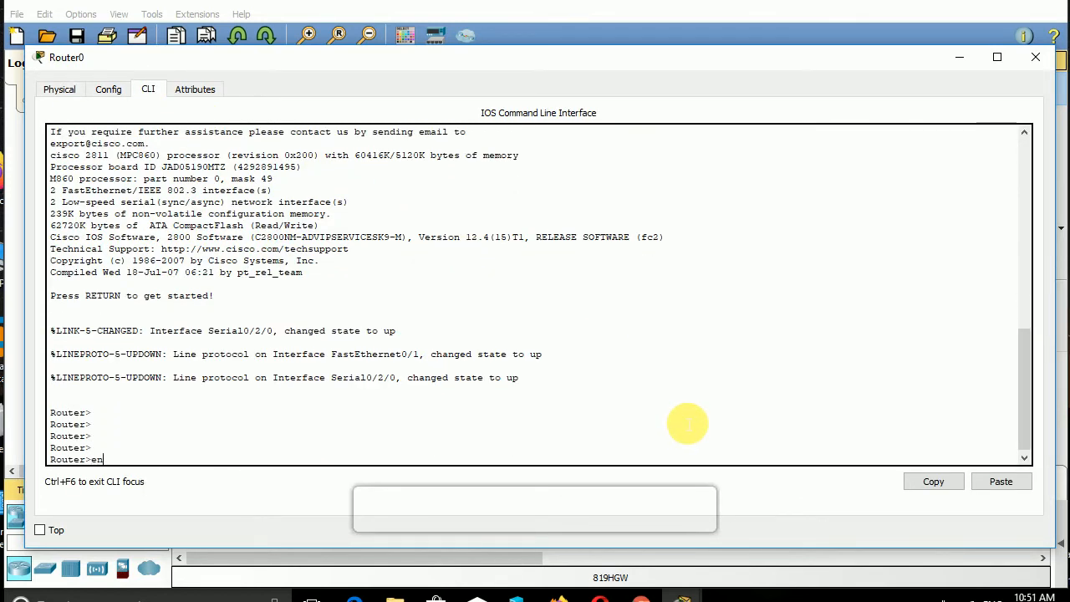
key("Tab")
key("Return")
key("Return")
key("Return")
key("Return")
key("Return")
key("Return")
key("Return")
Step: Run sh ip int brief on Router0 and check the addresses of its FastEthernet0/1 and Serial0/2/0 interfaces
type("sh")
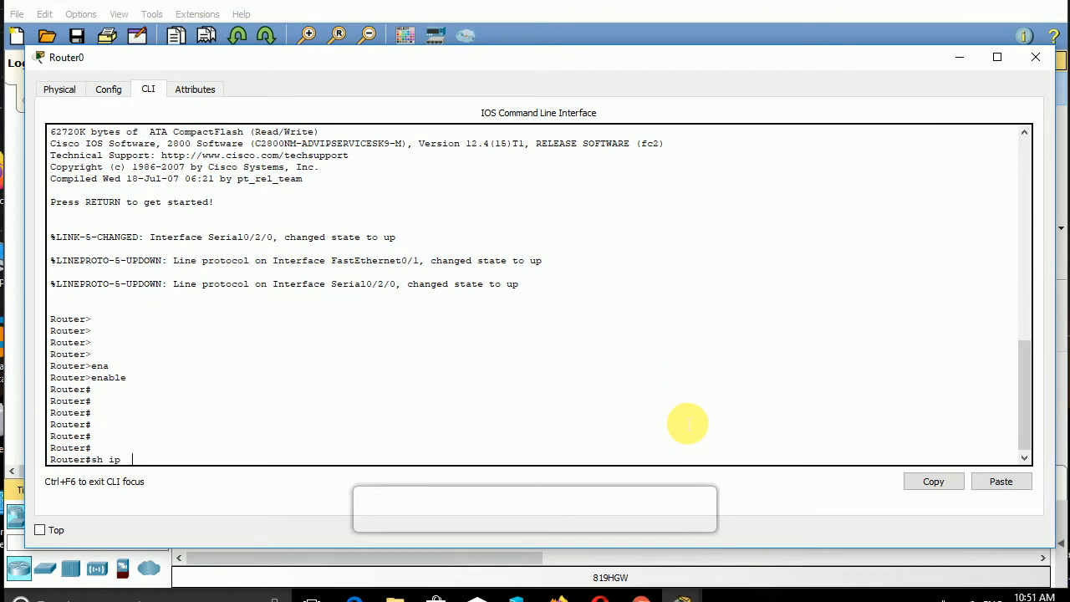
type(" ip  int br")
key("Tab")
key("Return")
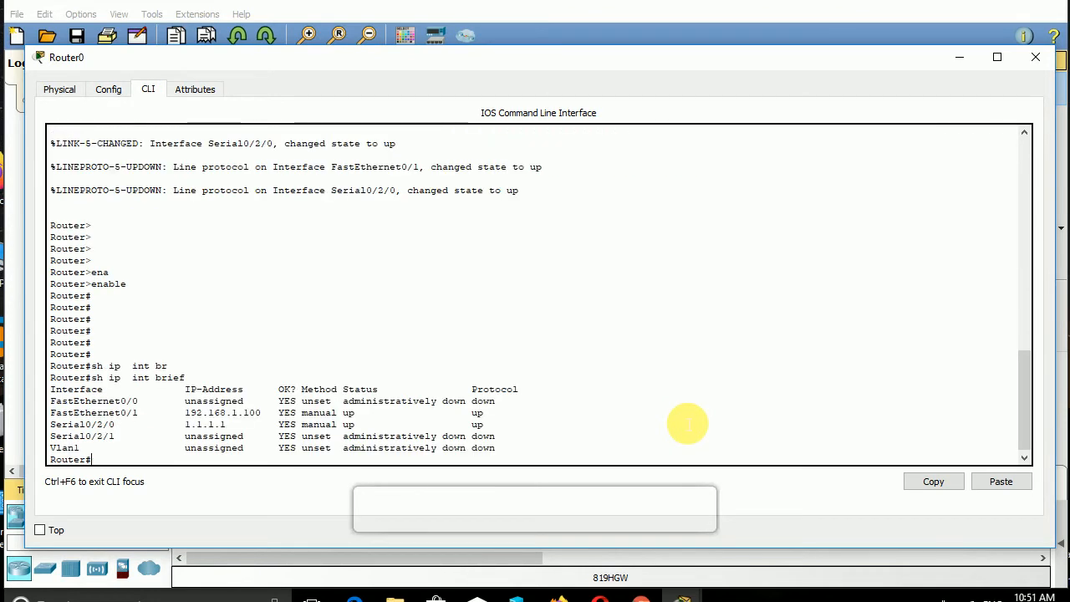
key("Return")
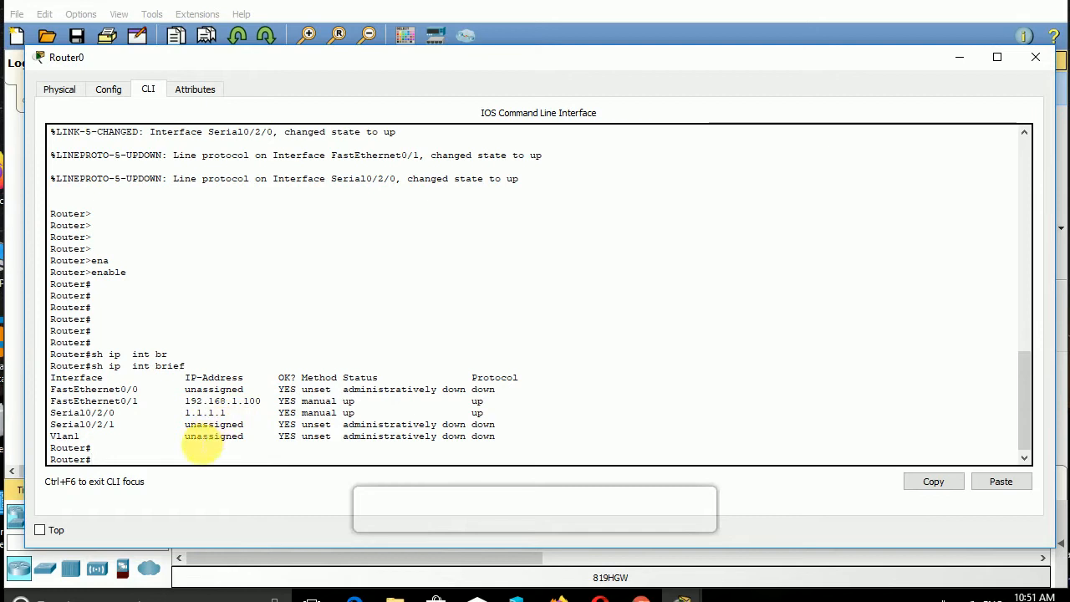
key("Return")
key("Return")
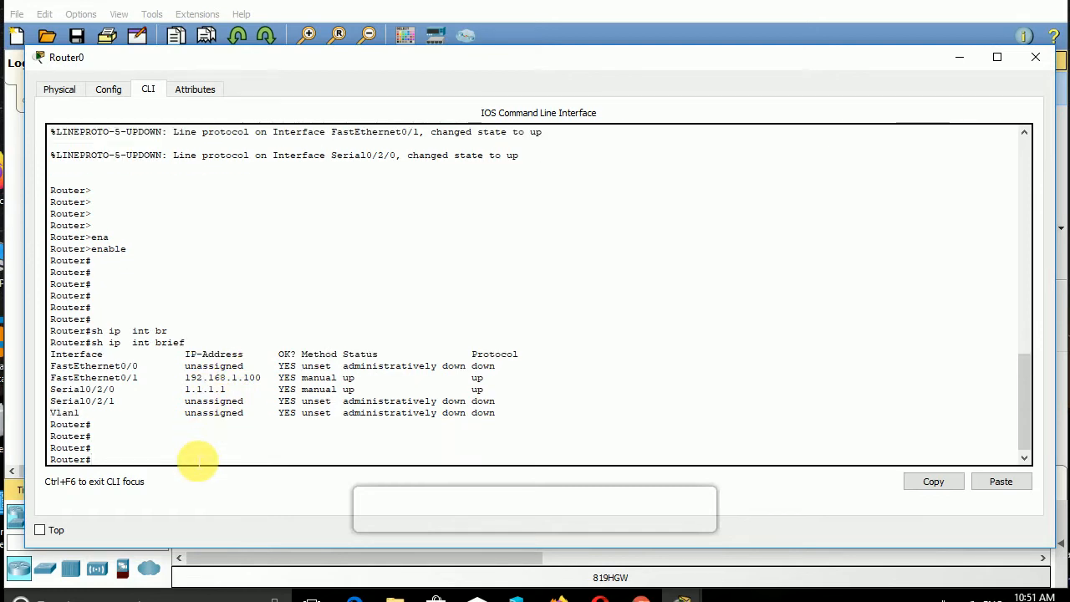
mouse_move(181, 377)
left_mouse_down()
mouse_move(276, 368)
mouse_move(227, 381)
mouse_move(254, 382)
mouse_move(184, 390)
left_mouse_up()
Step: Display Router0's full routing table with show ip route
type("sh")
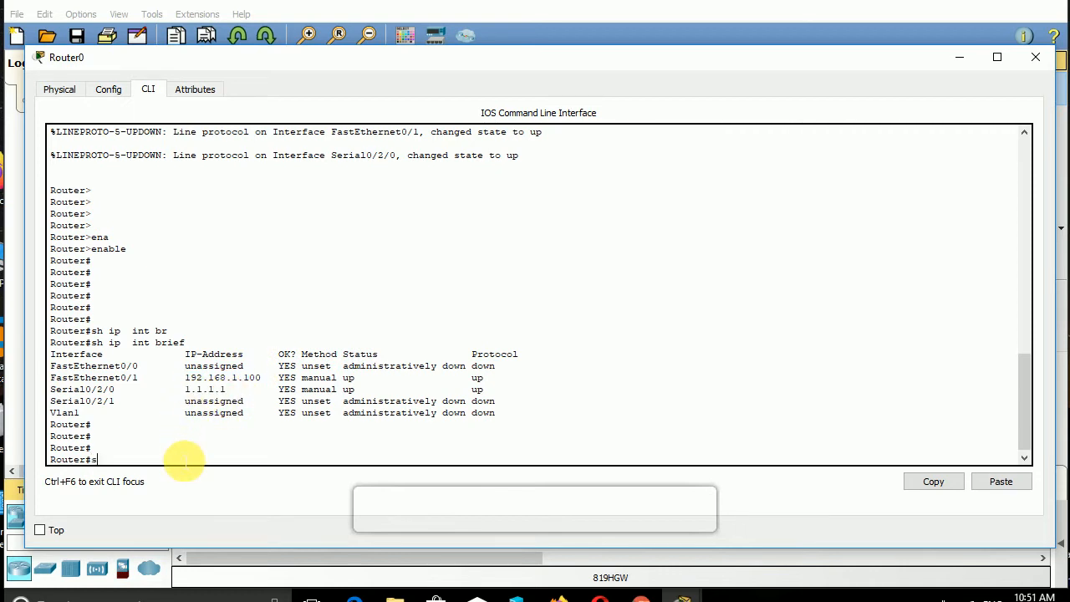
key("Tab")
type("ip ")
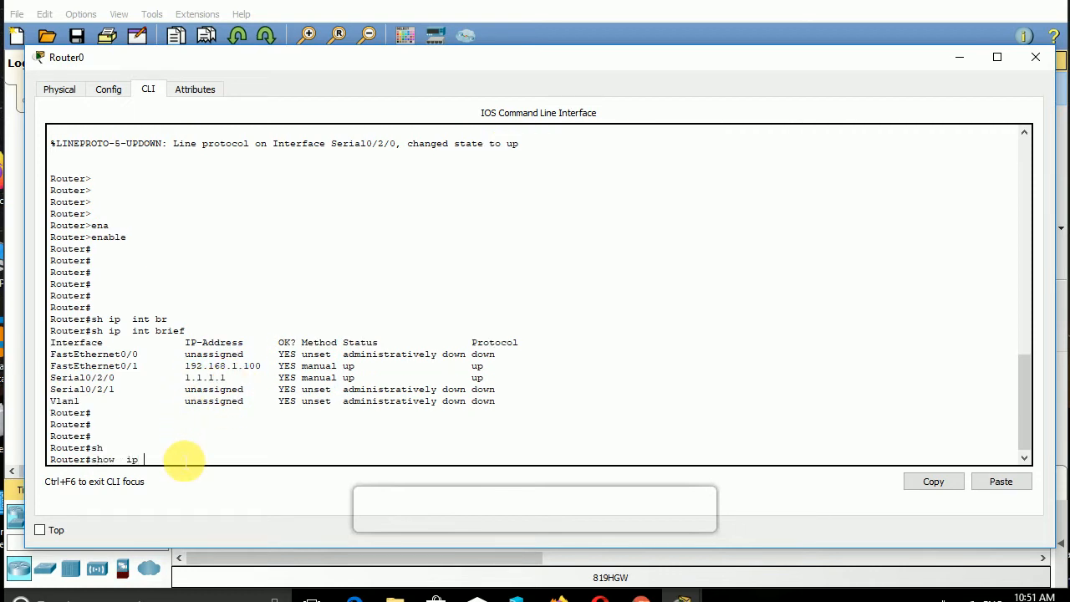
type("rou")
key("Tab")
key("Return")
key("Return")
key("Return")
key("Return")
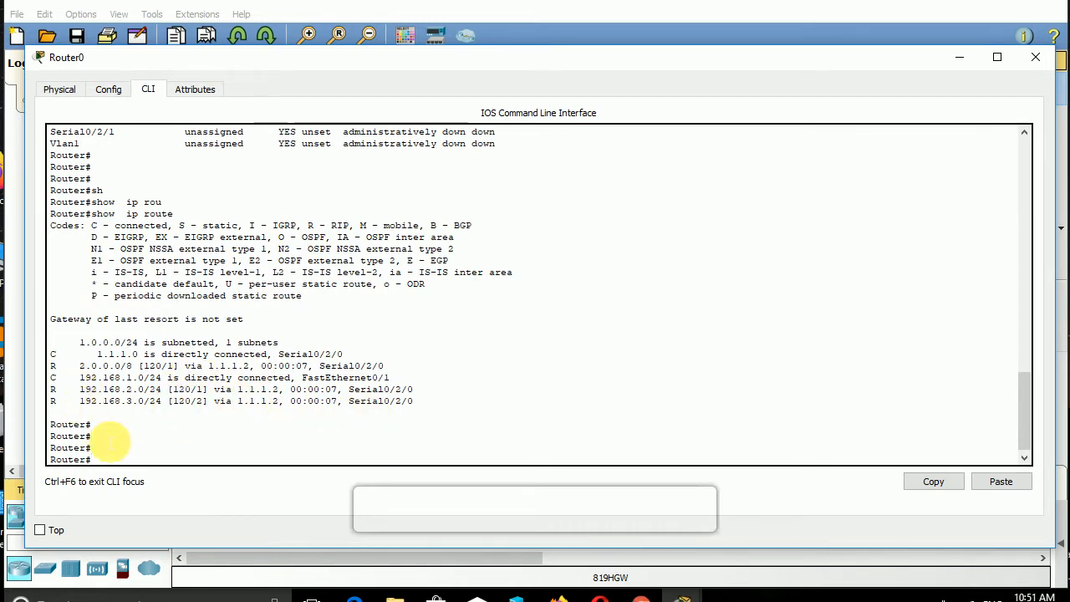
Step: List only Router0's directly connected routes with sh ip route connected
type("sh ")
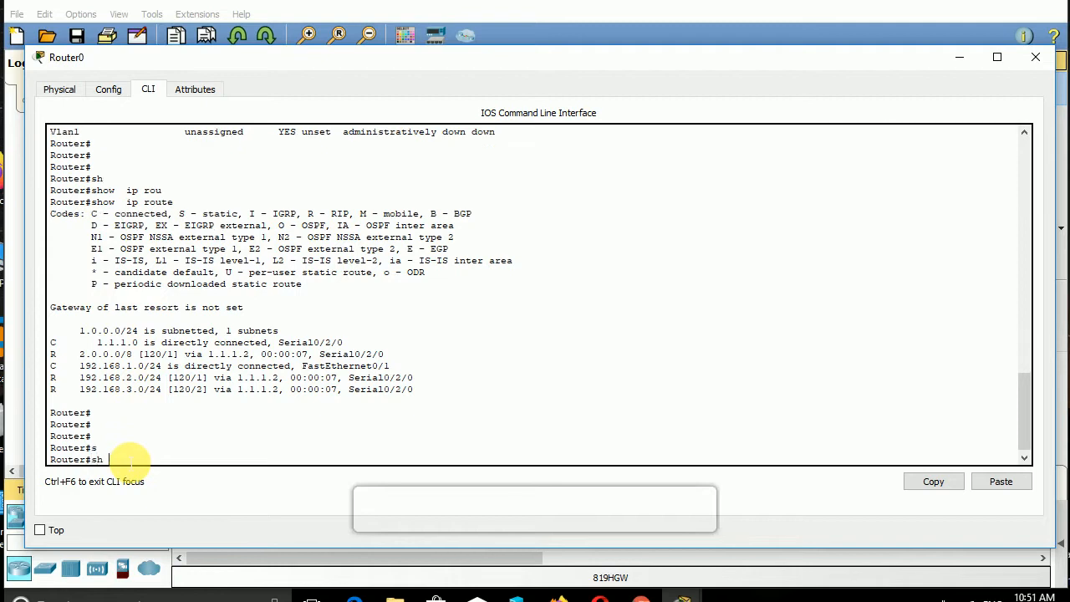
type("ip rou")
key("Tab")
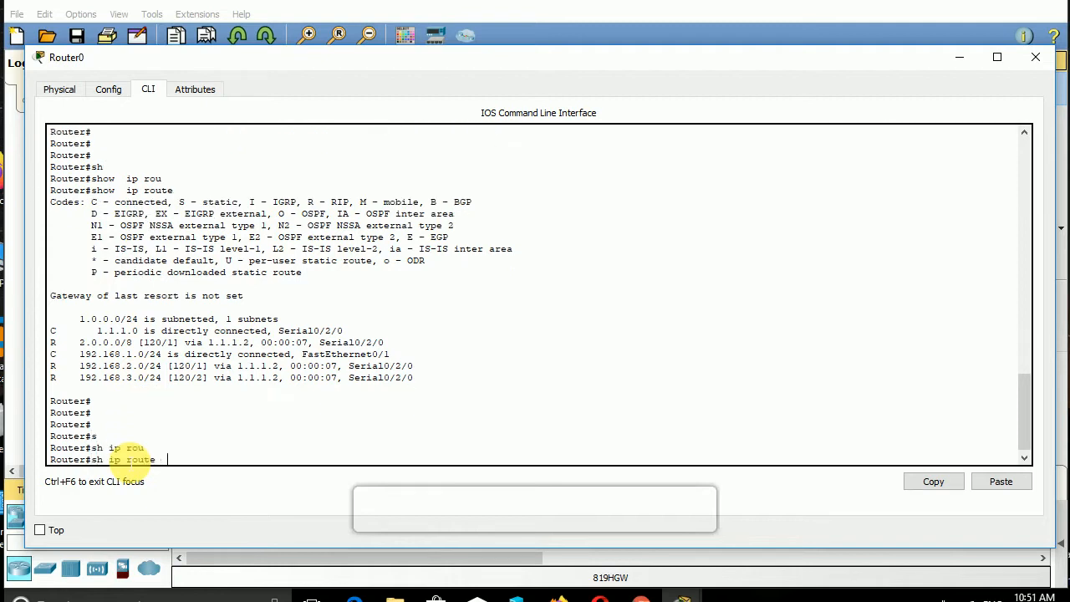
type("con")
key("Tab")
key("Return")
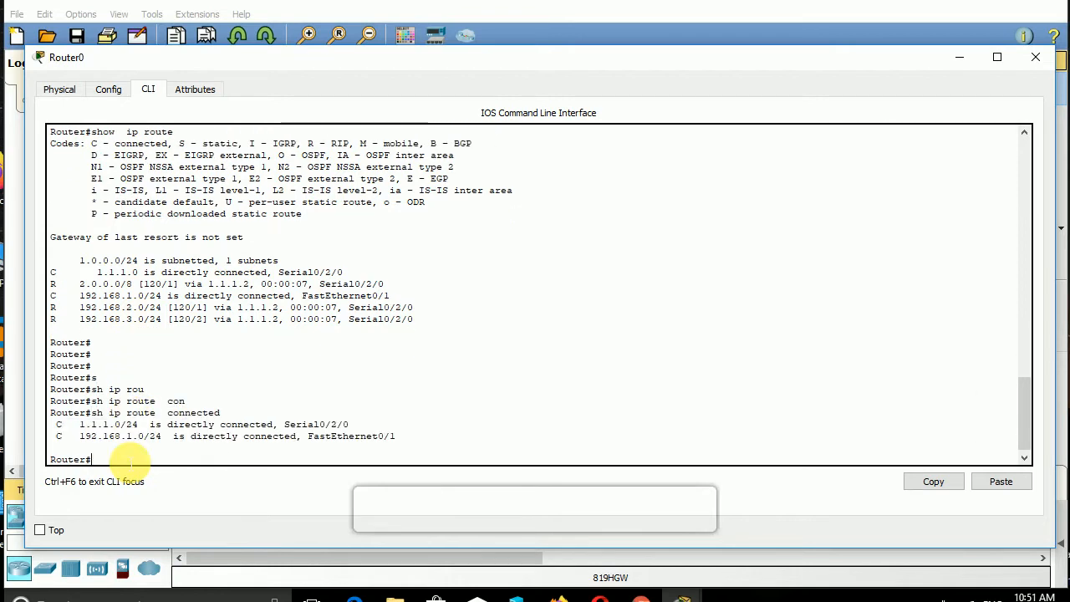
Step: List only the routes Router0 learned through RIP with show ip route rip
type("sh")
key("Tab")
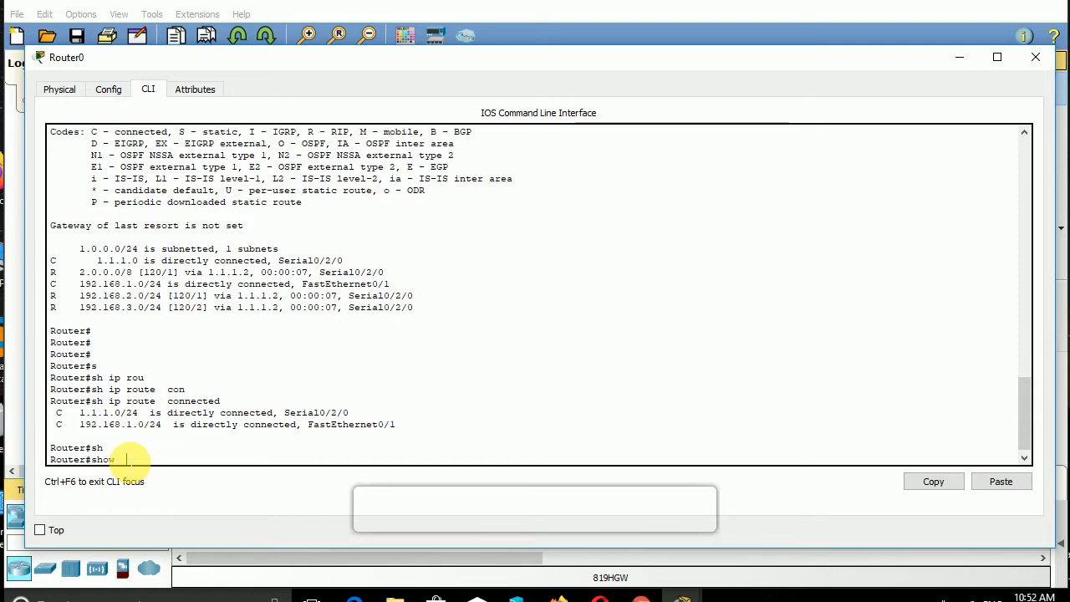
type("ip rou")
key("Tab")
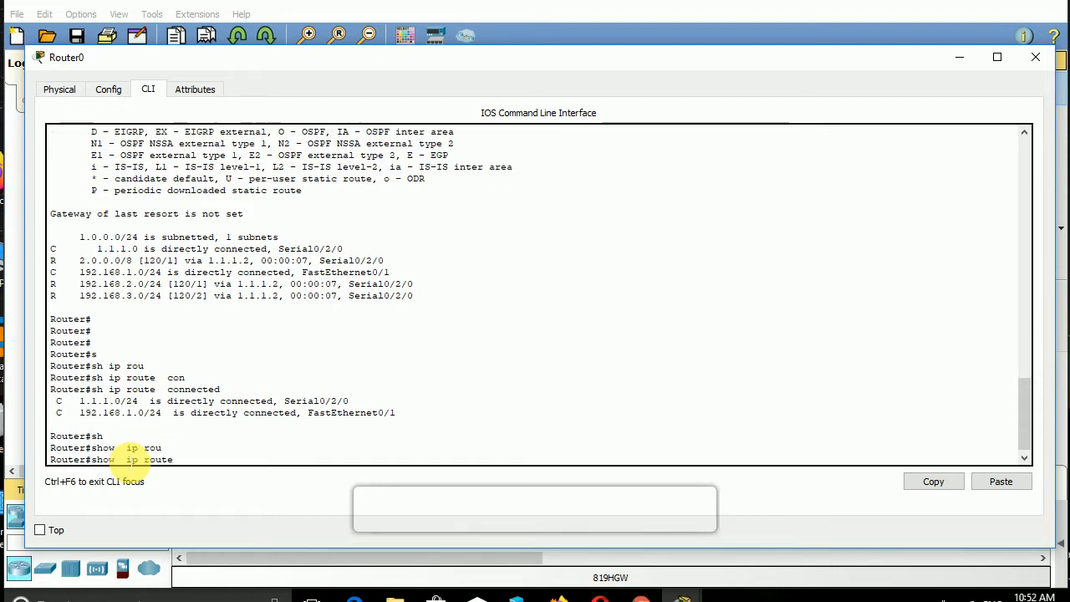
type("ri")
key("Tab")
key("Return")
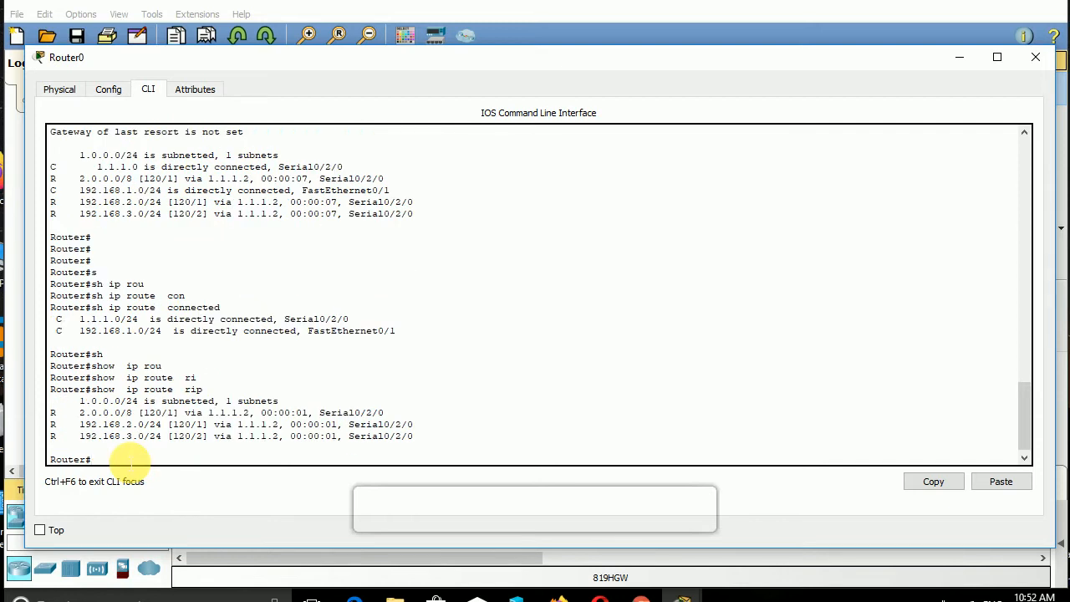
Step: Run show ip route on Router0 again and highlight all the route entries in its output
type("sh")
key("Tab")
type("ip")
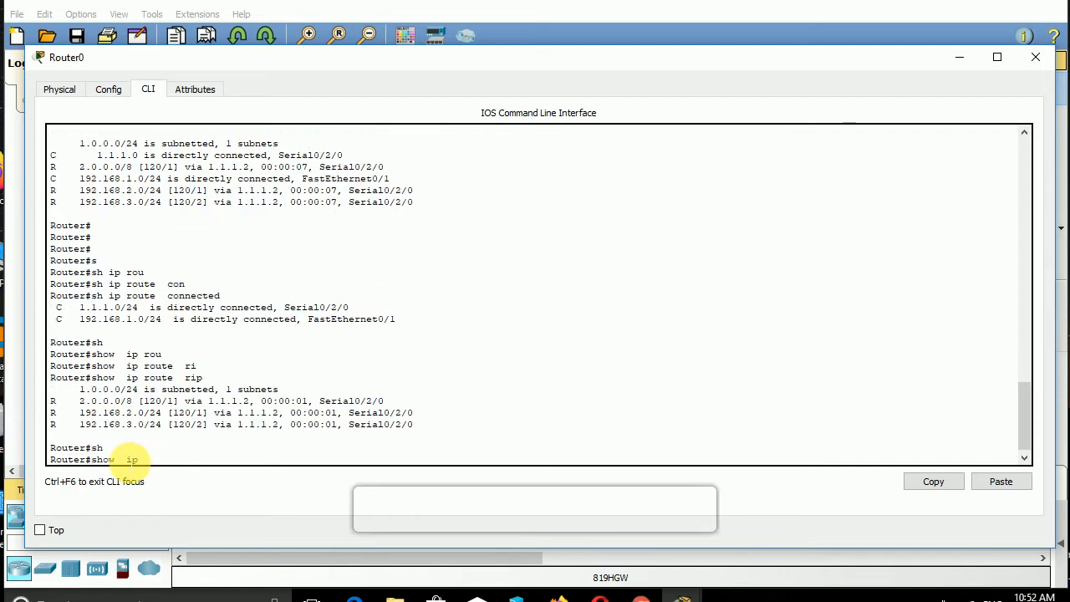
type(" rou")
key("Tab")
key("Return")
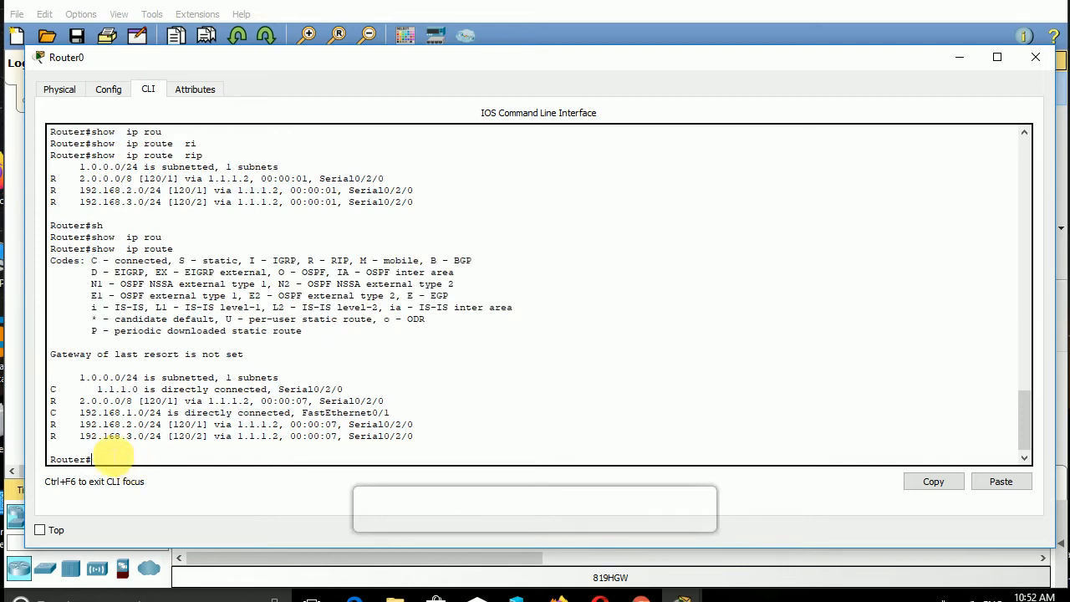
left_click_drag(414, 436, 60, 389)
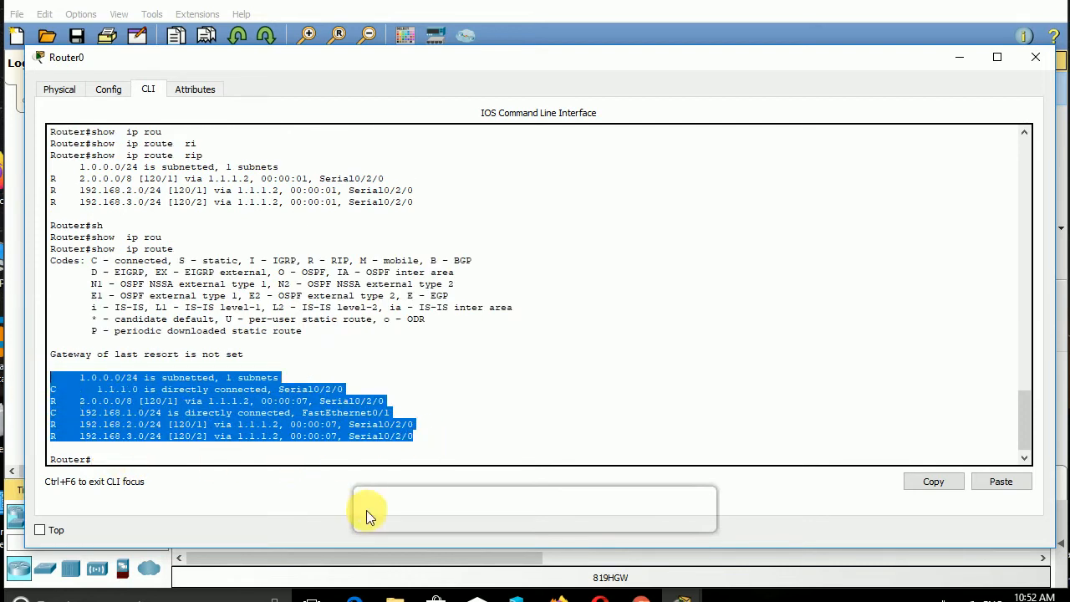
Step: Check Router0's current NAT table with show ip nat translations
left_click(393, 458)
key("Return")
key("Return")
key("Return")
key("Return")
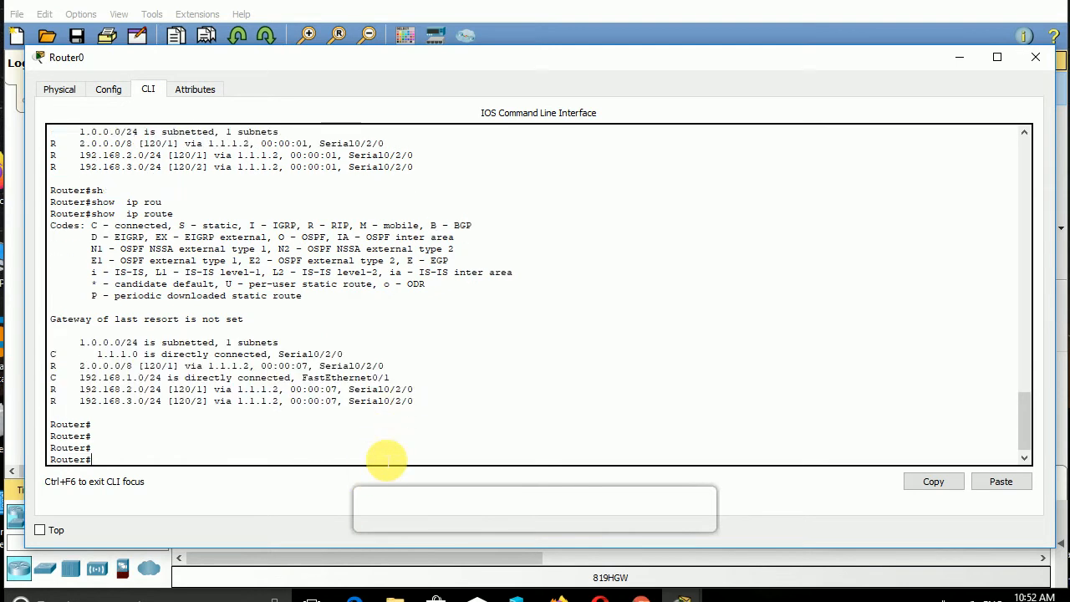
type("sh")
key("Tab")
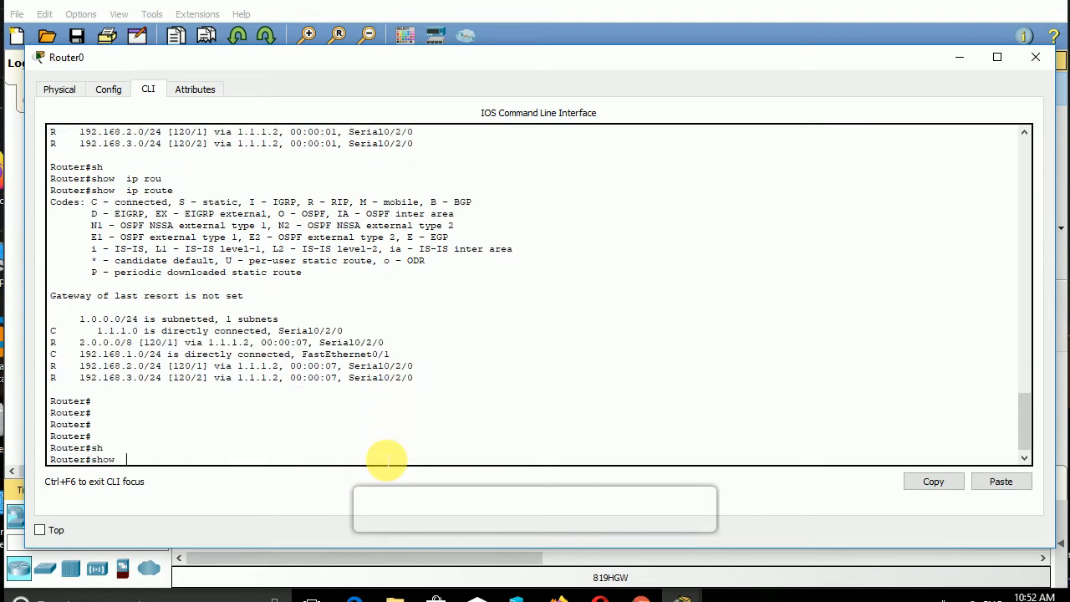
type("ip na")
key("Tab")
type("t")
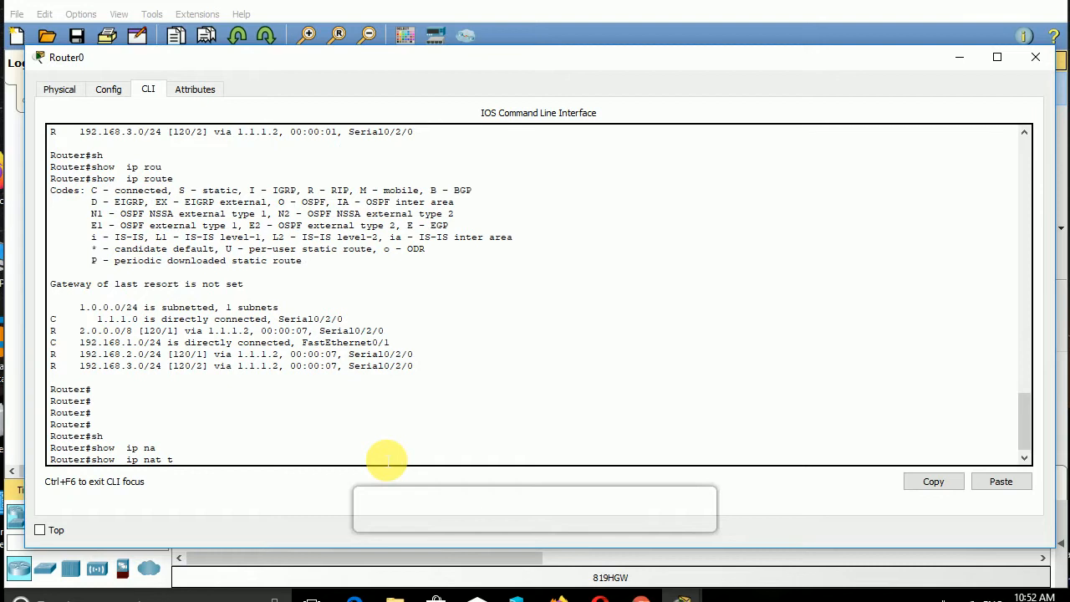
key("Tab")
type("tra")
key("Tab")
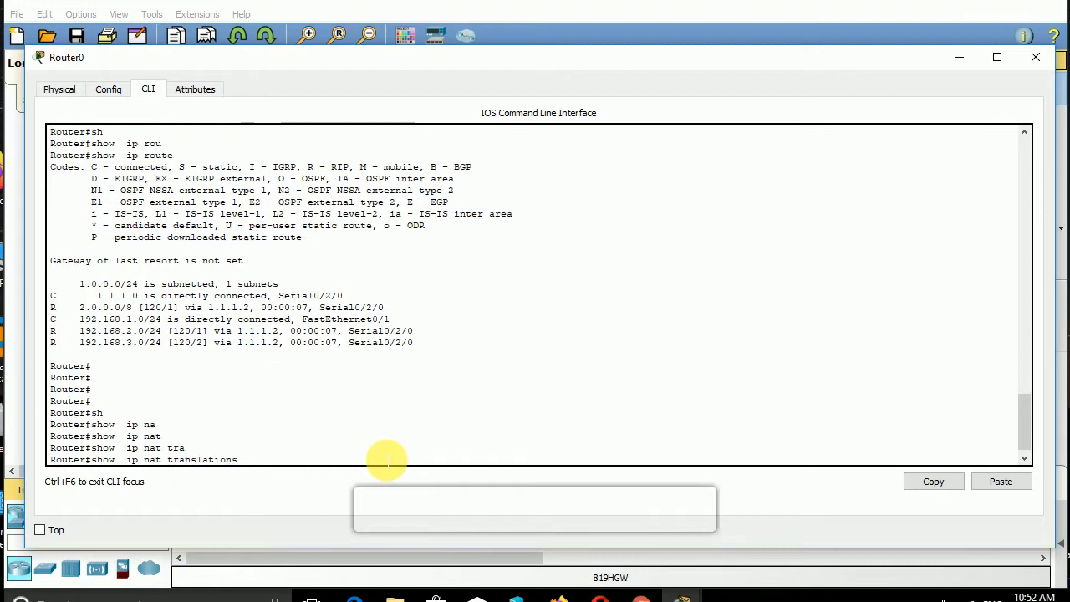
key("Return")
key("Return")
key("Return")
key("Return")
key("Return")
key("Return")
key("Return")
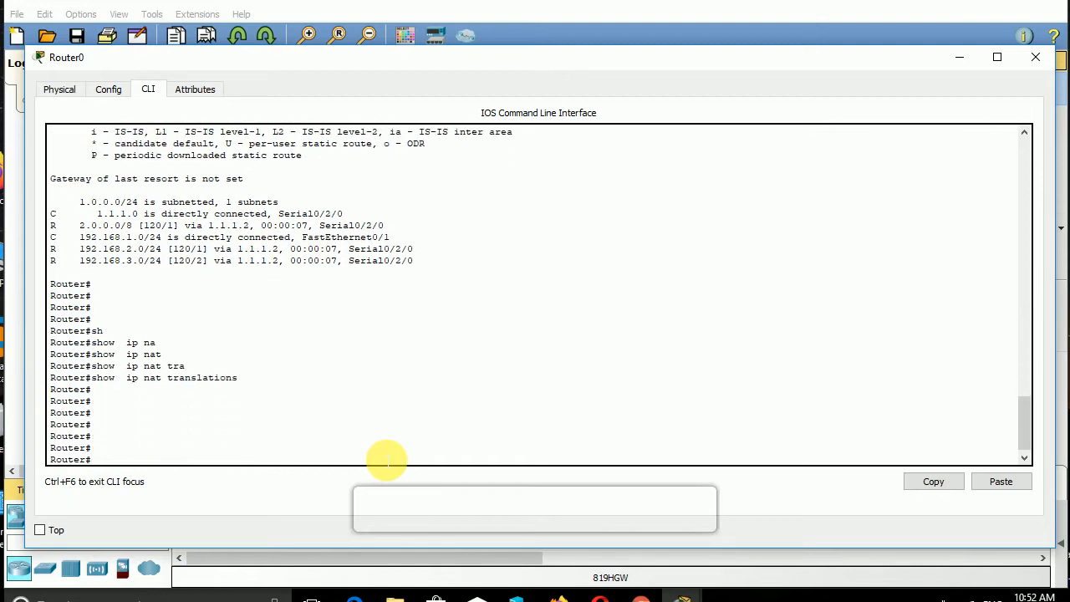
Step: Display Router0's NAT statistics with show ip nat statistics
type("sh")
key("Tab")
type("ip na")
key("Tab")
type("t ")
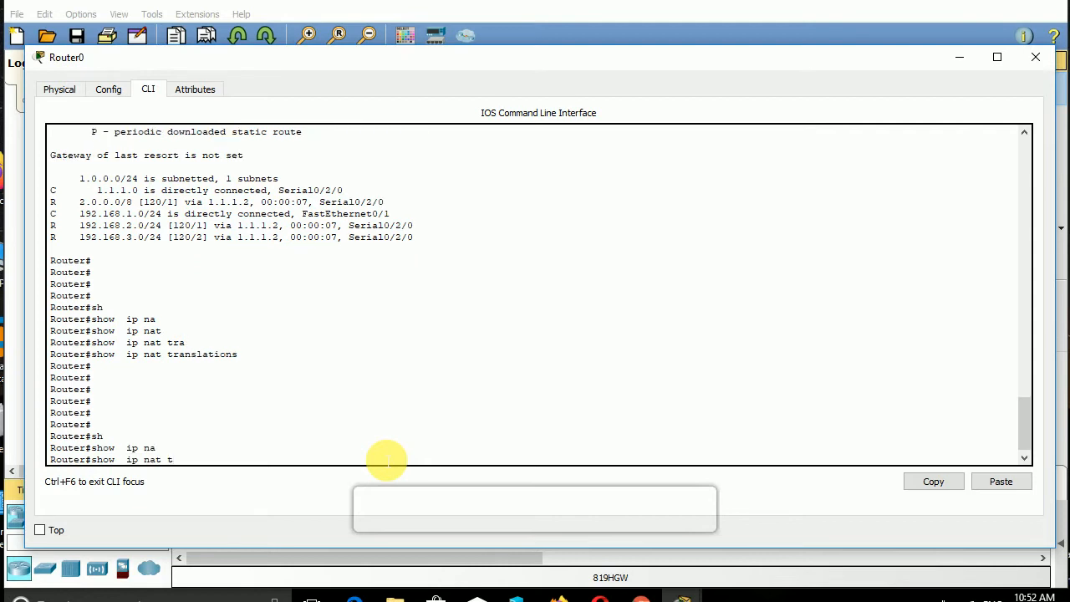
type("sta")
key("Tab")
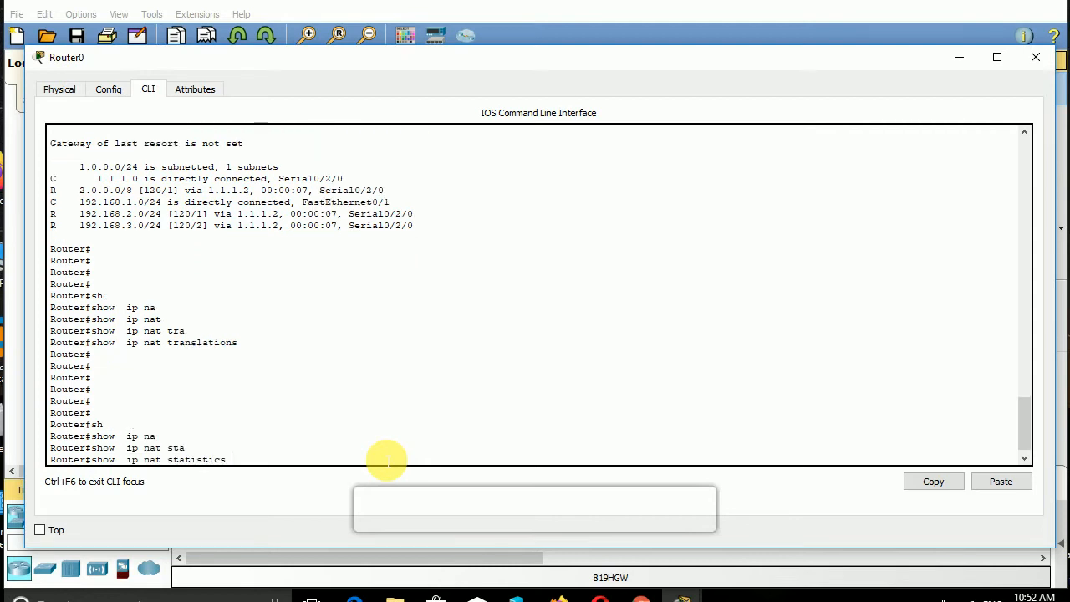
key("Return")
key("Return")
key("Return")
key("Return")
key("Return")
key("Return")
key("Return")
key("Return")
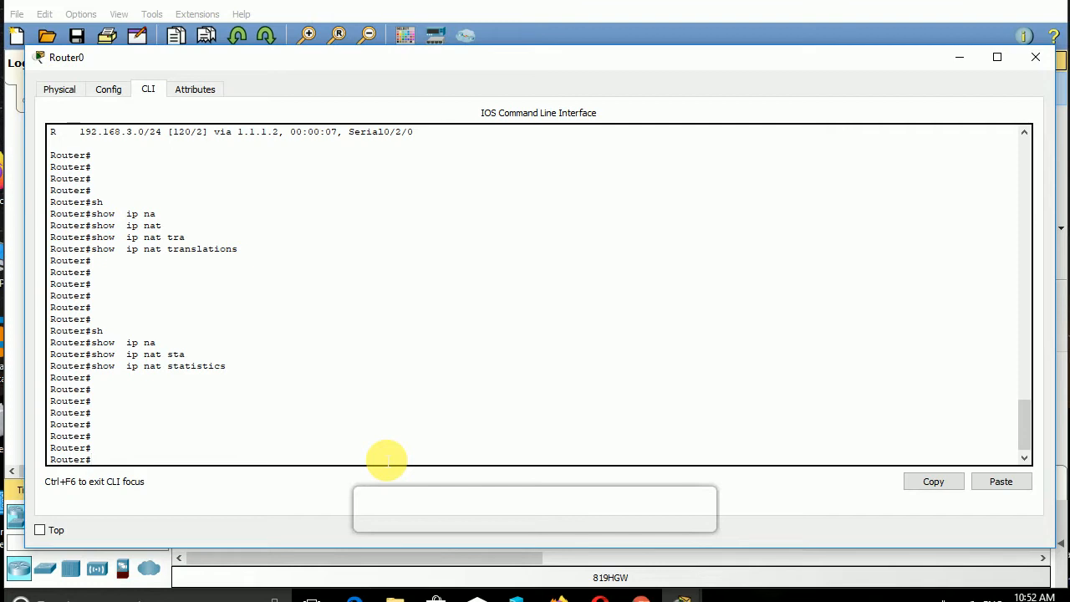
Step: Enter global configuration mode on Router0 with config t
type("config t")
key("Return")
key("Return")
key("Return")
key("Return")
key("Return")
key("Return")
key("Return")
key("Return")
key("Return")
key("Return")
key("Return")
key("Return")
key("Return")
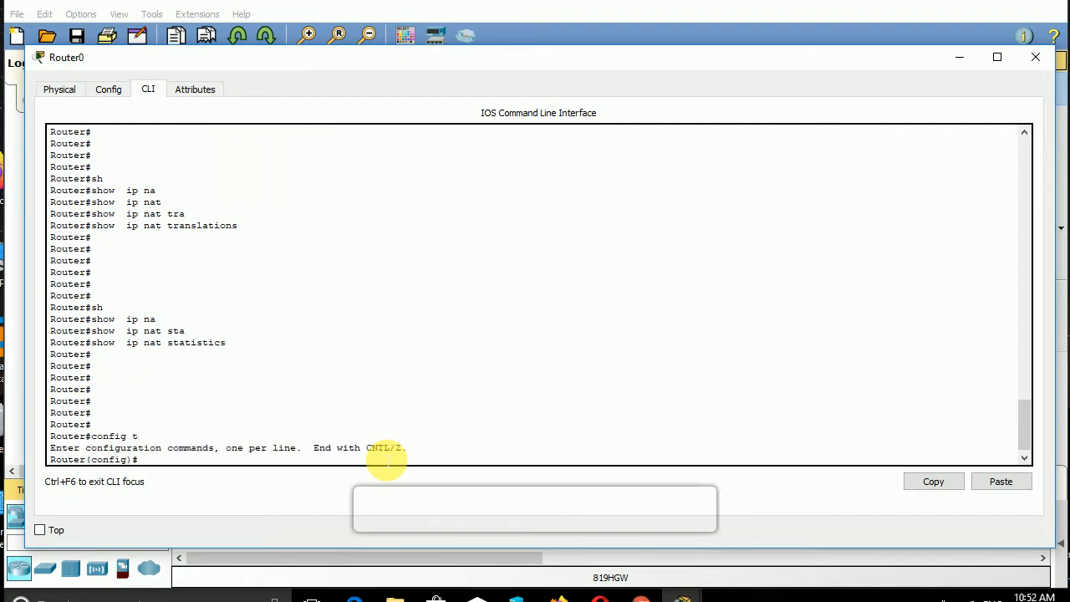
Step: Begin an ip nat inside source command and list the options it accepts using the built-in help
type("ip")
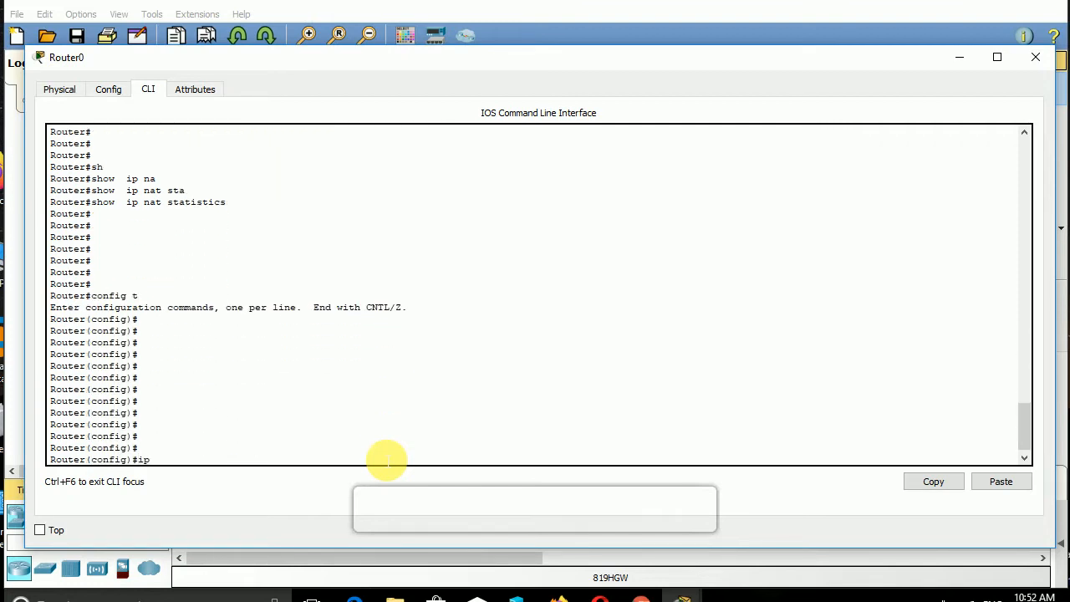
type(" na")
key("Tab")
type("t")
key("Tab")
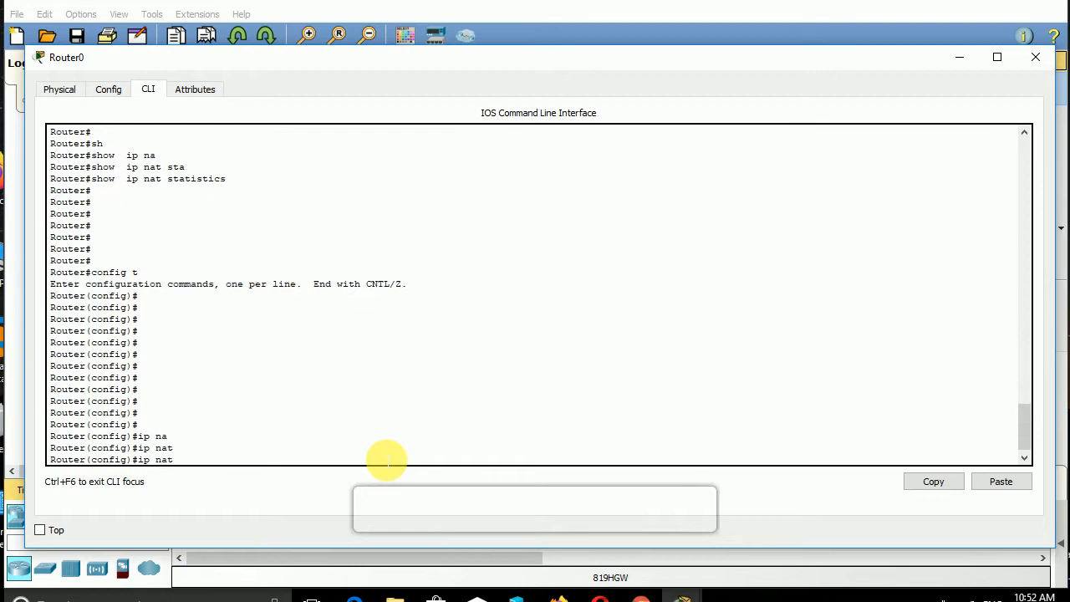
type("ins")
key("Tab")
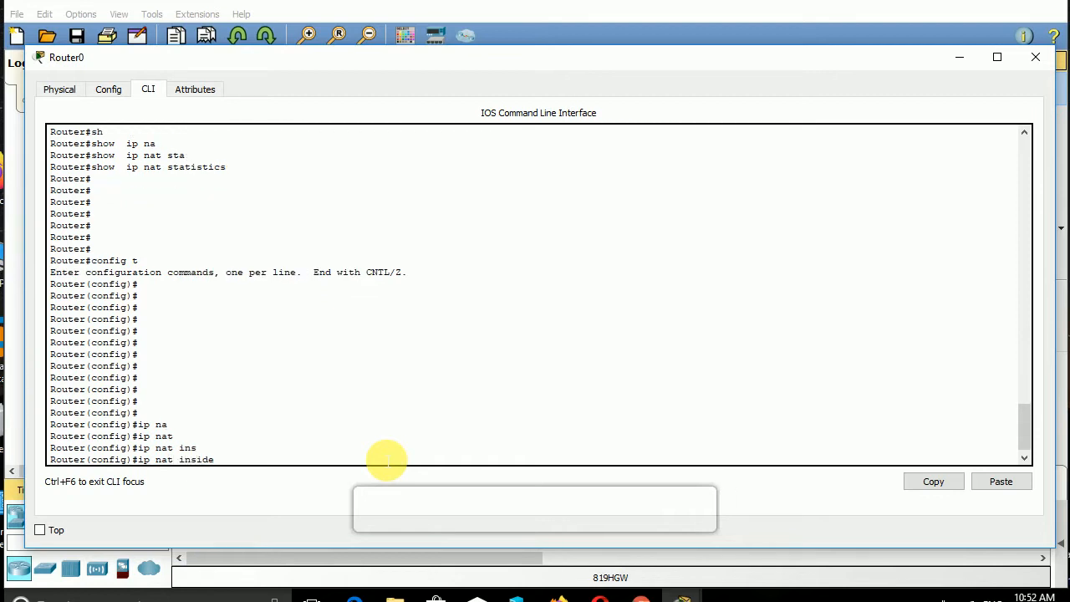
type("sou")
key("Tab")
type("?")
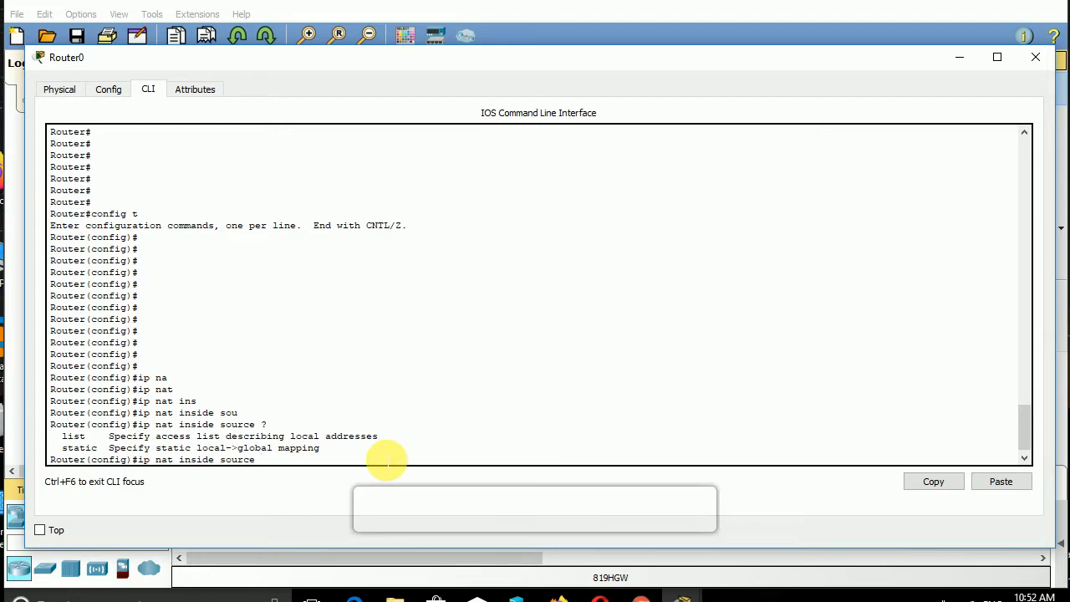
Step: Add the static keyword to the NAT command, list its possible arguments and highlight the inside local IP address entry
type("sat")
key("Tab")
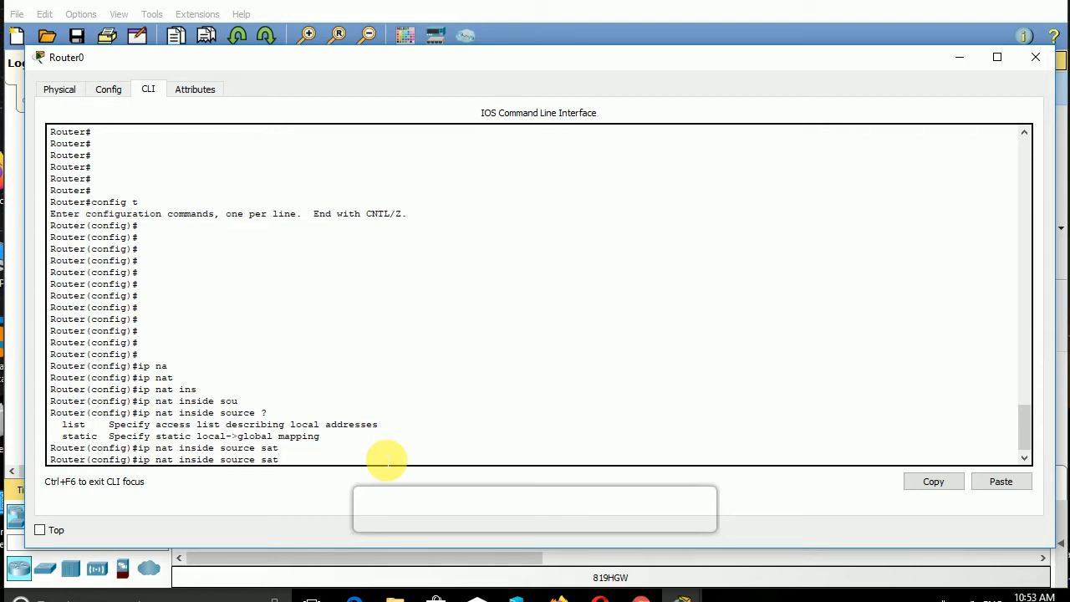
type("a")
key("Tab")
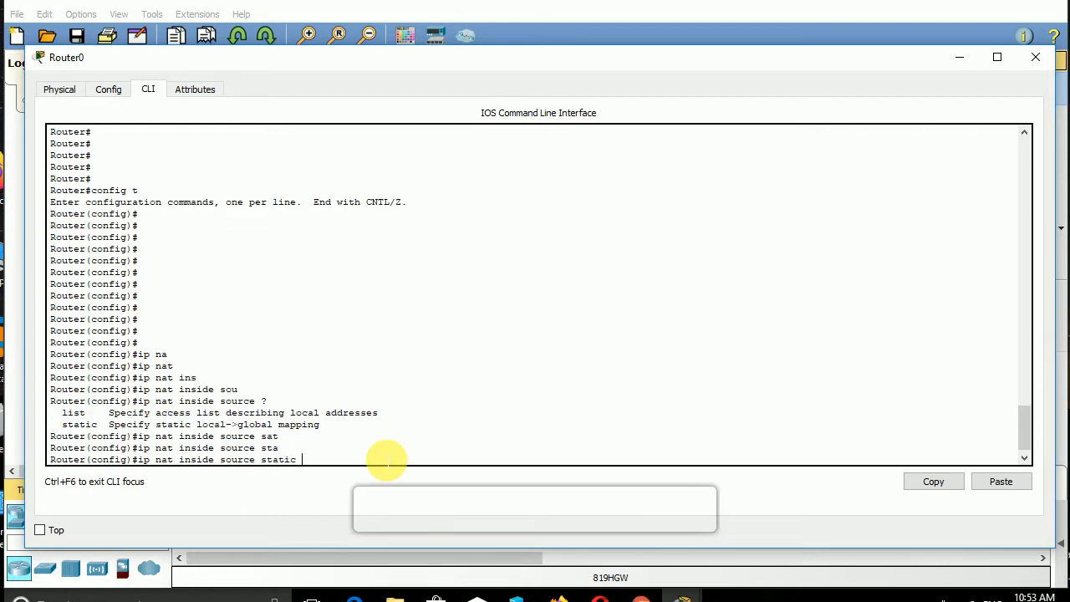
type("?")
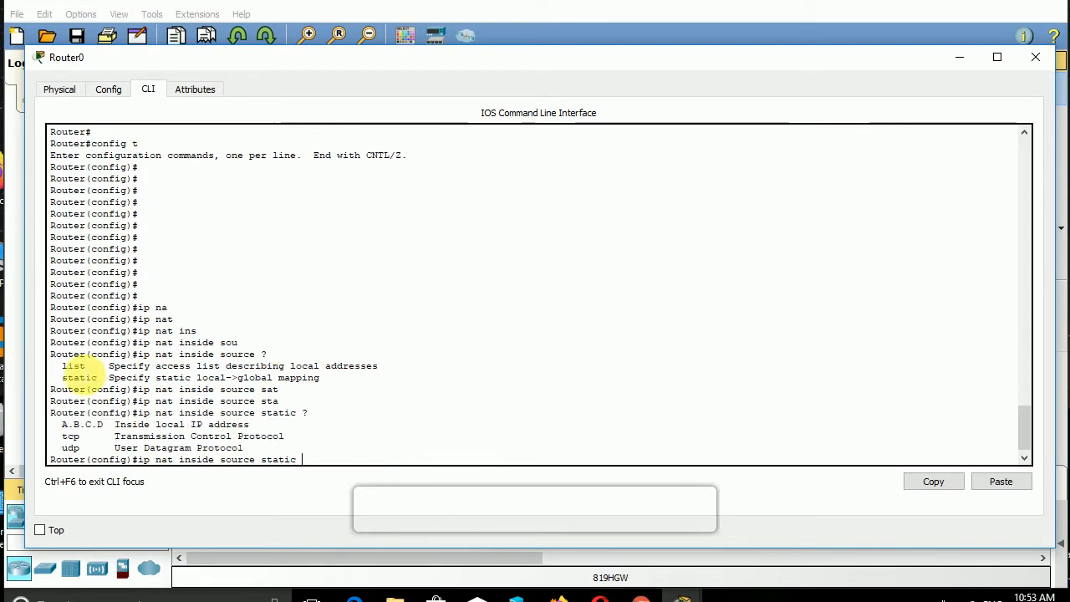
left_click_drag(105, 425, 231, 425)
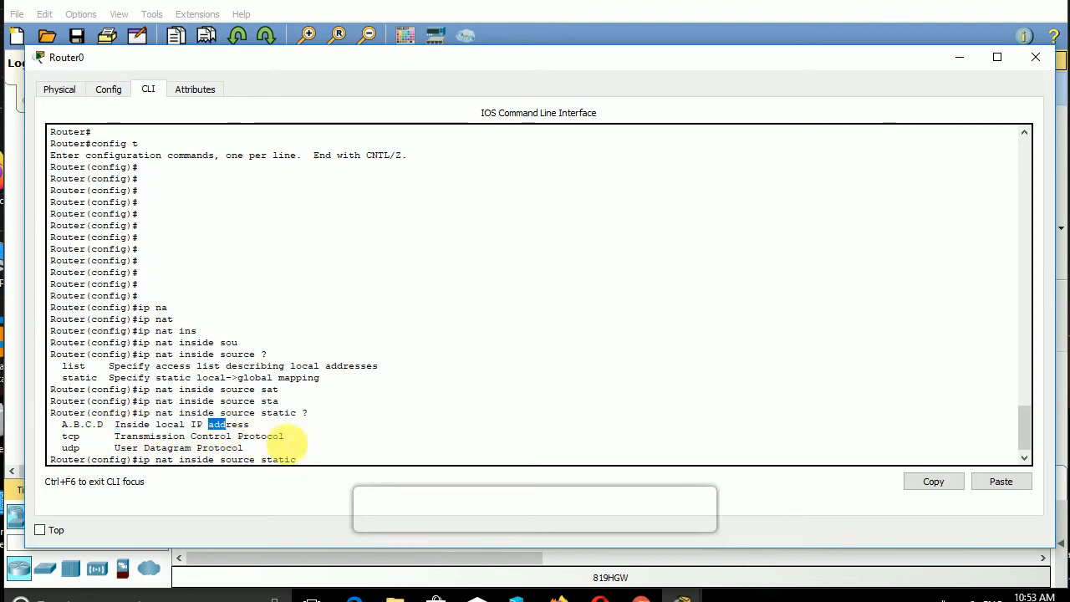
left_click(324, 466)
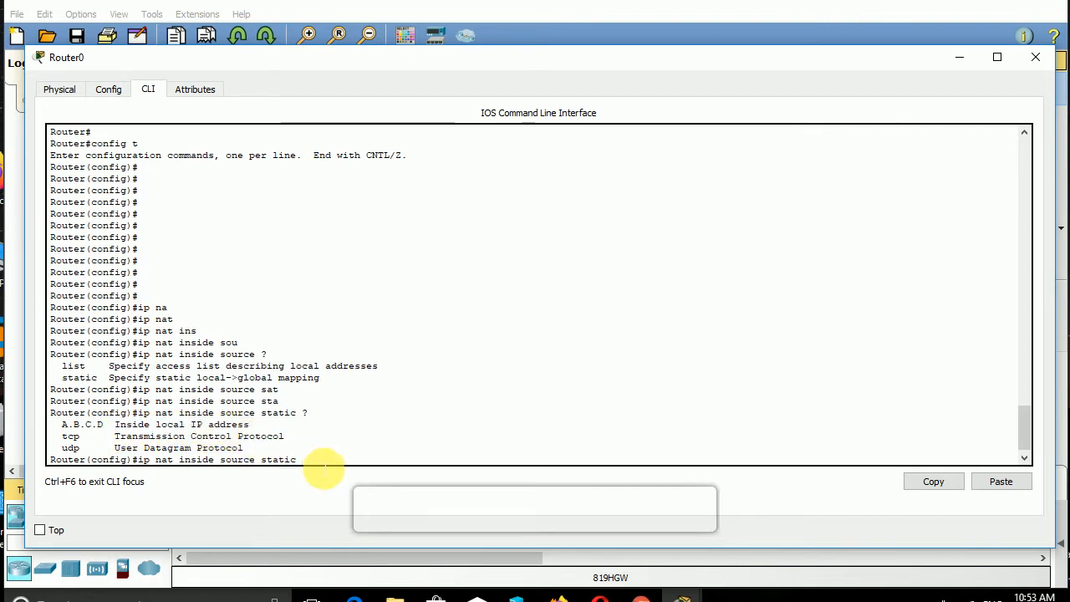
Step: Enter 192.168.1.10 as the inside local address and show the help for the next argument
type("192.")
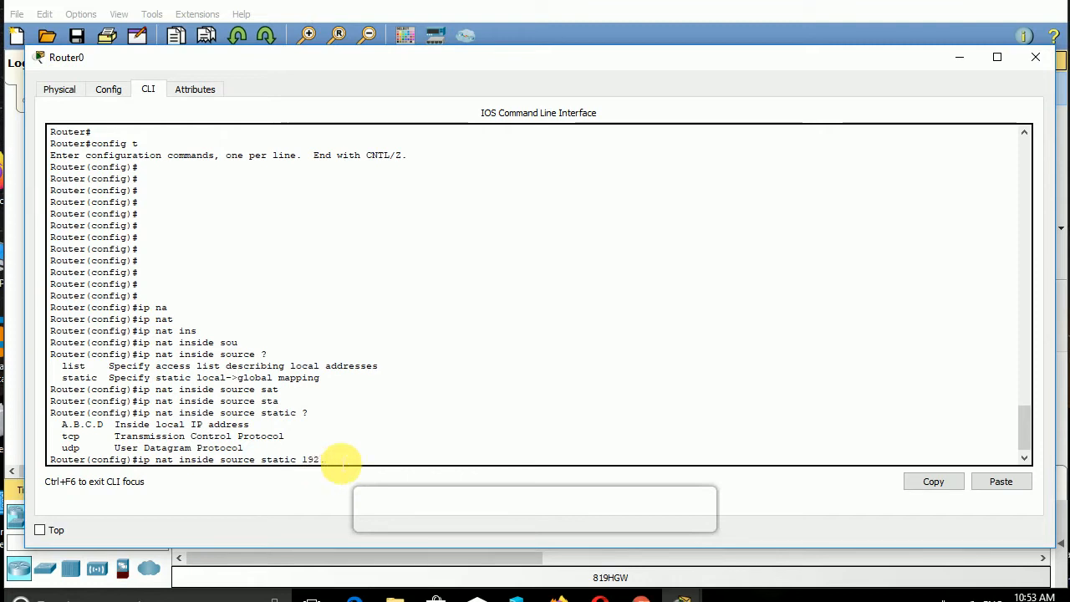
type("168.1.10")
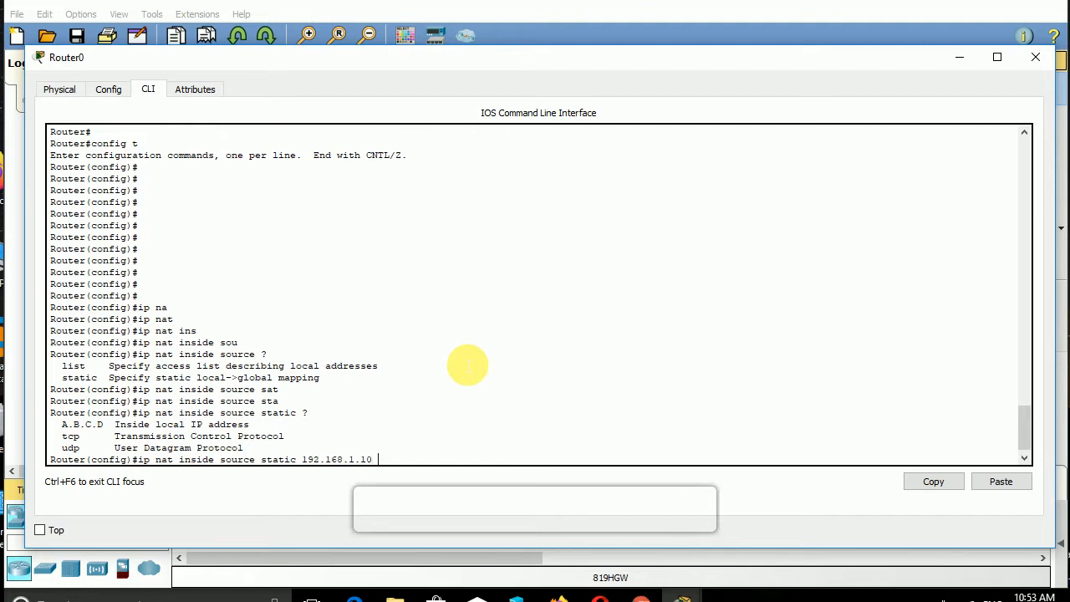
type(" ?")
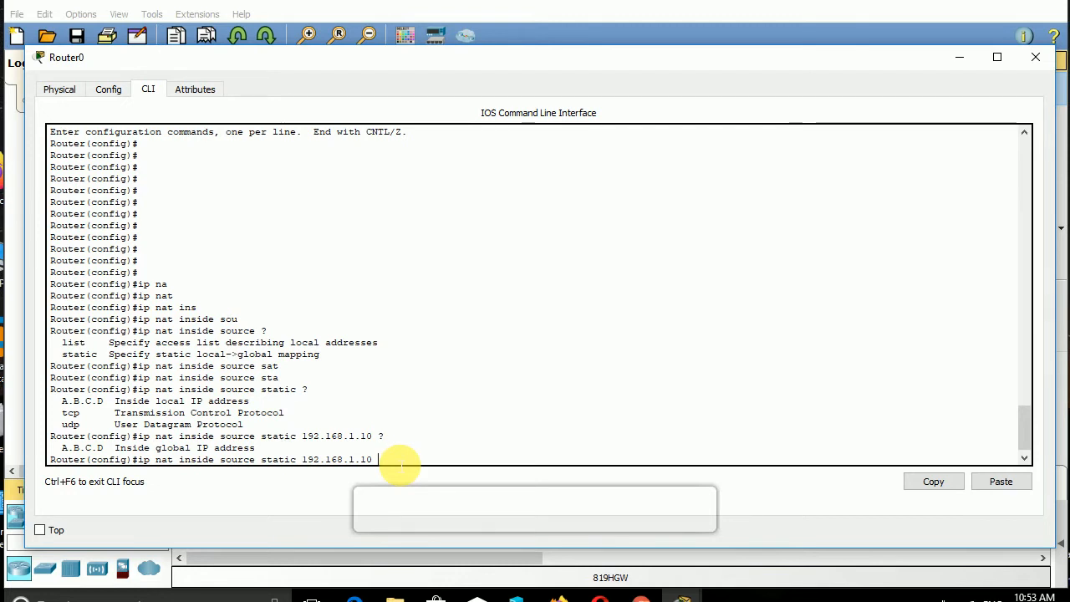
double_click(313, 459)
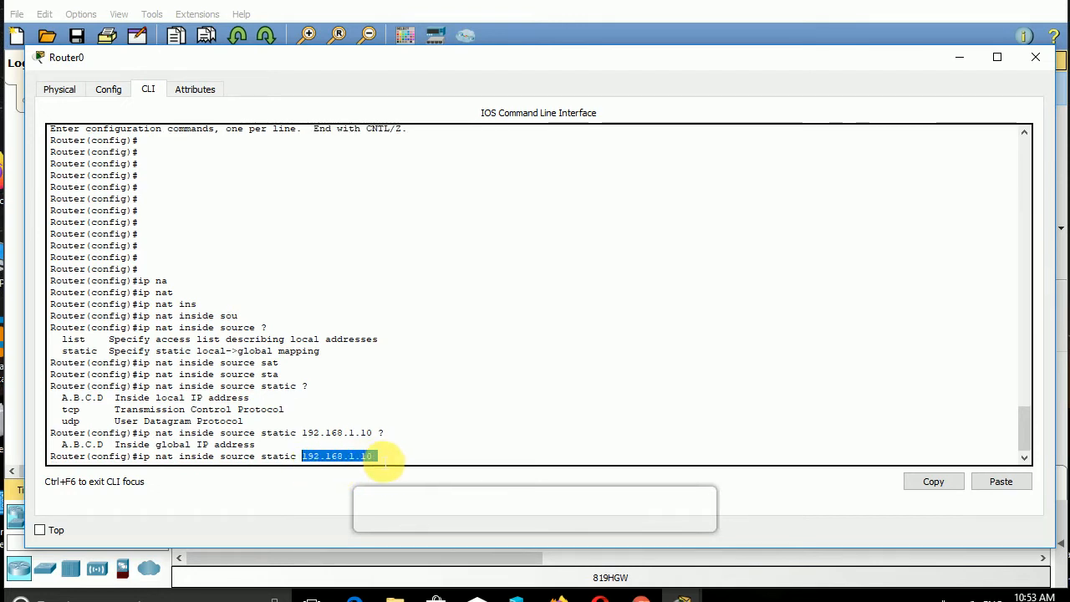
left_click(388, 465)
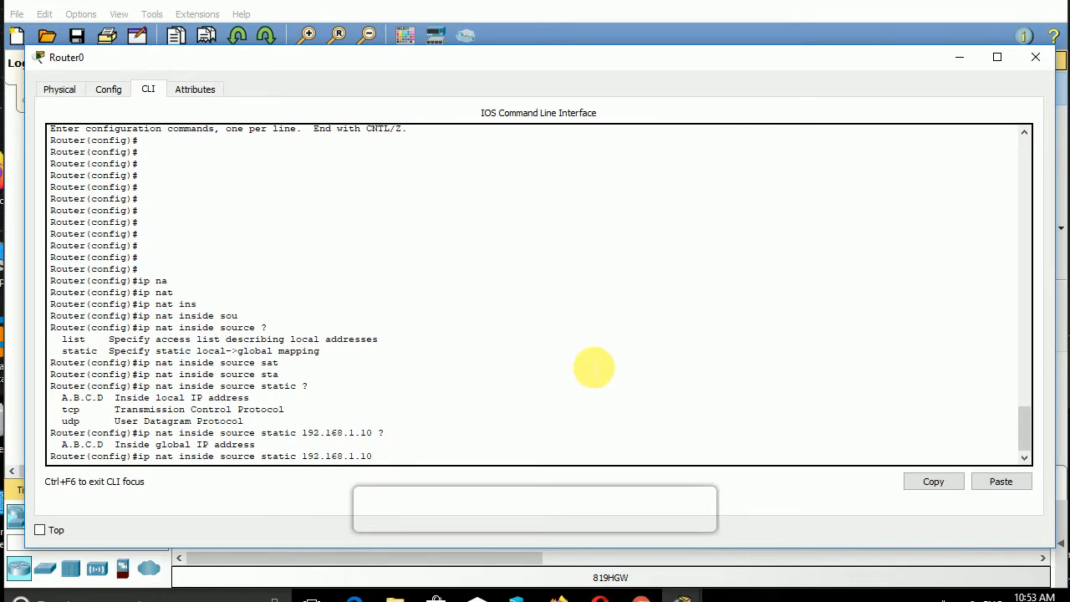
Step: Complete the static NAT mapping with 1.1.1.11 as the inside global address and run the command
type("1.1.1.11")
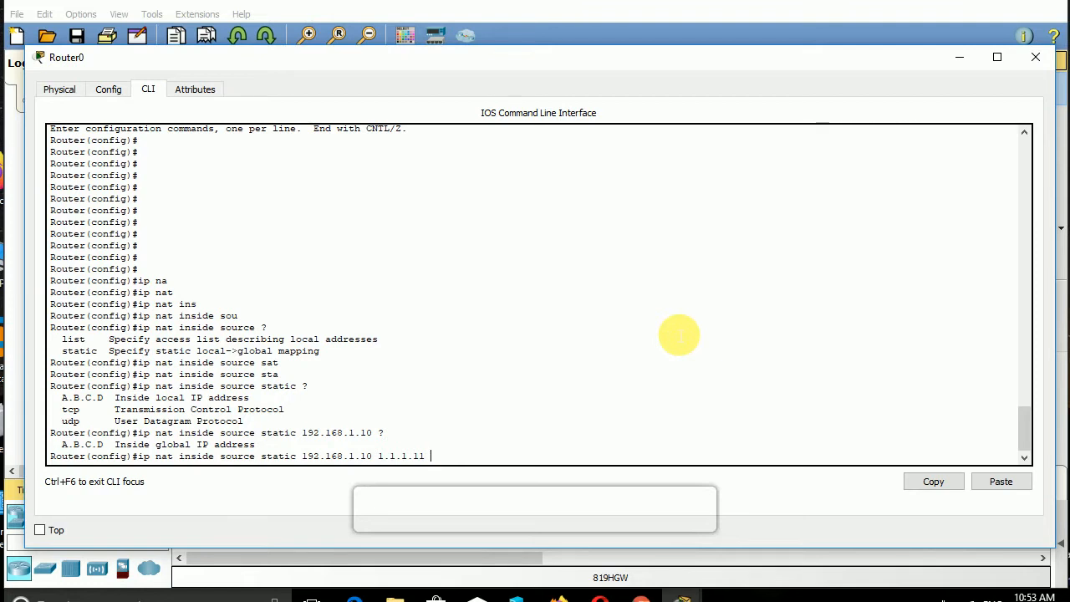
key("Return")
key("Return")
key("Return")
key("Return")
key("Return")
key("Return")
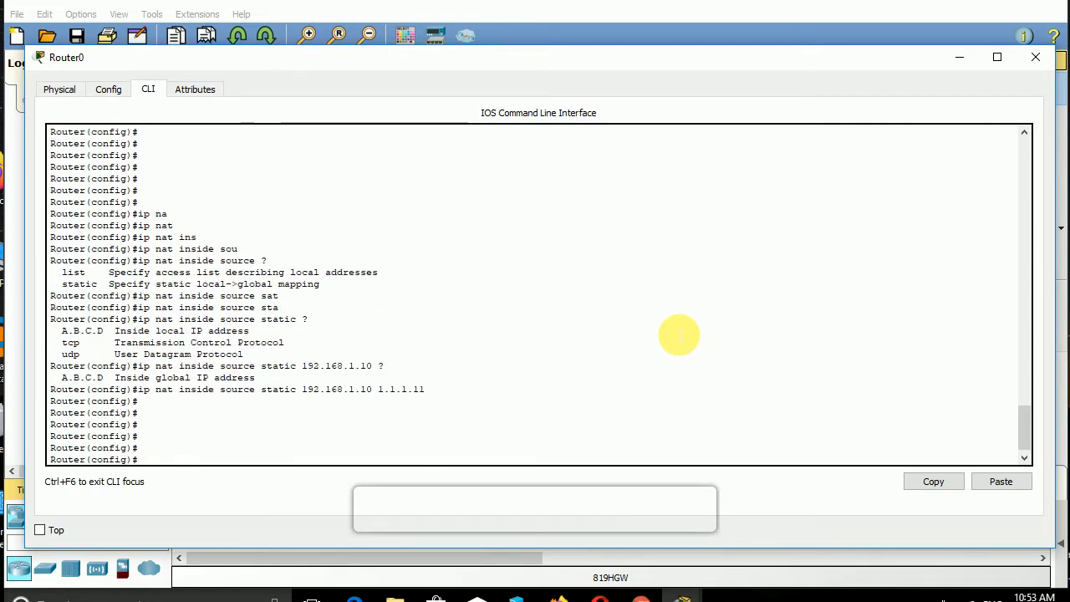
Step: Set interface FastEthernet 0/1 as the NAT inside interface with ip nat inside and exit its interface configuration
type("int")
key("Tab")
type("fa")
key("Tab")
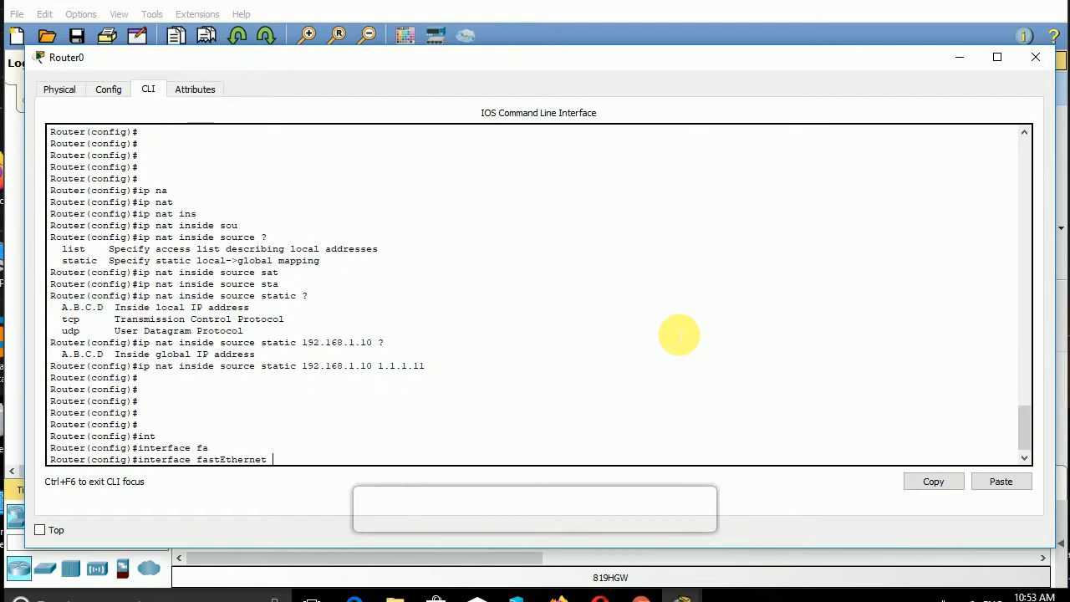
type("0/1")
key("Return")
key("Return")
key("Return")
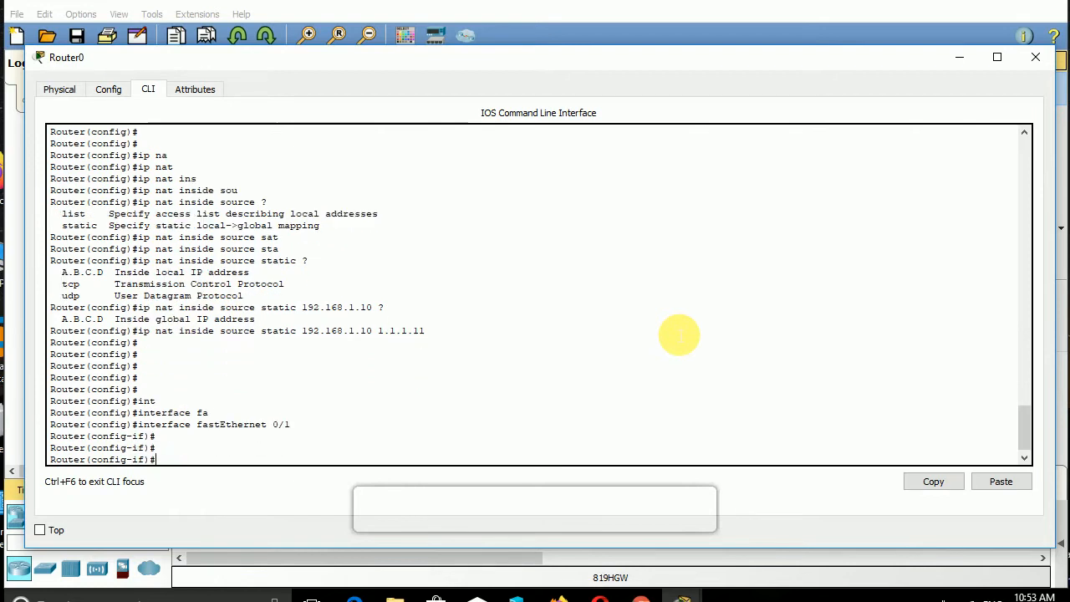
type("ip na")
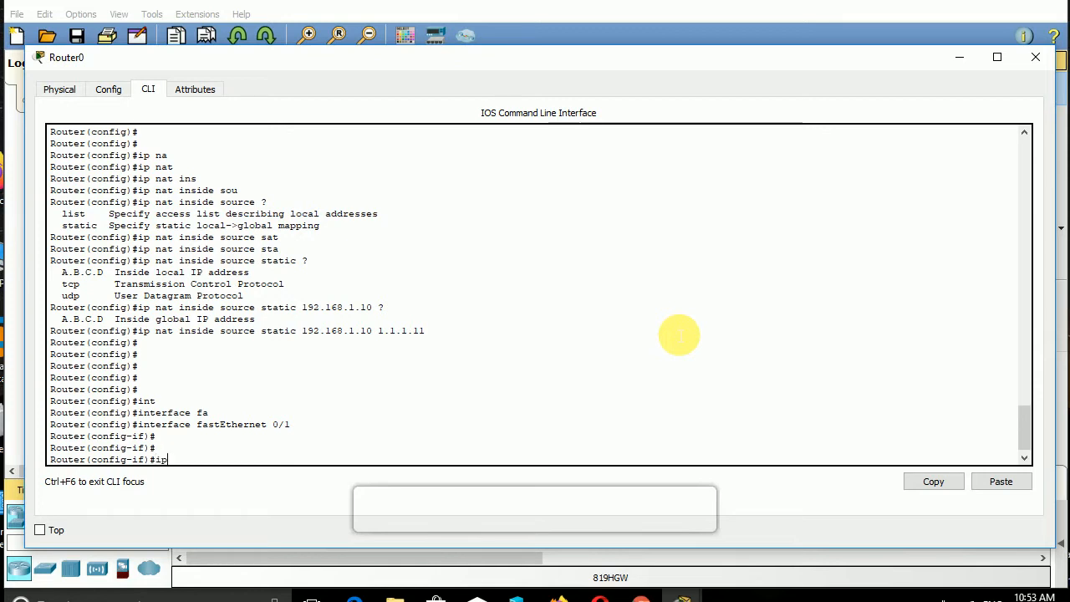
key("Tab")
type("t")
key("BackSpace")
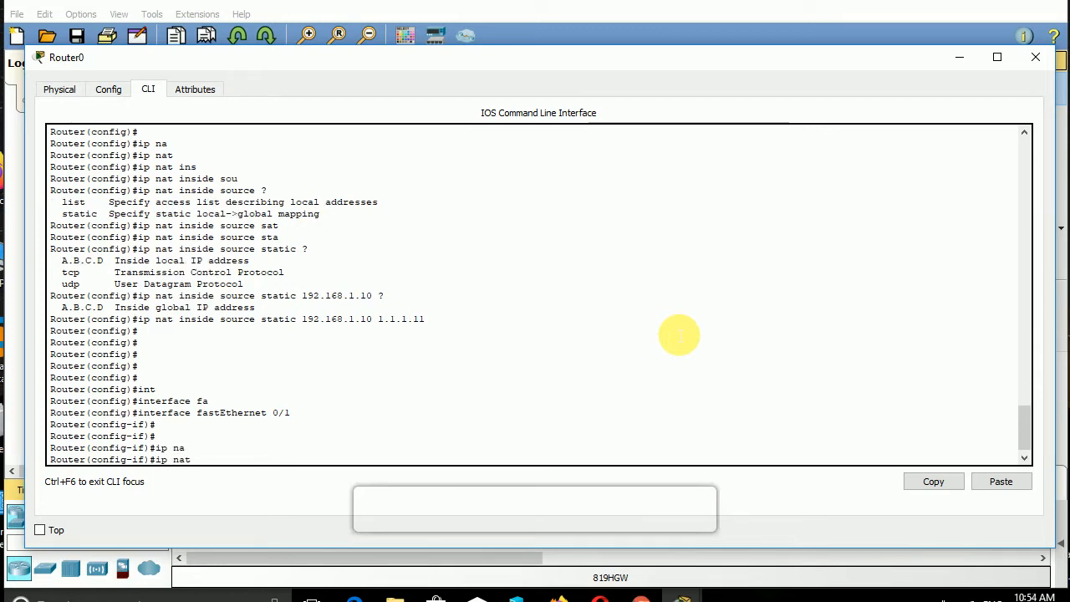
type("ins")
key("Tab")
key("Return")
key("Return")
key("Return")
key("Return")
key("Return")
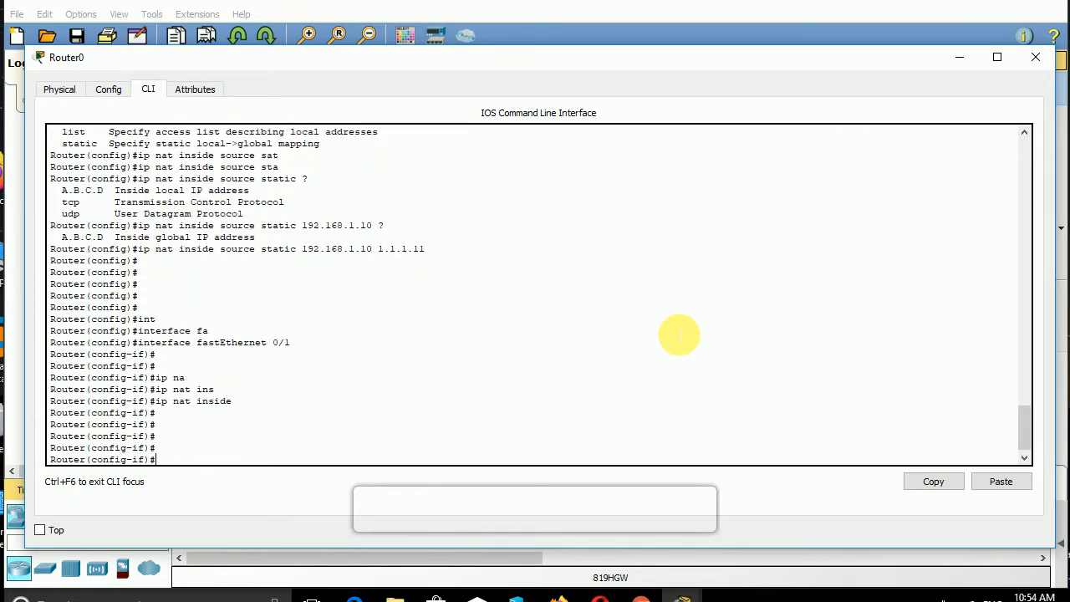
type("exit")
key("Return")
key("Return")
key("Return")
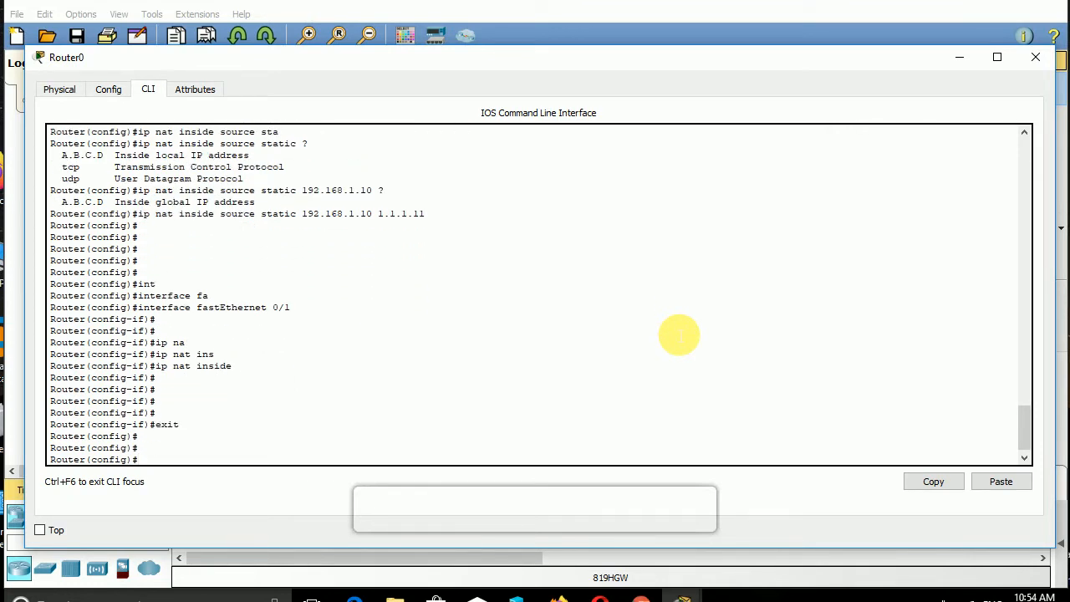
Step: Set interface serial 0/2/0 as the NAT outside interface with ip nat outside
type("int")
key("Tab")
type("ser")
key("Tab")
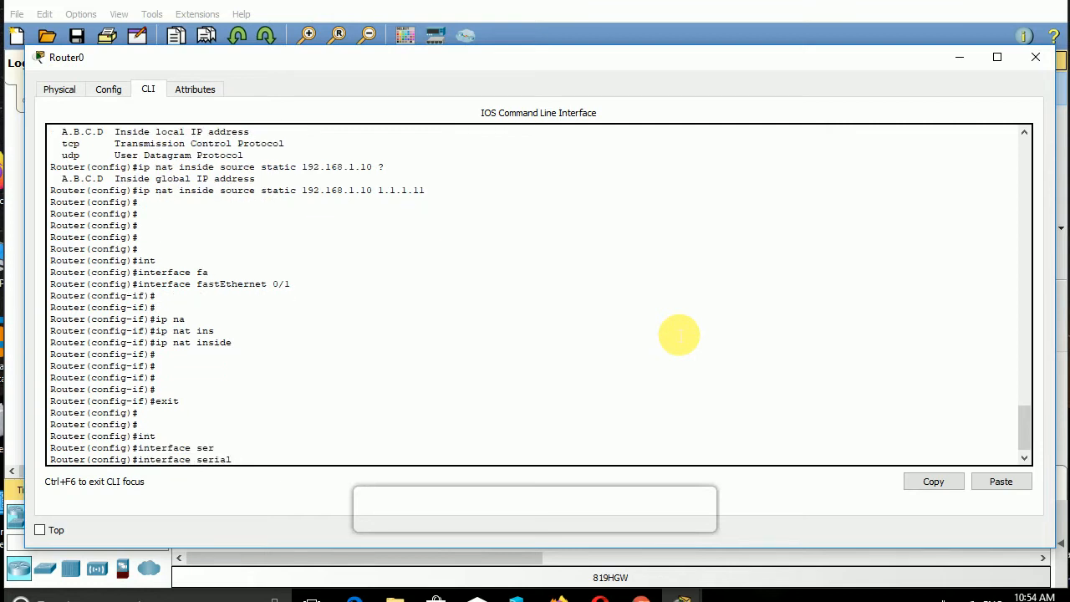
type("0/2/0")
key("Return")
type("ip na")
key("Tab")
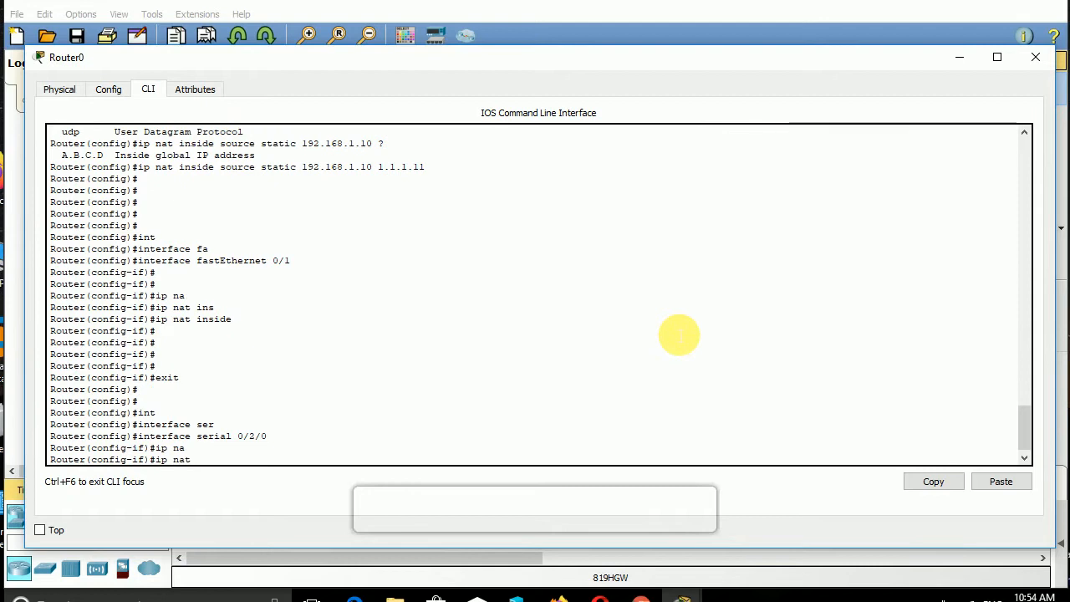
type("out")
key("Tab")
key("Return")
key("Return")
key("Return")
key("Return")
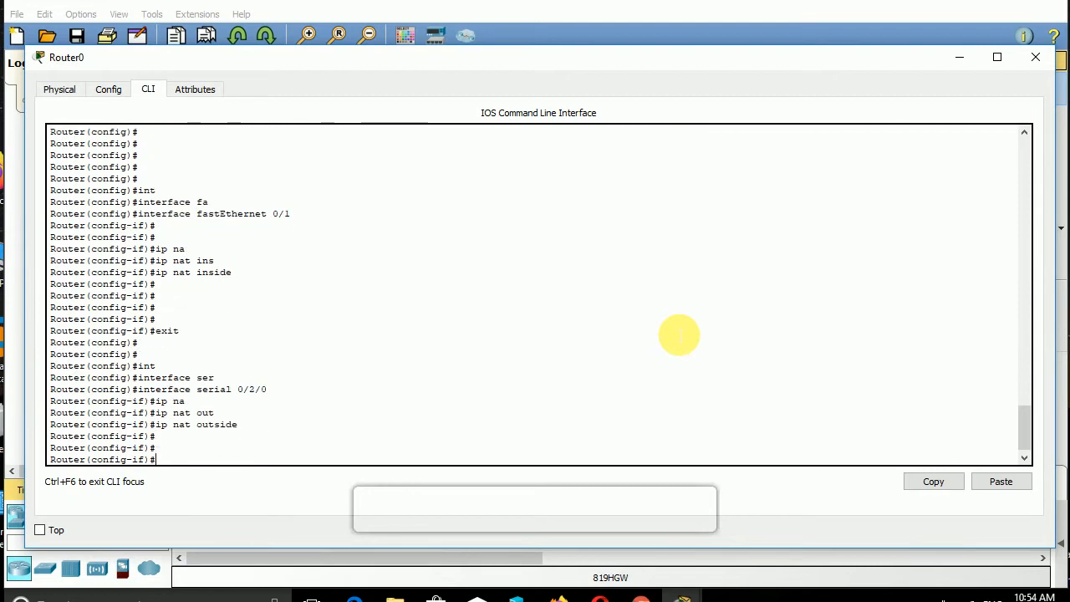
Step: End Router0's configuration session and return to privileged EXEC mode
key("ctrl+z")
key("Return")
key("Return")
key("Return")
key("Return")
key("Return")
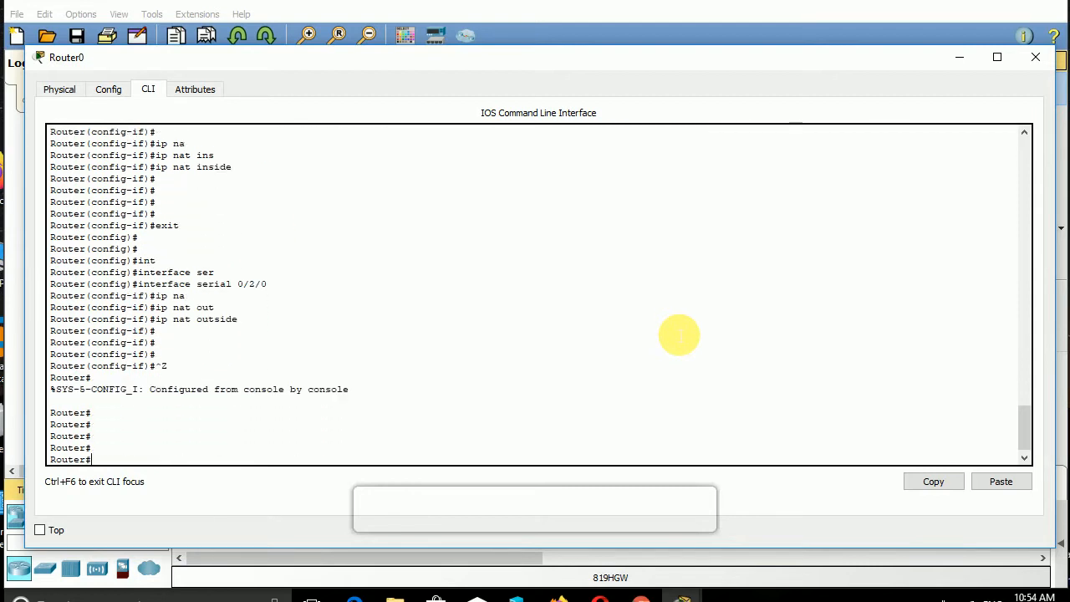
Step: Display Router0's NAT table with show ip nat translations and check the inside global and inside local addresses
type("sh")
key("Tab")
type("i")
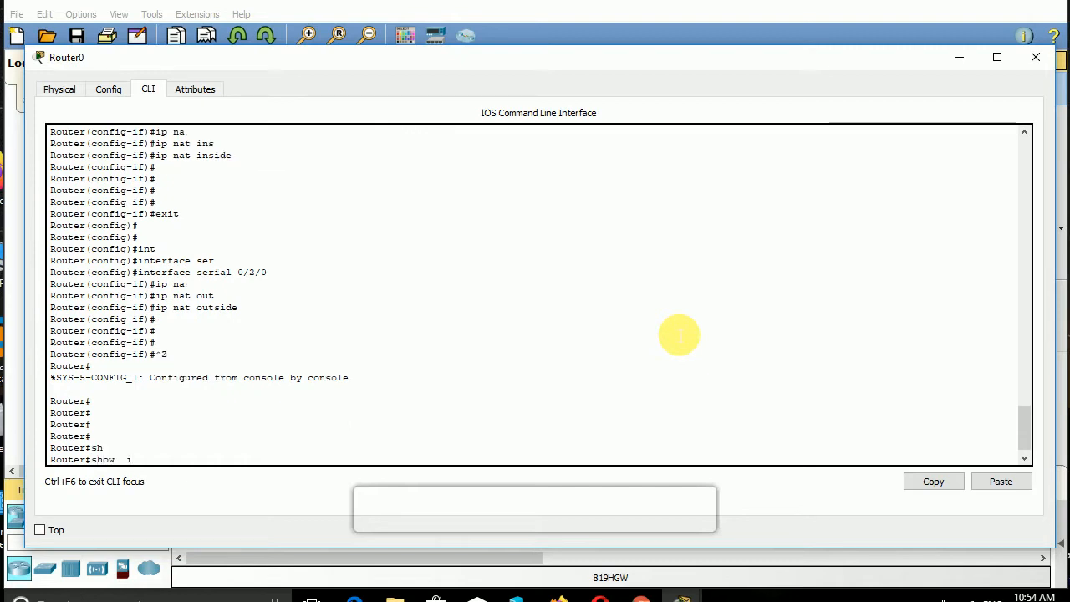
type("p na")
key("Tab")
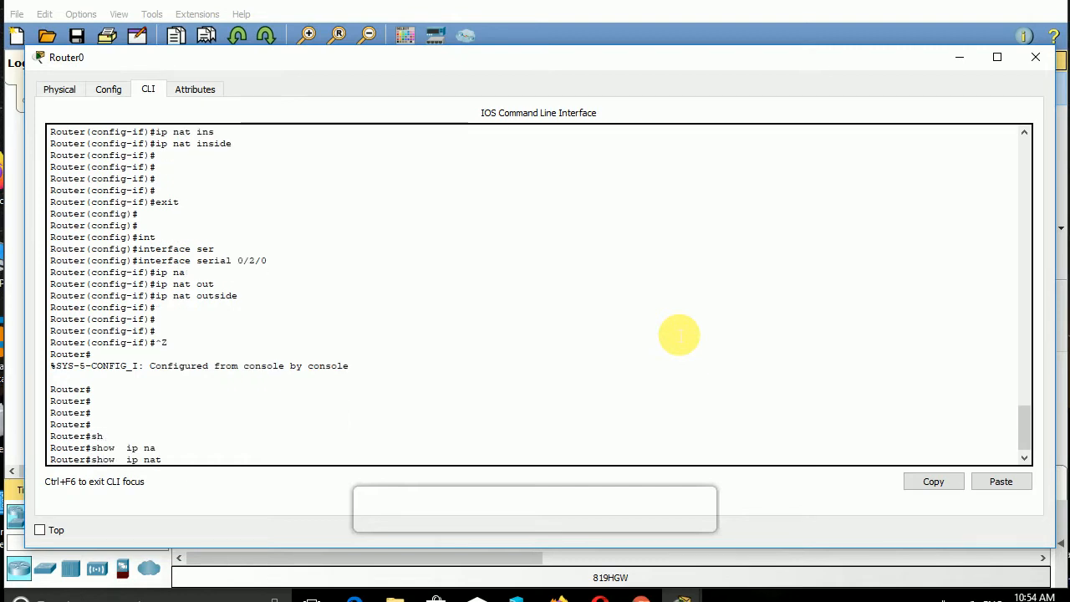
type("tra")
key("Tab")
key("Return")
key("Return")
key("Return")
key("Return")
key("Return")
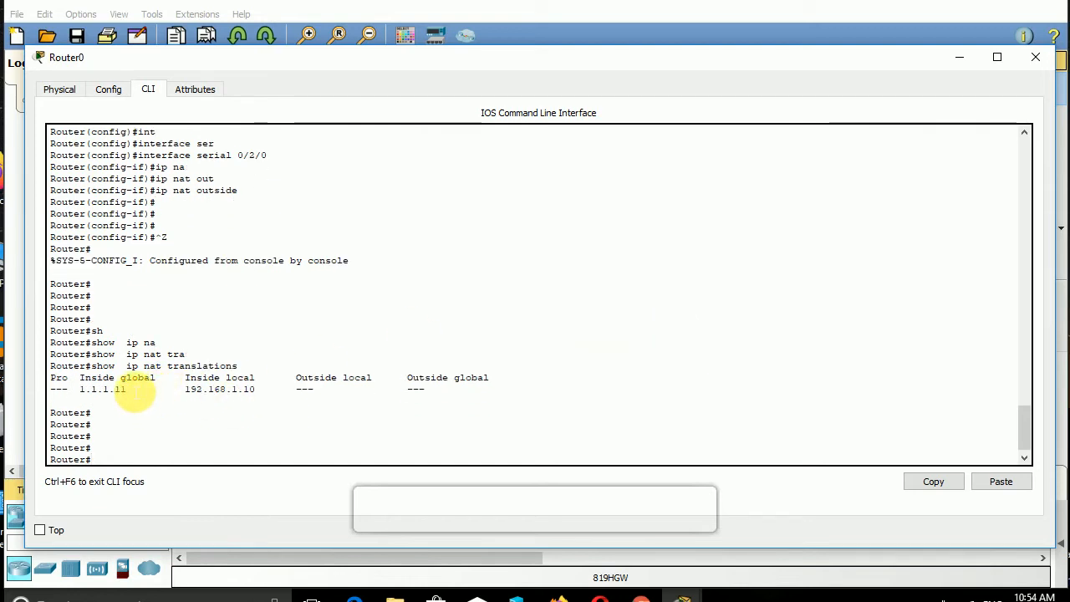
left_click_drag(134, 396, 89, 396)
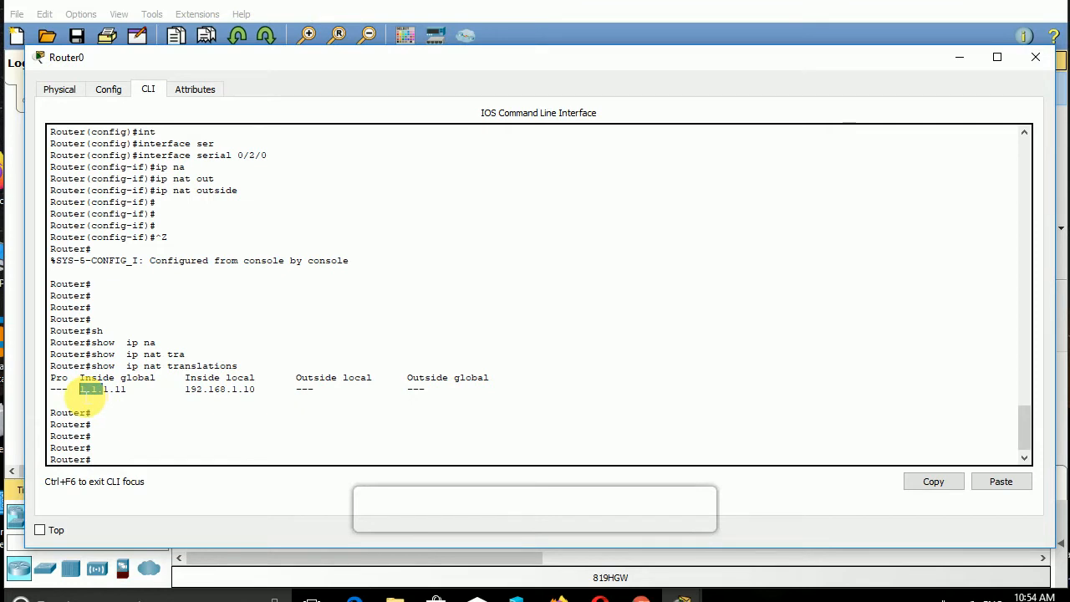
left_click_drag(260, 390, 185, 389)
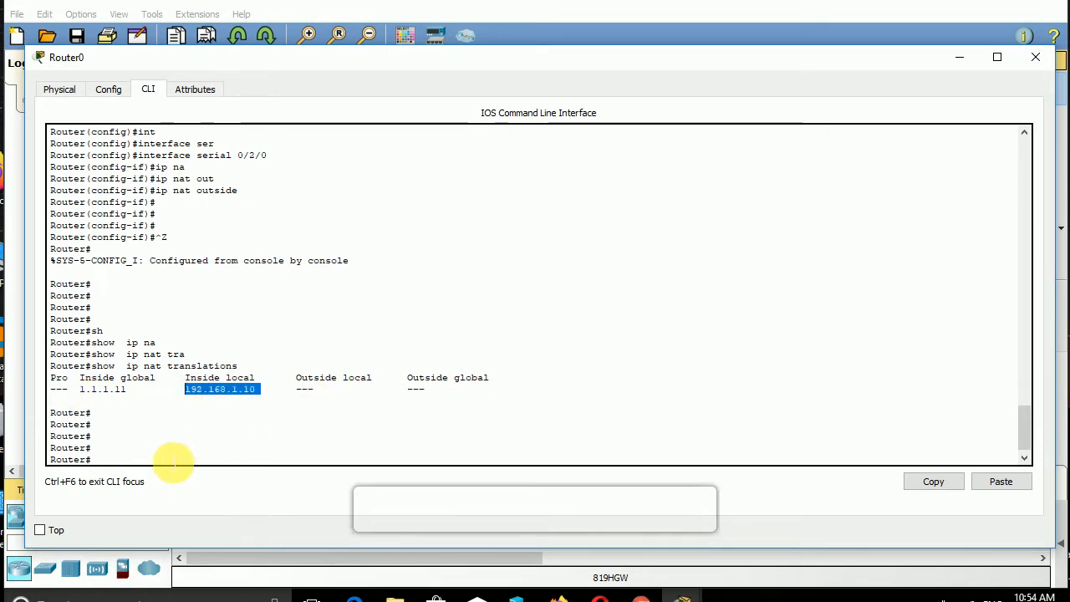
Step: Enter global configuration mode on Router0 with config t
left_click(174, 460)
type("con")
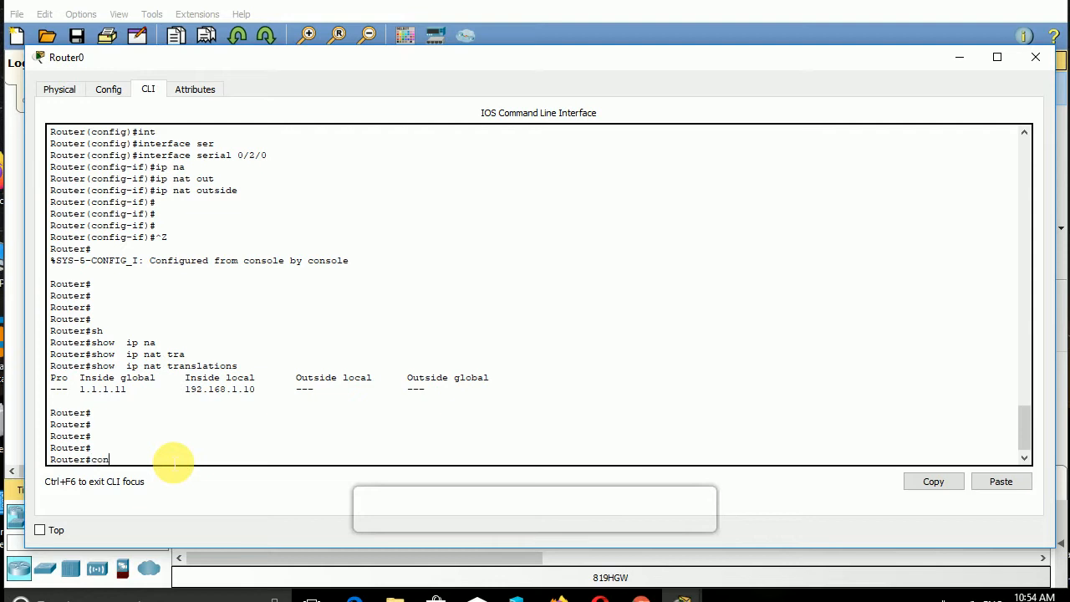
type("fig t")
key("Return")
key("Return")
key("Return")
key("Return")
key("Return")
key("Return")
key("Return")
key("Return")
key("Return")
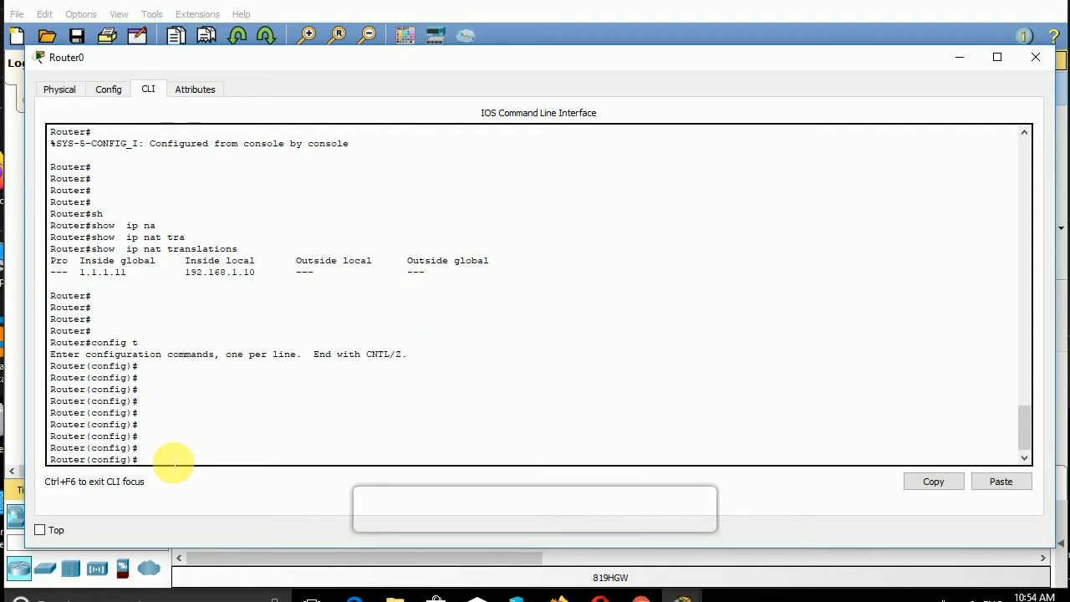
Step: Add a static NAT mapping from 192.168.1.20 to 1.1.1.12 with ip nat inside source static
type("ip na")
key("Tab")
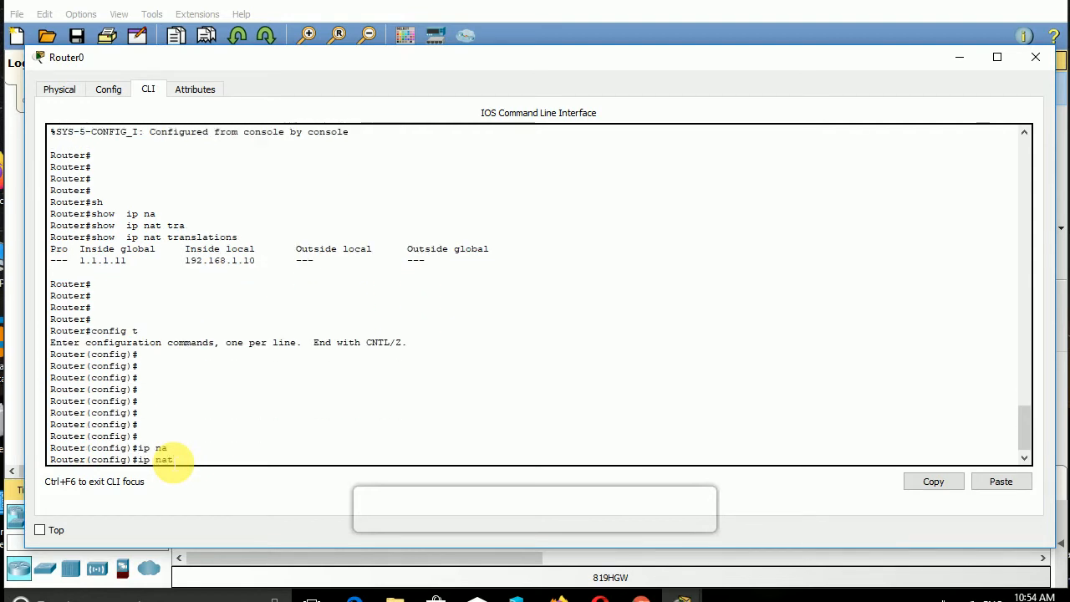
type("in")
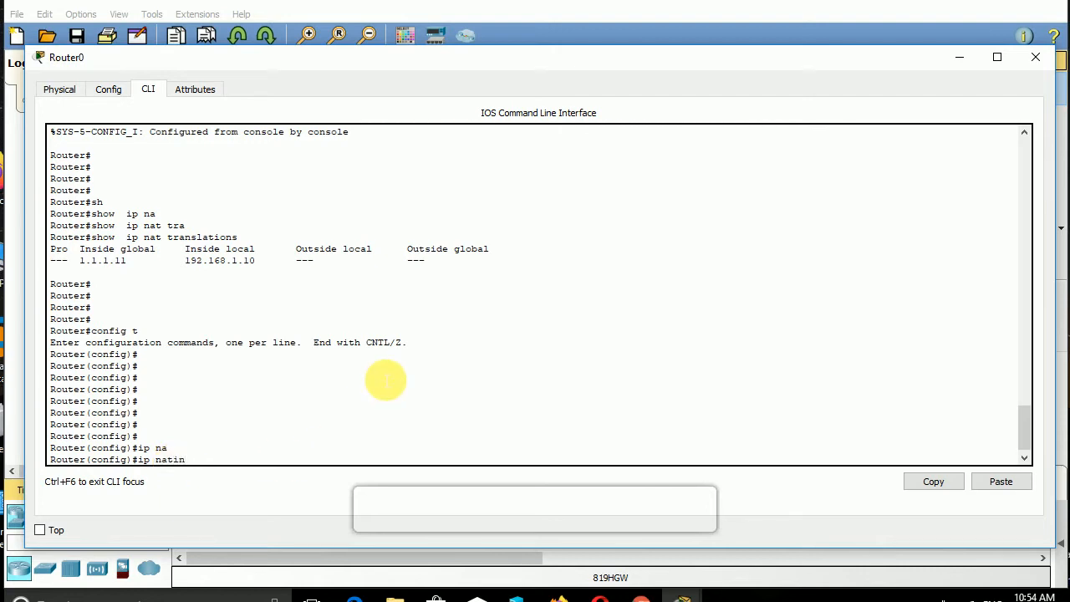
key("Tab")
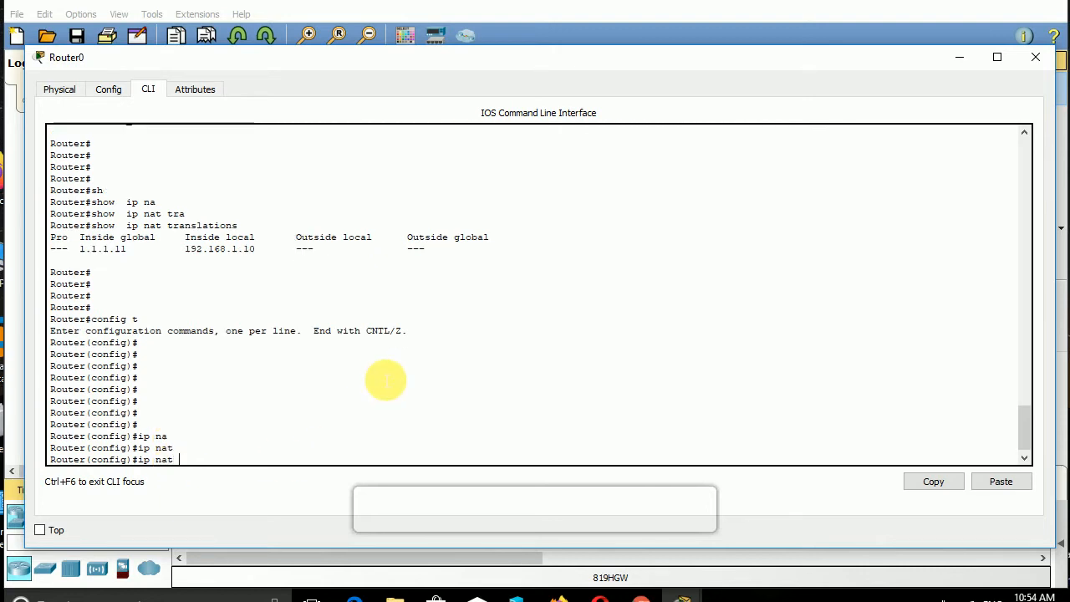
type("ins")
key("Tab")
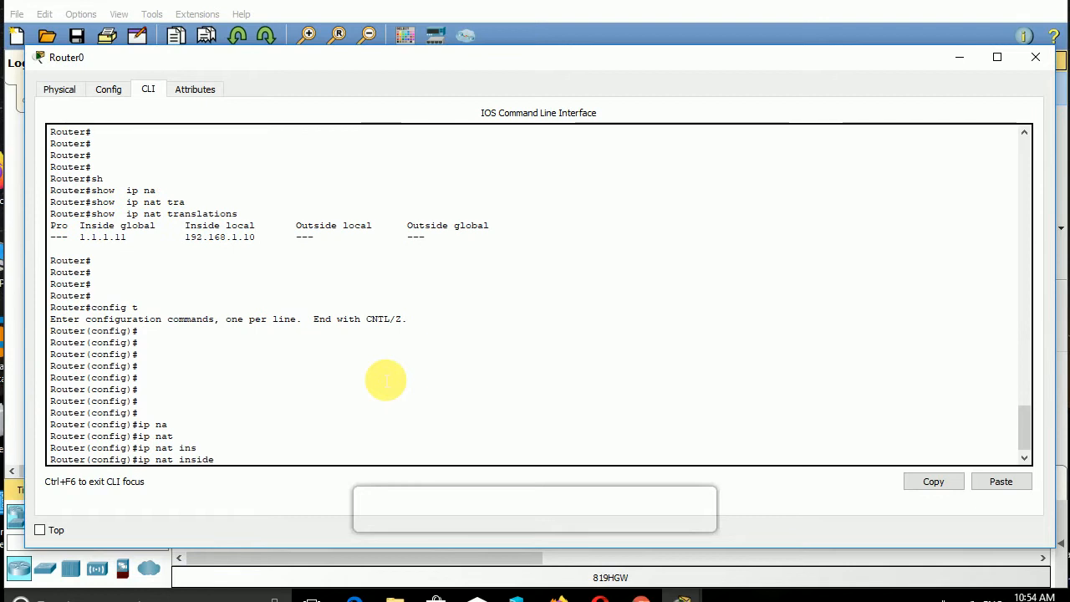
type("sou")
key("Tab")
type("sta")
key("Tab")
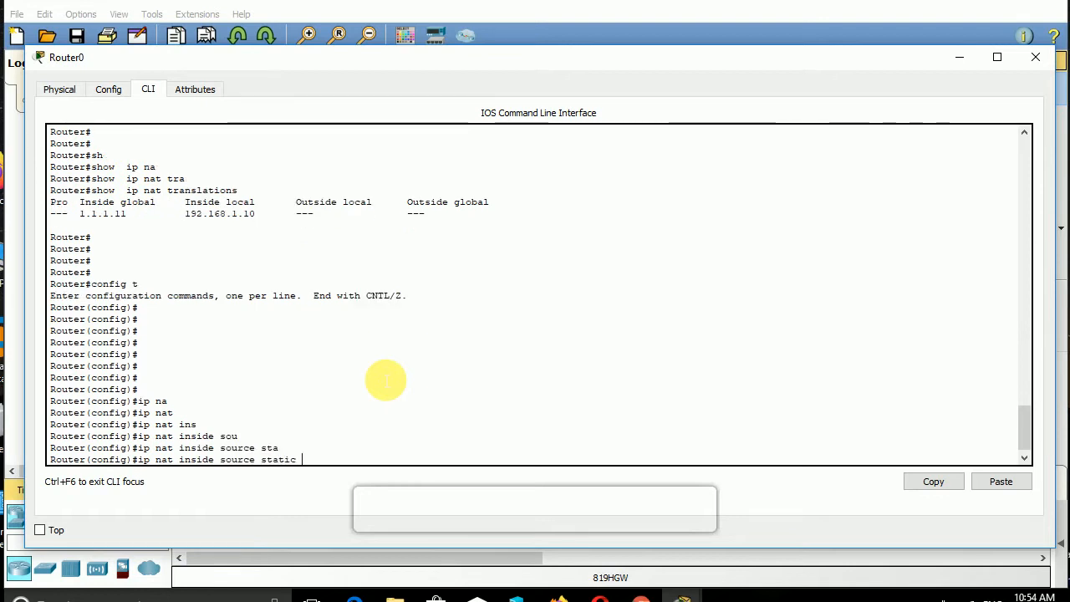
type("192.168.1.20 ")
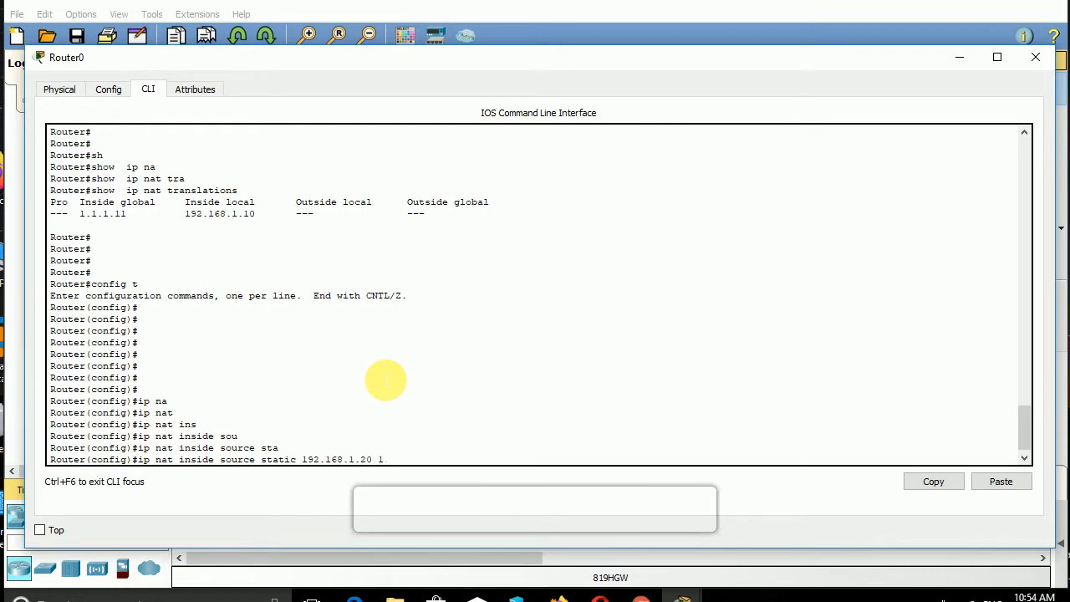
type("1.1.1.12")
key("Return")
key("Return")
key("Return")
key("Return")
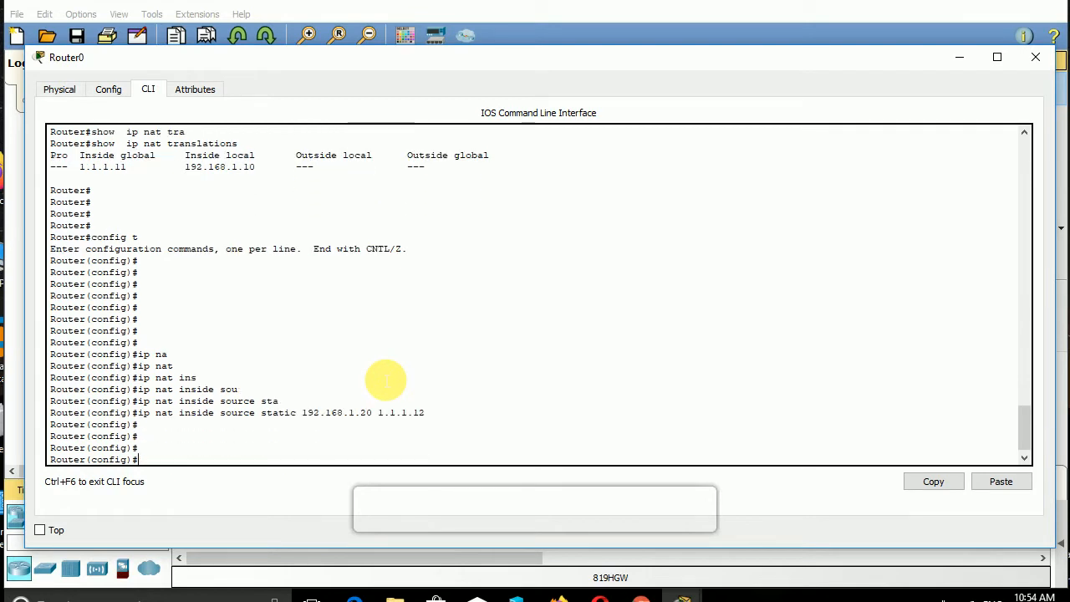
key("Return")
key("Return")
key("Return")
Step: Exit global configuration mode and re-enter it with config t
type("exit")
key("Return")
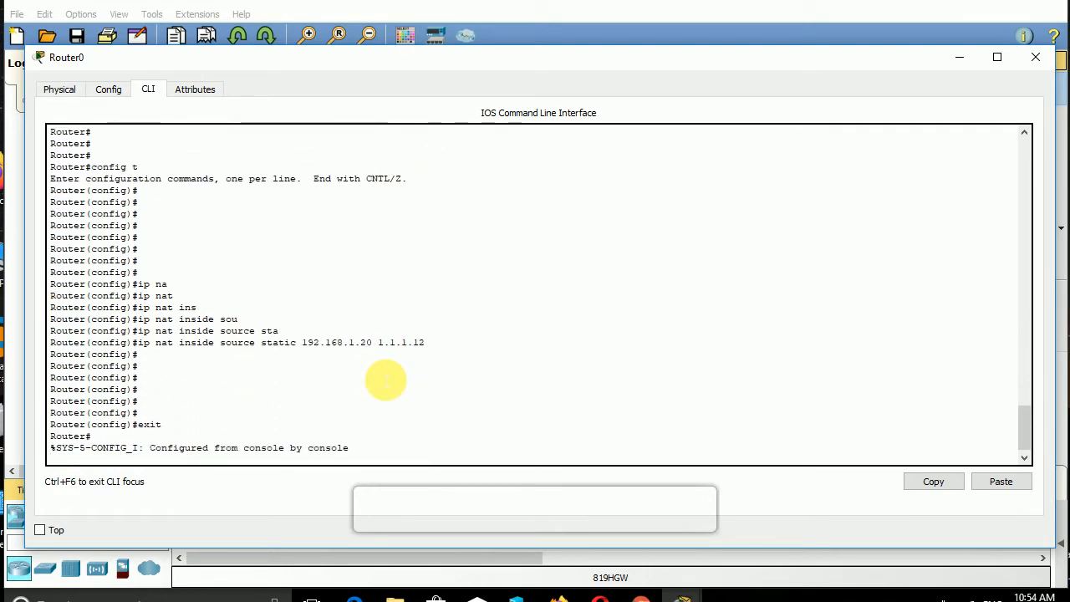
key("Return")
key("Return")
key("Return")
key("Return")
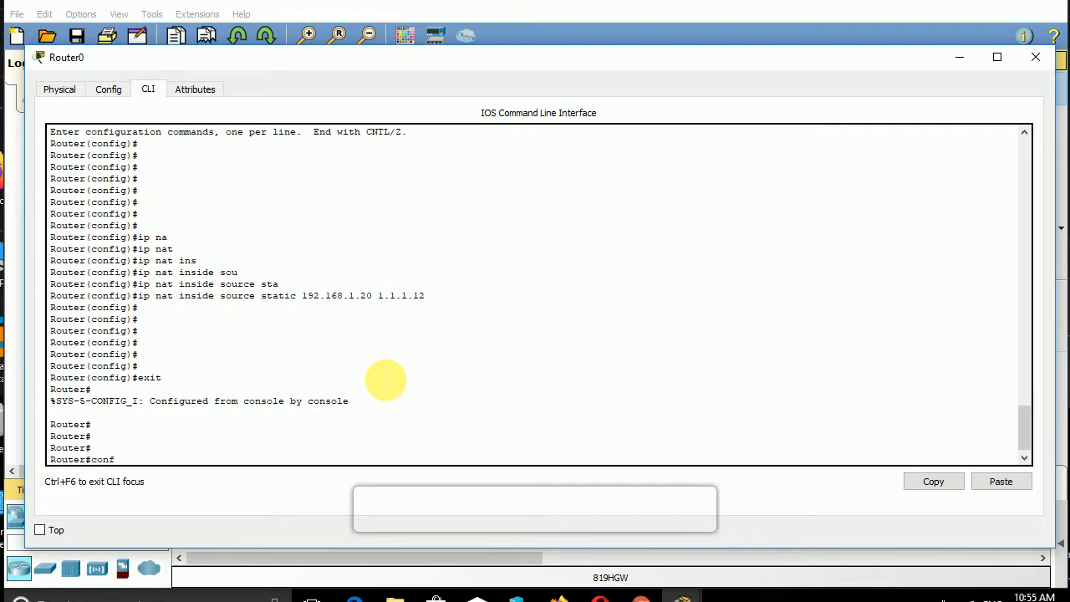
type("config t")
key("Return")
key("Return")
key("Return")
key("Return")
key("Return")
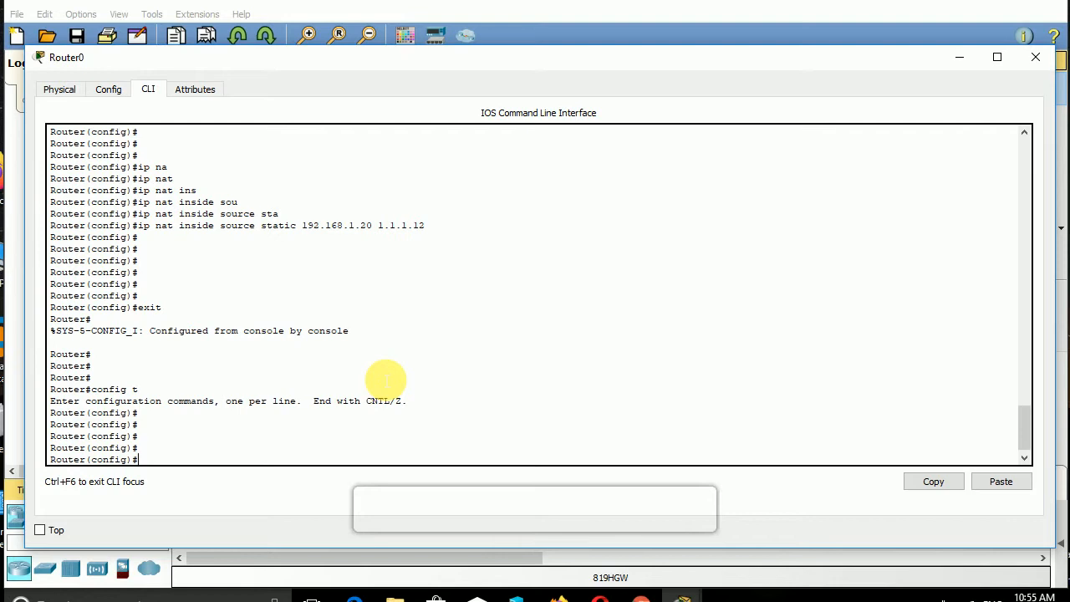
Step: Set interface fastEthernet 0/1 as the NAT inside interface with ip nat inside and exit its interface configuration
type("int")
key("Tab")
type("fa")
key("Tab")
type("0")
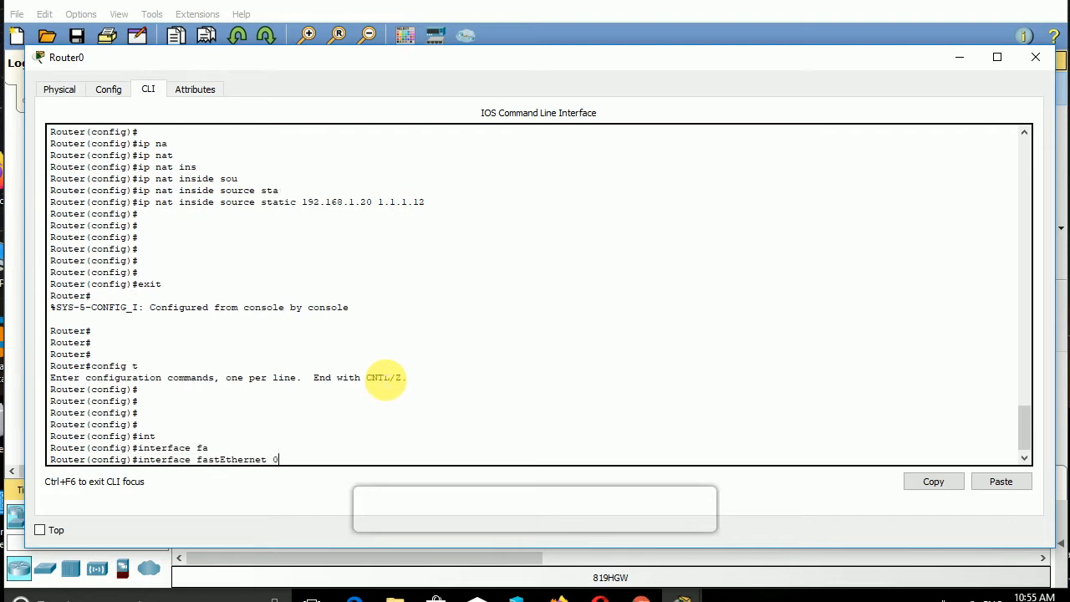
type("/1")
key("Return")
type("ip na")
key("Tab")
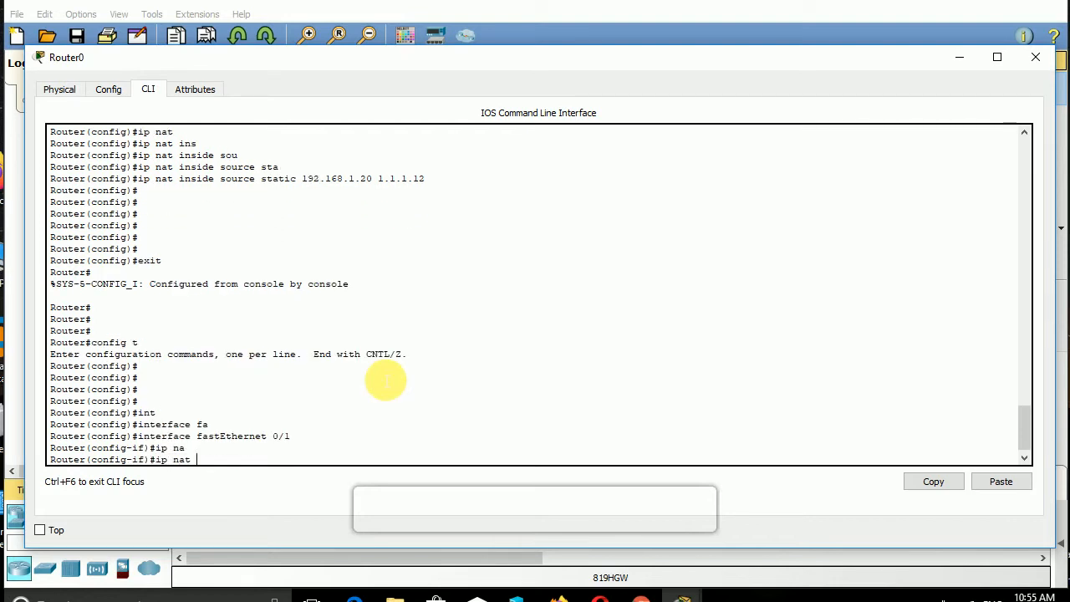
type("ins")
key("Tab")
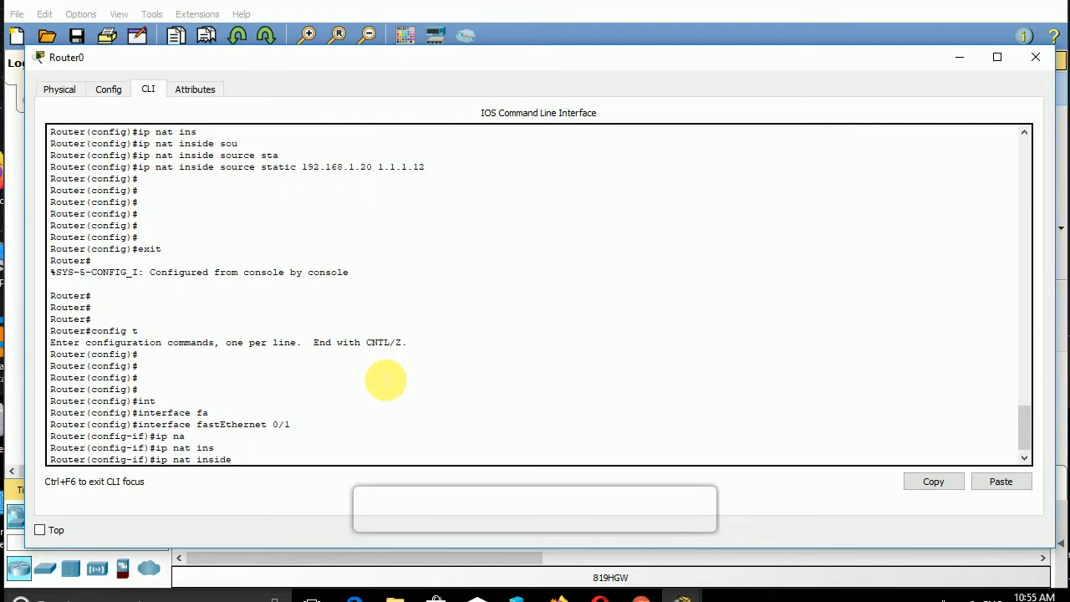
key("Return")
key("Return")
key("Return")
key("Return")
type("exit")
key("Return")
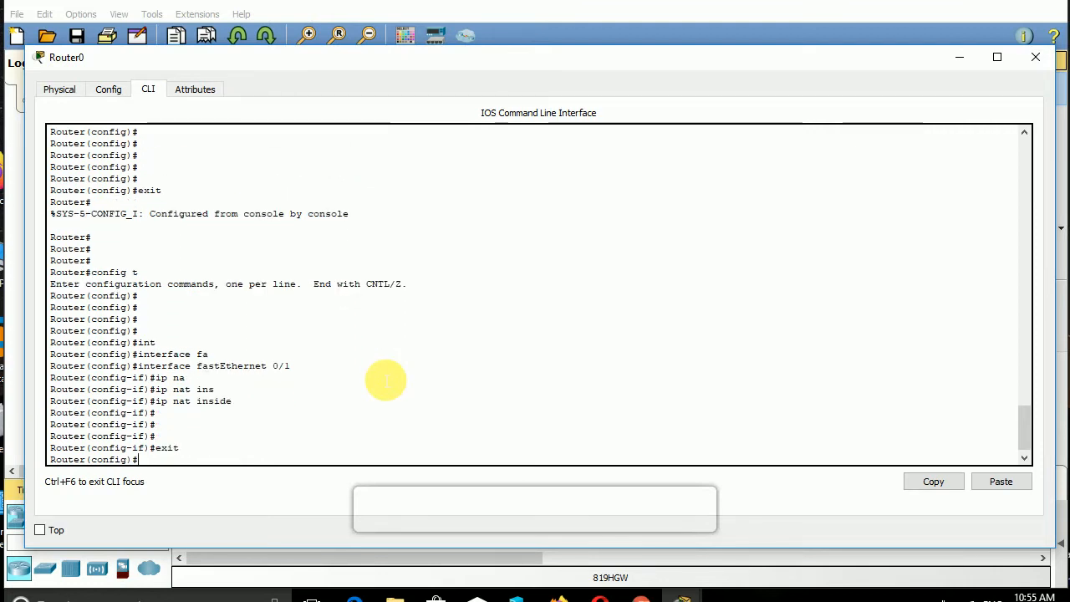
Step: Enter interface configuration mode for serial 0/2/0
key("Return")
key("Return")
key("Return")
type("int")
key("Tab")
type("ser")
key("Tab")
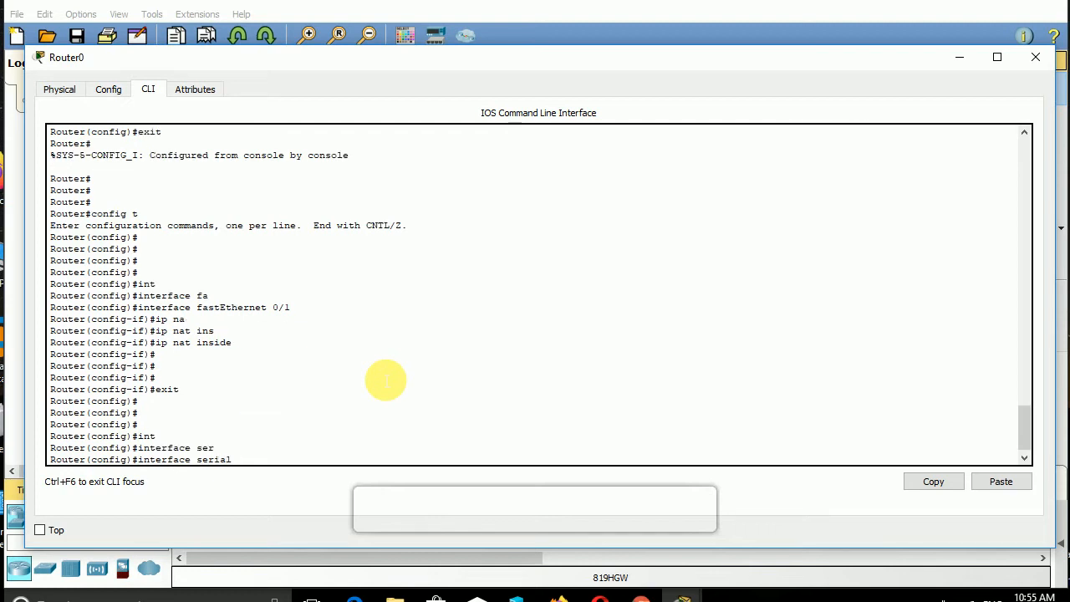
key("Return")
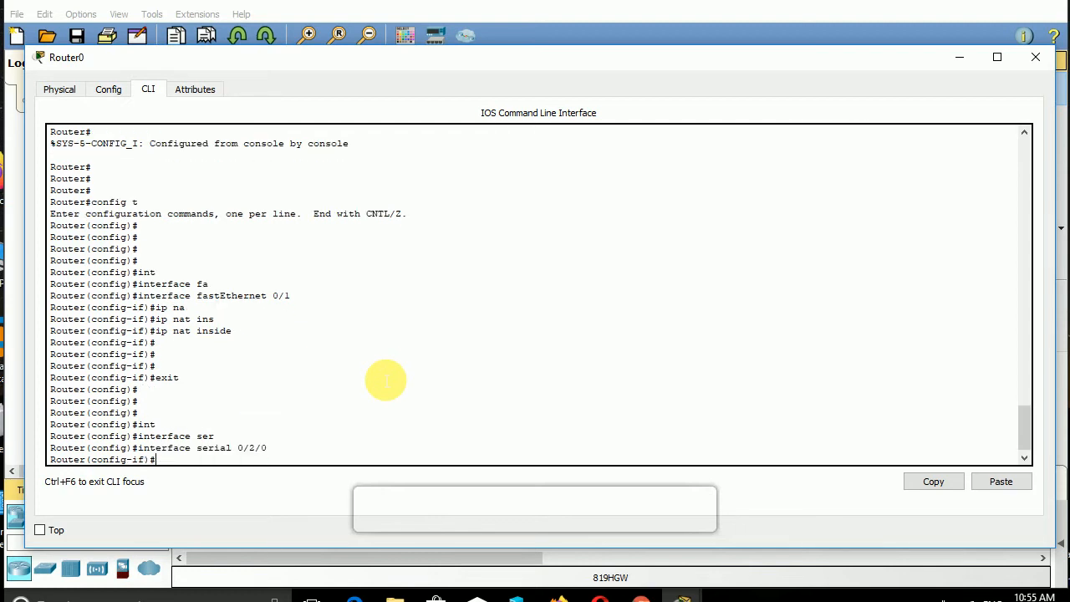
Step: Try to make the serial interface the NAT outside interface with the abbreviated command i nat ou, and clear the recalled command
type("i na")
key("Tab")
type("to")
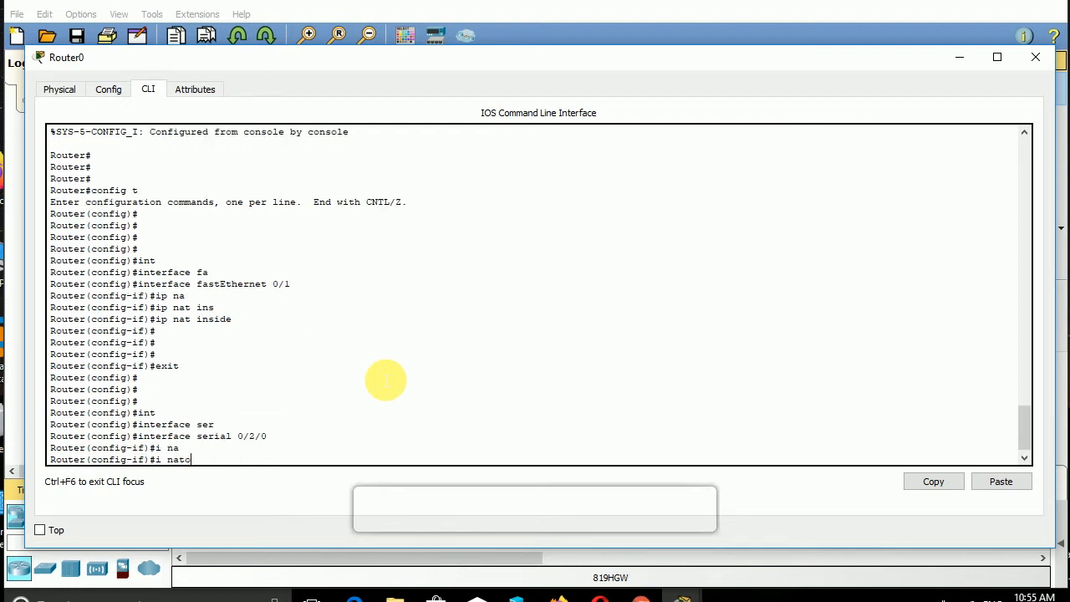
type("u")
key("Tab")
key("BackSpace")
key("BackSpace")
key("BackSpace")
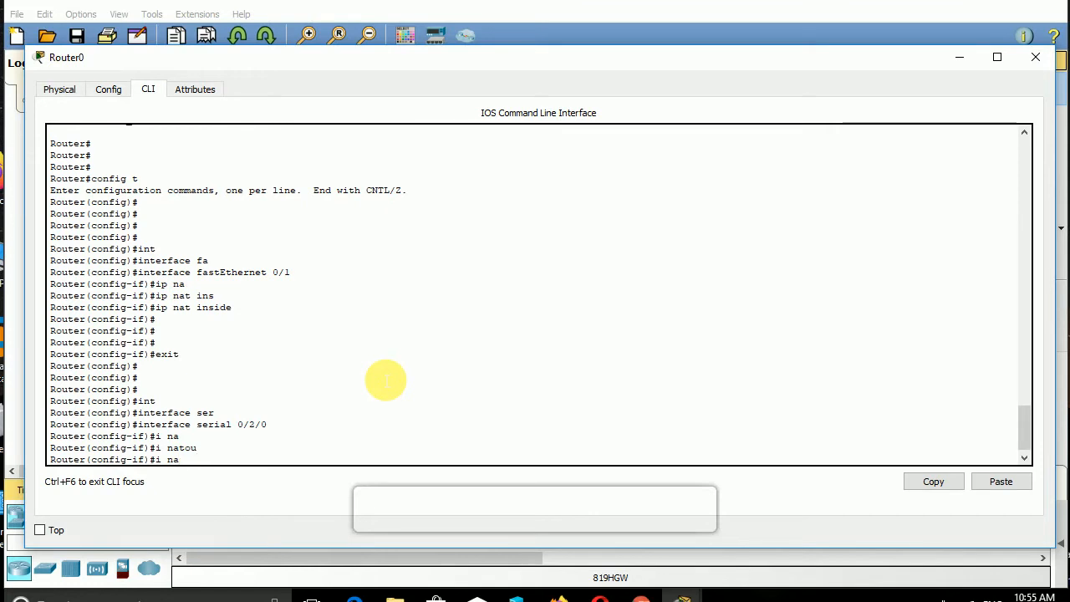
type("t ou")
key("Tab")
key("Return")
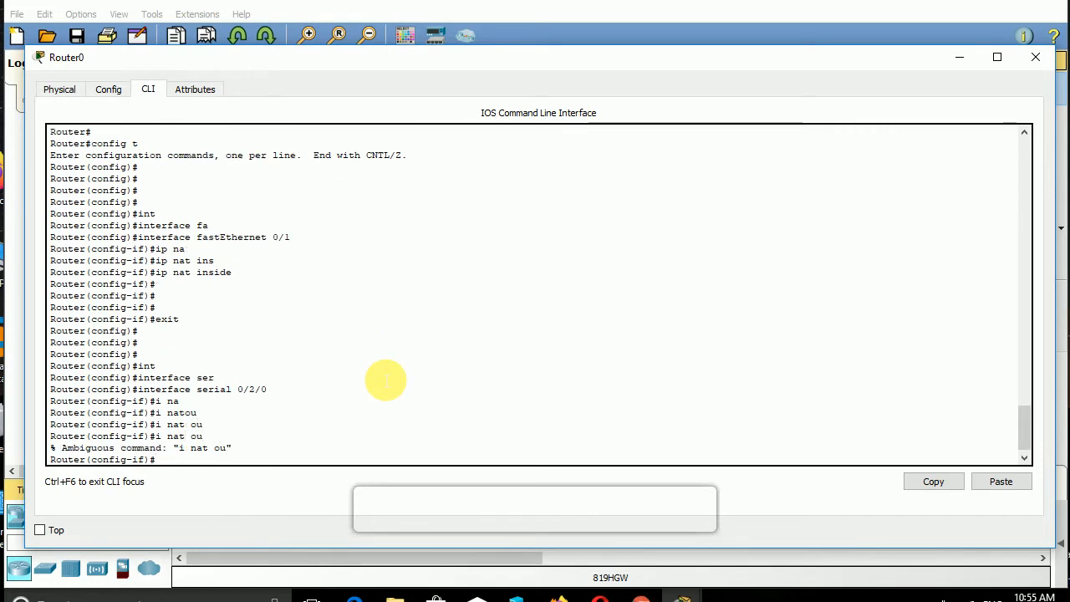
key("Up")
key("BackSpace")
key("BackSpace")
key("BackSpace")
key("BackSpace")
key("BackSpace")
key("BackSpace")
key("BackSpace")
Step: Set serial 0/2/0 as the NAT outside interface with ip nat outside and return to privileged EXEC mode
type("ip na")
key("Tab")
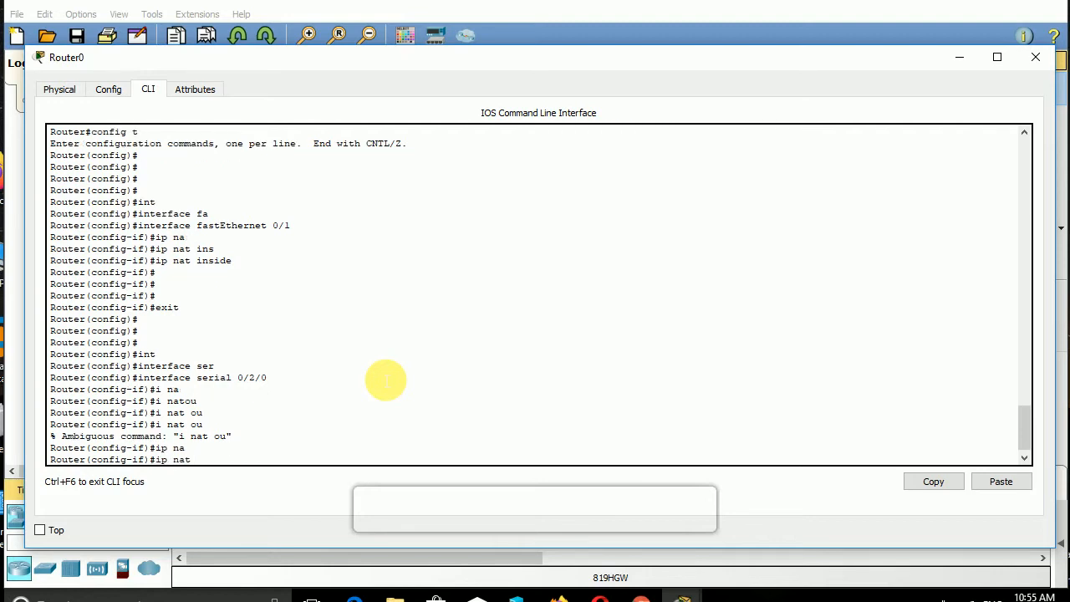
type("ou")
key("Tab")
key("Return")
key("Return")
key("ctrl+z")
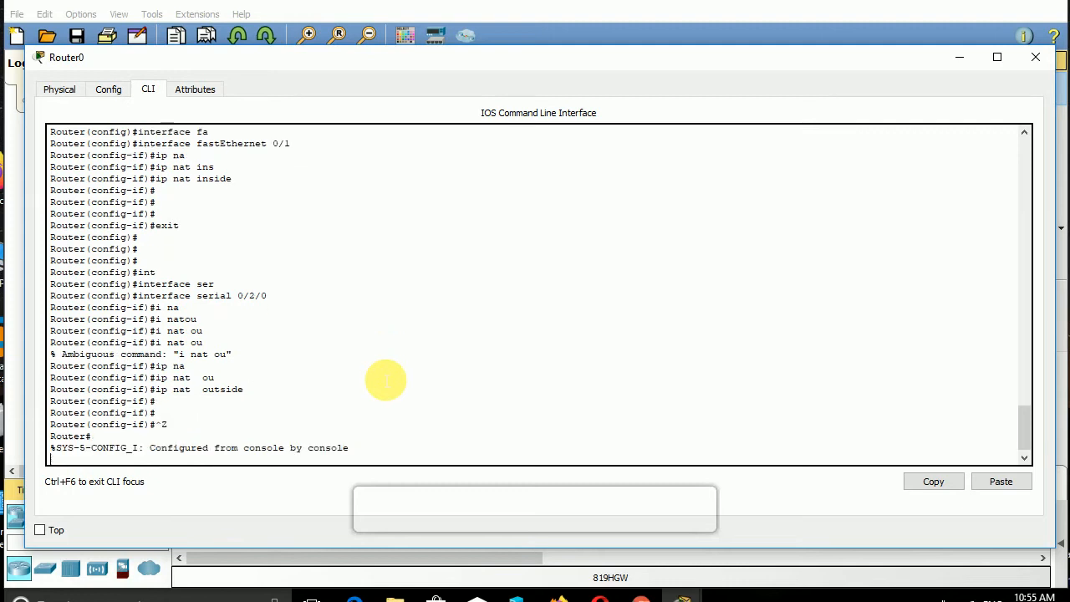
key("Return")
key("Return")
key("Return")
key("Return")
key("Return")
key("Return")
key("Return")
key("Return")
Step: List the NAT entries again with sh ip nat translations and review both static mappings
type("s")
key("Tab")
type("h")
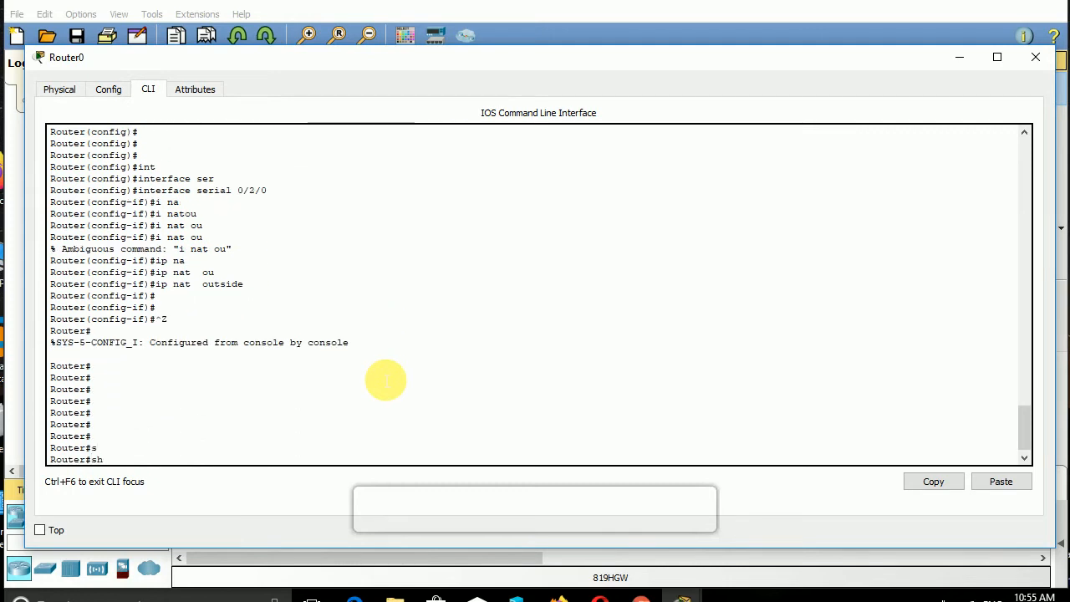
type(" ip na")
key("Tab")
type("tr")
key("Tab")
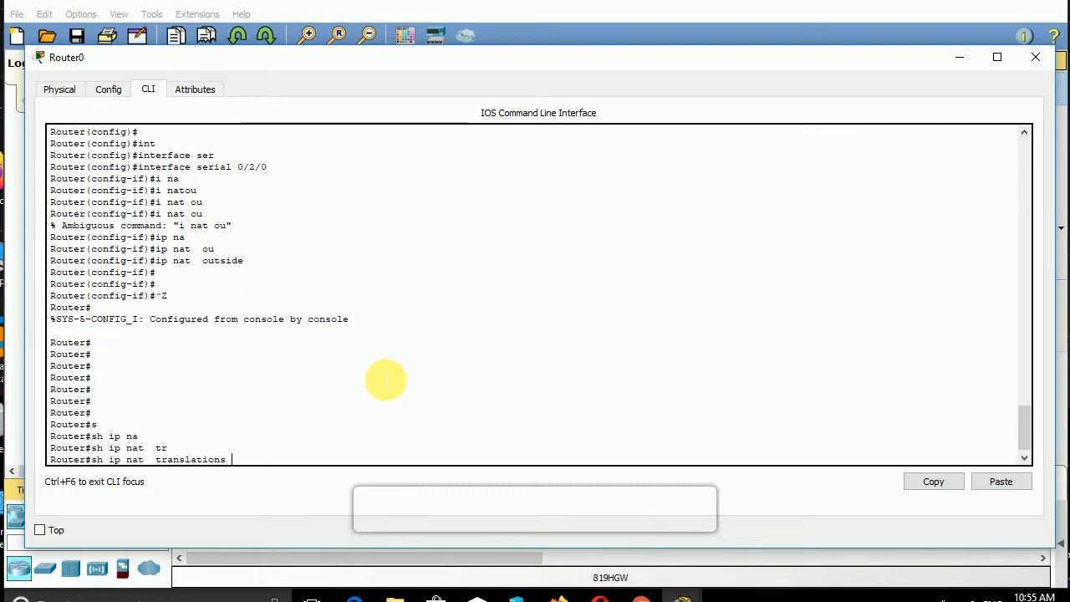
key("Return")
key("Return")
key("Return")
key("Return")
key("Return")
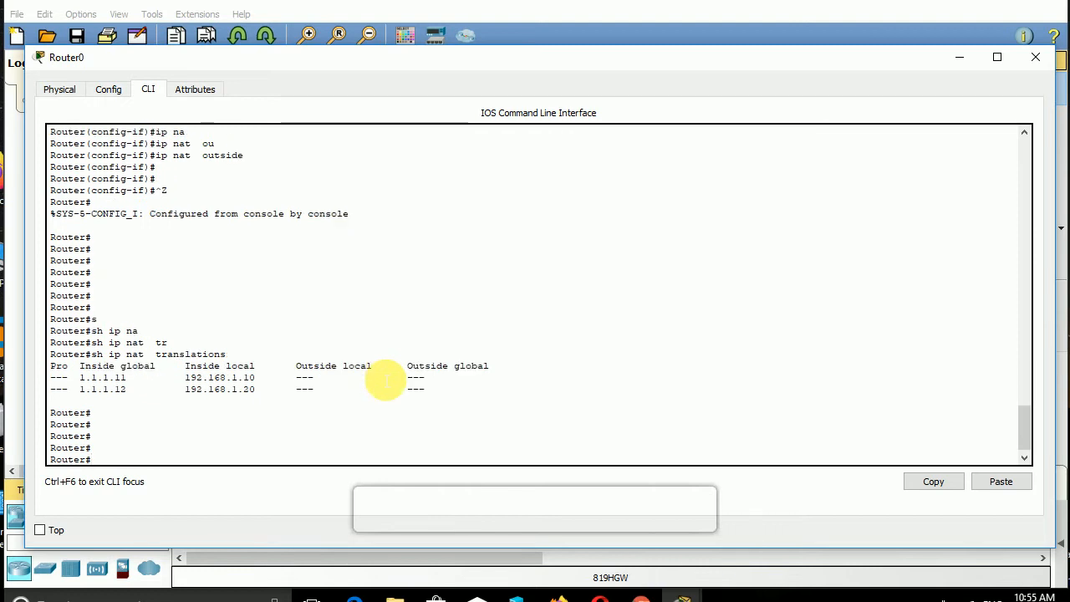
left_click_drag(272, 392, 90, 386)
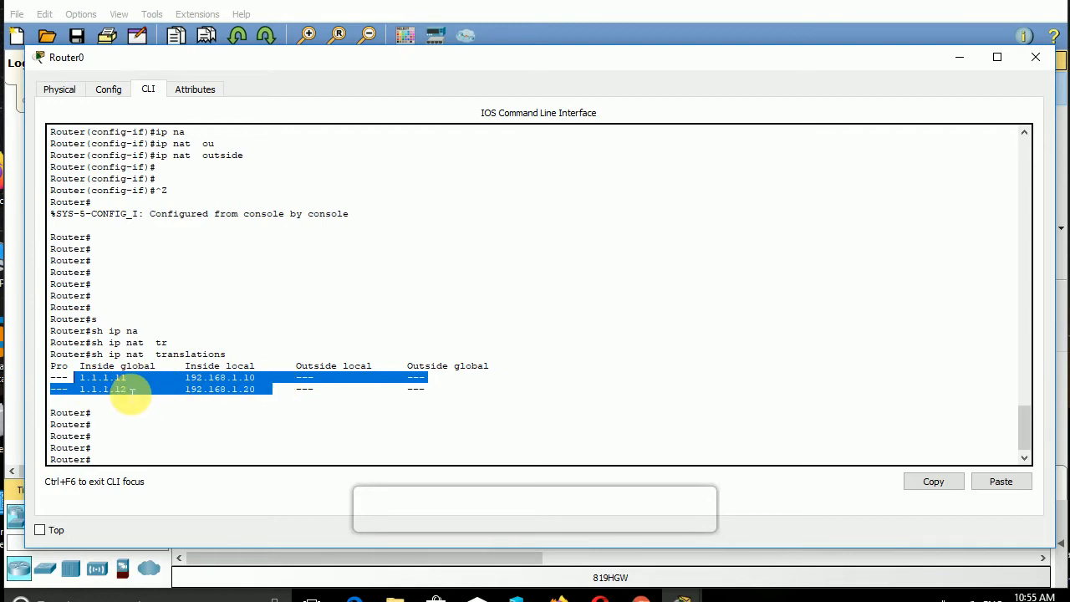
Step: Display Router0's NAT statistics with show ip nat statistics
left_click(132, 449)
type("sh")
key("Tab")
type("ip")
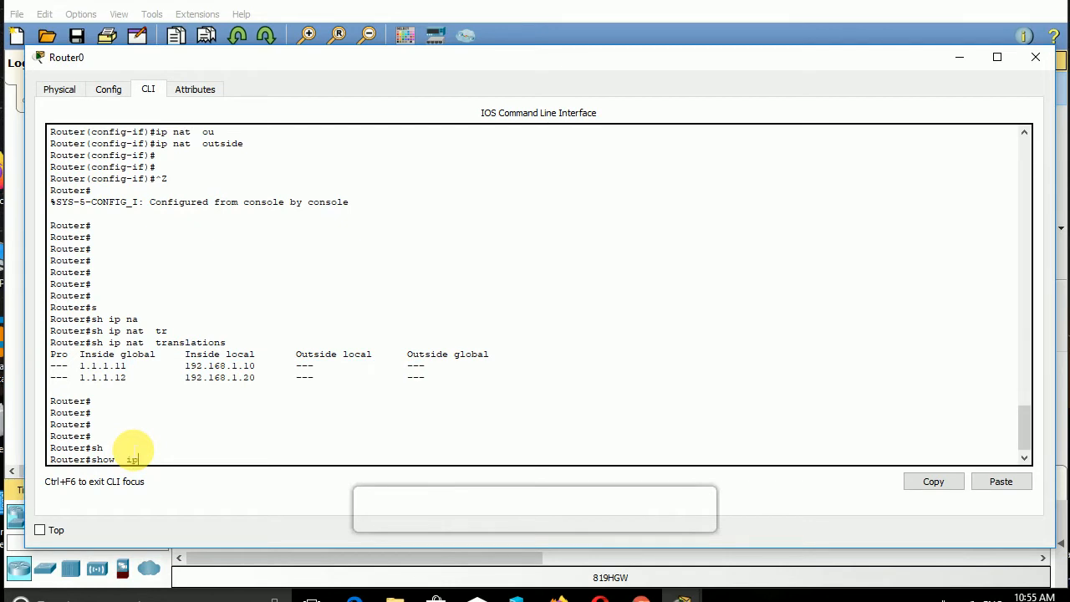
type(" na")
key("Tab")
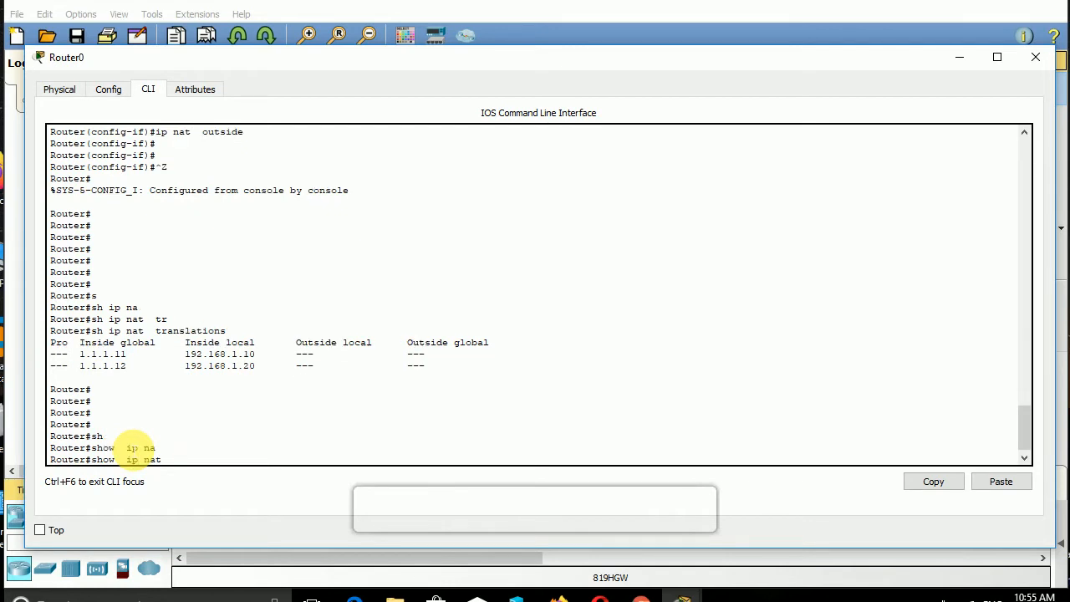
type("sta")
key("Tab")
key("Return")
key("Return")
key("Return")
key("Return")
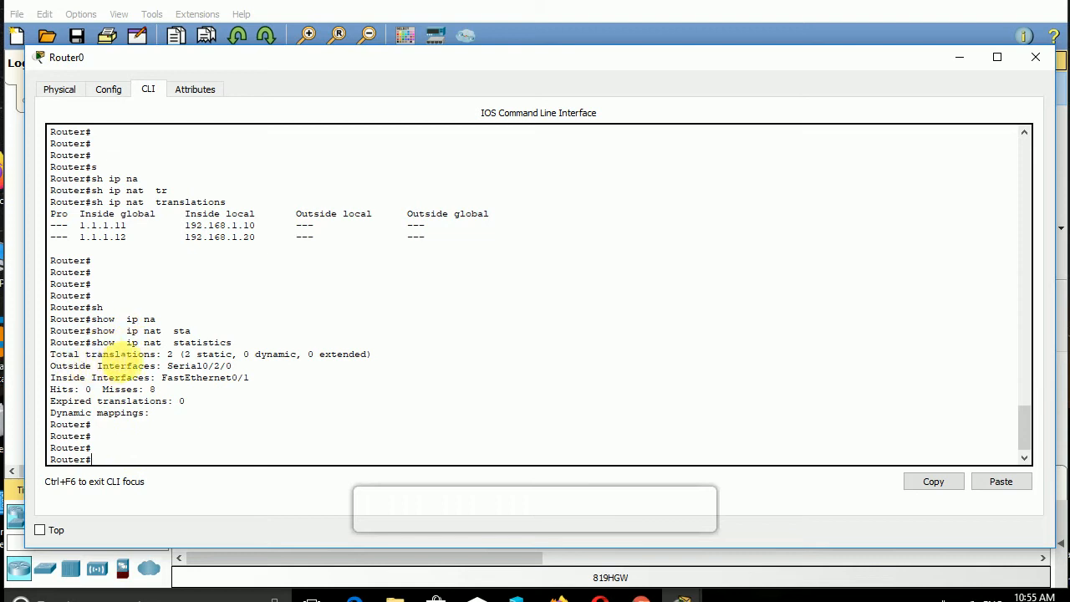
Step: Examine the translation total and the inside and outside interfaces in the NAT statistics, and minimize Router0's window
left_click_drag(180, 357, 173, 359)
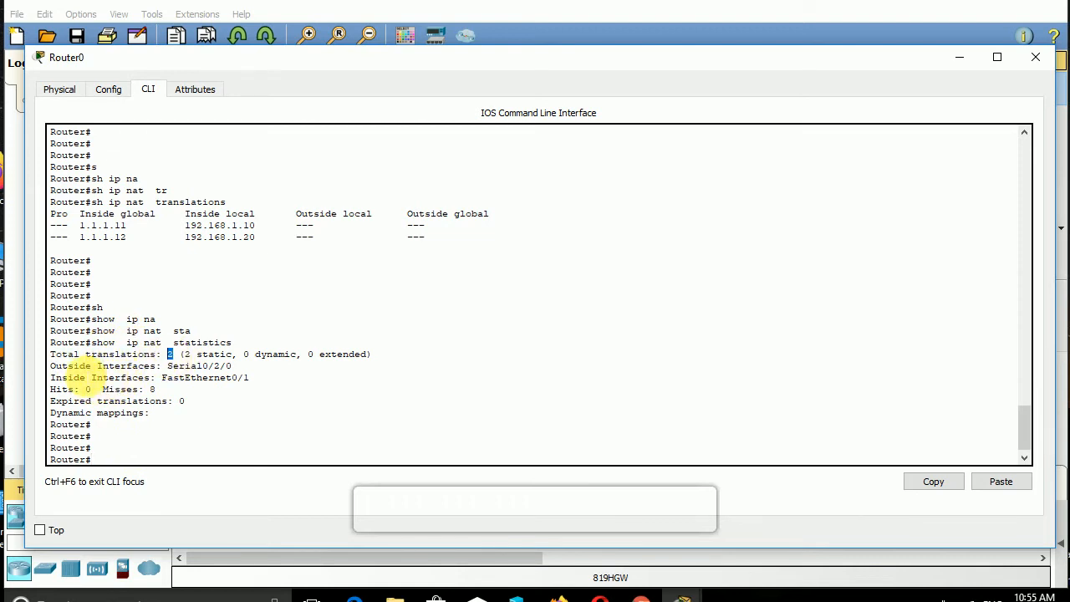
left_click_drag(235, 366, 168, 368)
left_click(251, 383)
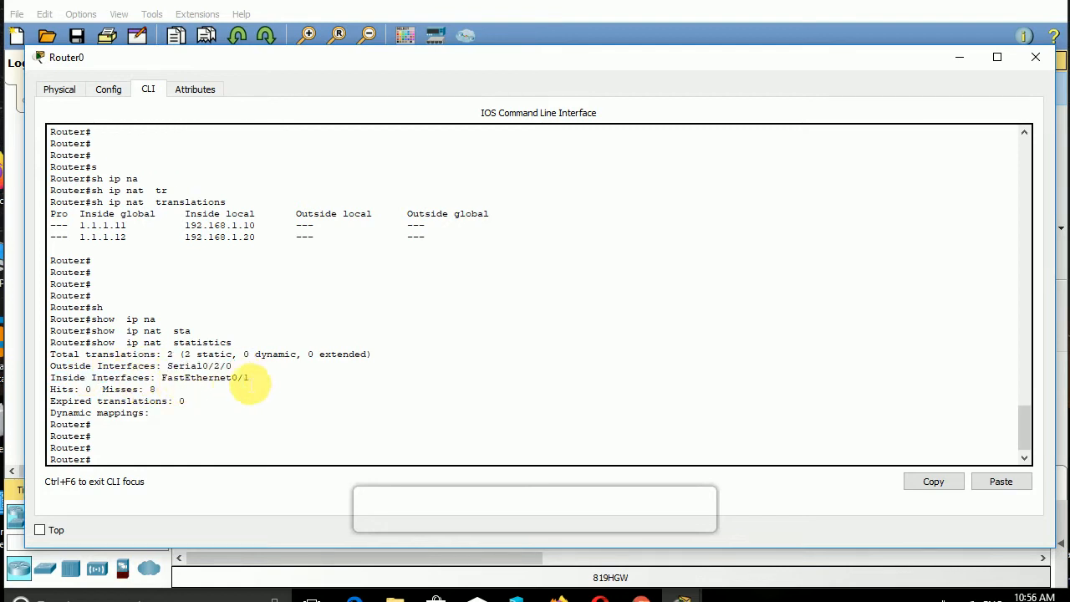
left_click_drag(249, 382, 162, 378)
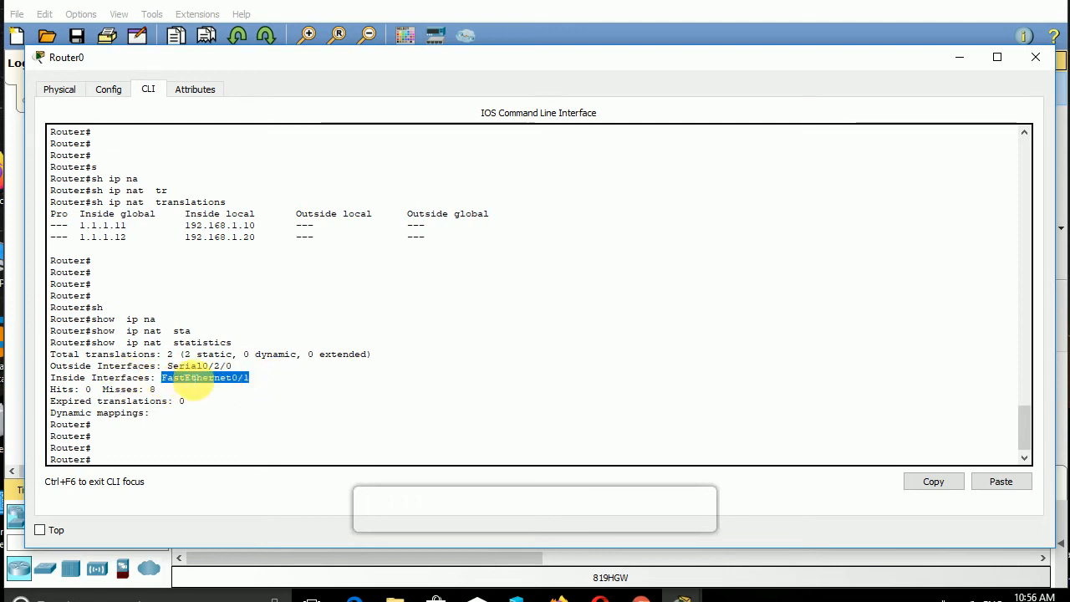
left_click_drag(234, 366, 172, 368)
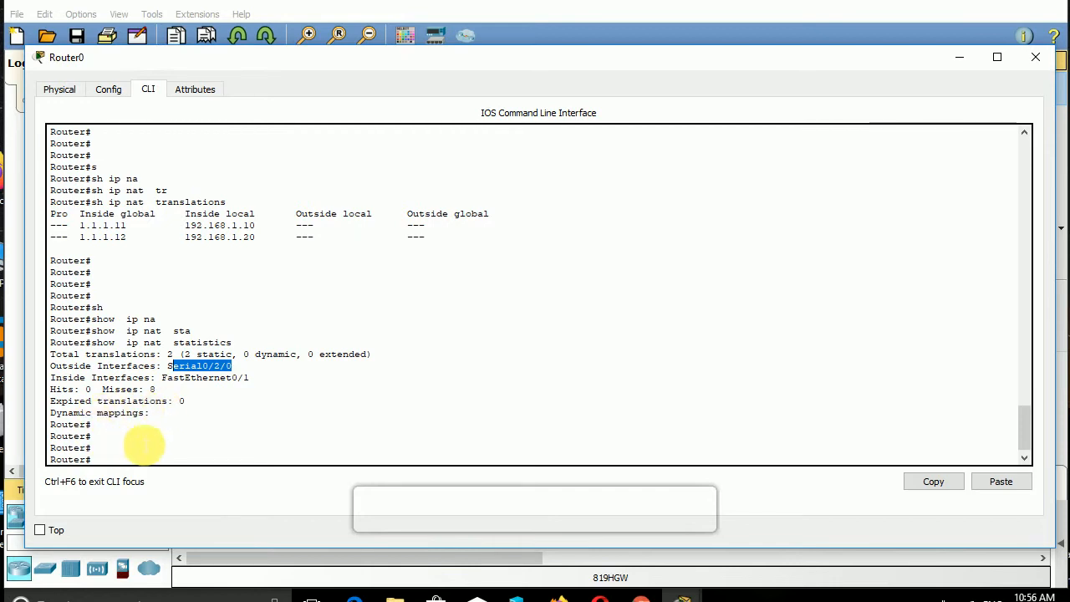
left_click(957, 56)
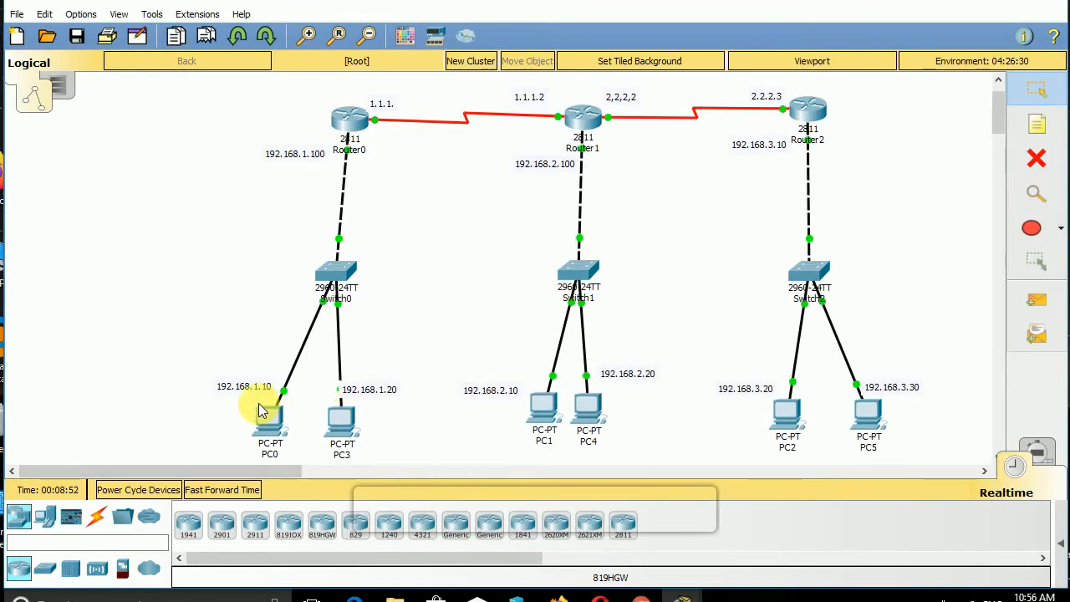
Step: Ping 192.168.2.10 from PC0's Command Prompt and close PC0's window
left_click(273, 418)
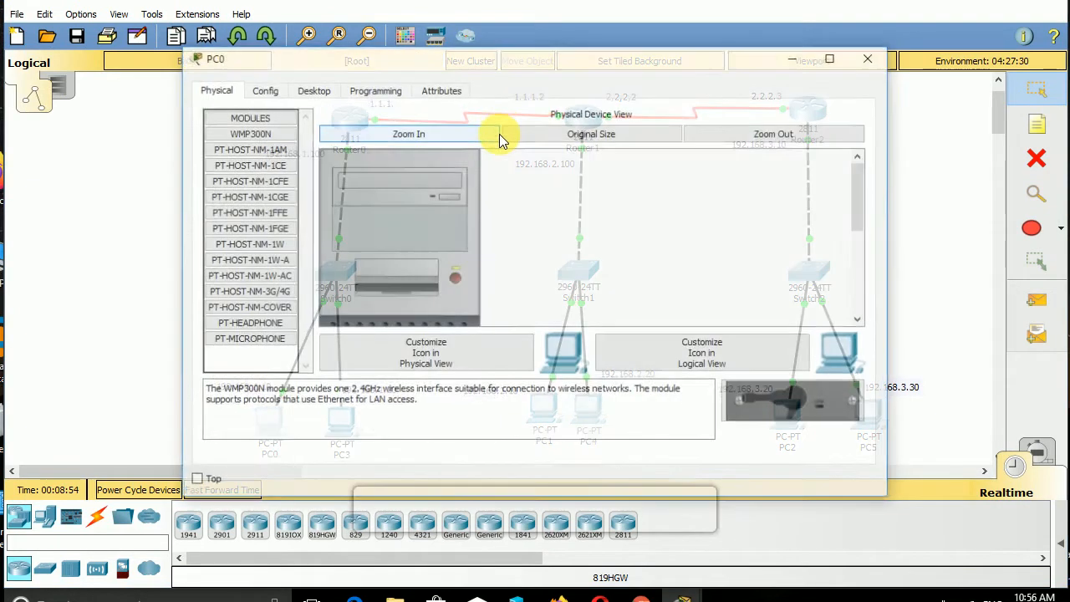
left_click(320, 90)
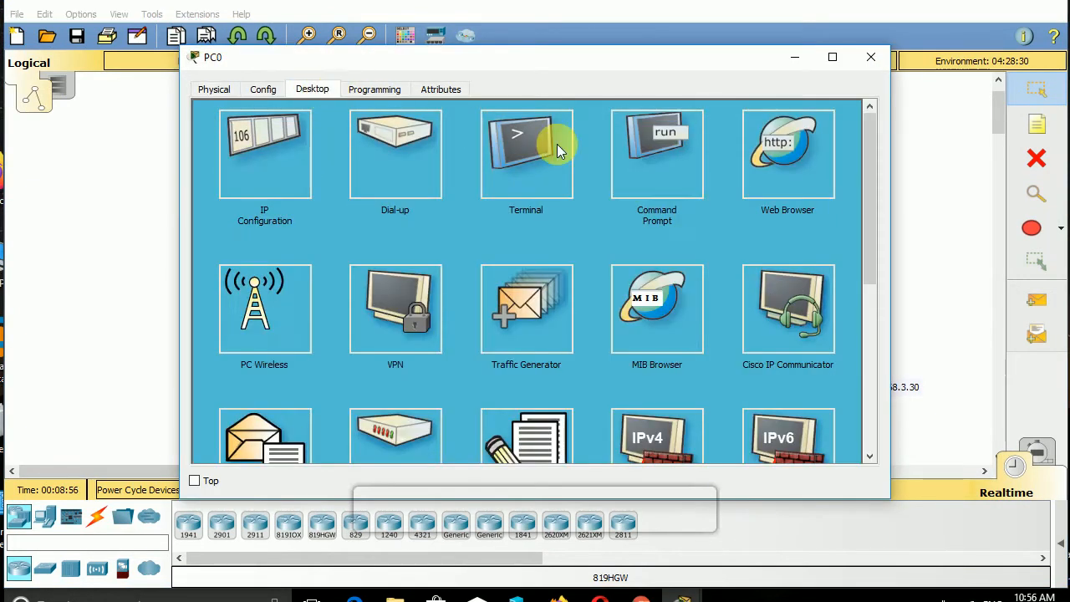
left_click(674, 167)
type("ping")
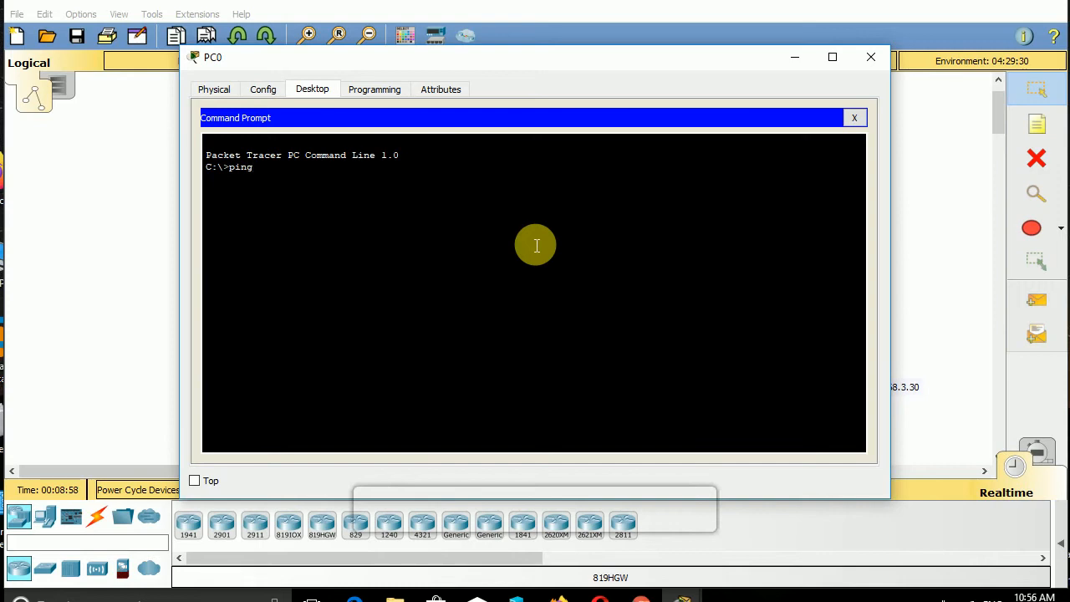
type(" 192.168.2.10")
key("Return")
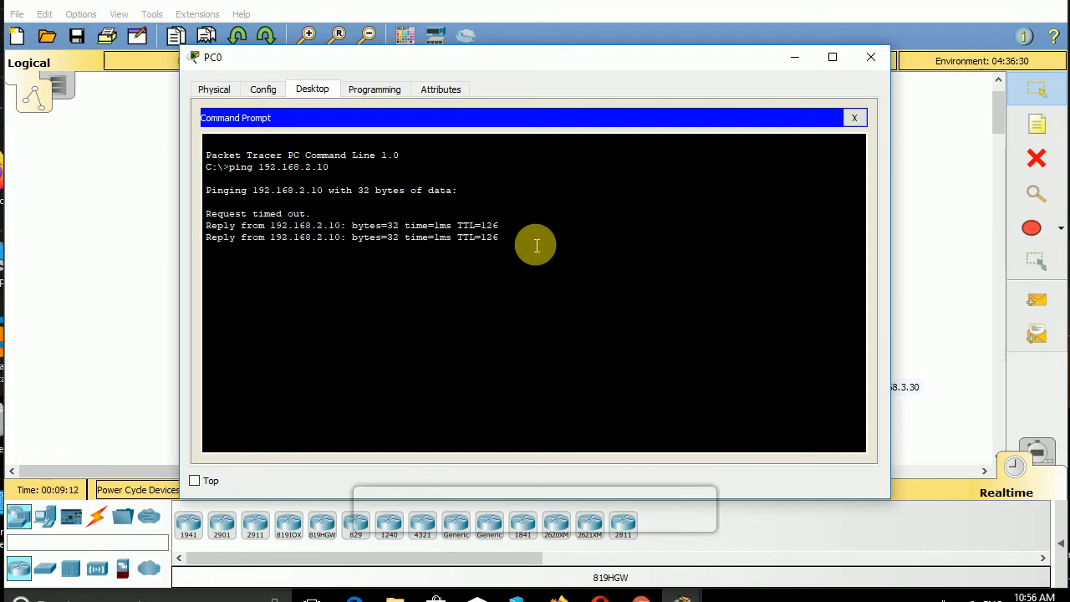
left_click(875, 57)
Step: Ping 192.168.3.30 from PC3's Command Prompt and close PC3's window
left_click(341, 415)
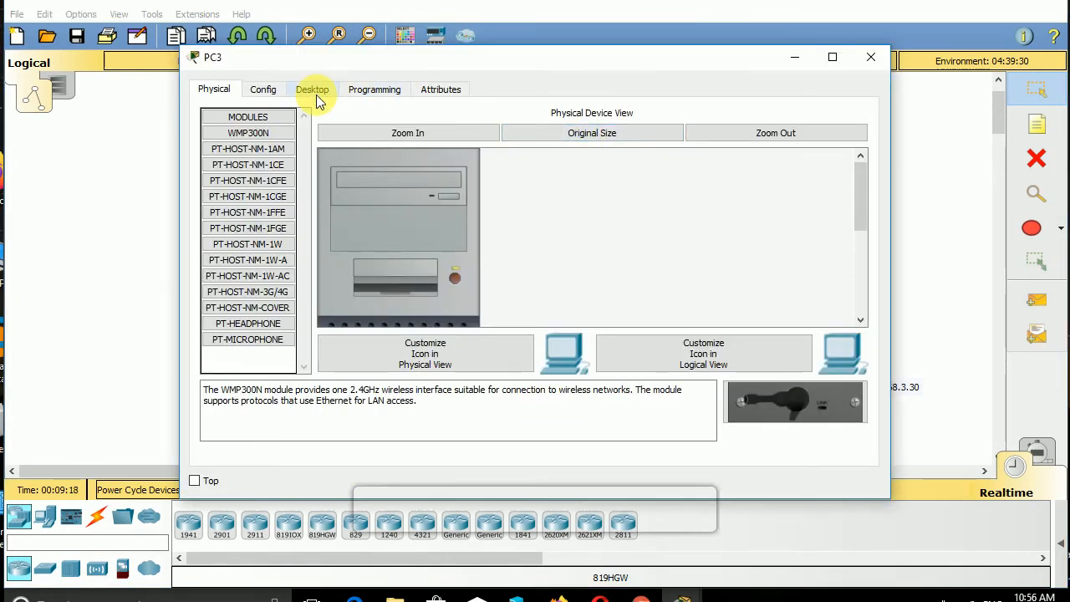
left_click(313, 90)
left_click(634, 185)
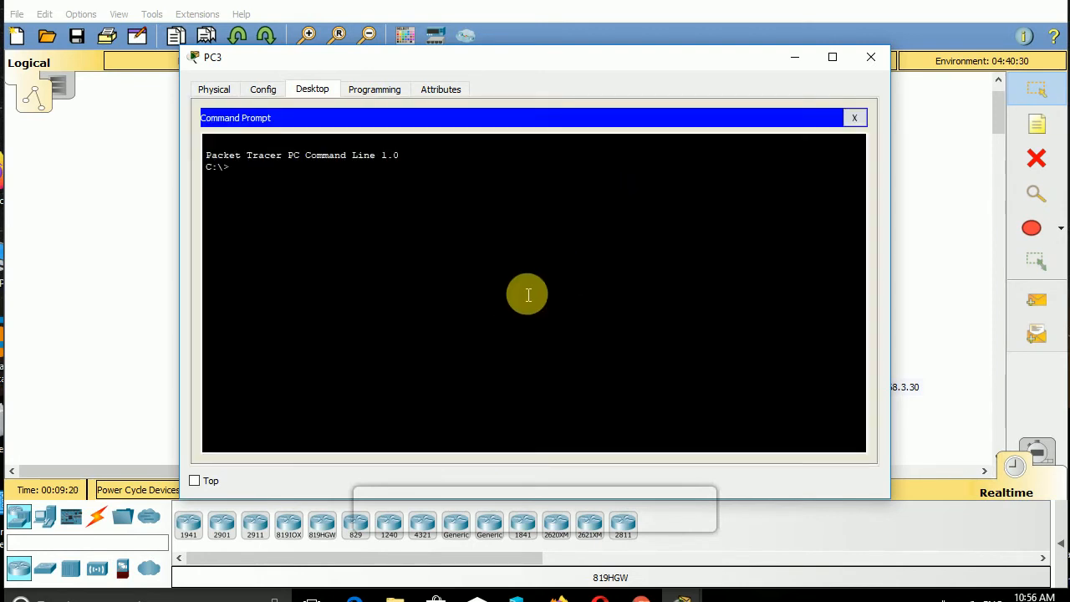
type("ping 192.168.3.30")
key("Return")
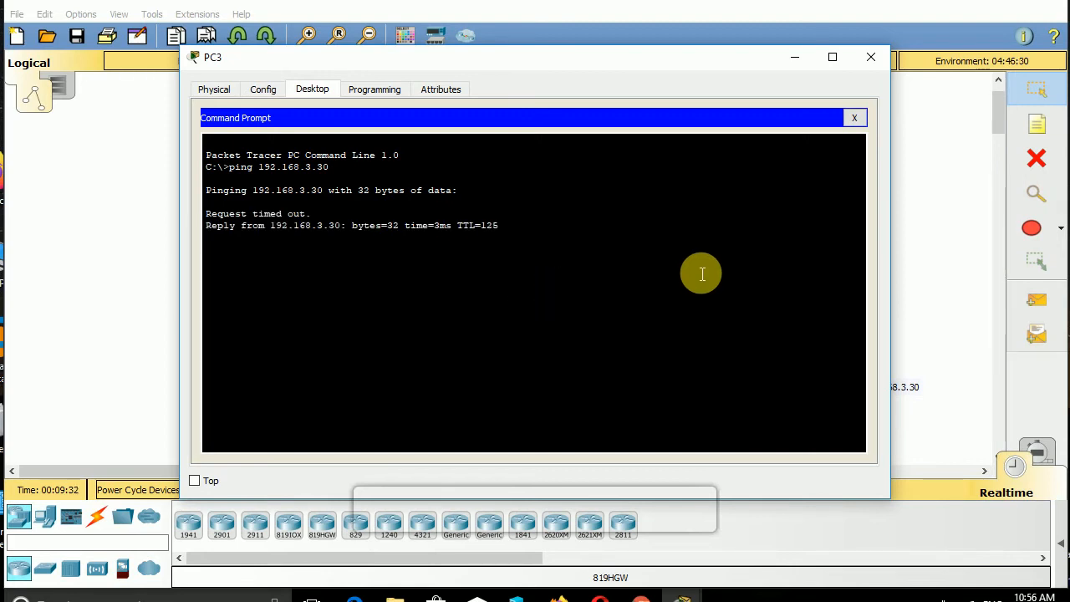
left_click(868, 59)
Step: Reopen Router0's command line and list its NAT entries with show ip nat translations
left_click(354, 134)
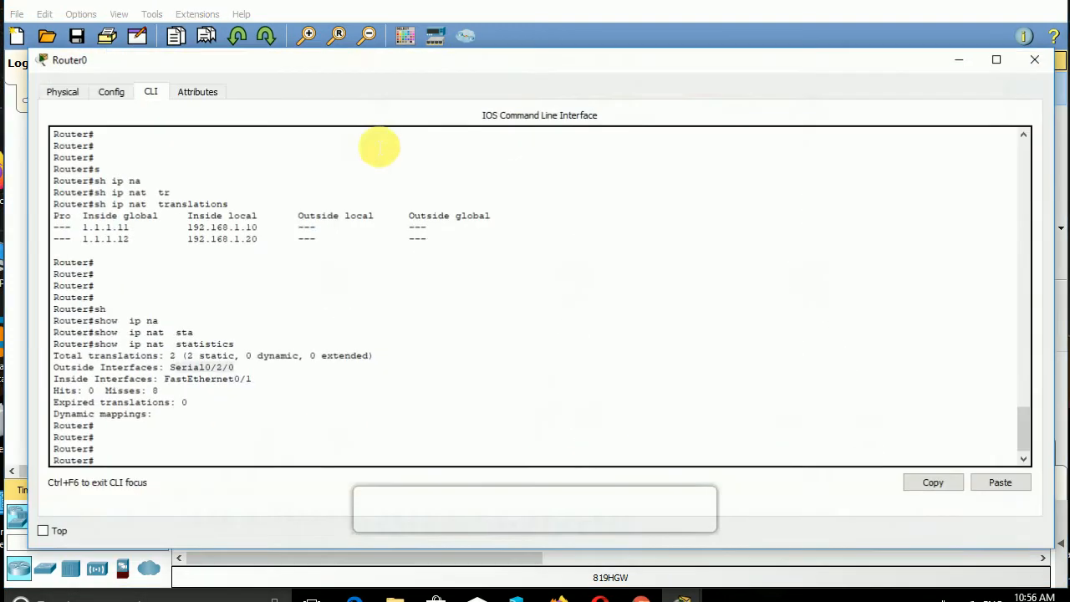
type("sh")
key("Tab")
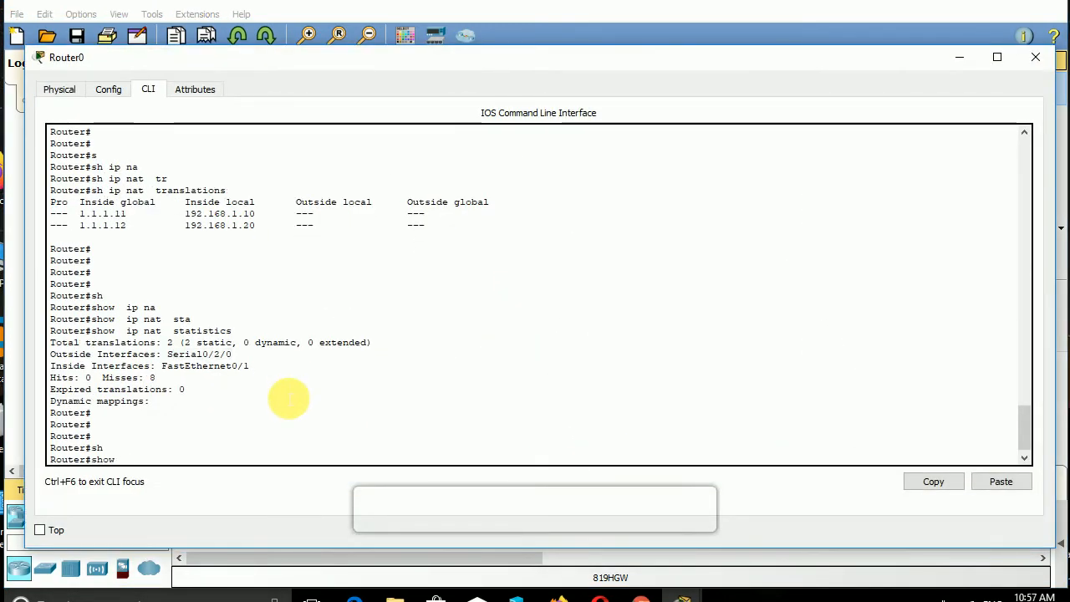
type("ip na")
key("Tab")
type("tr")
key("Tab")
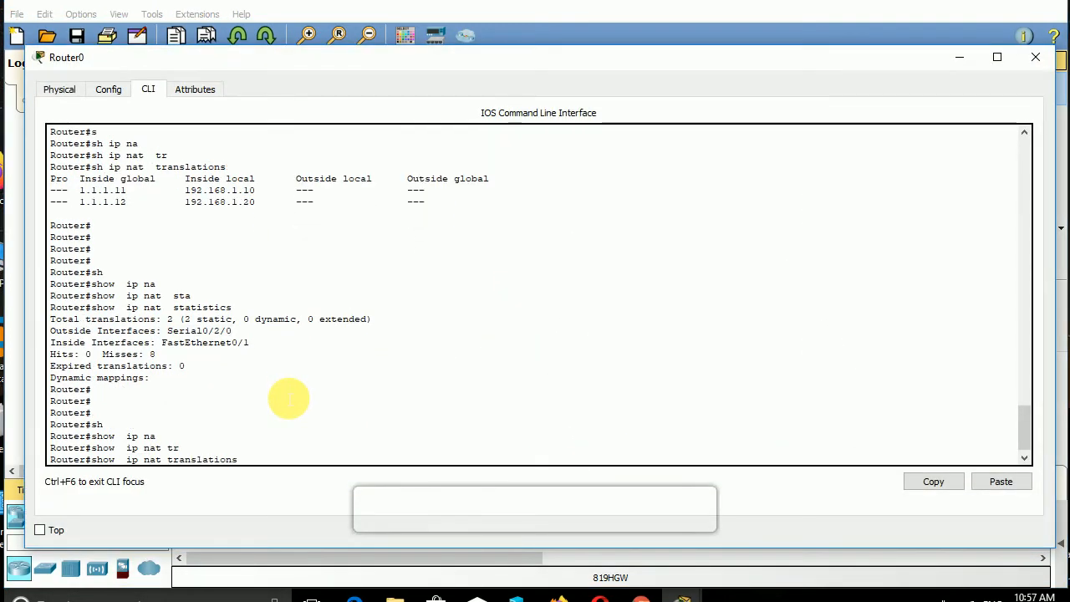
key("Return")
key("Return")
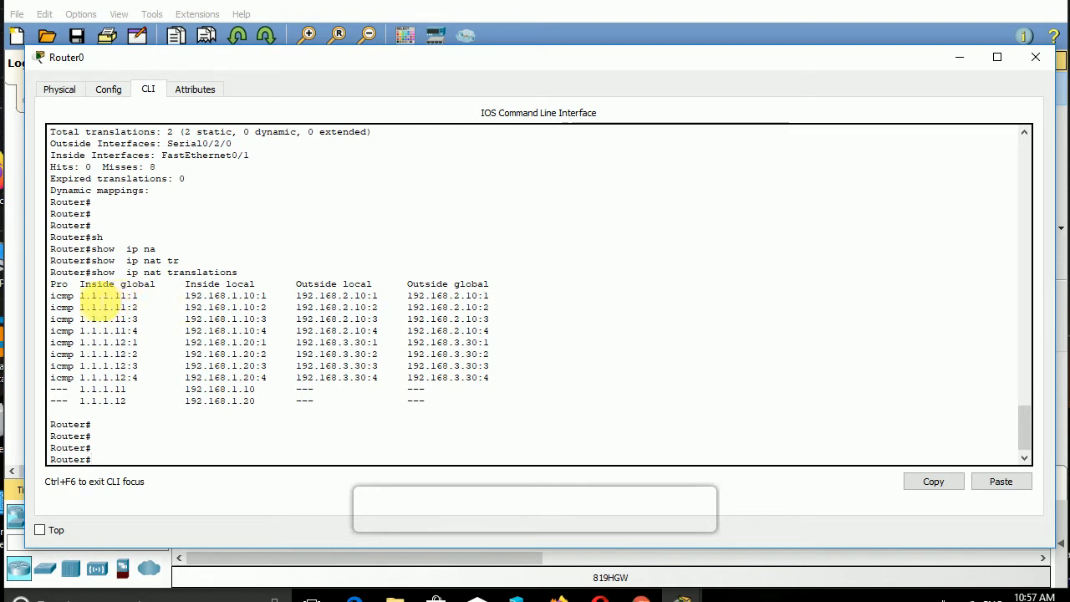
Step: Examine the ICMP translation entries, comparing the inside global, inside local and outside addresses for both PCs
left_click_drag(80, 296, 277, 337)
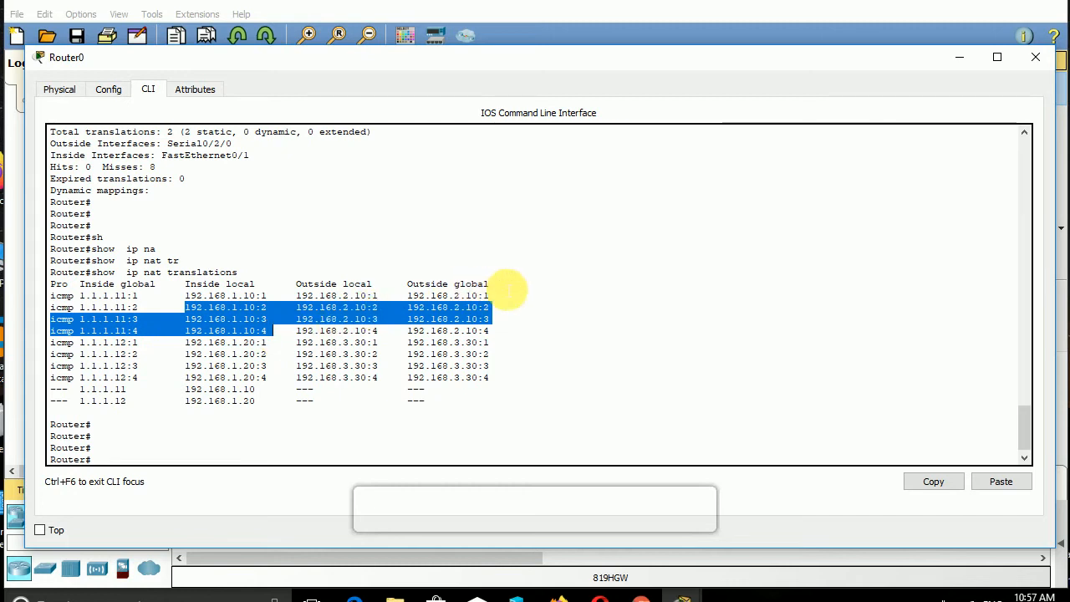
left_click(427, 269)
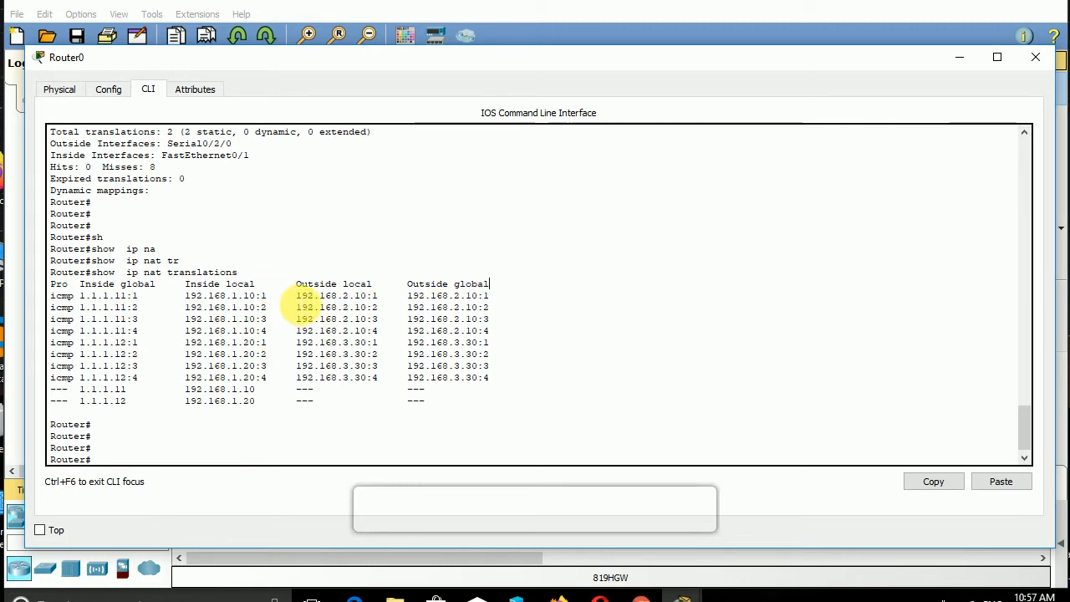
left_click_drag(299, 301, 368, 311)
left_click(366, 309)
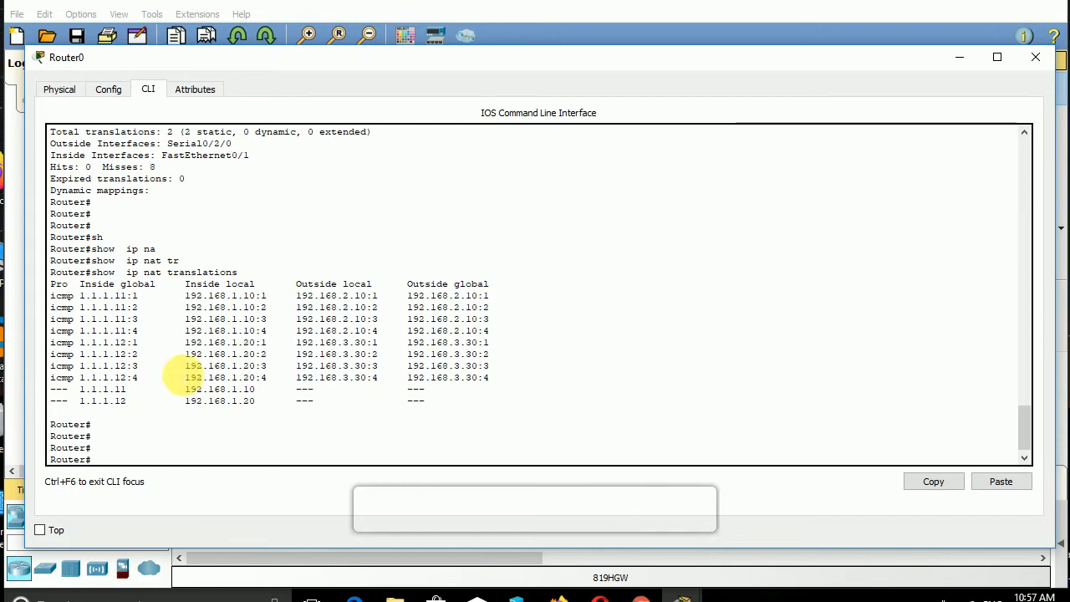
left_click_drag(186, 368, 255, 368)
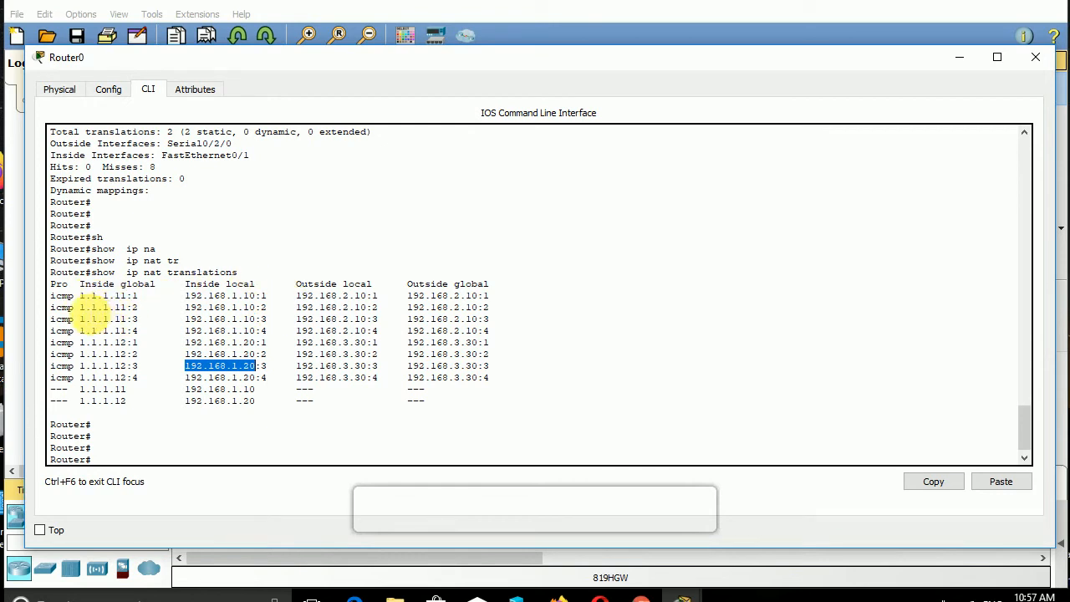
left_click_drag(86, 306, 140, 311)
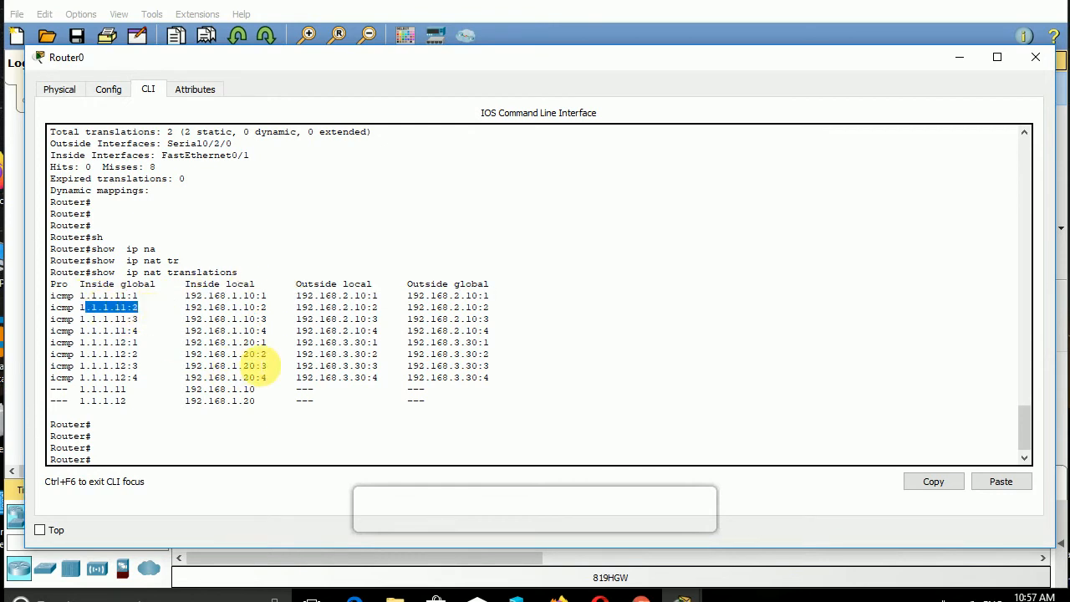
left_click_drag(255, 355, 102, 356)
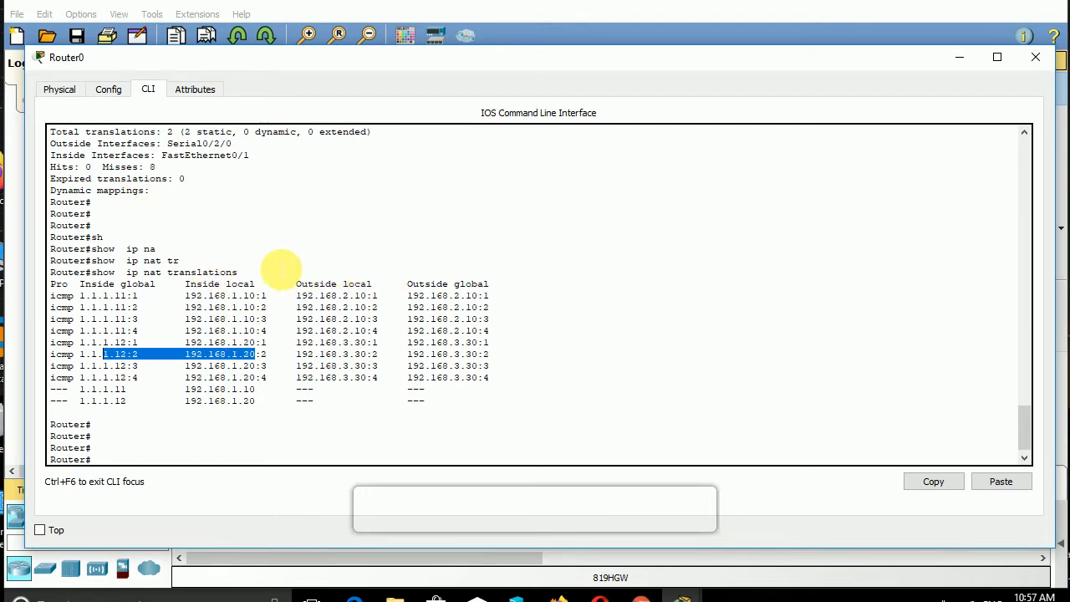
left_click_drag(279, 264, 436, 401)
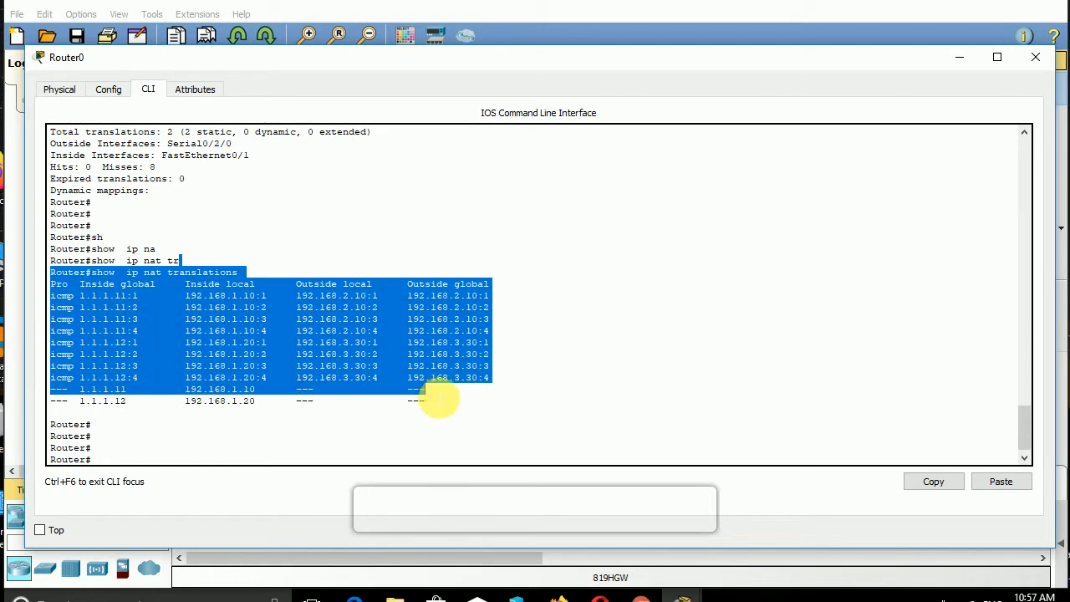
left_click(255, 458)
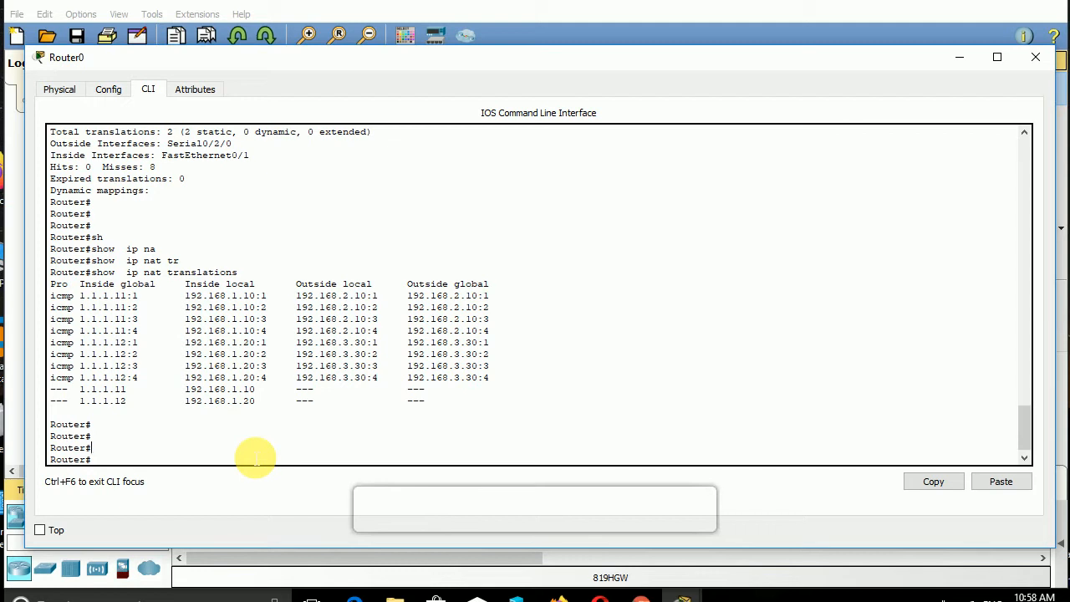
Step: Enter global configuration mode on Router0 with config t and clear the view with blank prompt lines
type("config")
key("BackSpace")
key("BackSpace")
key("BackSpace")
key("BackSpace")
key("BackSpace")
key("BackSpace")
key("BackSpace")
type("config t")
key("Return")
key("Return")
key("Return")
key("Return")
key("Return")
key("Return")
key("Return")
key("Return")
key("Return")
key("Return")
key("Return")
key("Return")
key("Return")
key("Return")
key("Return")
key("Return")
key("Return")
key("Return")
key("Return")
key("Return")
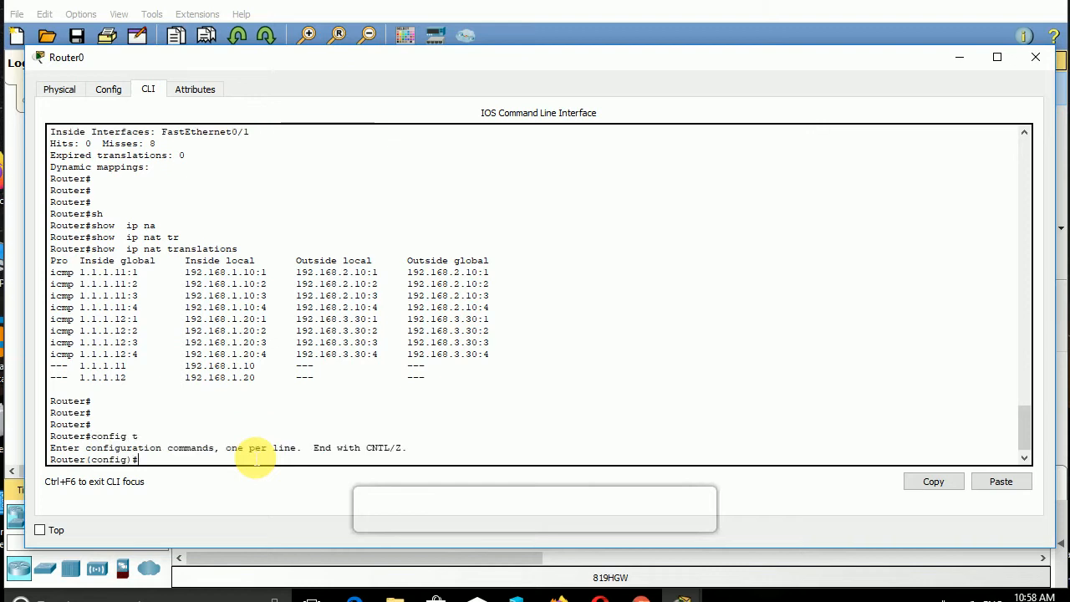
key("Return")
key("Return")
key("Return")
key("Return")
key("Return")
key("Return")
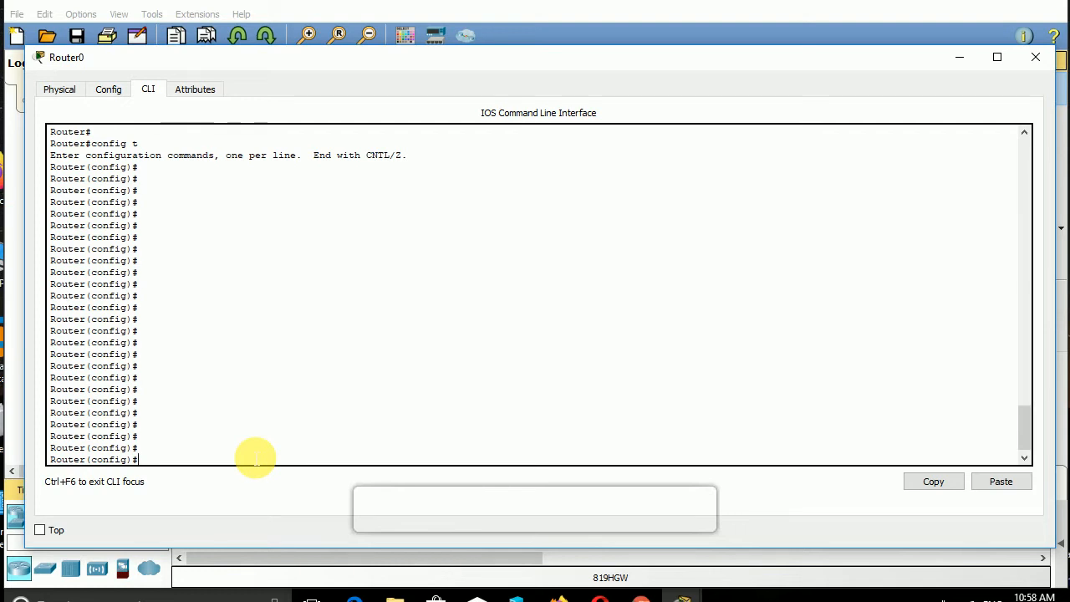
Step: Create access list 10 on Router0 permitting 192.168.1.0 with wildcard mask 0.0.0.255, checking the wildcard syntax with the built-in help
type("ac")
key("Tab")
type("1")
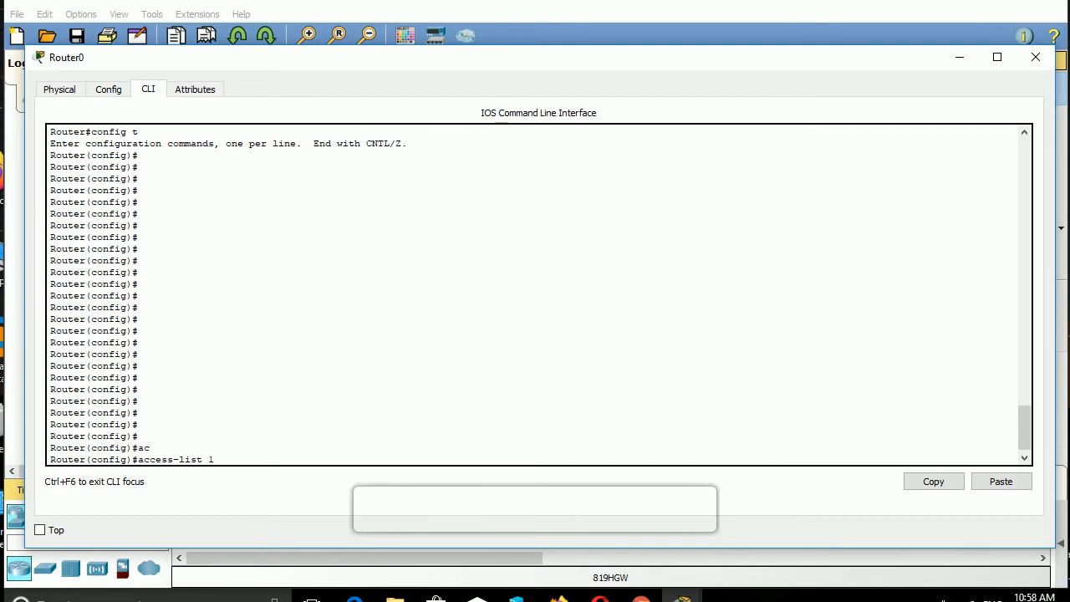
type("0 perm")
key("Tab")
type("192")
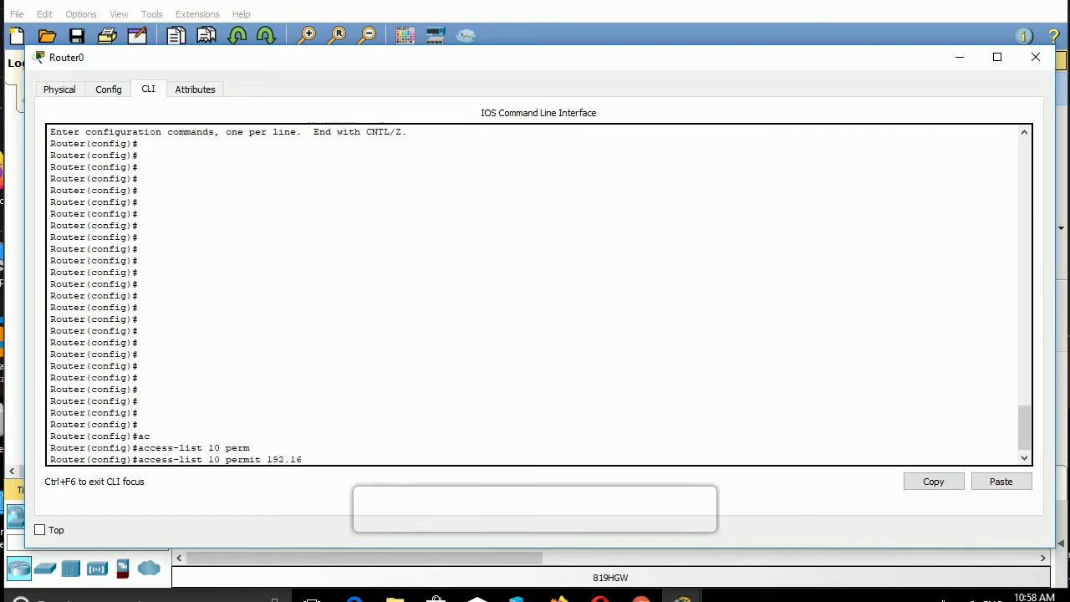
type(".168.1.0 0.0")
type(".0 ?")
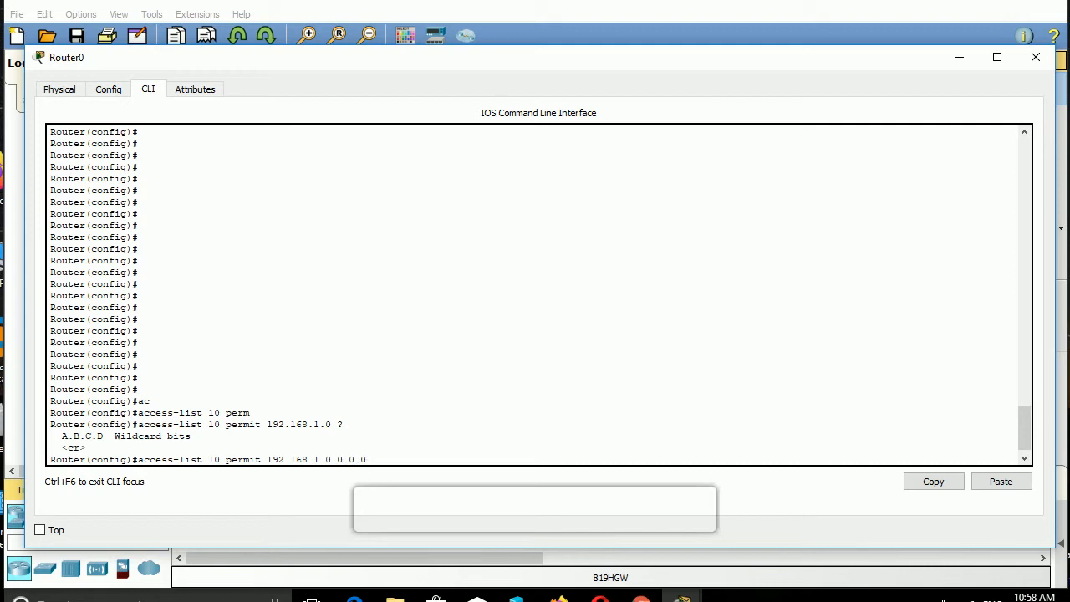
type("0.0.0.255")
key("Return")
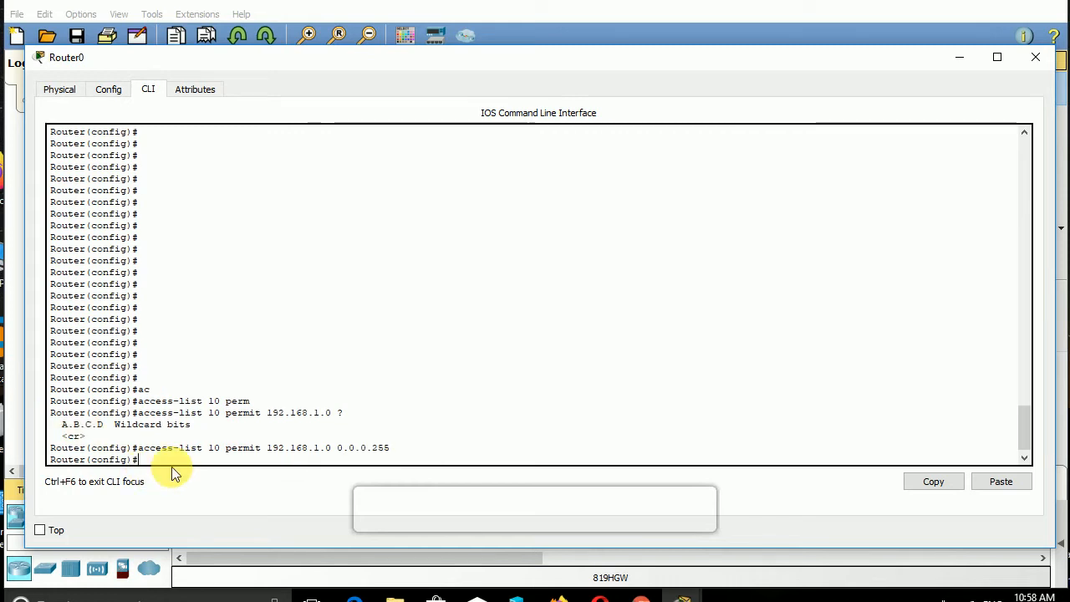
key("Return")
key("Return")
key("Return")
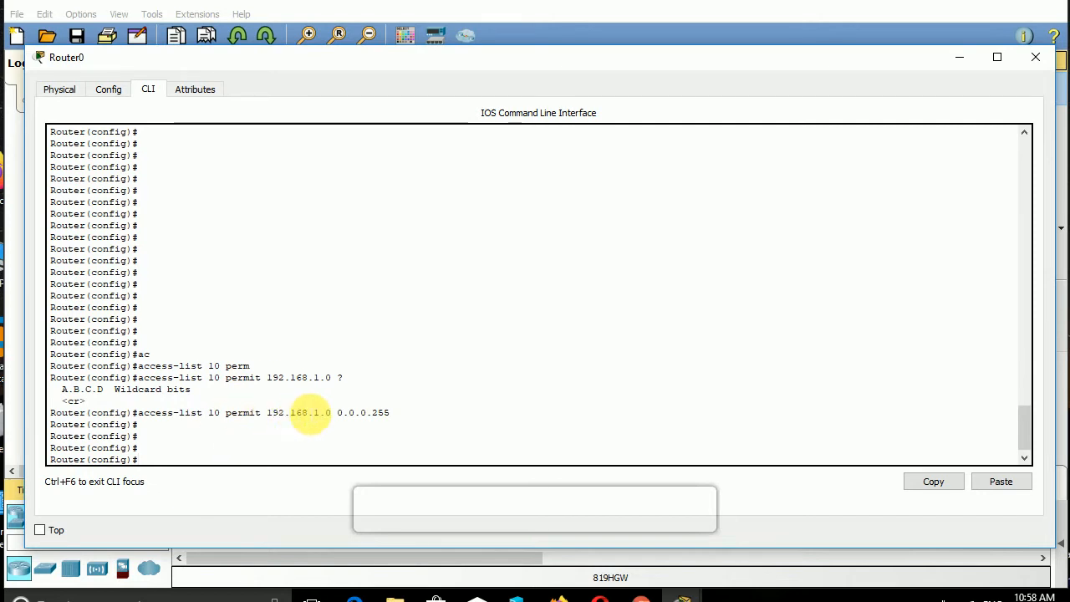
left_click_drag(267, 418, 415, 418)
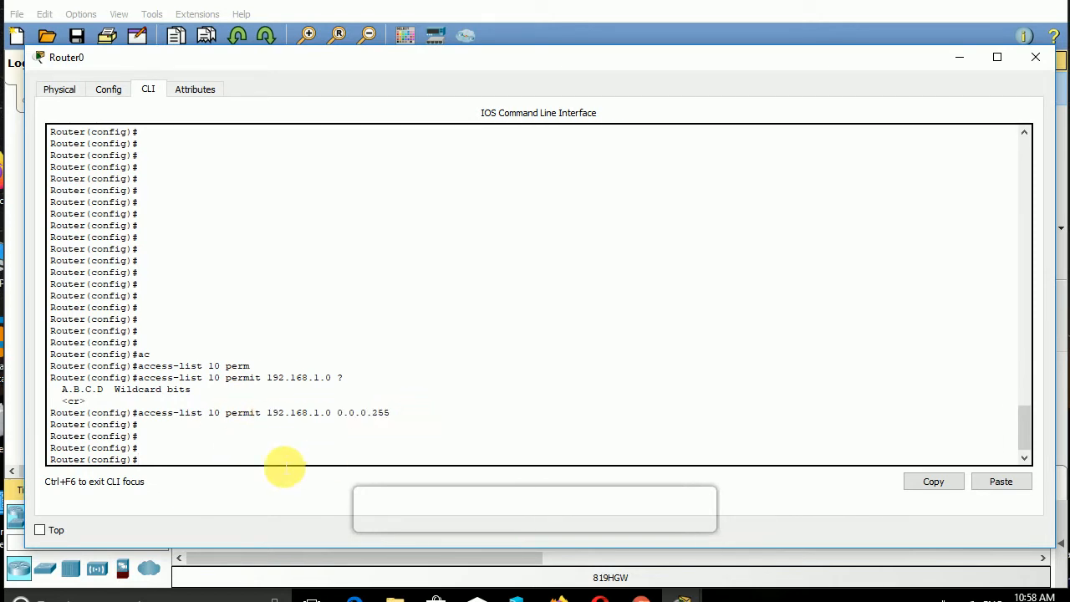
Step: Start an ip nat pool command on Router0, checking the NAT options and pool syntax with the built-in help
type("ip na")
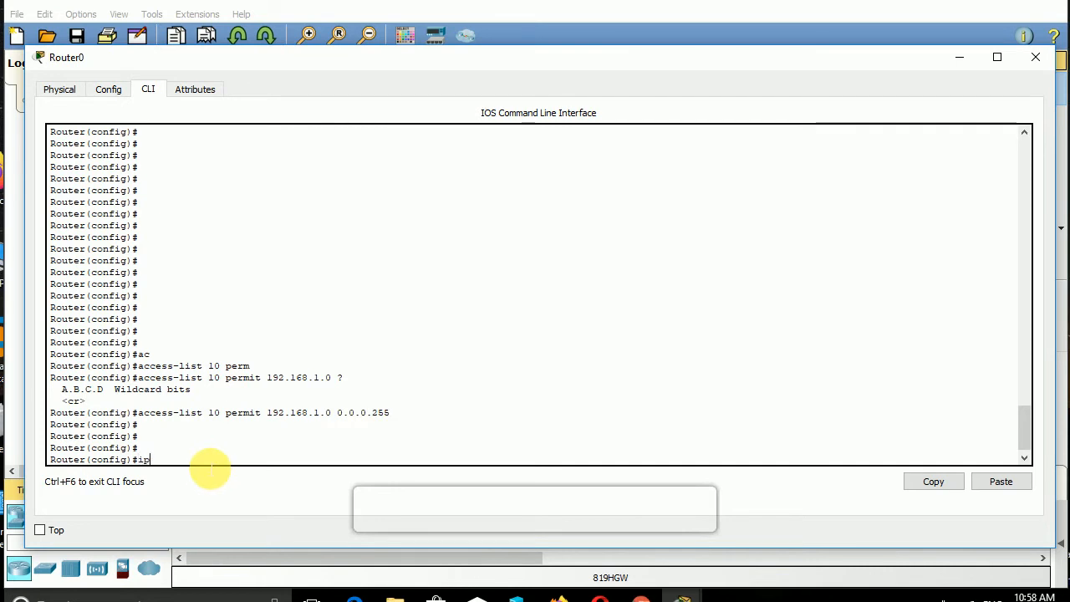
key("Tab")
type("t")
key("Tab")
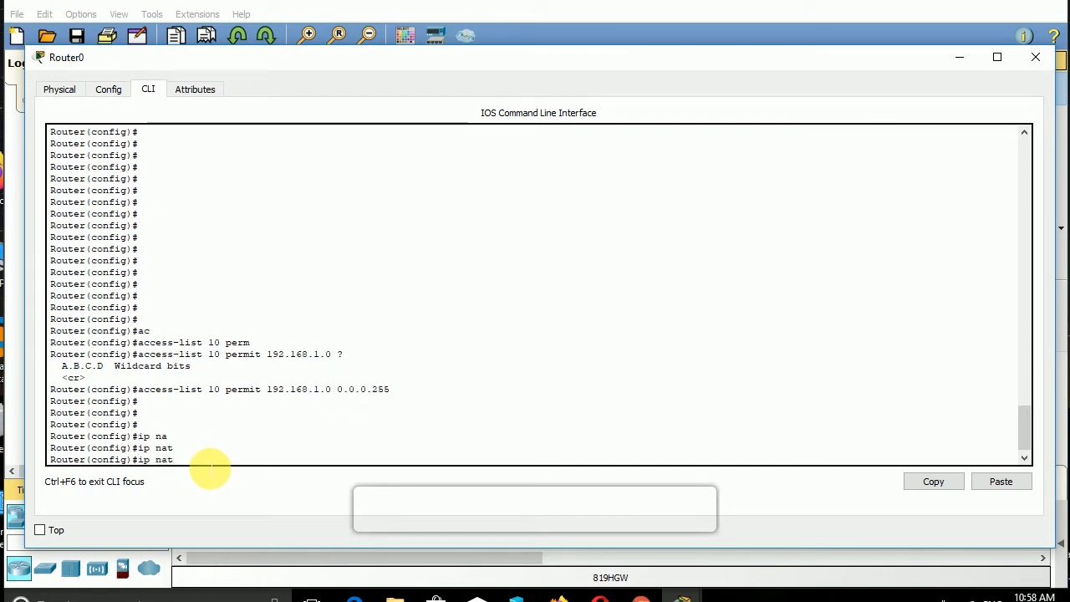
type("?")
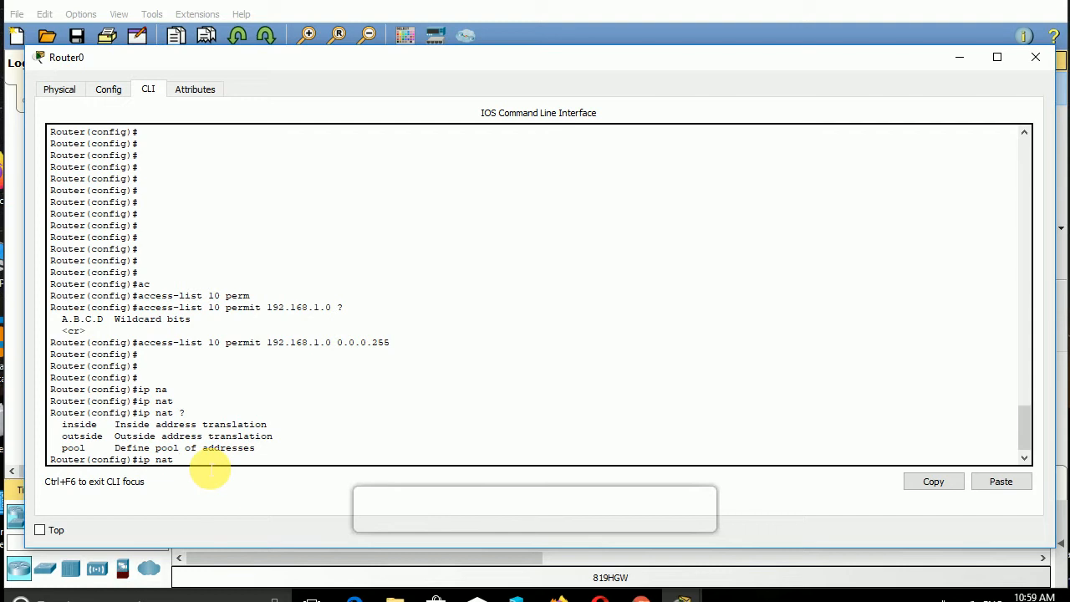
type("po")
key("Tab")
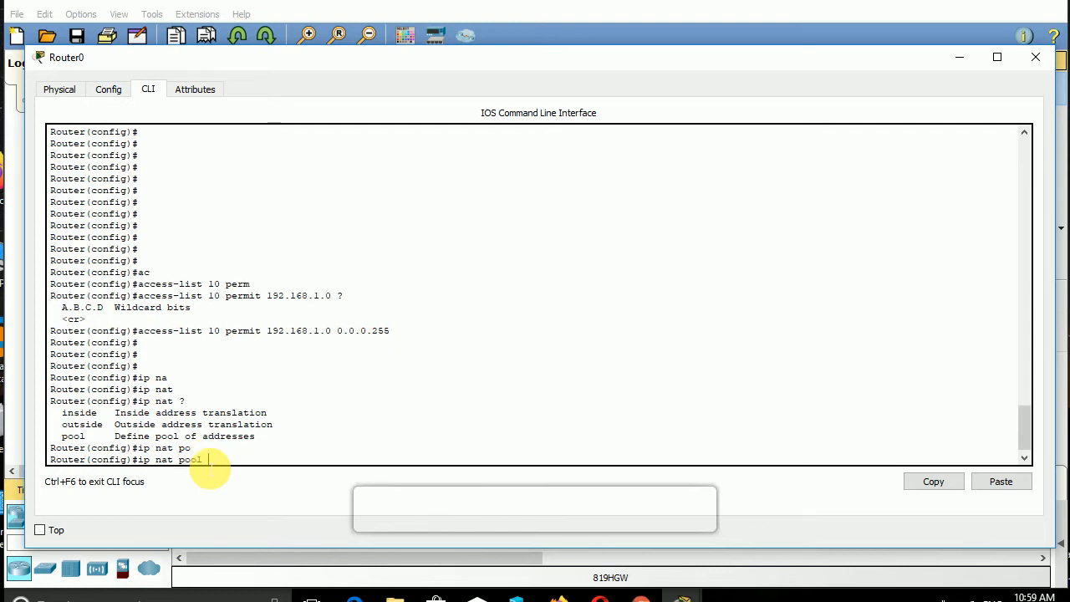
type("?")
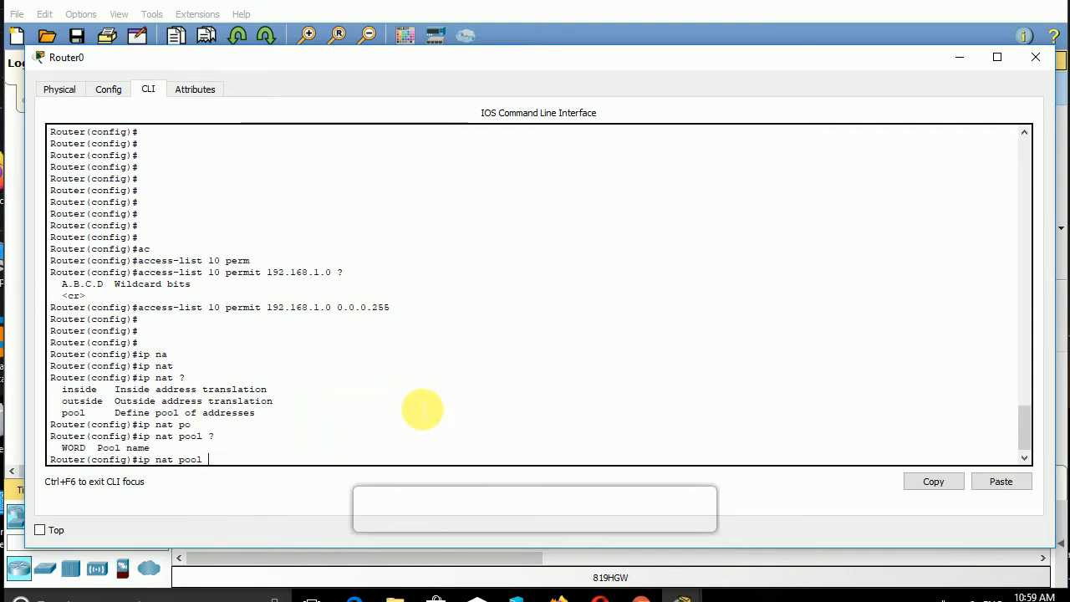
Step: Name the NAT pool training and give it the address range 1.1.1.51 to 1.1.1.60, checking each parameter with the built-in help
type("training")
type(" ?")
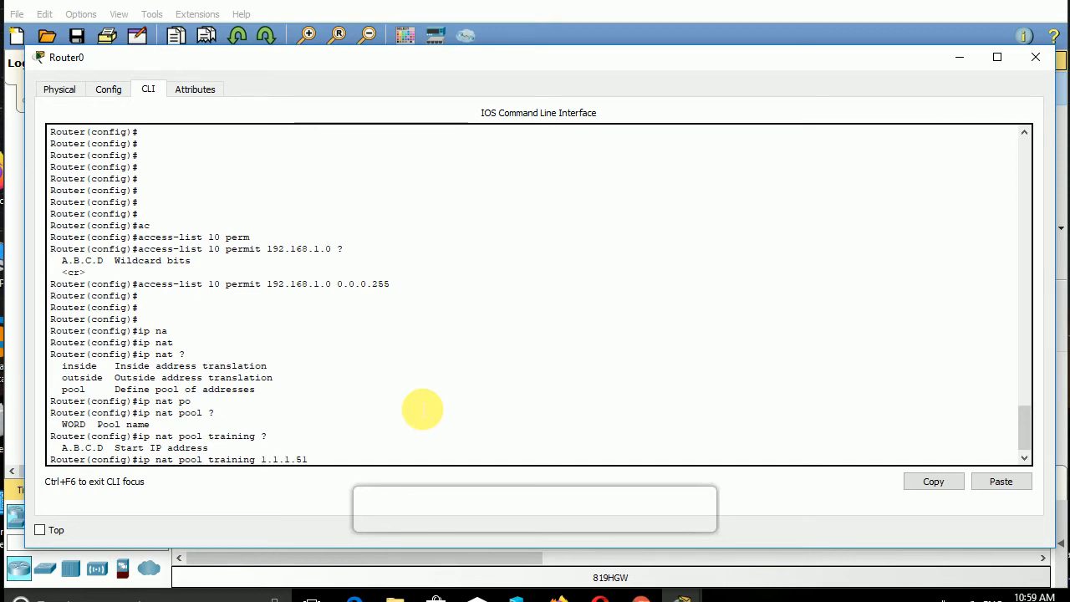
type("?")
type("1.1.1.")
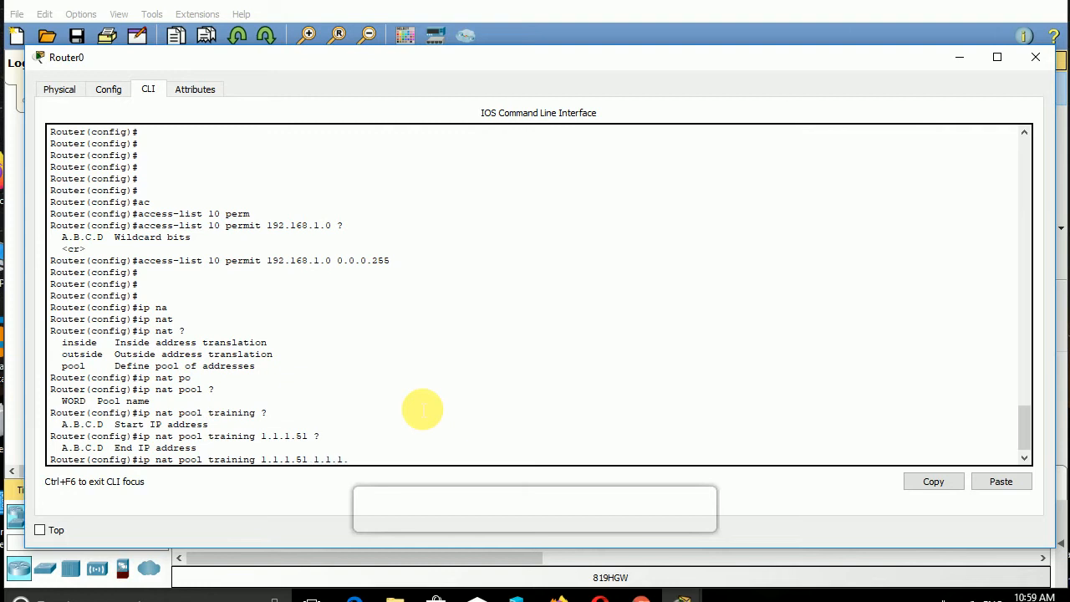
type("60 ?")
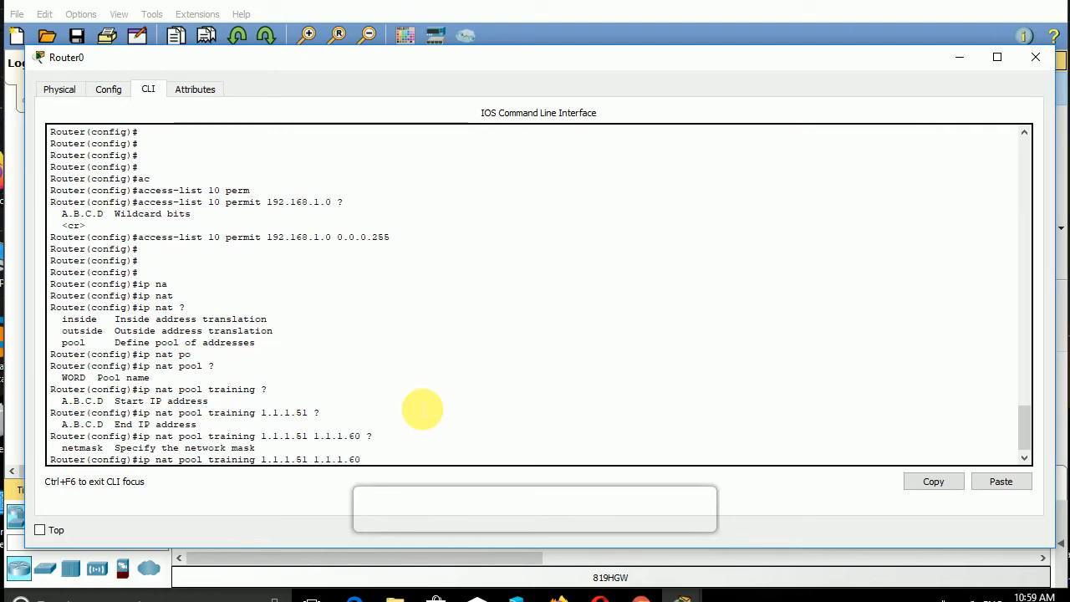
Step: Complete the training pool command with netmask 255.0.0.0, submit it and add a few blank prompt lines
type("net")
key("Tab")
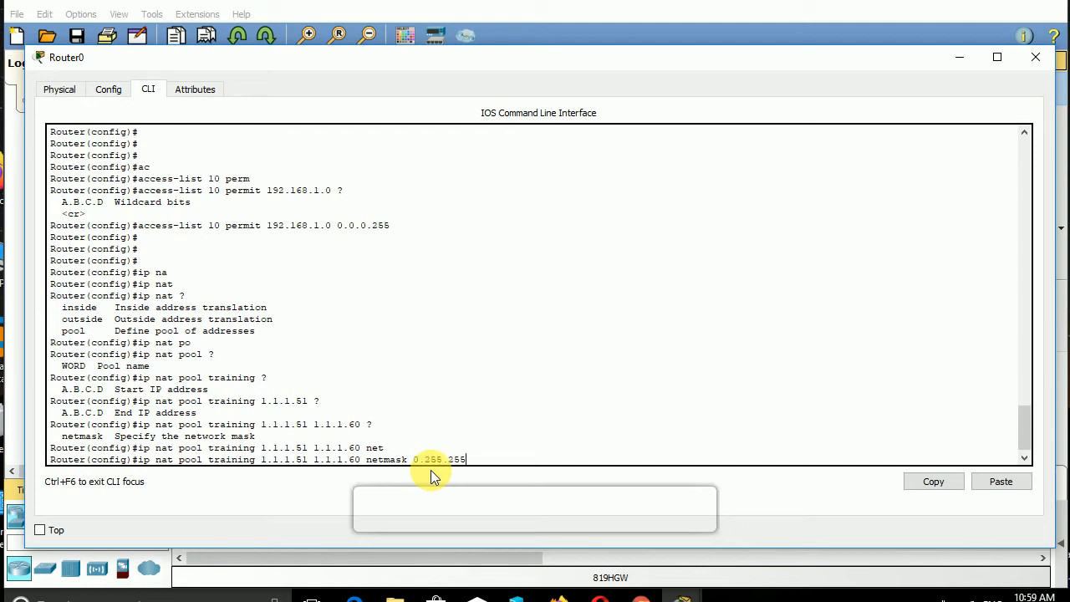
type(".255")
key("BackSpace")
key("Return")
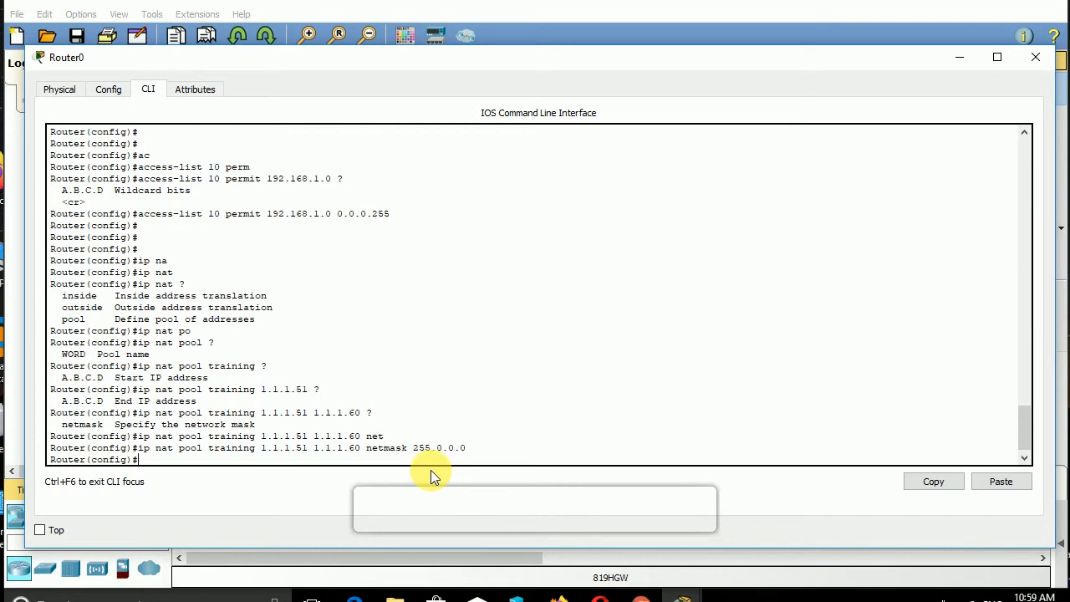
key("Return")
key("Return")
key("Return")
key("Return")
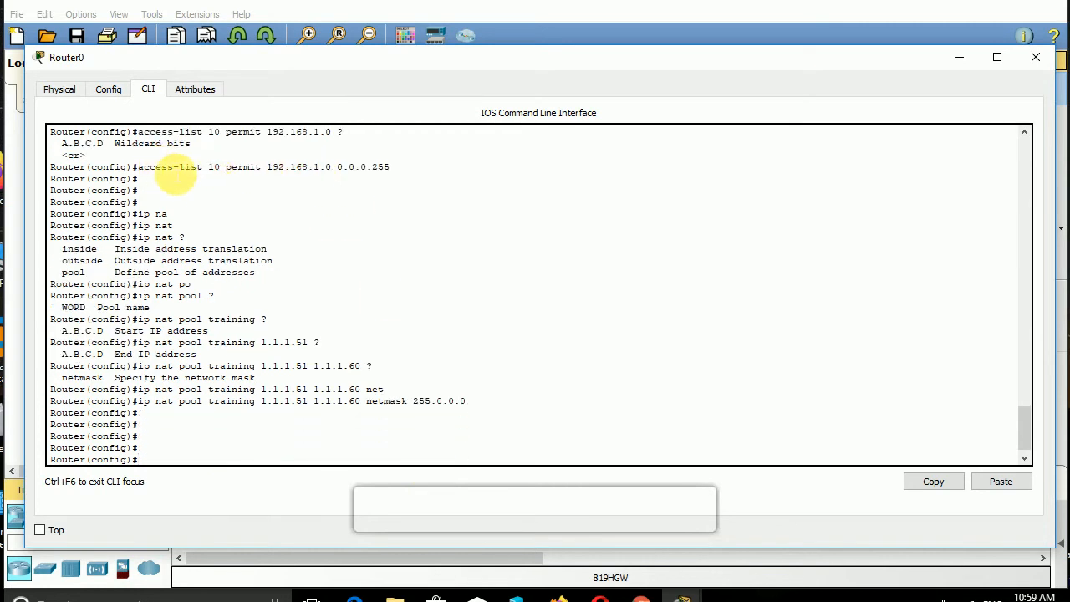
Step: Review the entered access list 10 command and the training pool command, including the pool's start and end addresses
left_click_drag(390, 167, 171, 177)
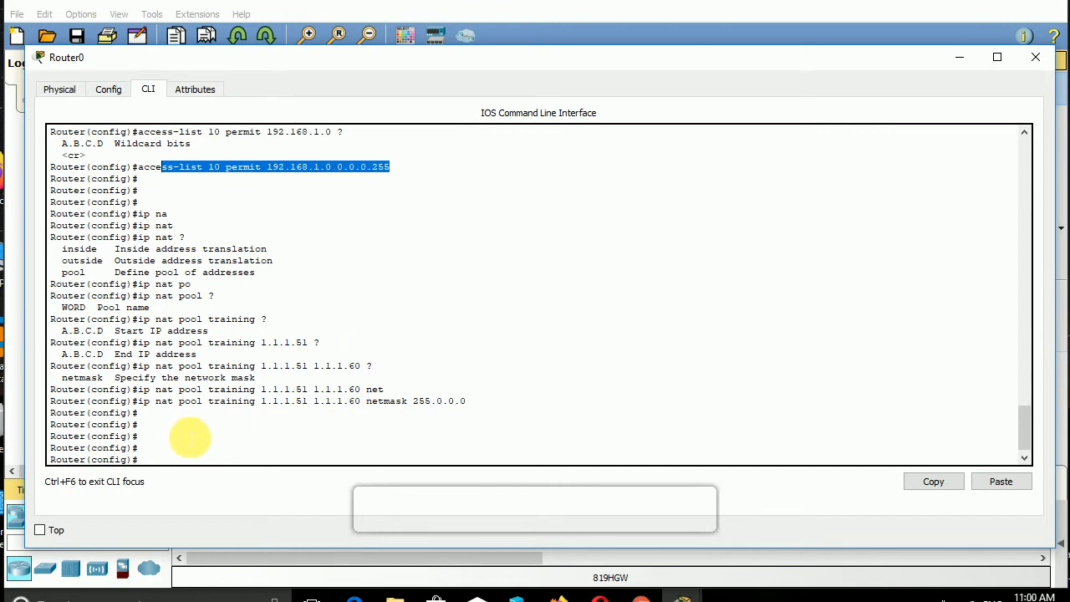
left_click(161, 412)
left_click_drag(162, 410, 240, 415)
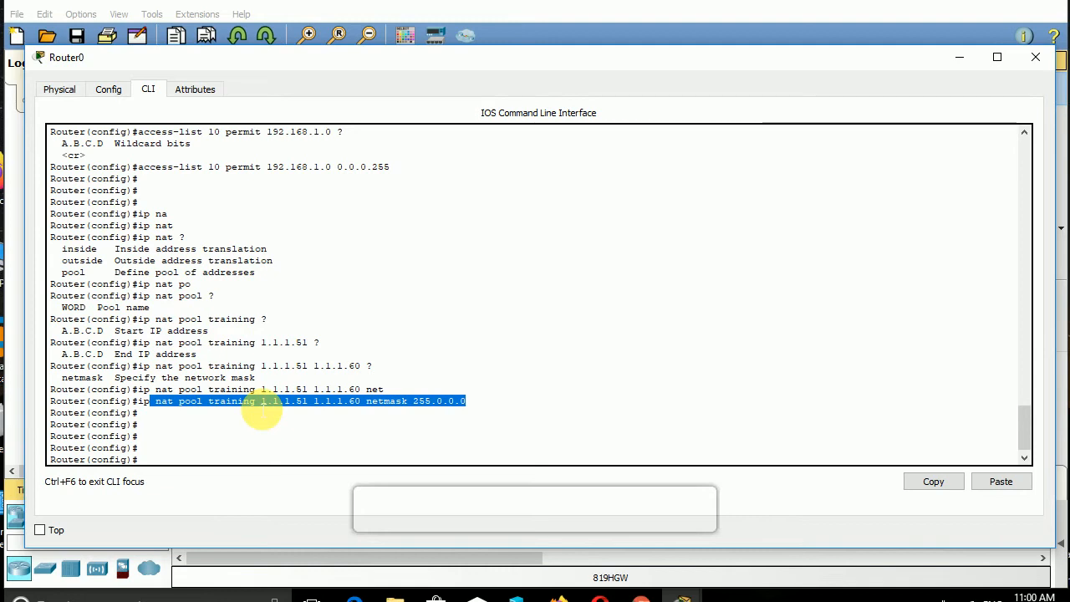
left_click(273, 408)
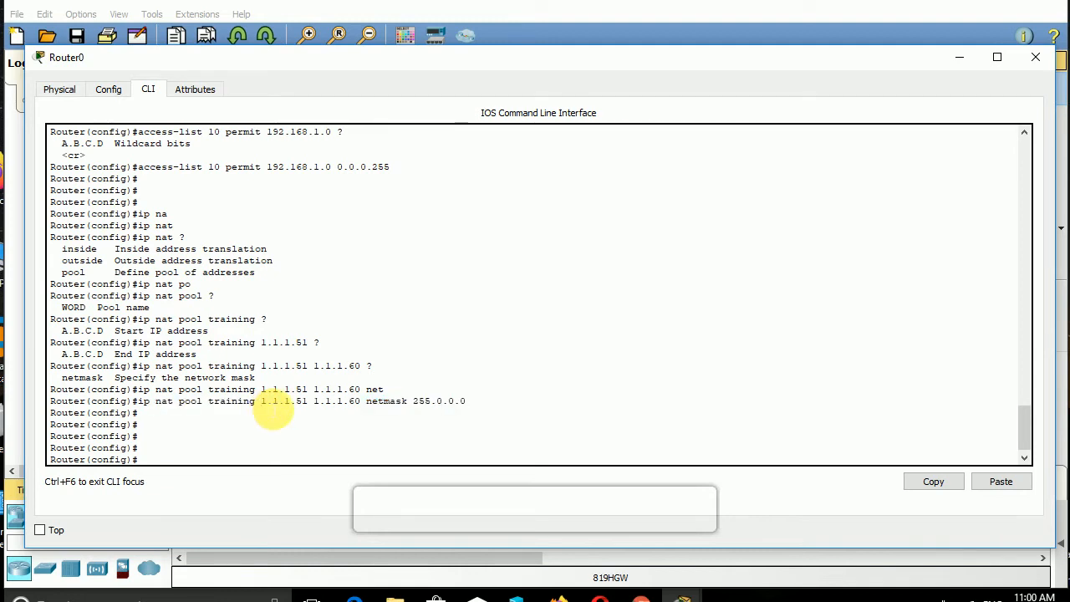
left_click_drag(268, 409, 364, 410)
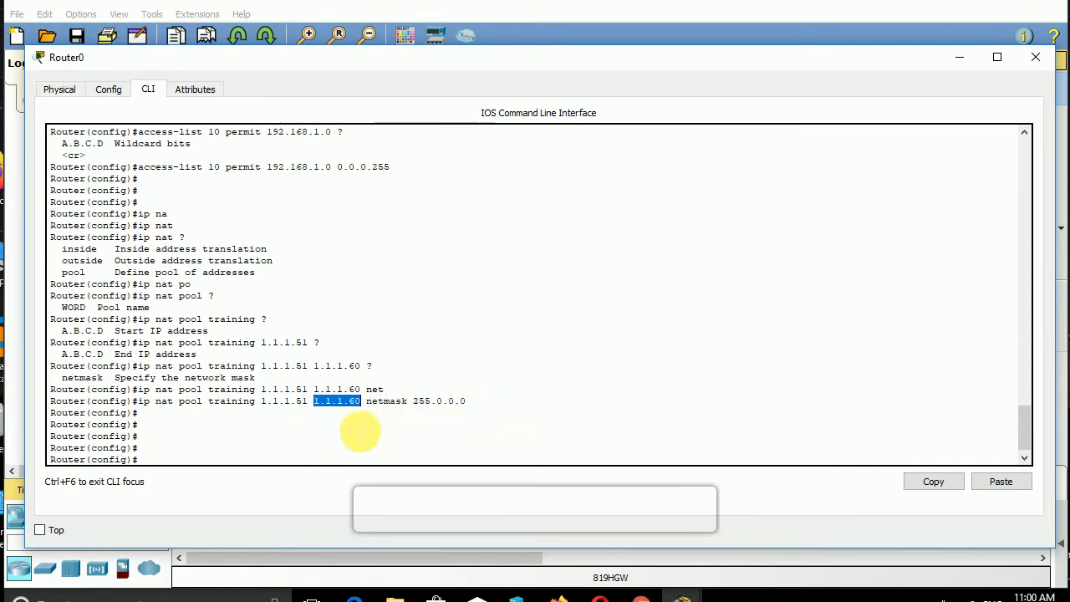
left_click(250, 457)
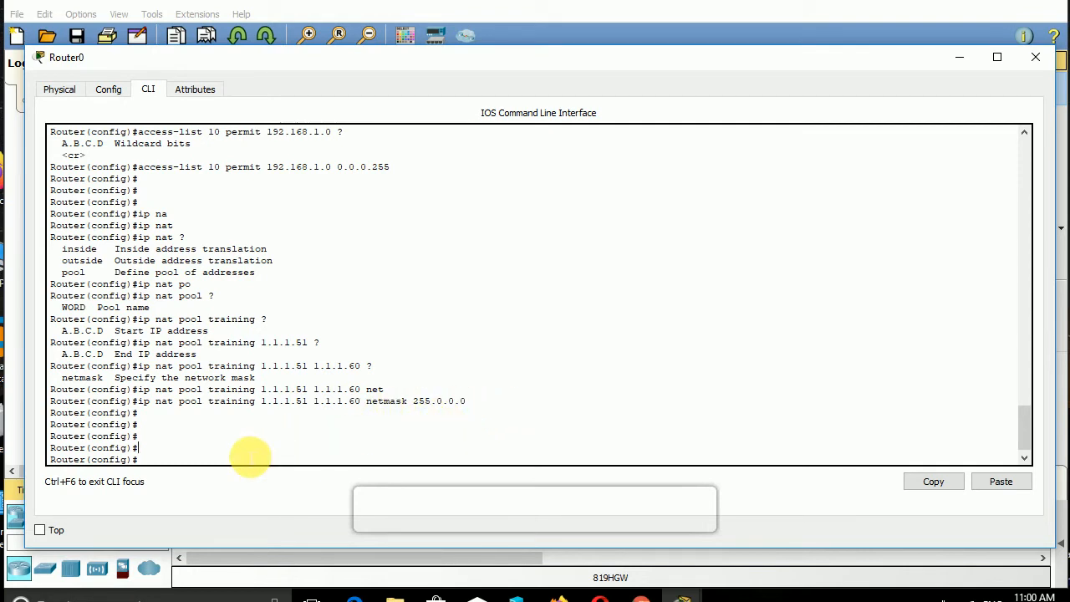
type("na")
key("Tab")
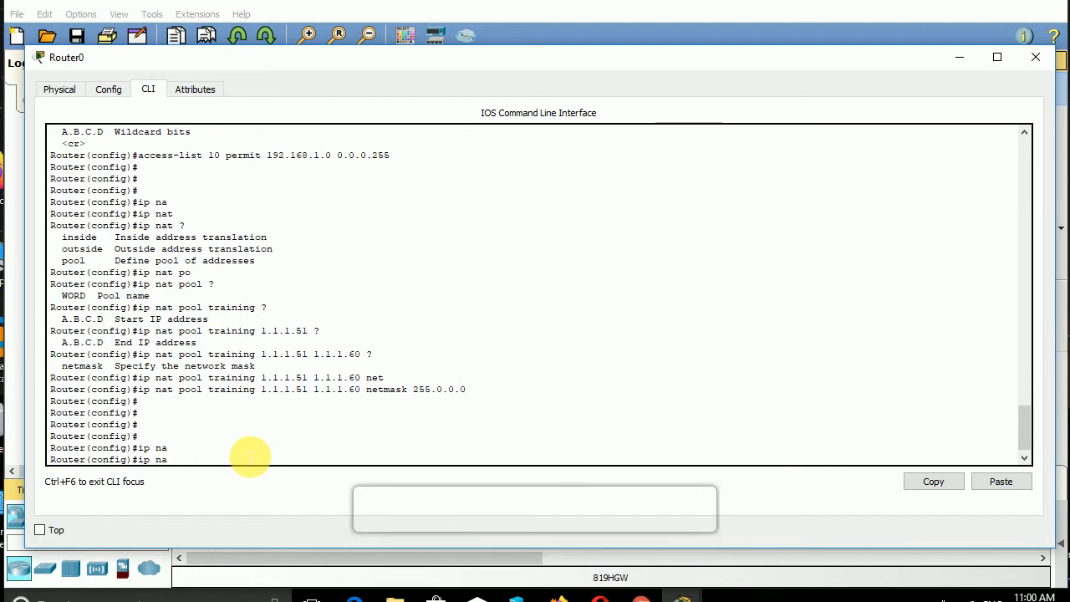
key("Tab")
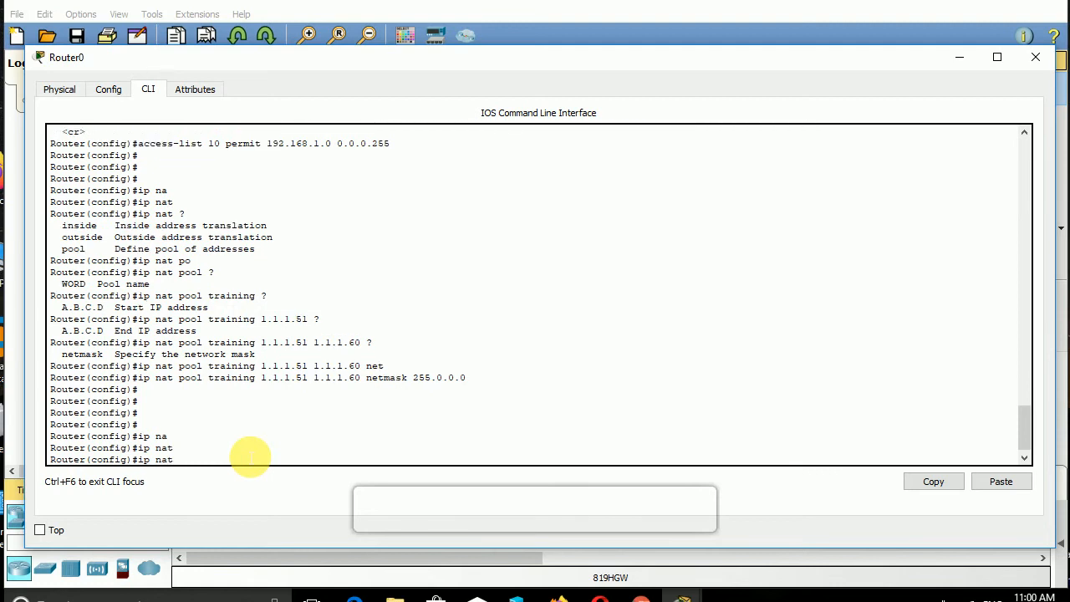
type("?")
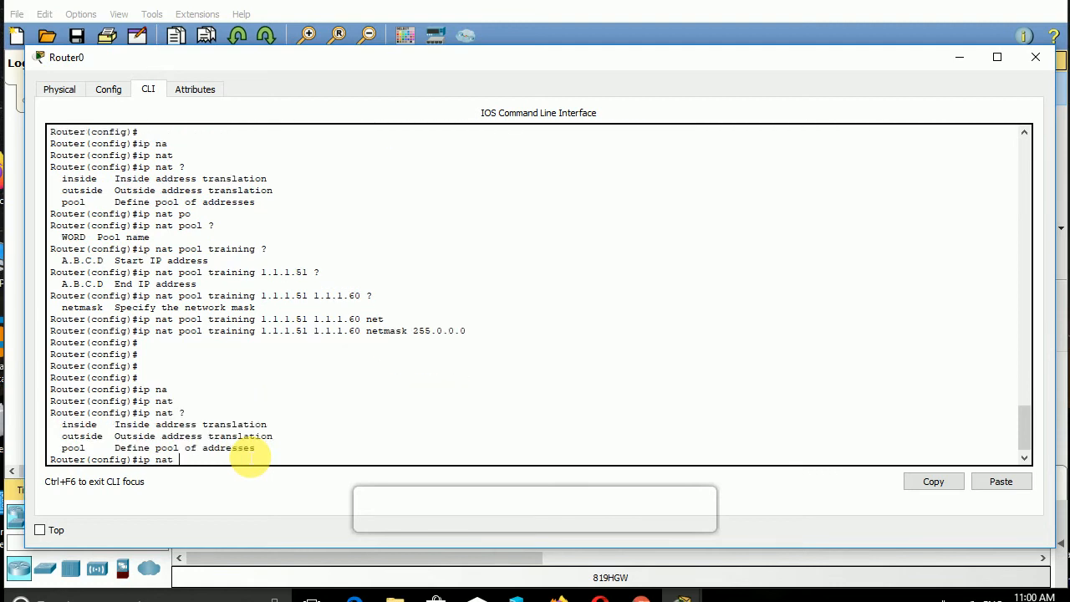
type("sou")
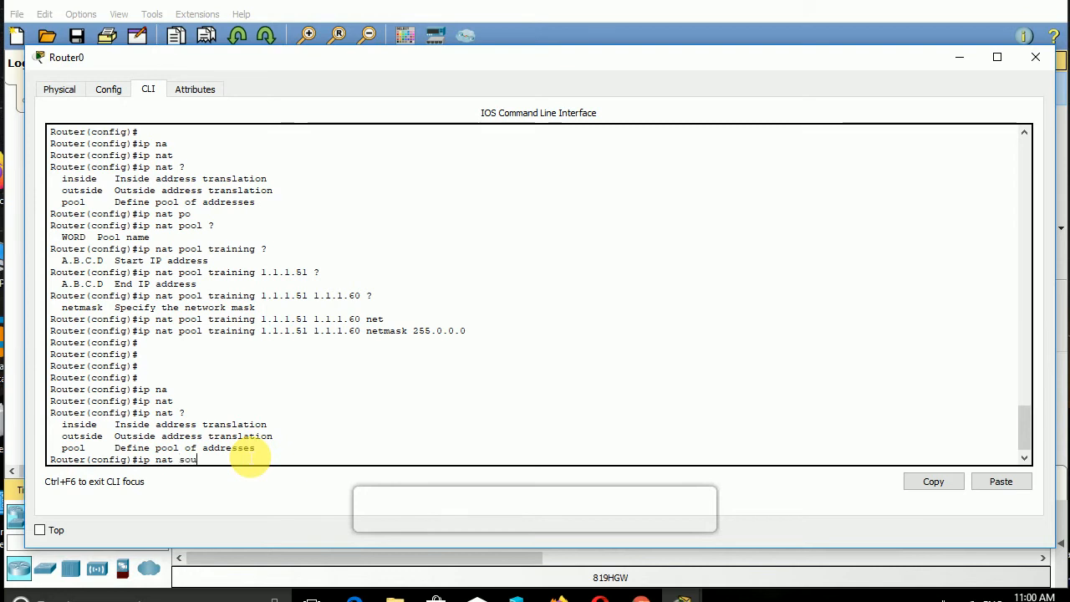
key("Tab")
key("BackSpace")
key("BackSpace")
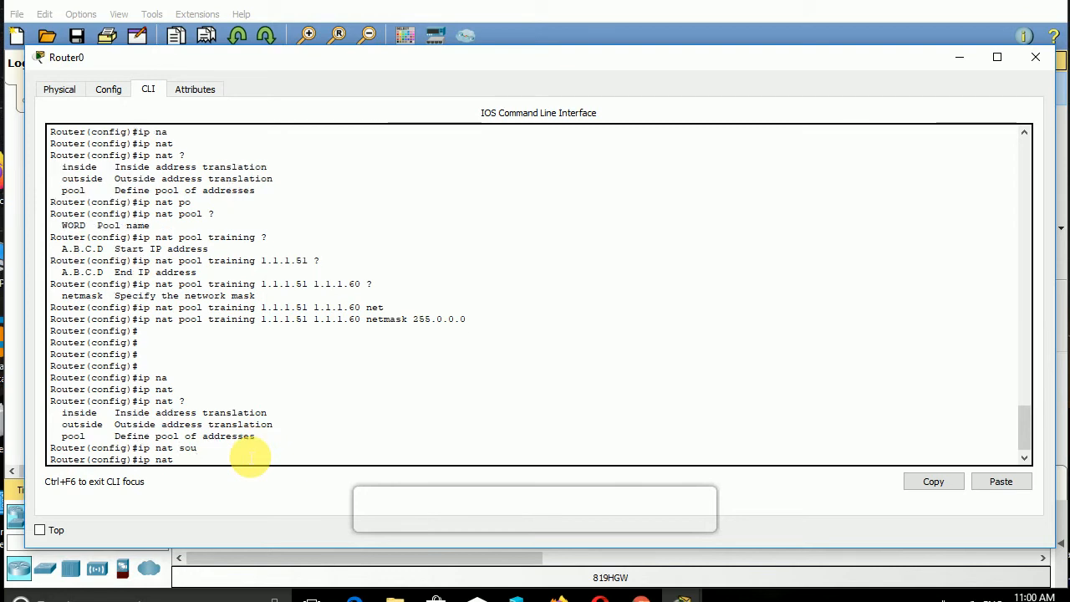
key("BackSpace")
key("BackSpace")
Step: Build the command ip nat inside source list, checking the source and list options with the built-in help
type("ip na")
key("Tab")
type("t ")
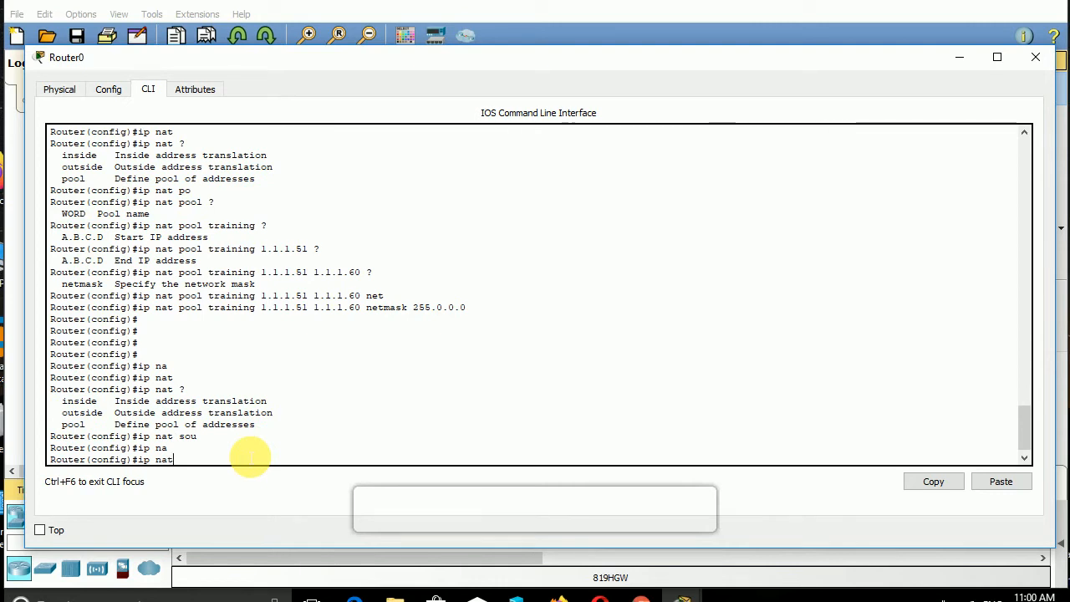
type("ins")
key("Tab")
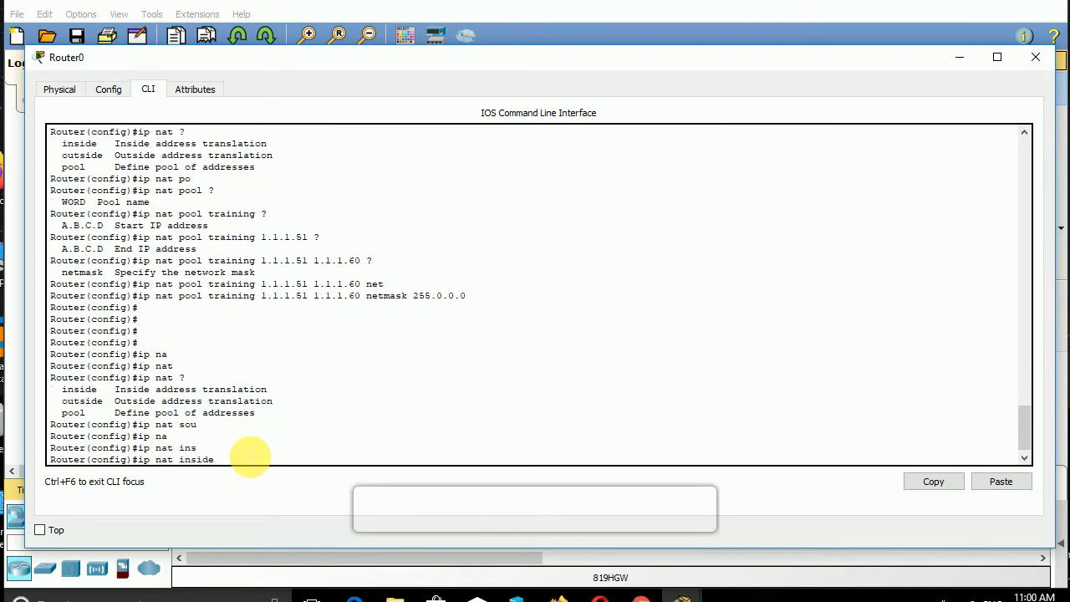
type("sou")
key("Tab")
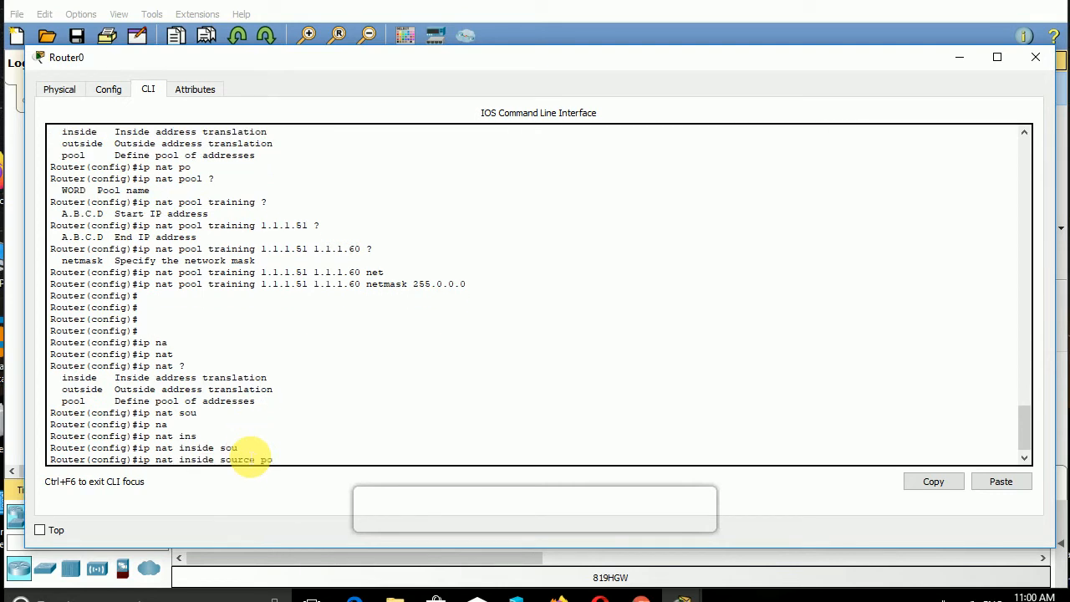
type("po")
key("BackSpace")
key("BackSpace")
type("?")
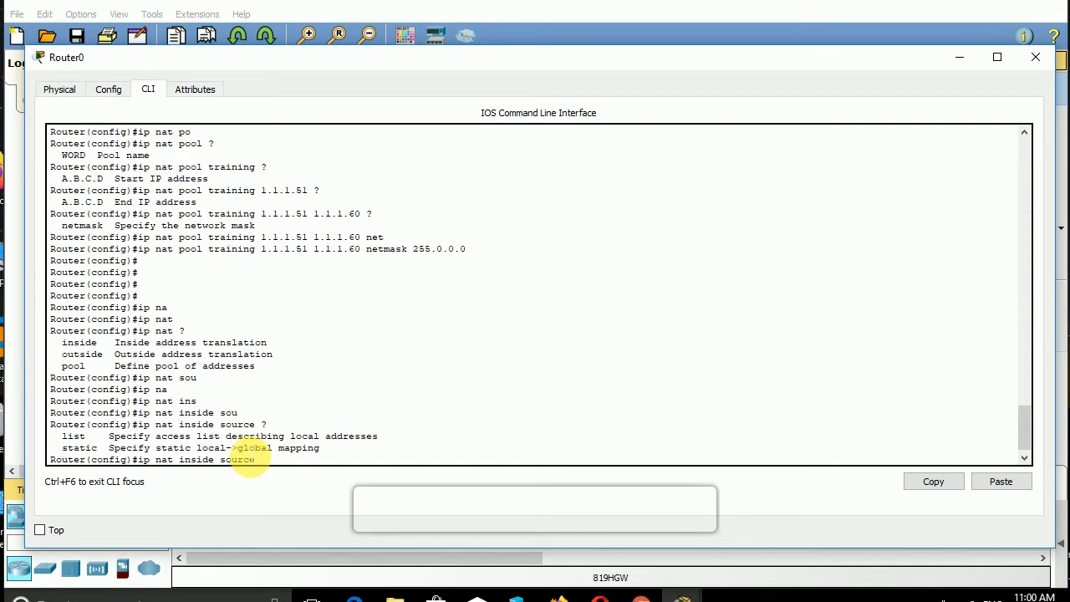
type("li")
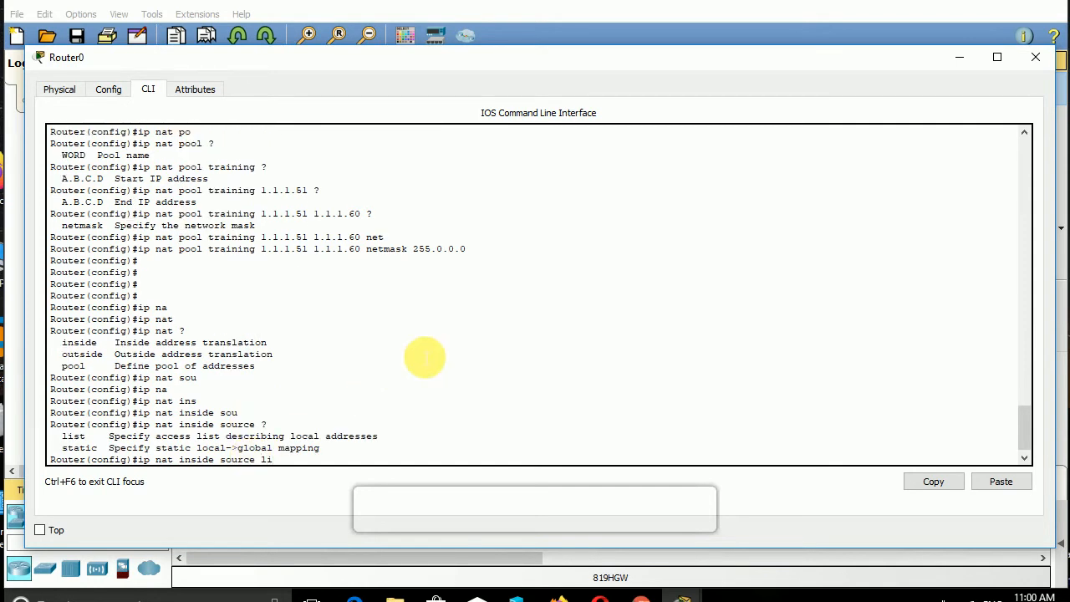
key("Tab")
type("?")
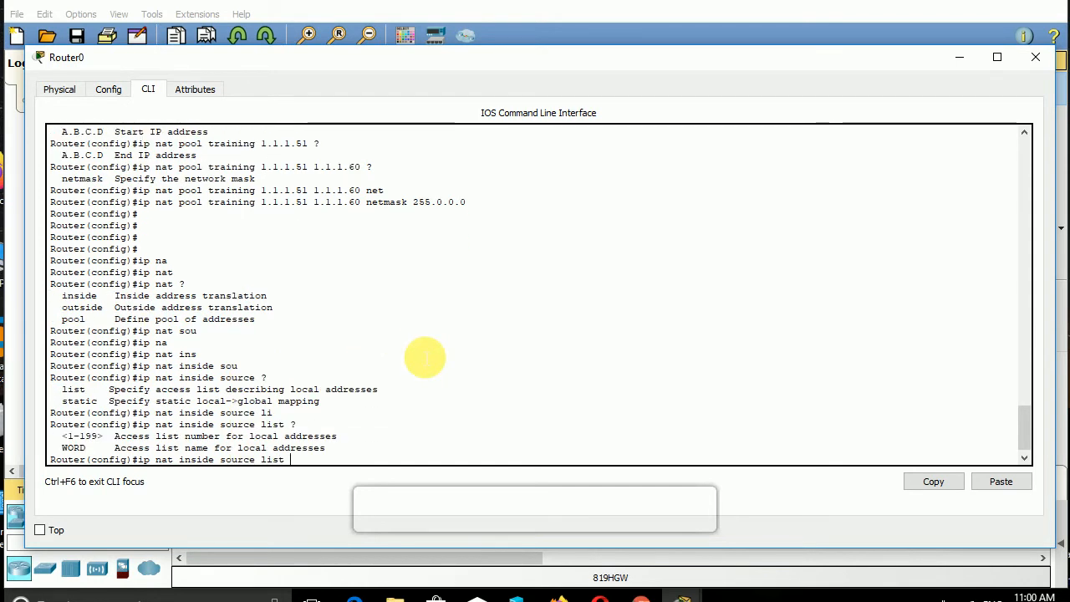
Step: Try training as the access list name, check its options, and replace it with list number 10
type("trainin")
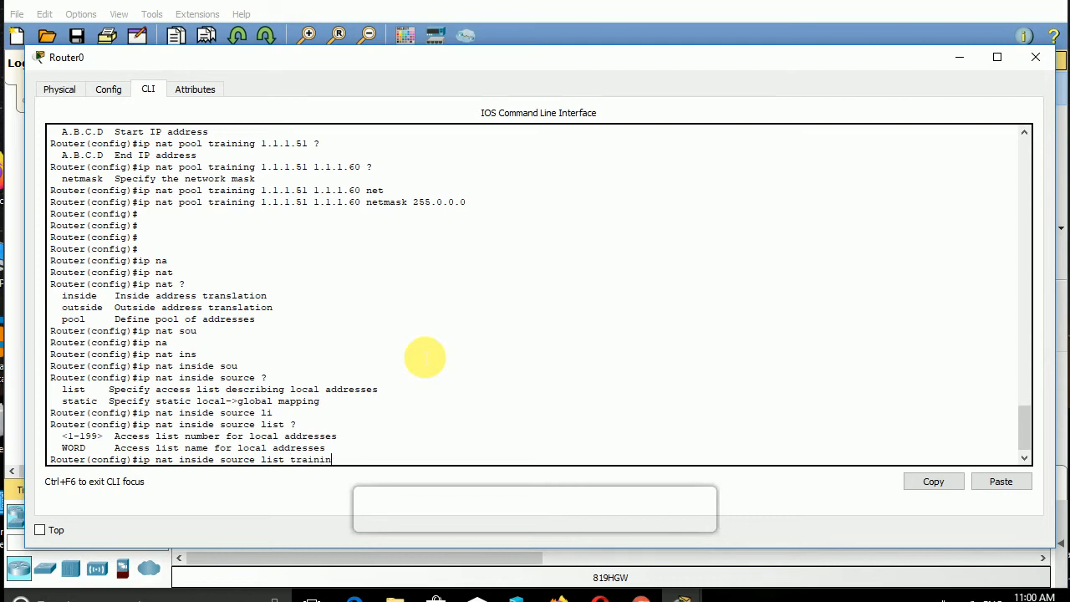
type("g ?")
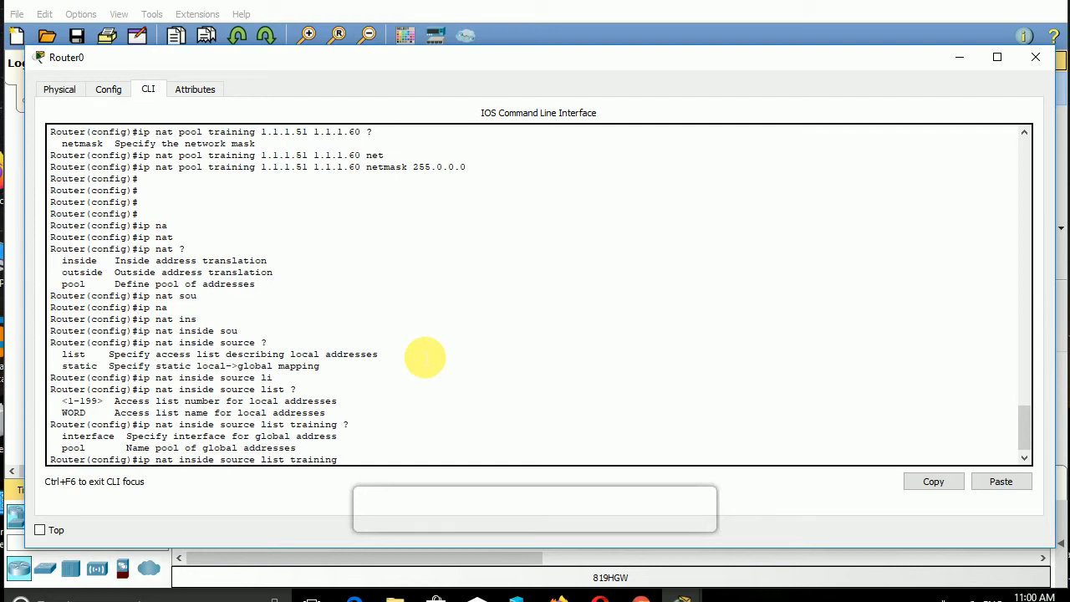
key("BackSpace")
key("BackSpace")
key("BackSpace")
key("BackSpace")
key("BackSpace")
key("BackSpace")
key("BackSpace")
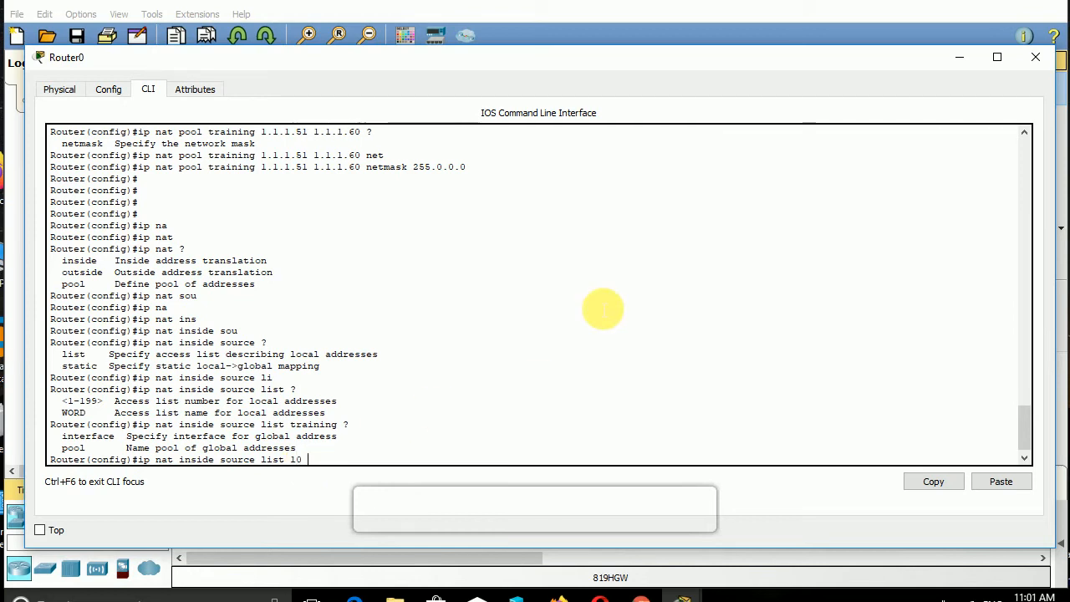
Step: Recheck the access list 10 definition and extend the source list command with pool training, listing its remaining options
left_click_drag(1030, 425, 1015, 386)
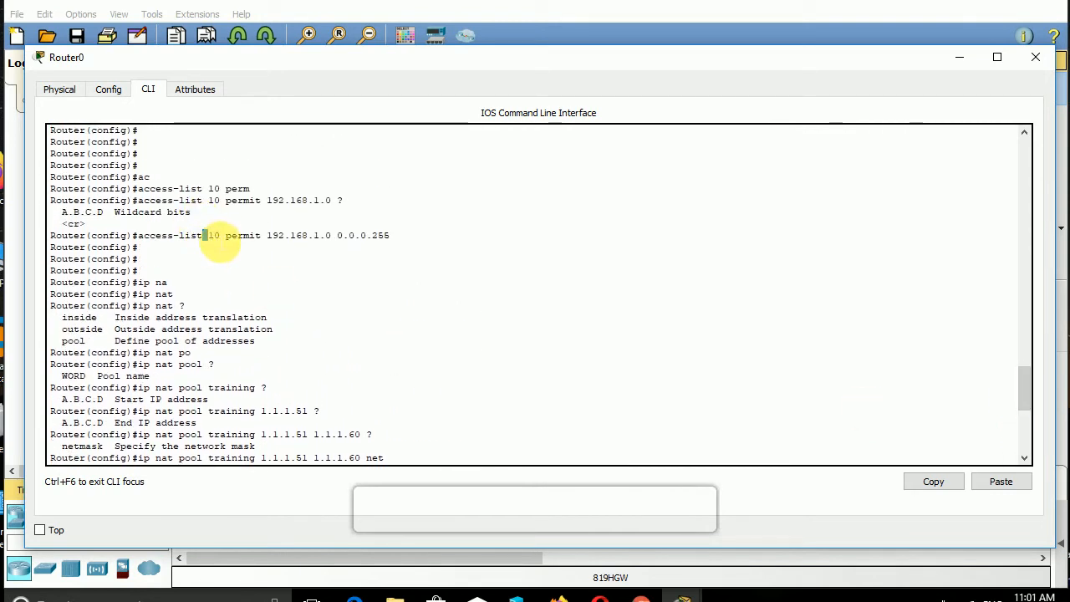
left_click_drag(220, 239, 249, 238)
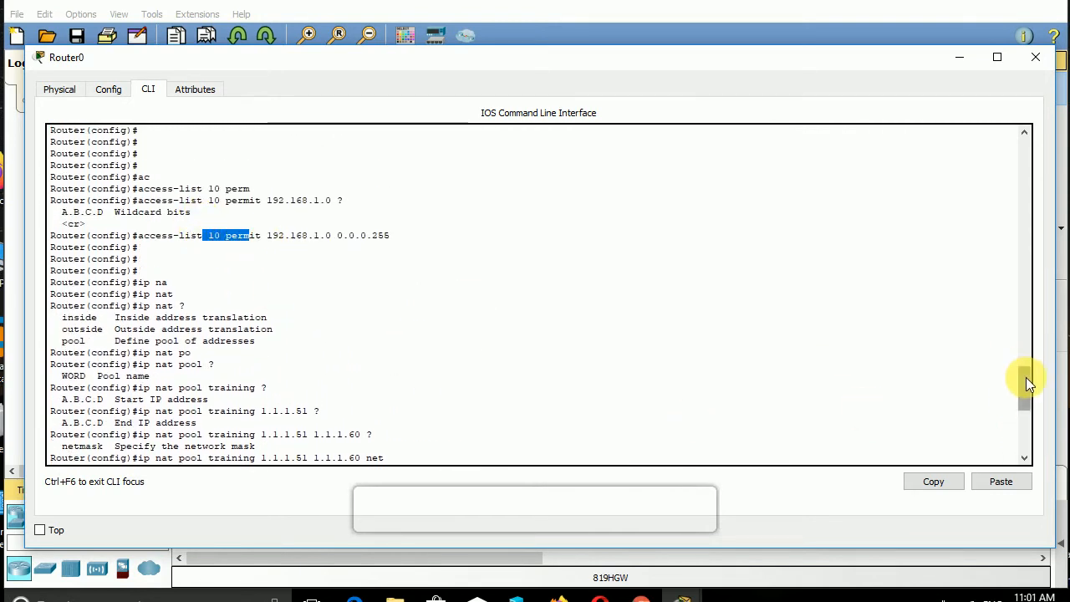
left_click_drag(1028, 383, 1030, 425)
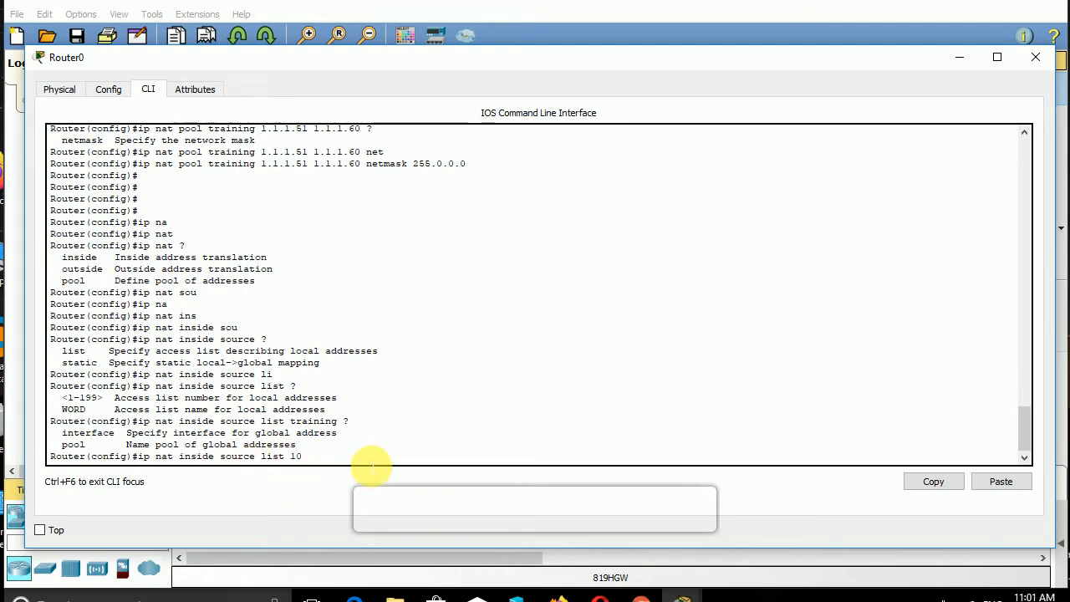
type("po")
key("Tab")
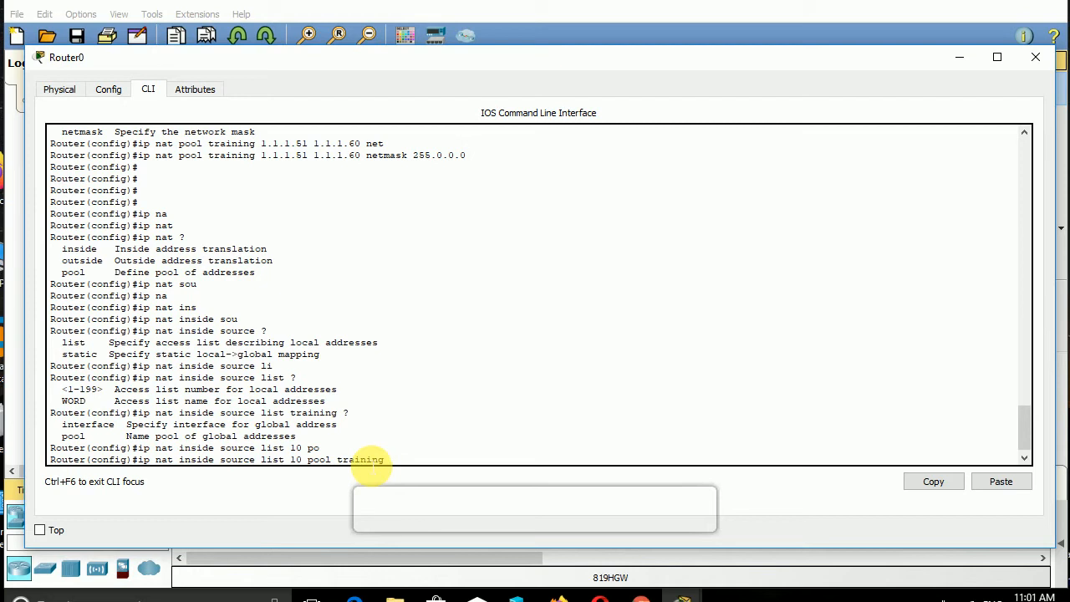
type("?")
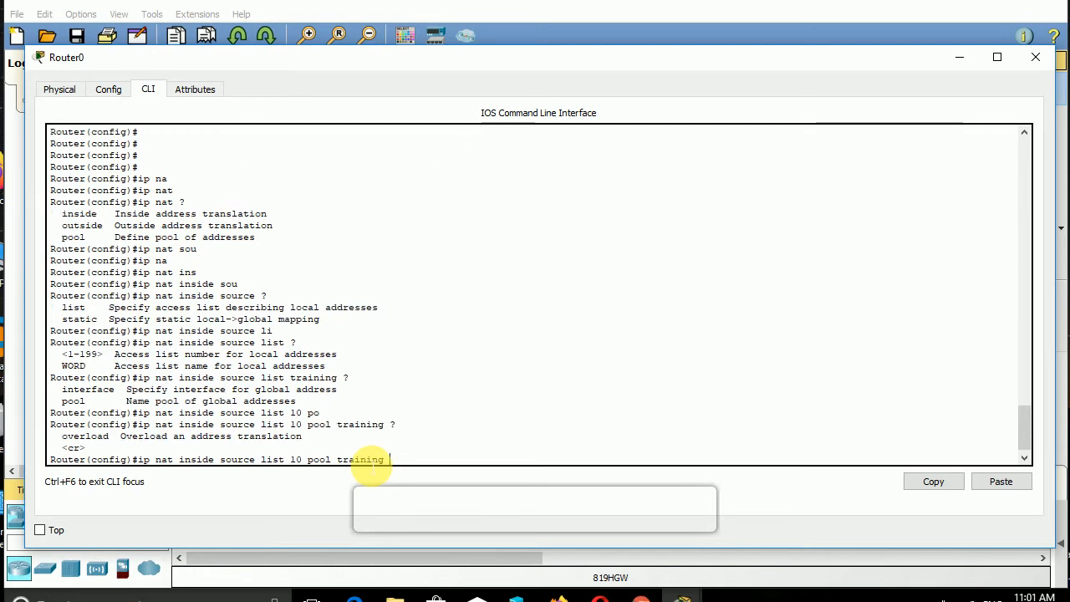
Step: Bind access list 10 to the NAT pool training as inside source translation on Router0 and leave configuration mode
key("Return")
key("Return")
key("Return")
key("Return")
key("Return")
key("Return")
key("Return")
key("Return")
key("Return")
key("Return")
key("Return")
key("Return")
key("Return")
key("Return")
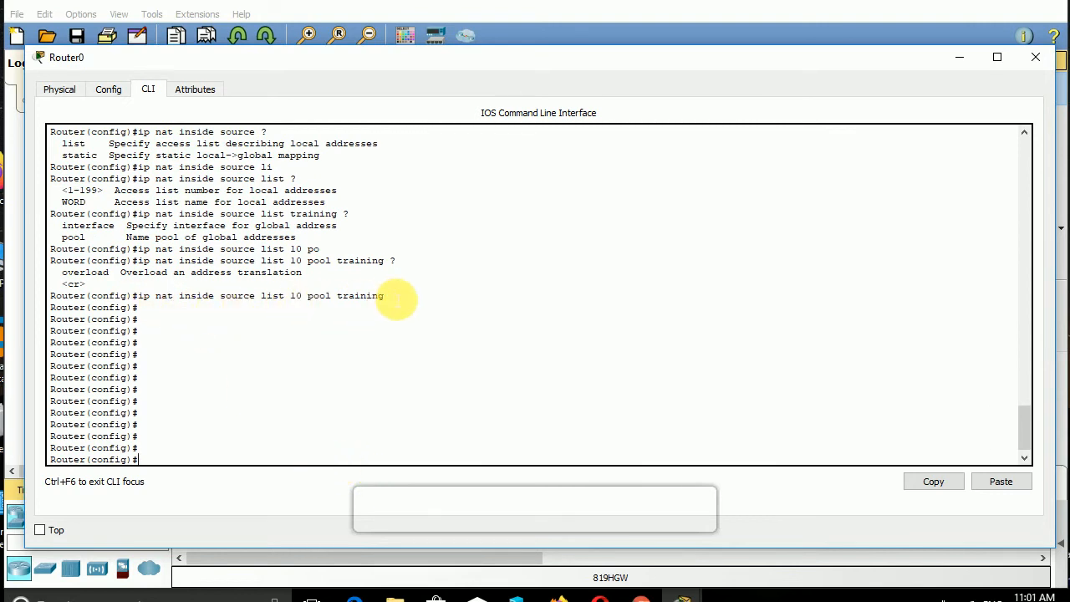
key("Return")
key("Return")
key("Return")
key("Return")
key("ctrl+z")
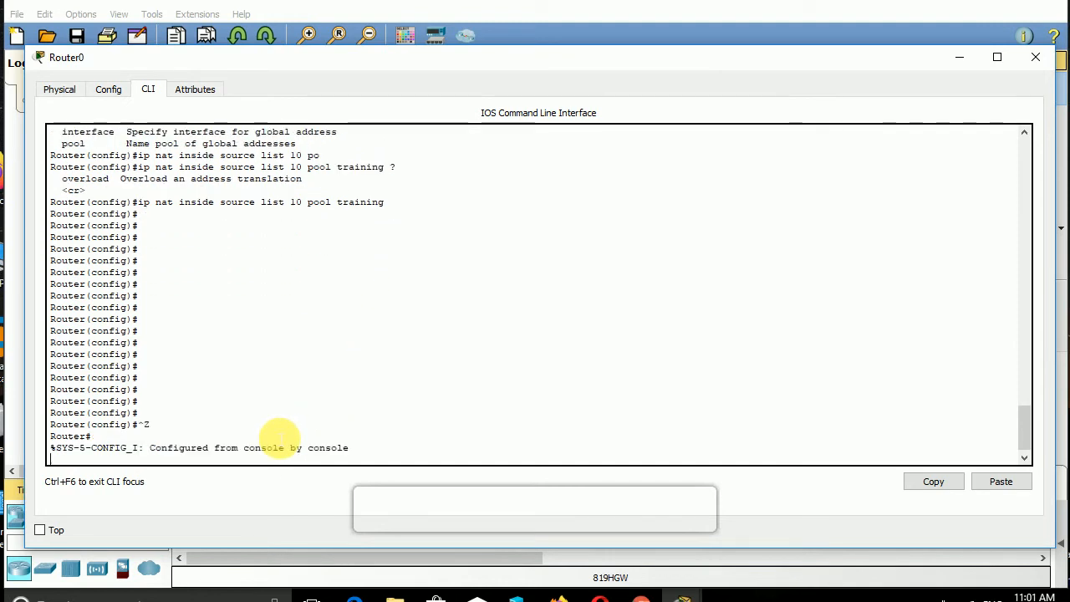
Step: Show Router0's current NAT translations with sh ip nat translations
key("Return")
key("Return")
key("Return")
key("Return")
type("s")
key("Tab")
type("h ip na")
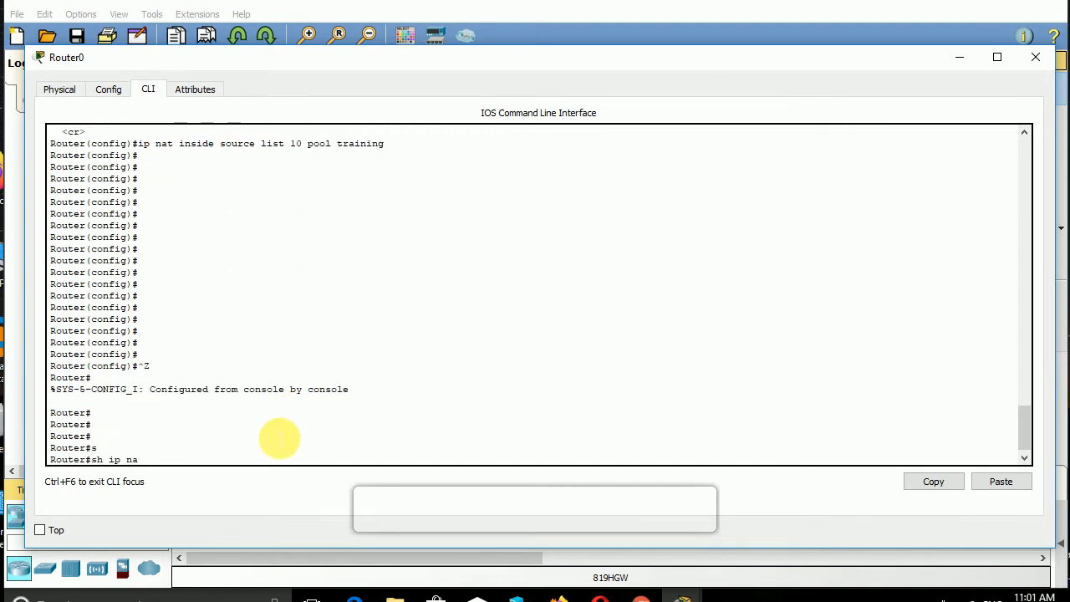
key("Tab")
type("tra")
key("Tab")
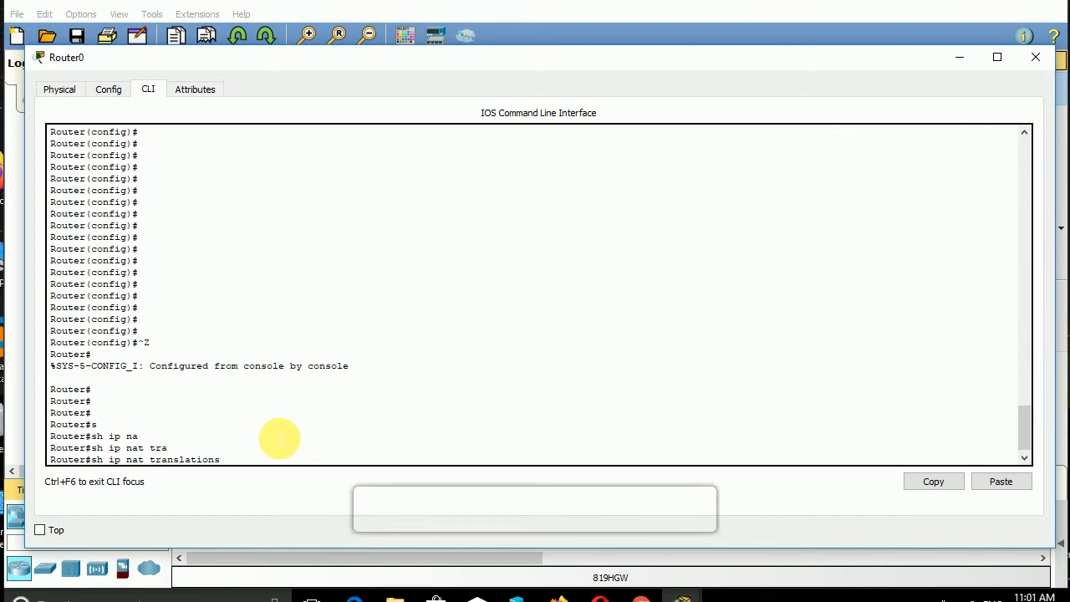
key("Return")
key("Return")
key("Return")
key("Return")
key("Return")
key("Return")
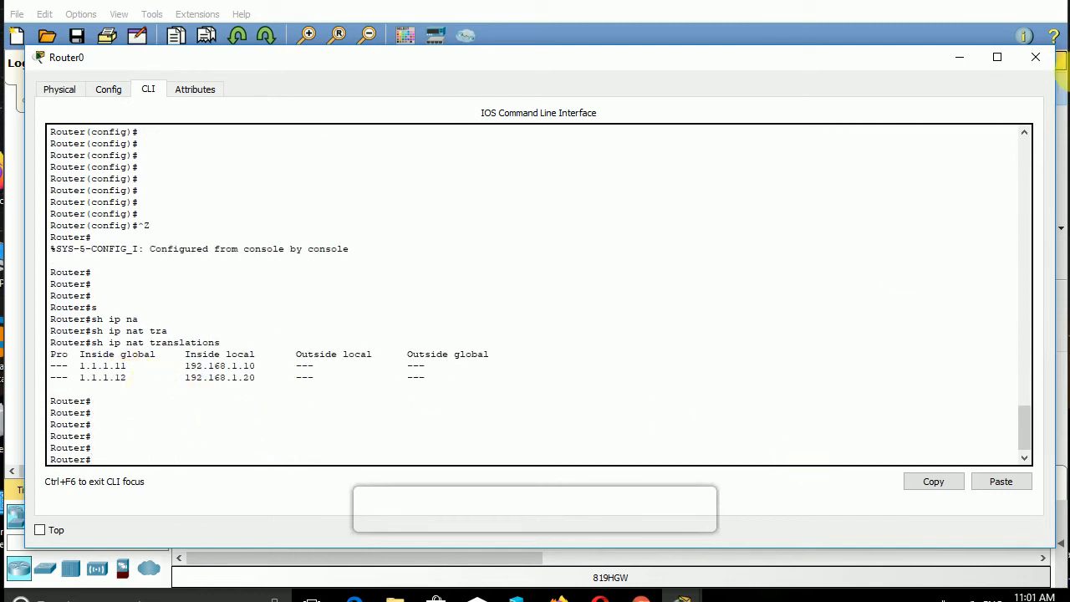
Step: Ping 192.168.2.10 from PC0's command prompt and close the PC0 window
left_click(965, 61)
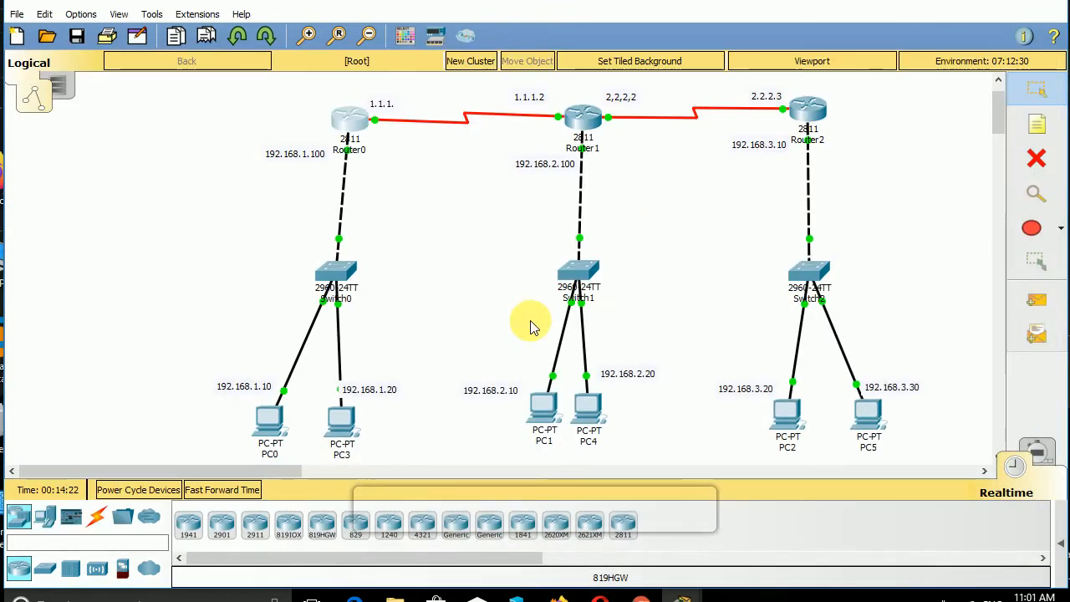
left_click(270, 418)
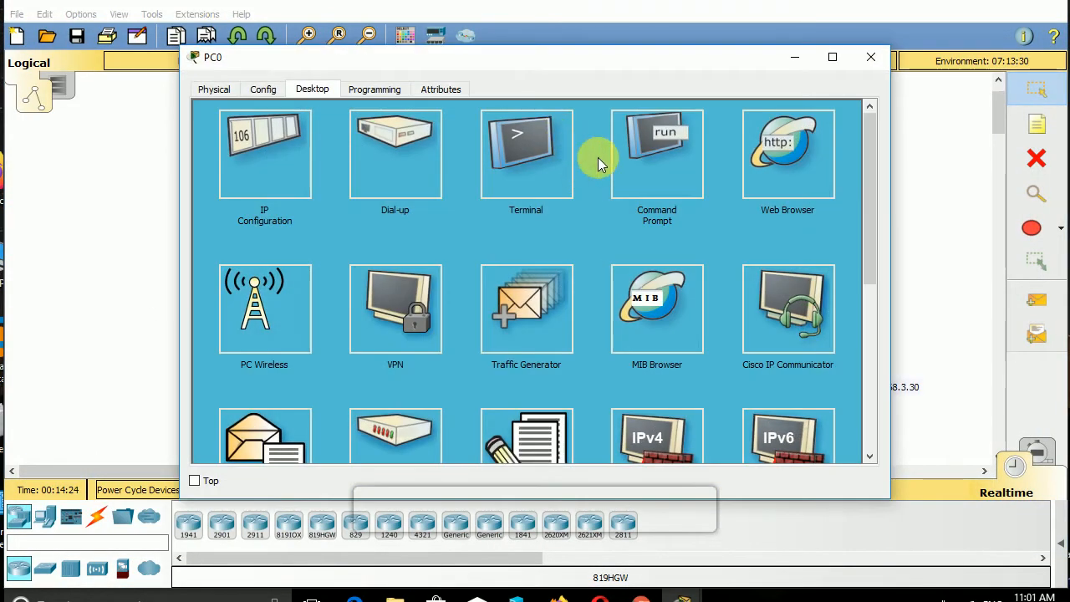
left_click(626, 161)
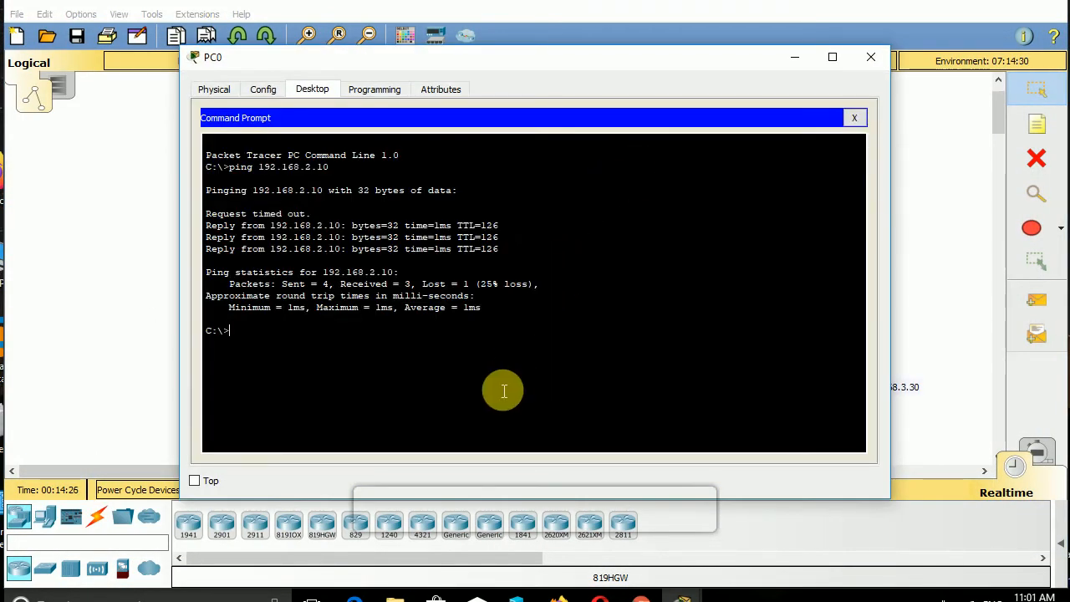
key("Up")
key("Return")
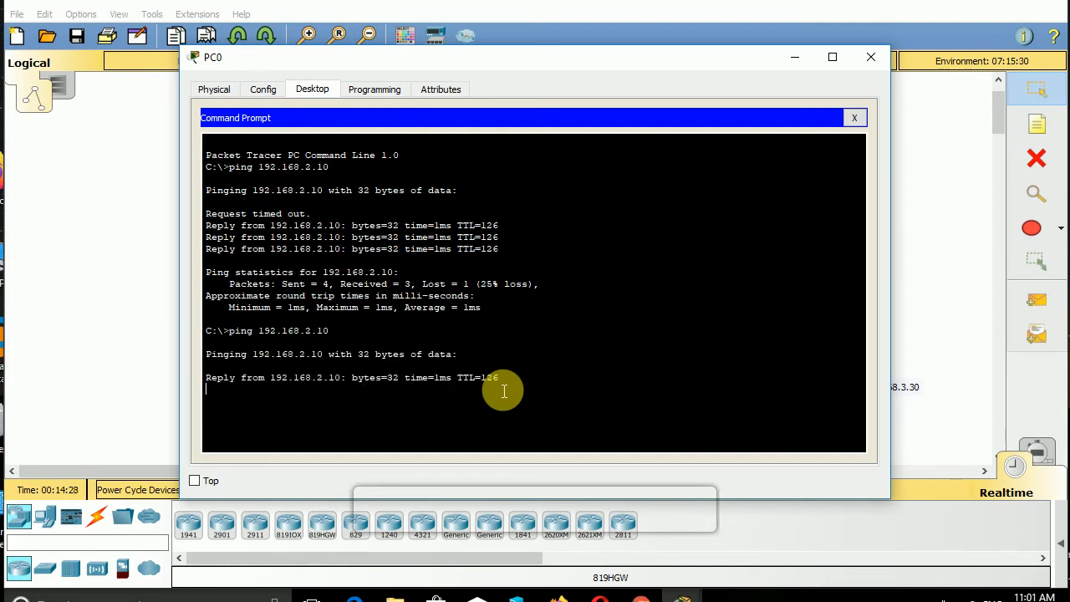
left_click(871, 57)
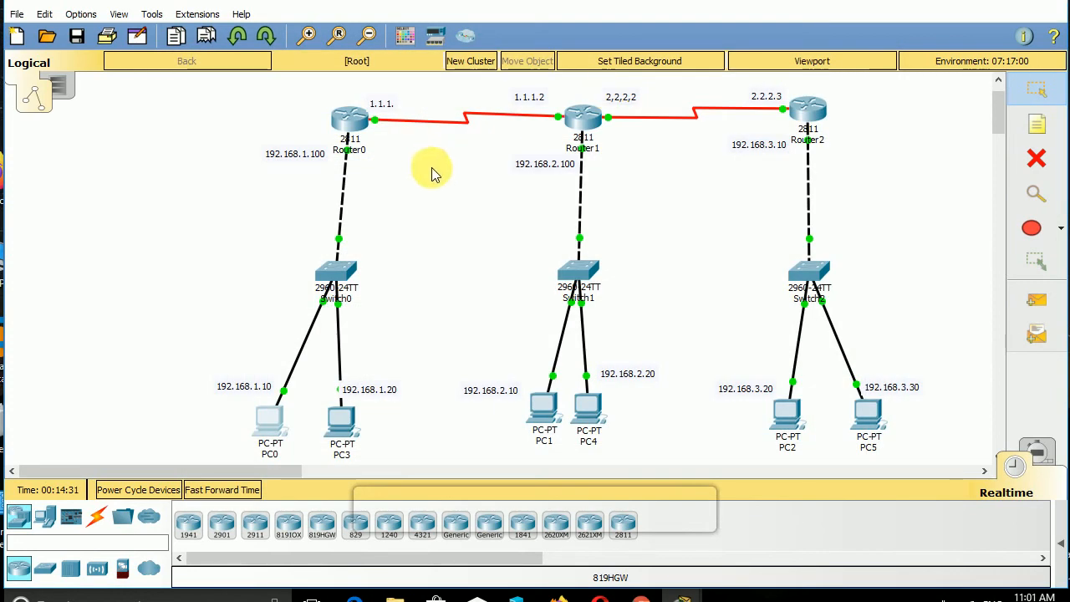
Step: Ping 192.168.3.30 from PC3's command prompt and close the PC3 window
left_click(342, 424)
left_click(641, 171)
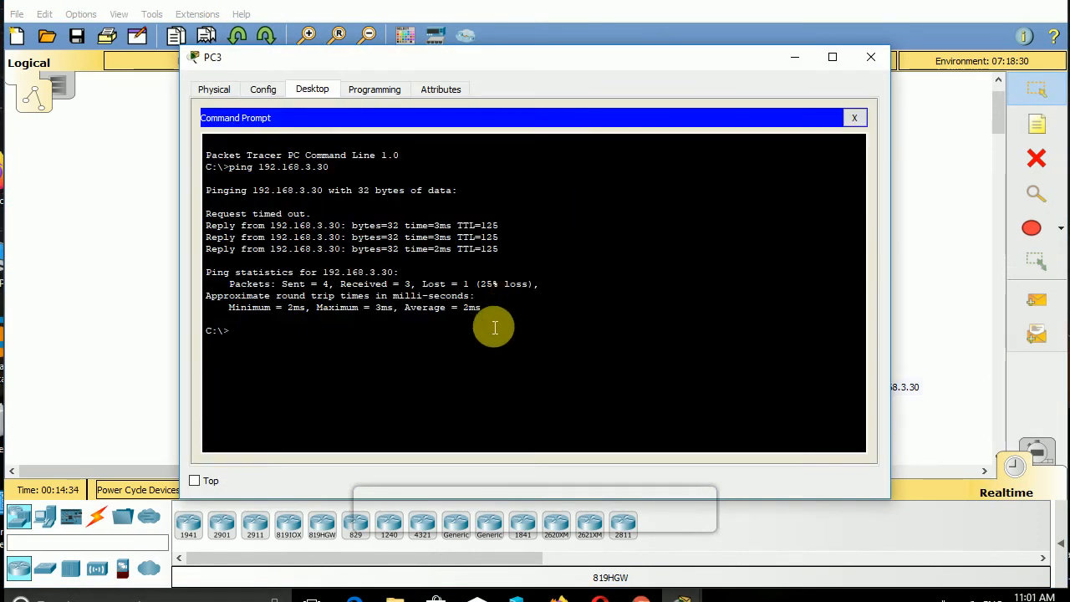
key("Up")
key("Return")
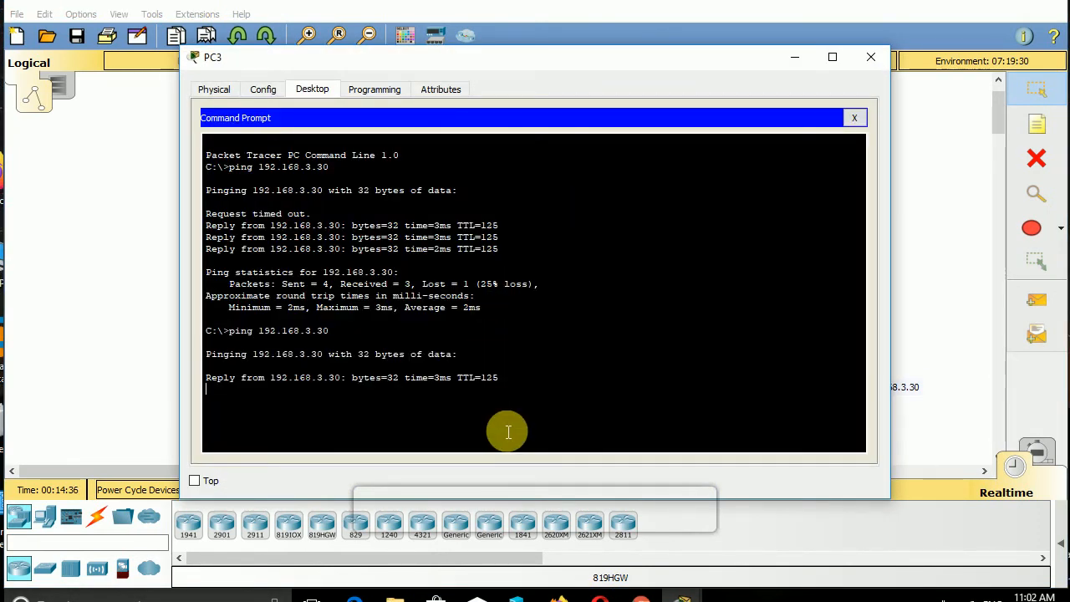
left_click(871, 57)
Step: Return to Router0's command line, rerun sh ip nat translations and examine the inside global and inside local entries
left_click(344, 125)
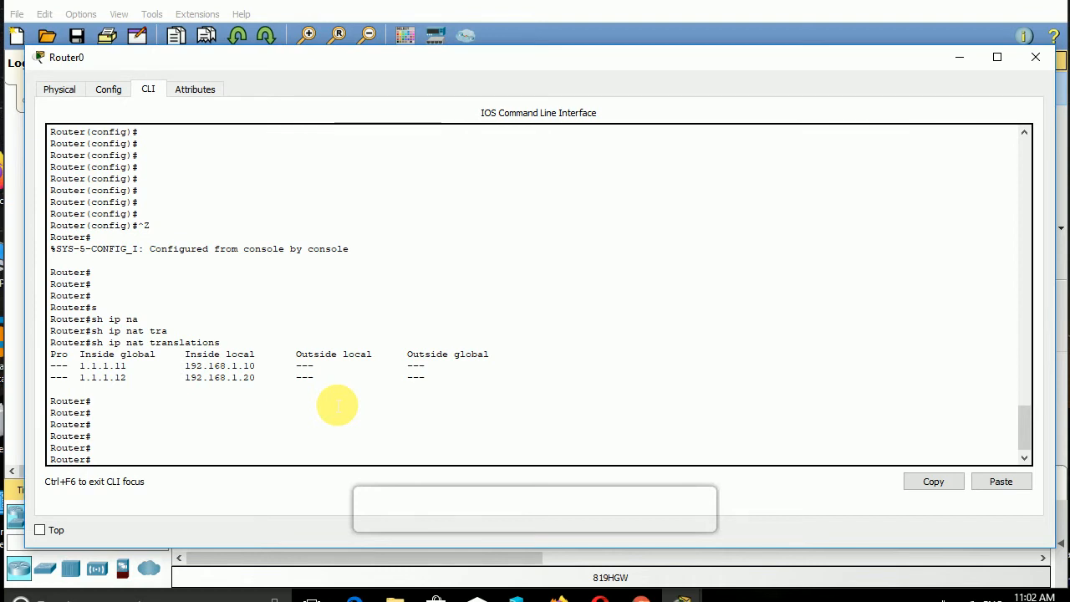
left_click(293, 438)
key("Return")
key("Return")
key("Return")
key("Return")
key("Return")
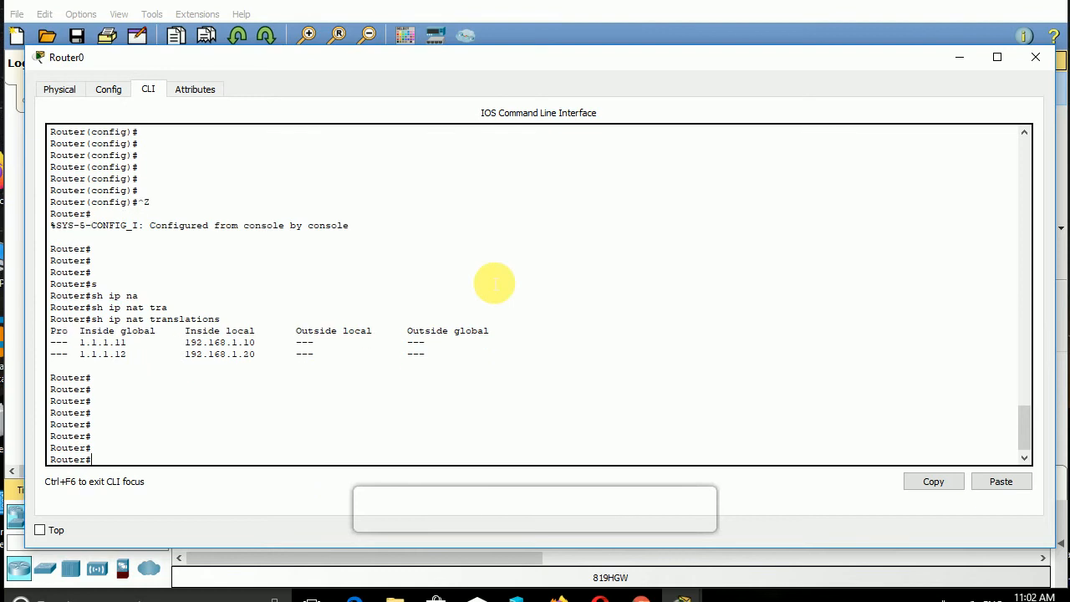
key("Up")
key("Return")
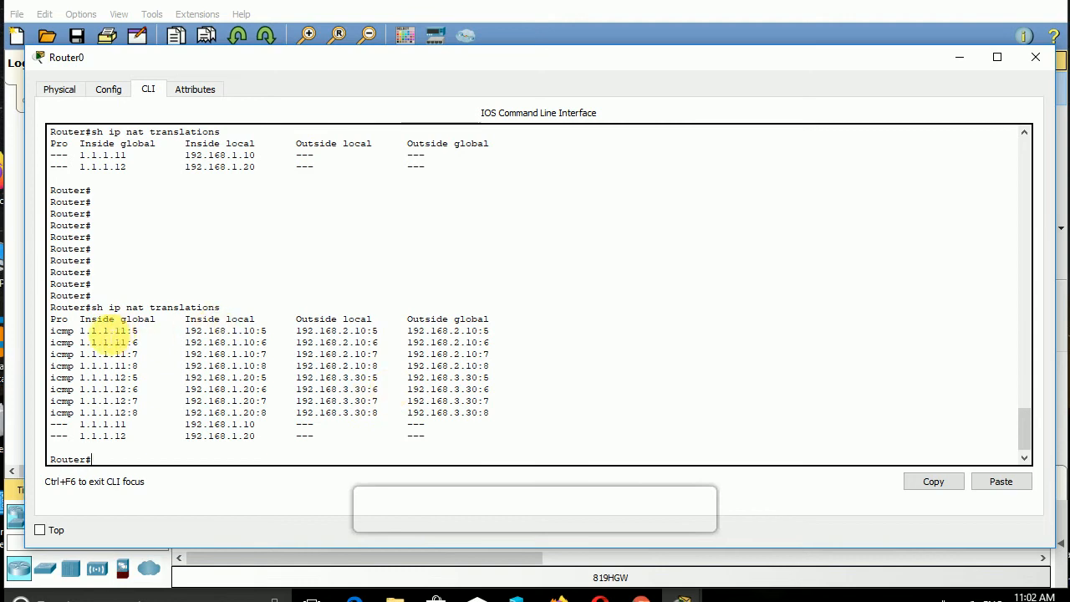
left_click_drag(102, 331, 253, 360)
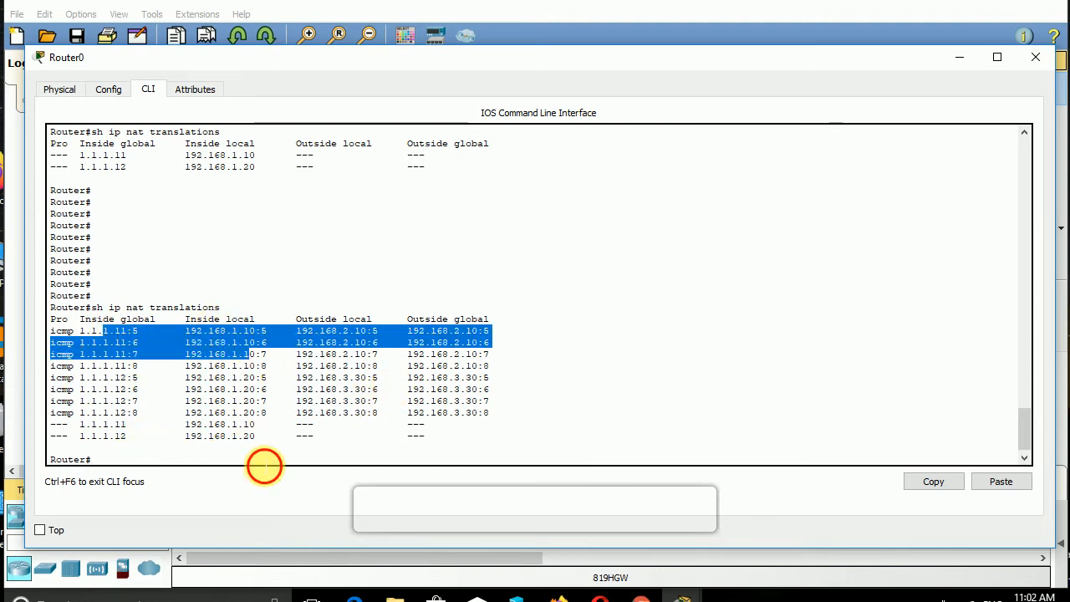
key("Return")
key("Return")
key("Return")
key("Return")
key("Return")
key("Return")
key("Return")
key("Return")
key("Return")
key("Return")
key("Return")
key("Return")
key("Return")
key("Return")
key("Return")
key("Return")
key("Return")
key("Return")
key("Return")
key("Return")
key("Return")
key("Return")
key("Return")
key("Return")
key("Return")
key("Return")
key("Return")
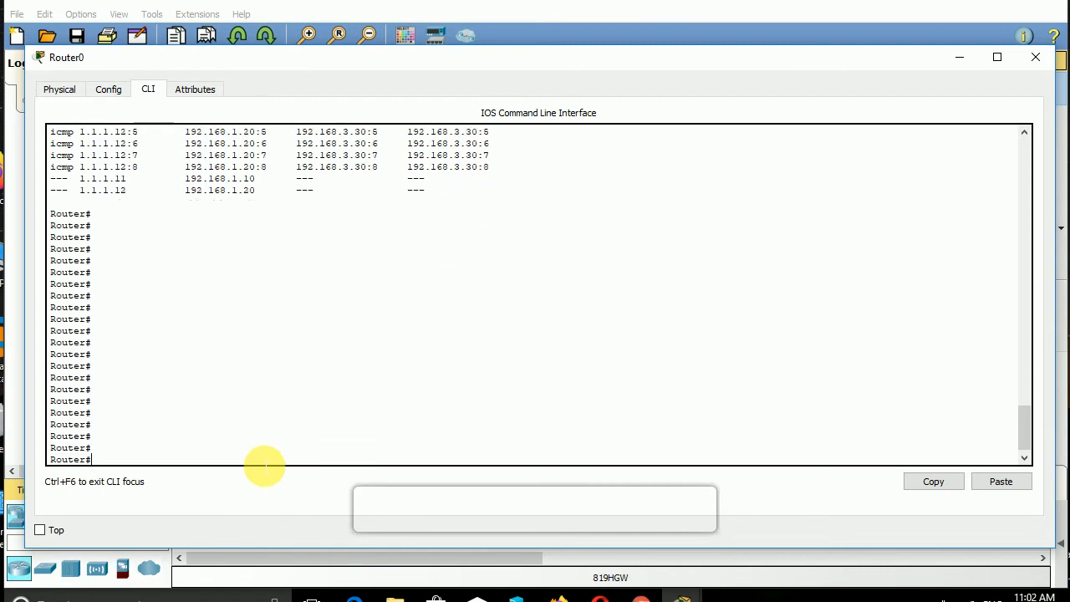
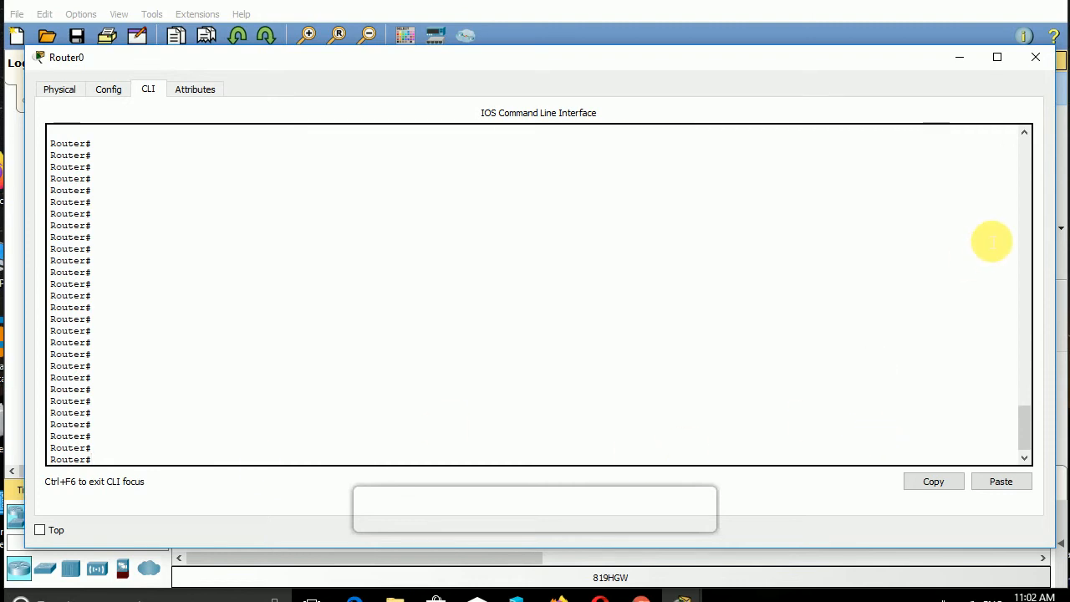
Step: Close Router0 and open the saved network file net pad without saving the current network
left_click(1034, 59)
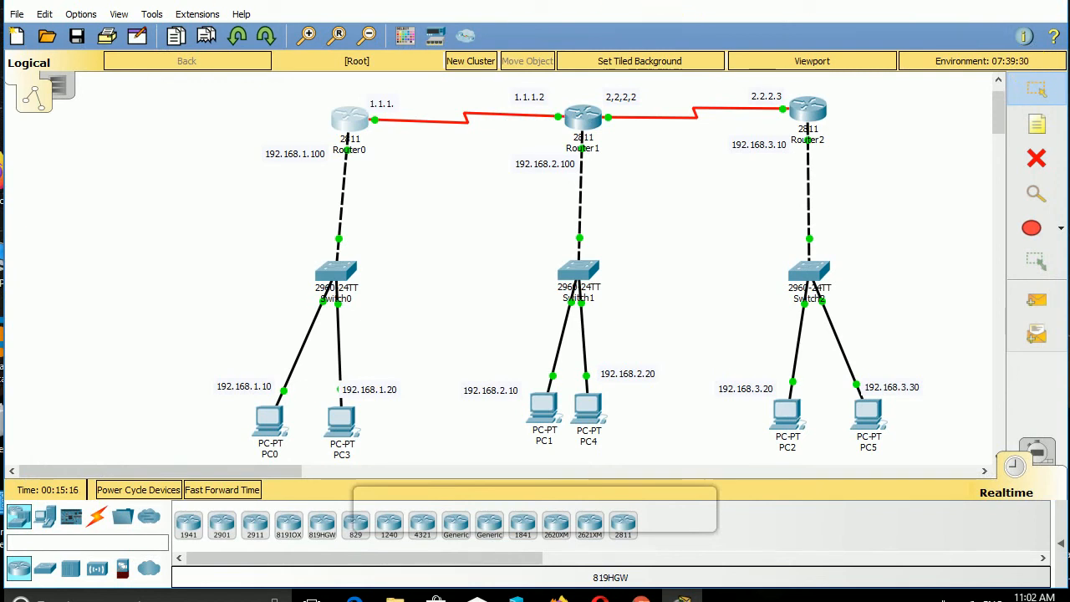
left_click(16, 14)
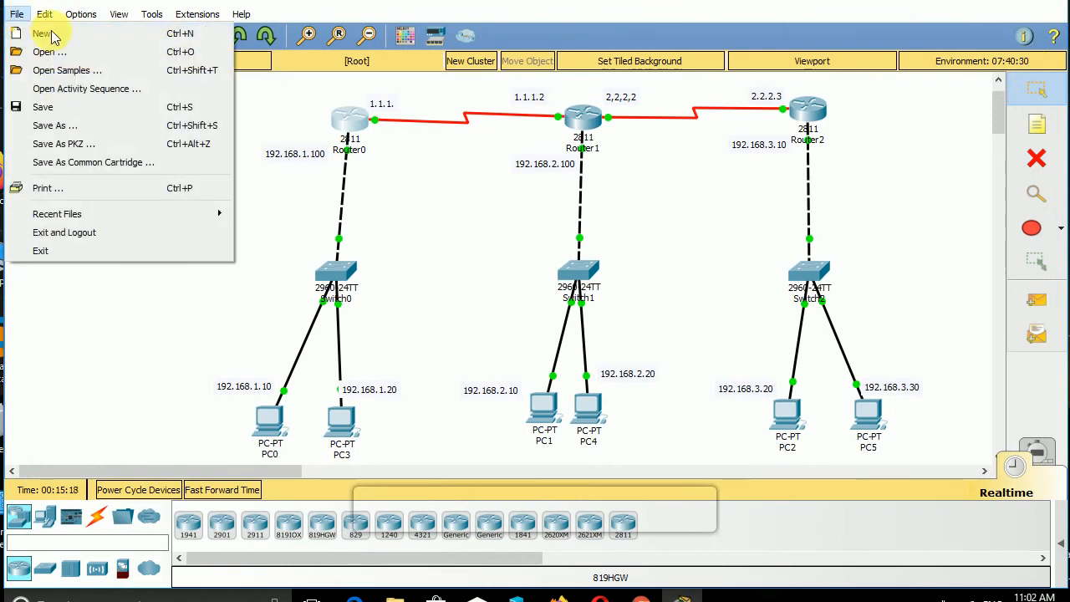
left_click(124, 51)
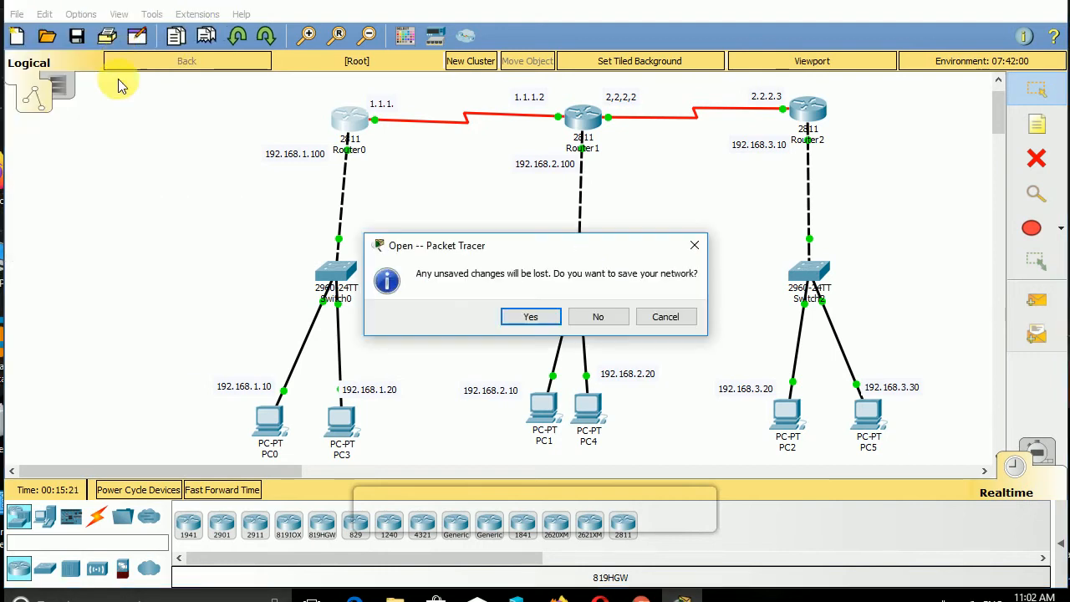
left_click(582, 318)
left_click(254, 141)
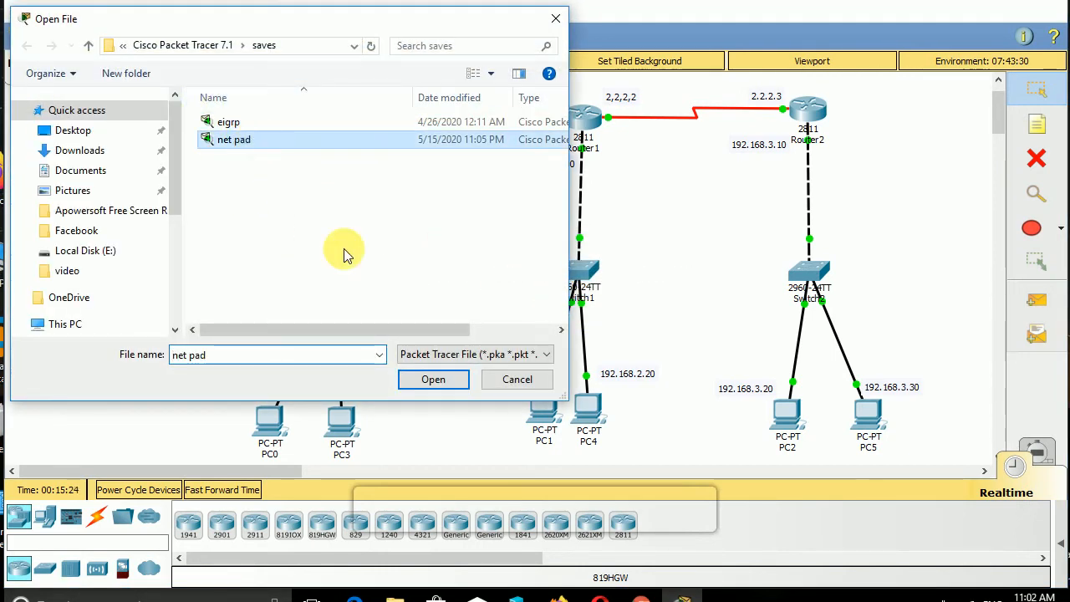
left_click(436, 384)
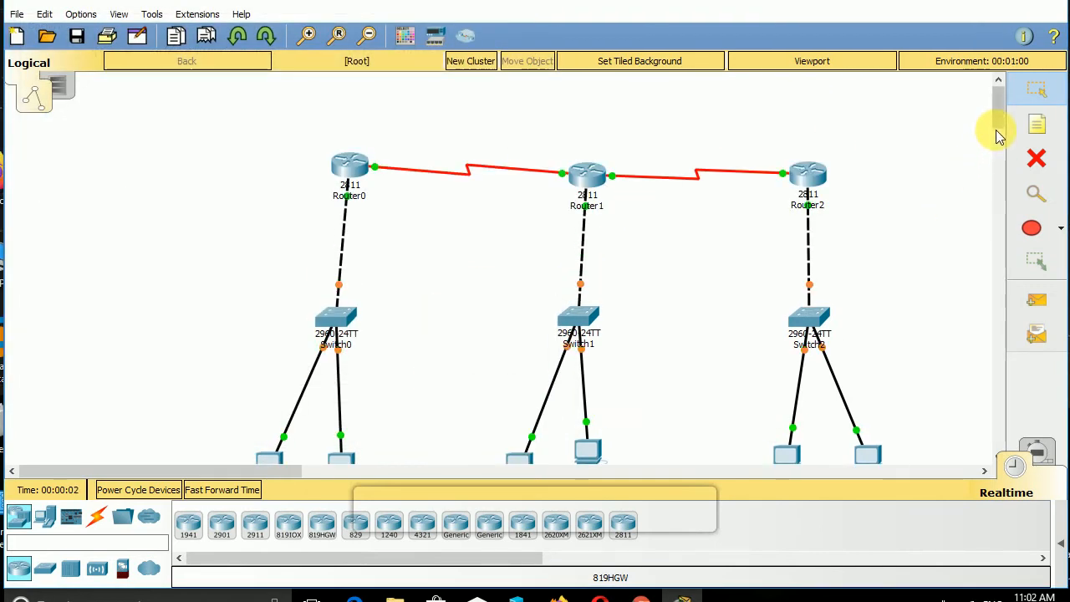
Step: Open Router0 in the newly loaded network, enlarge its window and bring up the IOS command prompt
left_click_drag(998, 115, 1001, 136)
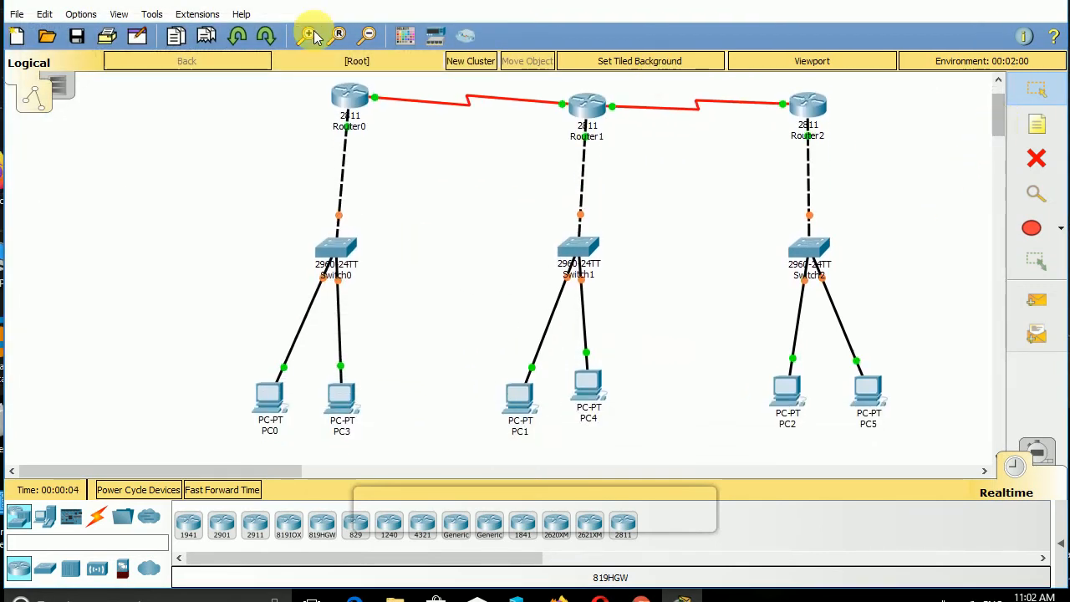
left_click(349, 93)
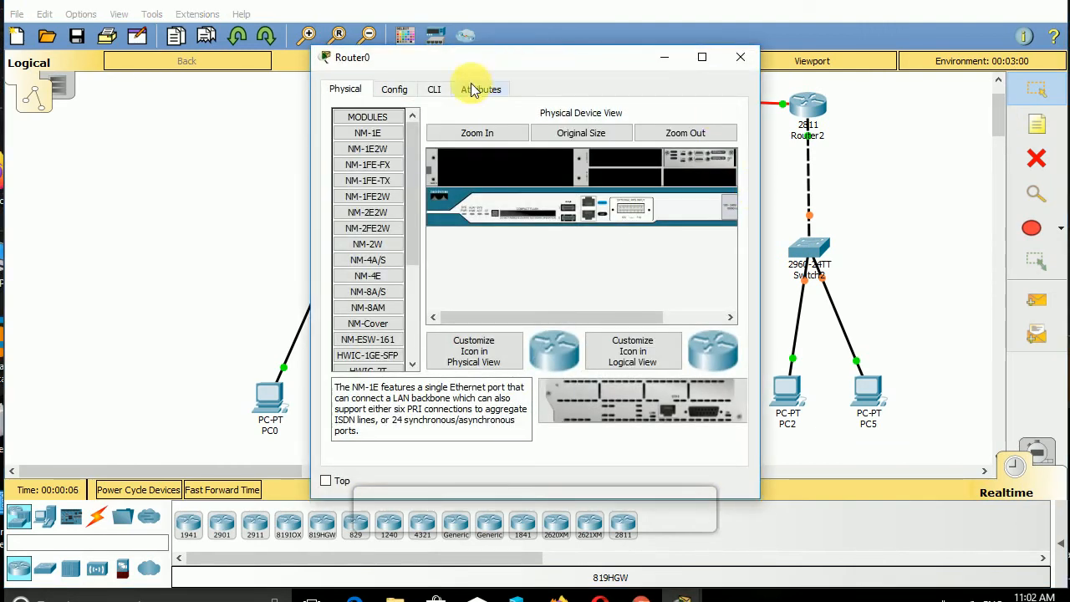
left_click_drag(772, 298, 1031, 286)
left_click_drag(319, 219, 42, 180)
left_click(163, 89)
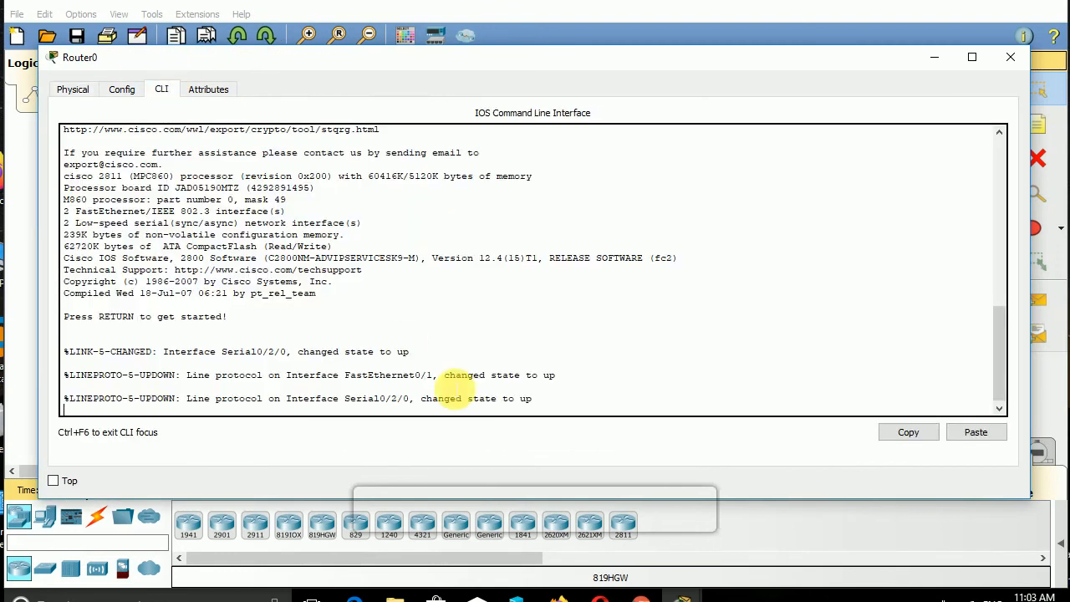
key("Return")
key("Return")
key("Return")
key("Return")
key("Return")
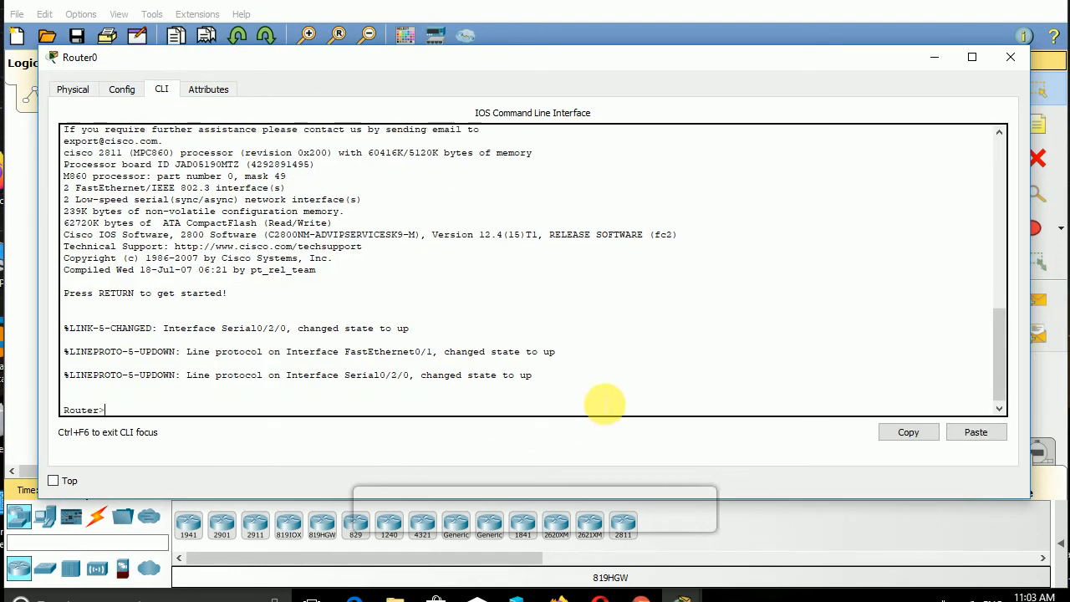
Step: Enter privileged mode with enable and global configuration mode with config t on Router0
type("ena")
key("Tab")
key("Return")
key("Return")
key("Return")
key("Return")
key("Return")
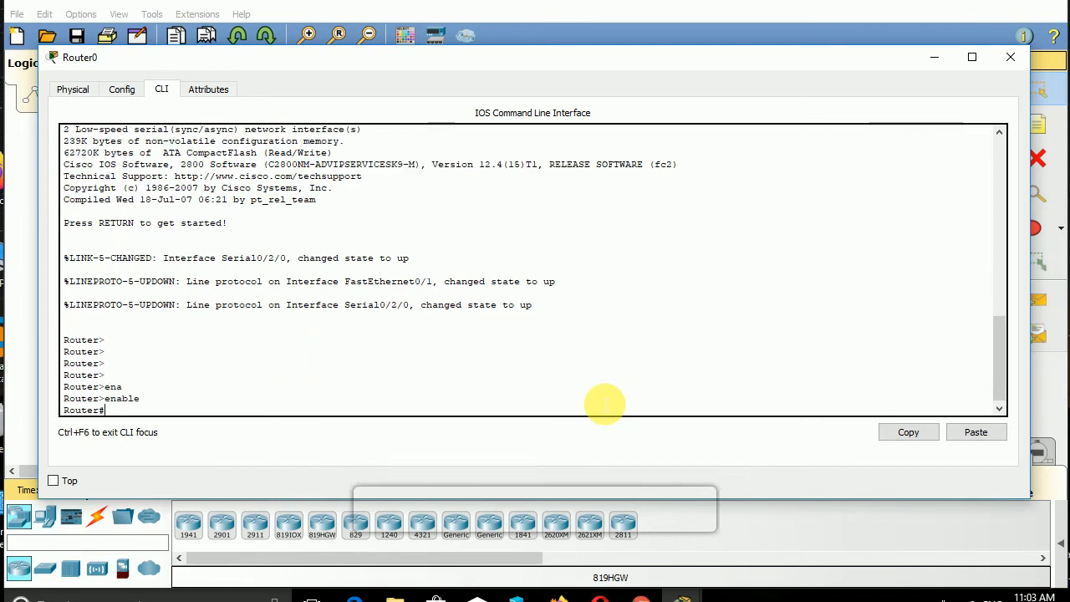
type("config t")
key("Return")
key("Return")
key("Return")
key("Return")
key("Return")
key("Return")
key("Return")
key("Return")
key("Return")
key("Return")
key("Return")
key("Return")
key("Return")
key("Return")
key("Return")
key("Return")
key("Return")
key("Return")
key("Return")
key("Return")
key("Return")
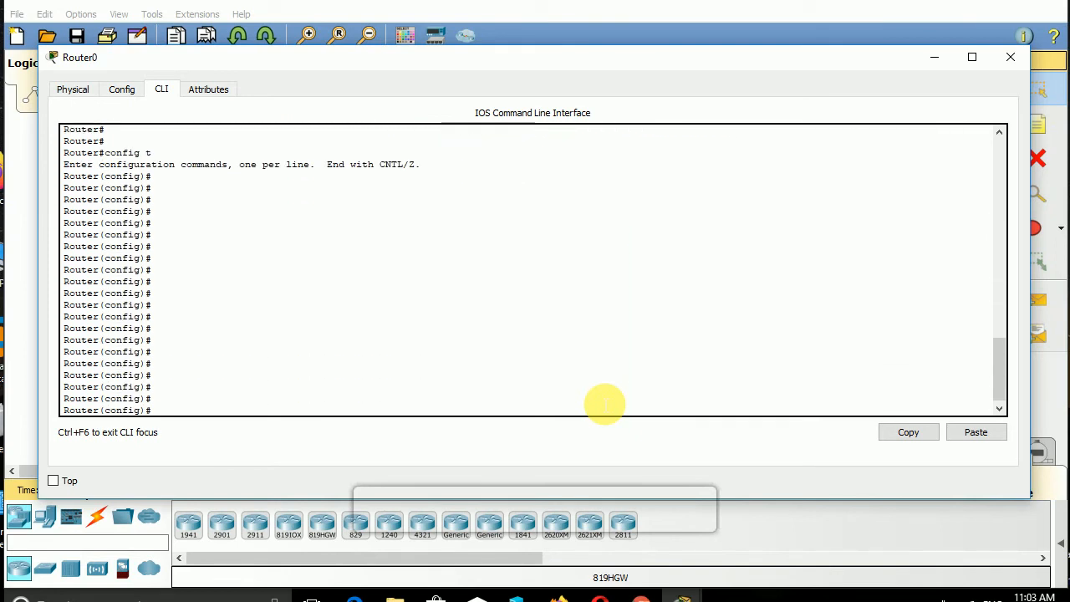
Step: Create access list 10 on Router0 permitting network 192.168.1.0 with wildcard mask 0.0.0.255
type("a")
key("Tab")
type("c")
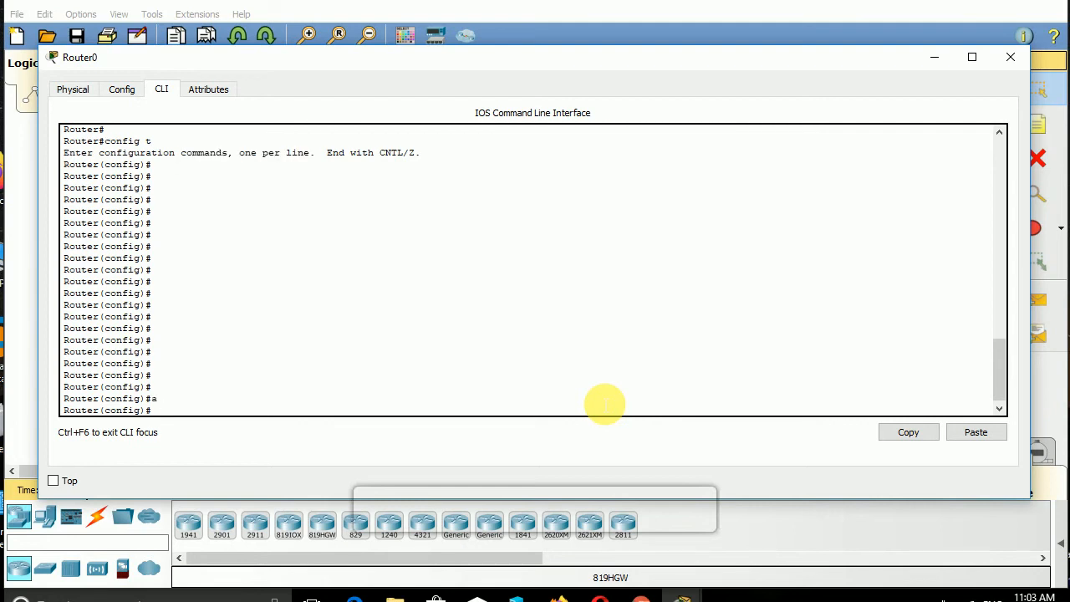
key("Tab")
type("1")
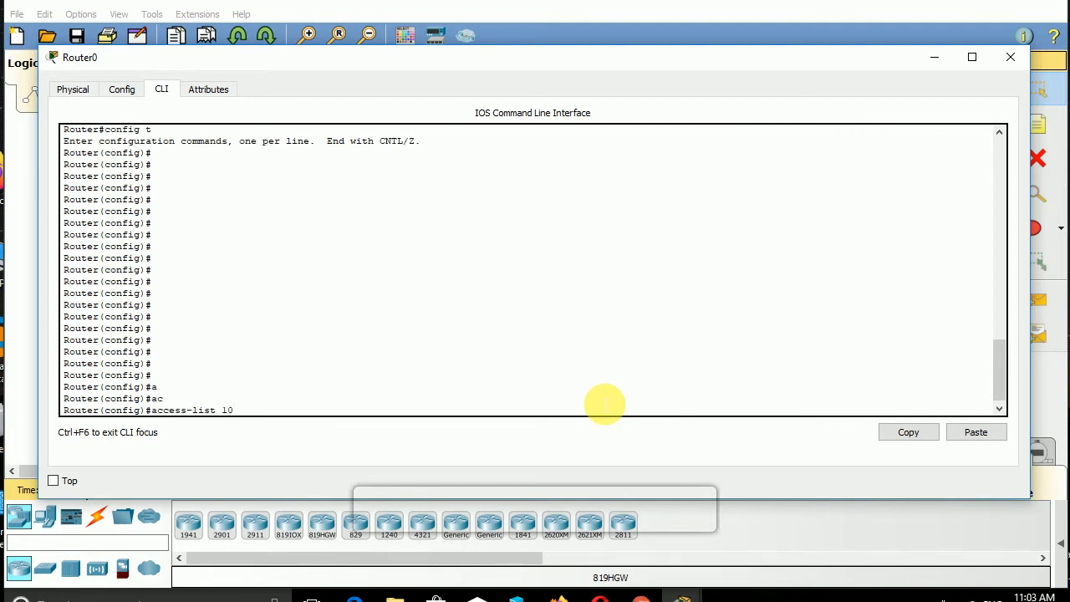
type("0 pem")
key("Tab")
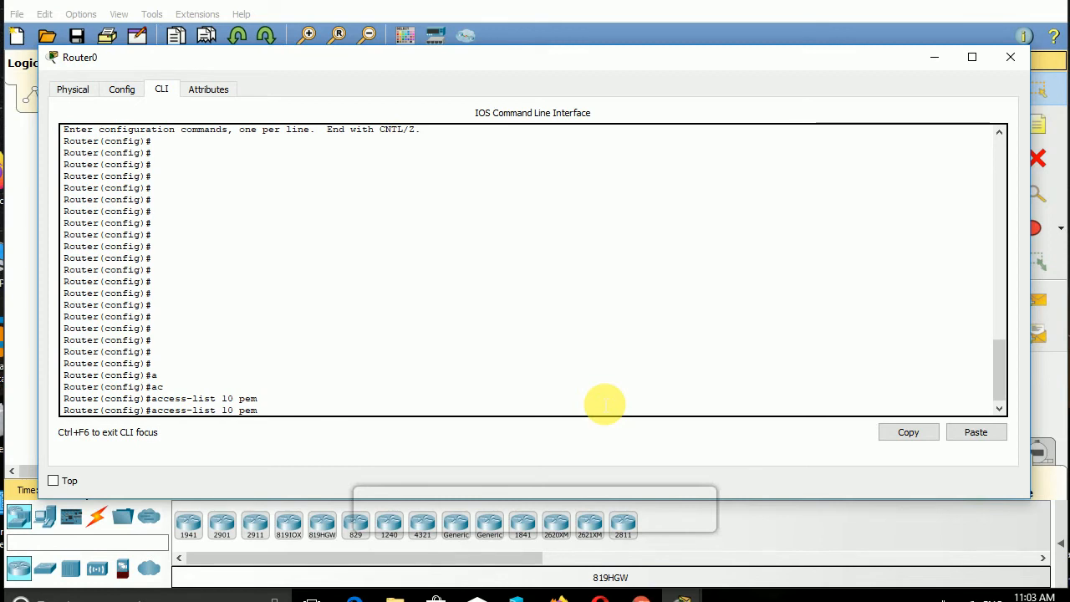
key("BackSpace")
key("BackSpace")
type("er")
key("Tab")
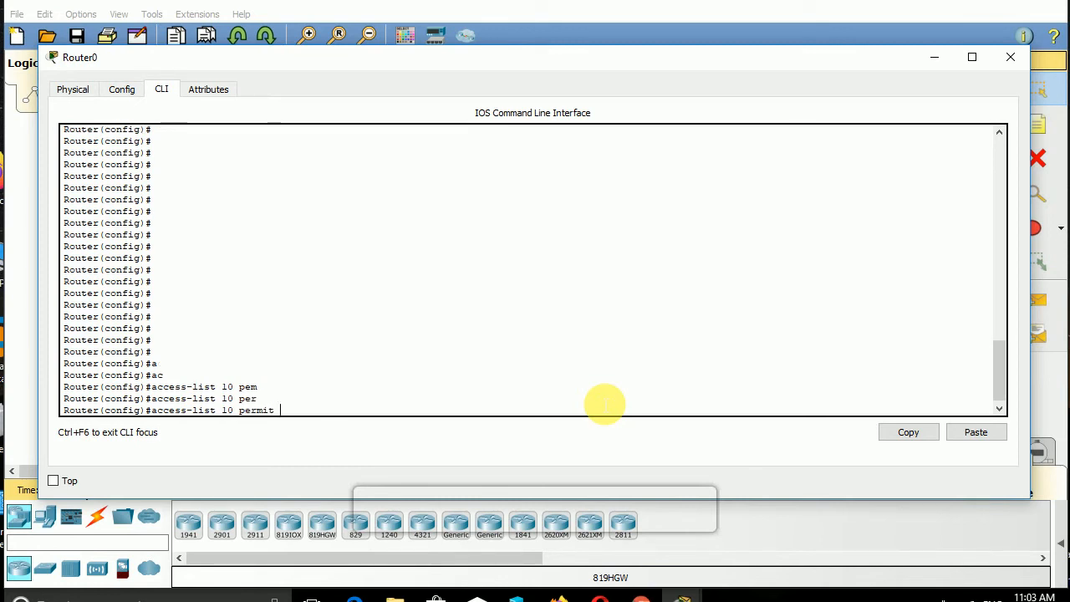
type("192.168.1.0 ?")
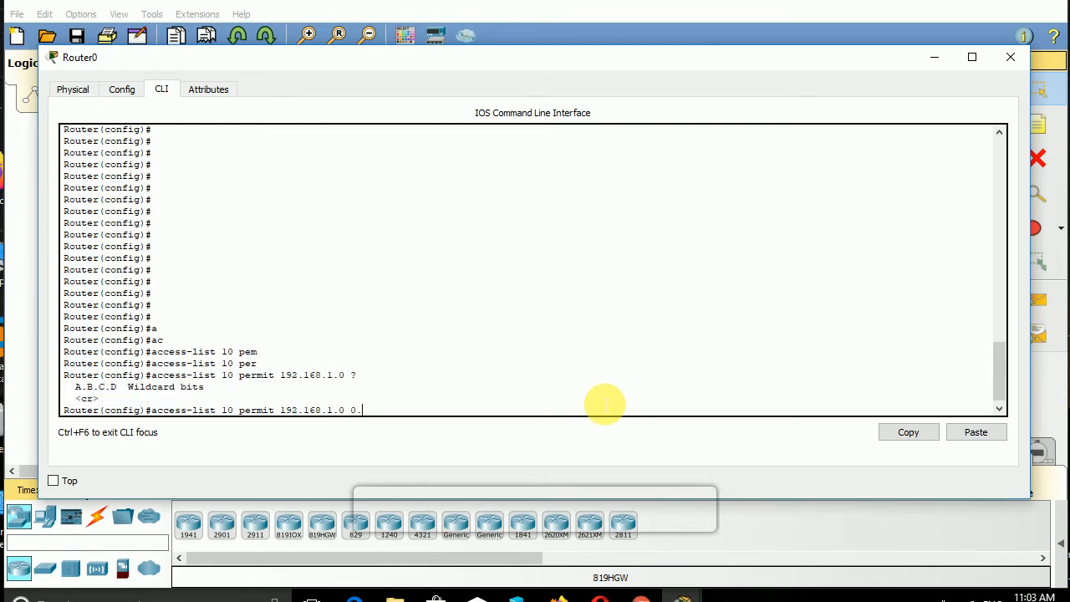
type("0.0.0.255")
key("Return")
key("Return")
key("Return")
key("Return")
Step: Create the NAT pool training on Router0 with addresses 1.1.1.51 to 1.1.1.60 and netmask 255.0.0.0
type("ip na")
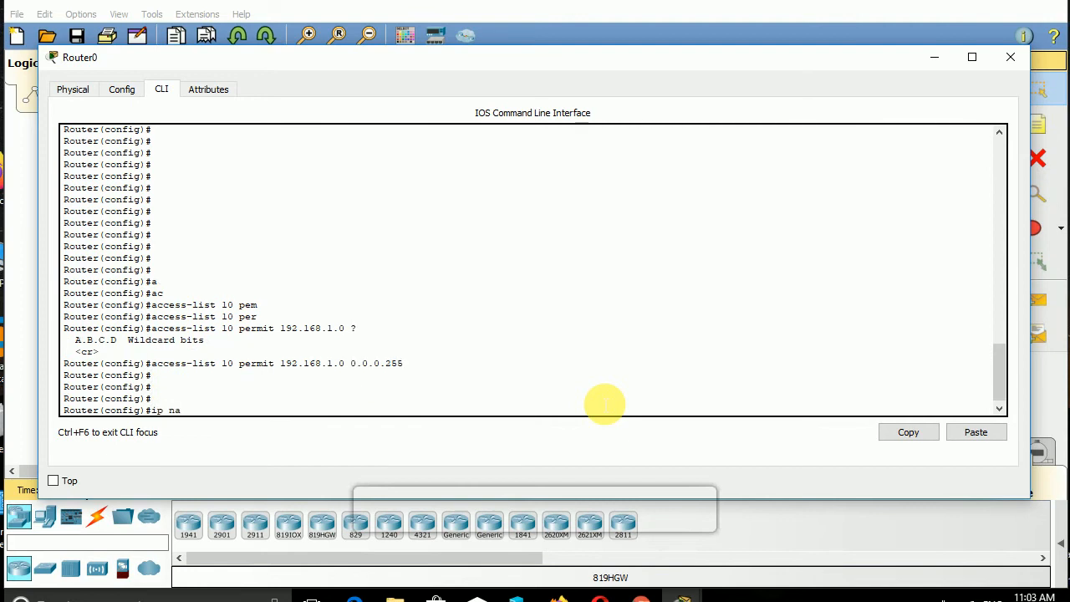
key("Tab")
type("t")
key("Tab")
type("po")
key("Tab")
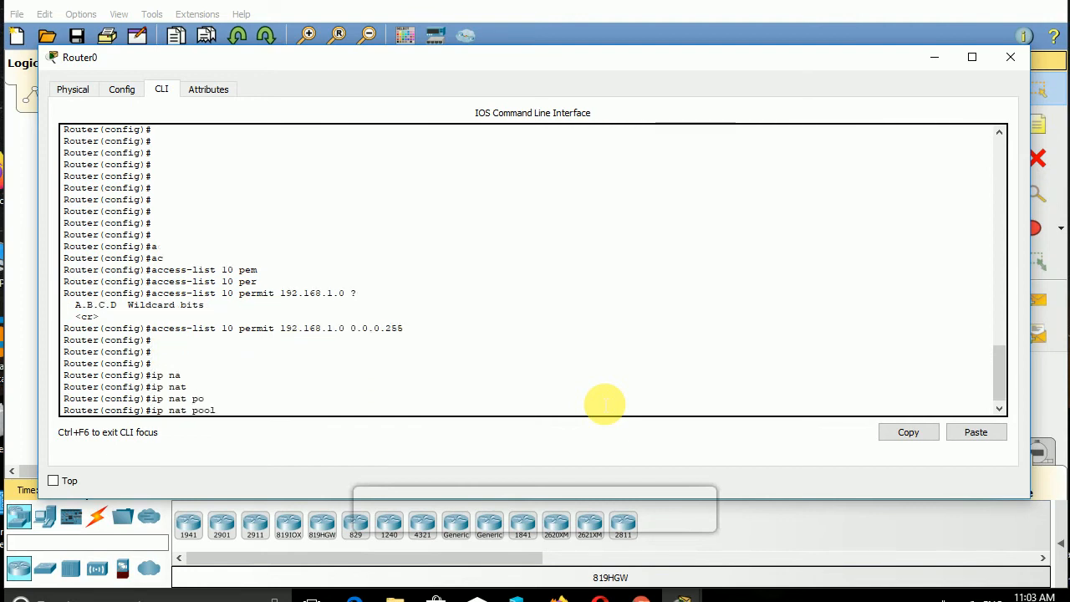
type("training ")
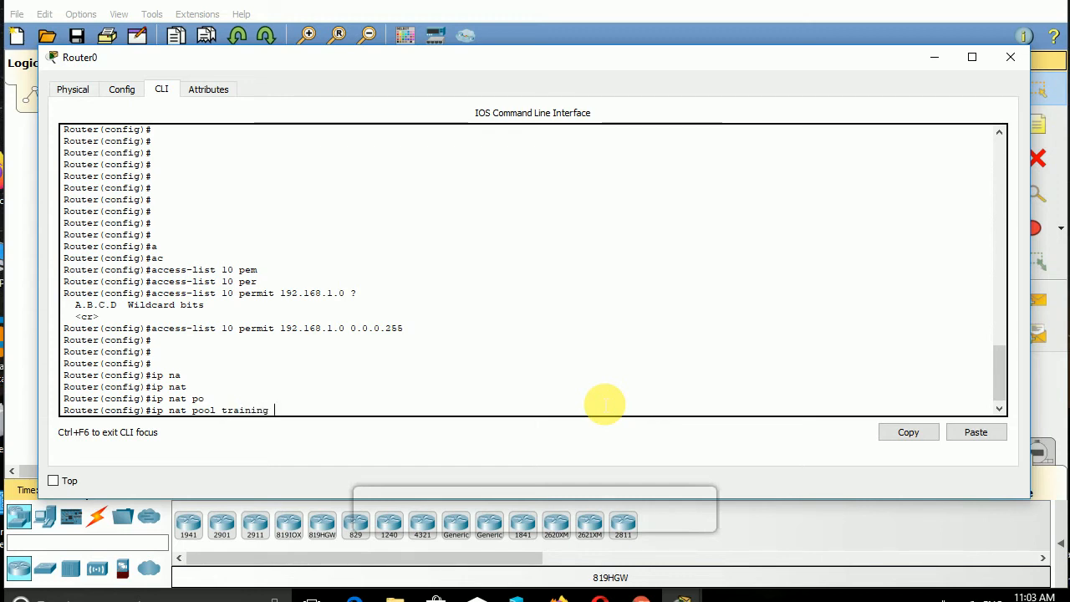
type("1.1.1.51")
type("1.1.1.60")
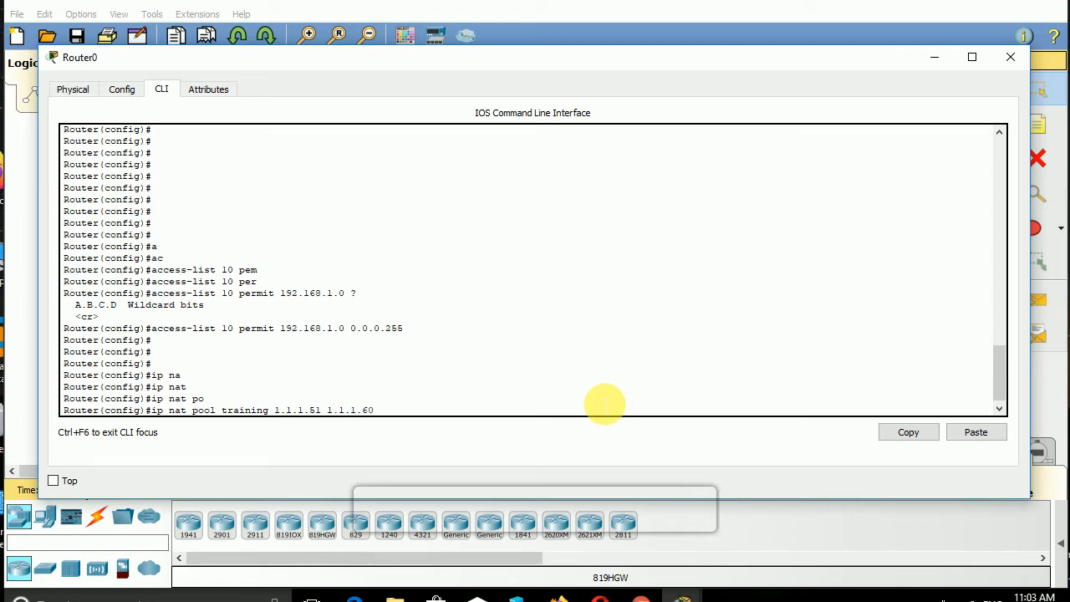
type(" net")
key("Tab")
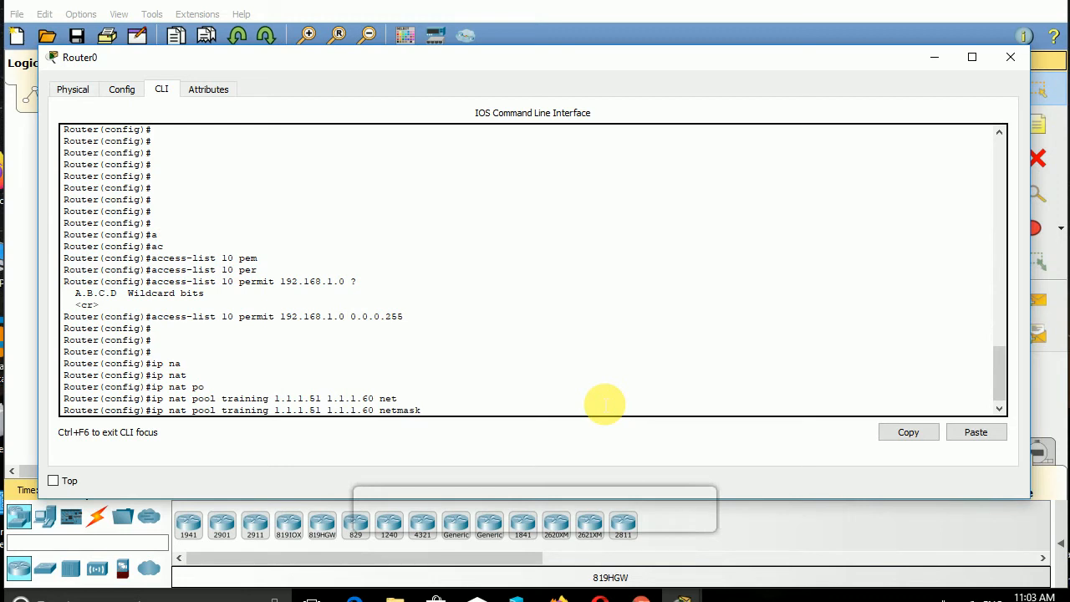
type("255.")
key("Return")
key("Return")
key("Return")
key("Return")
Step: Bind access list 10 to pool training as the inside NAT source and return to privileged mode
type("ip na")
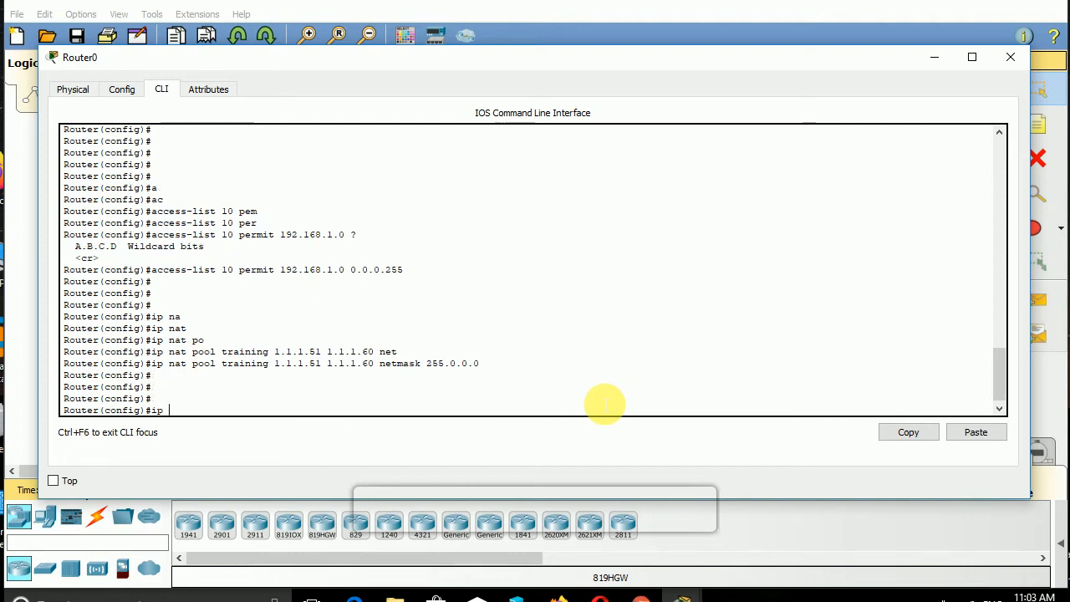
key("Tab")
key("Tab")
type("i")
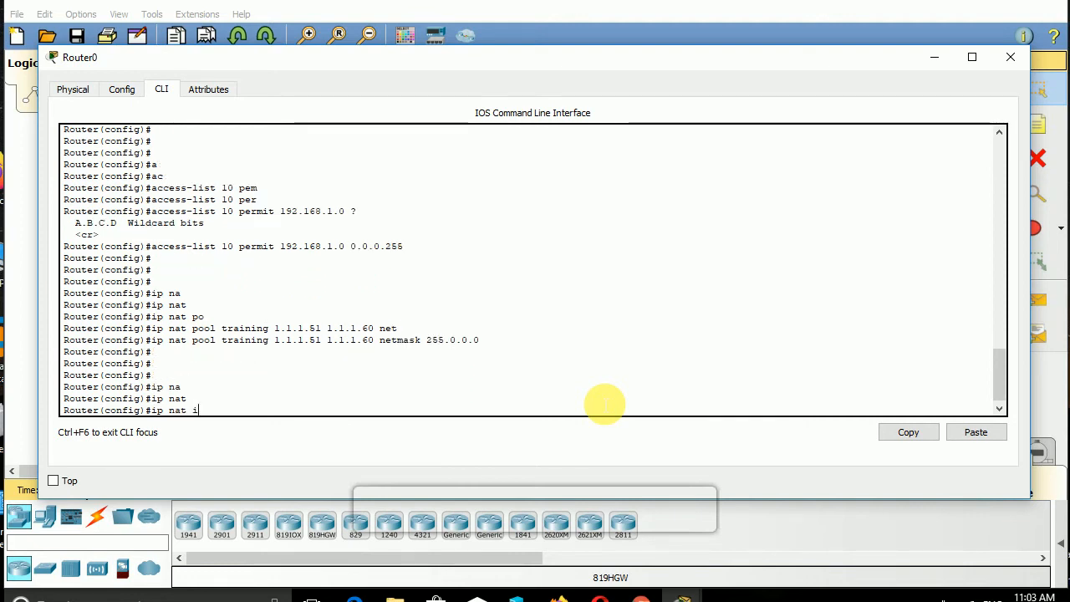
type("n")
key("Tab")
type("sou")
key("Tab")
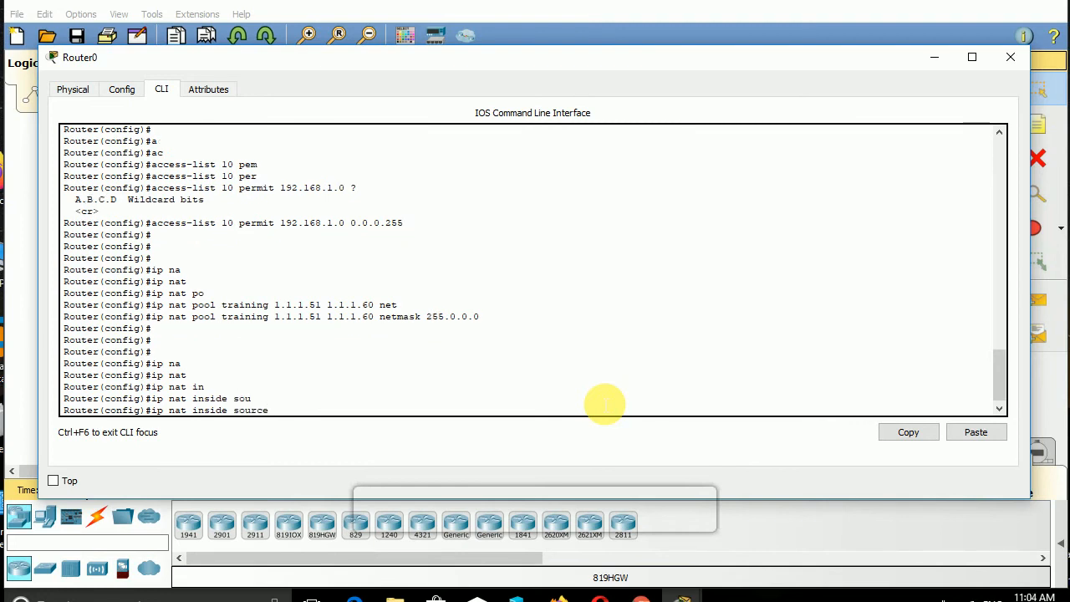
type("li")
key("Tab")
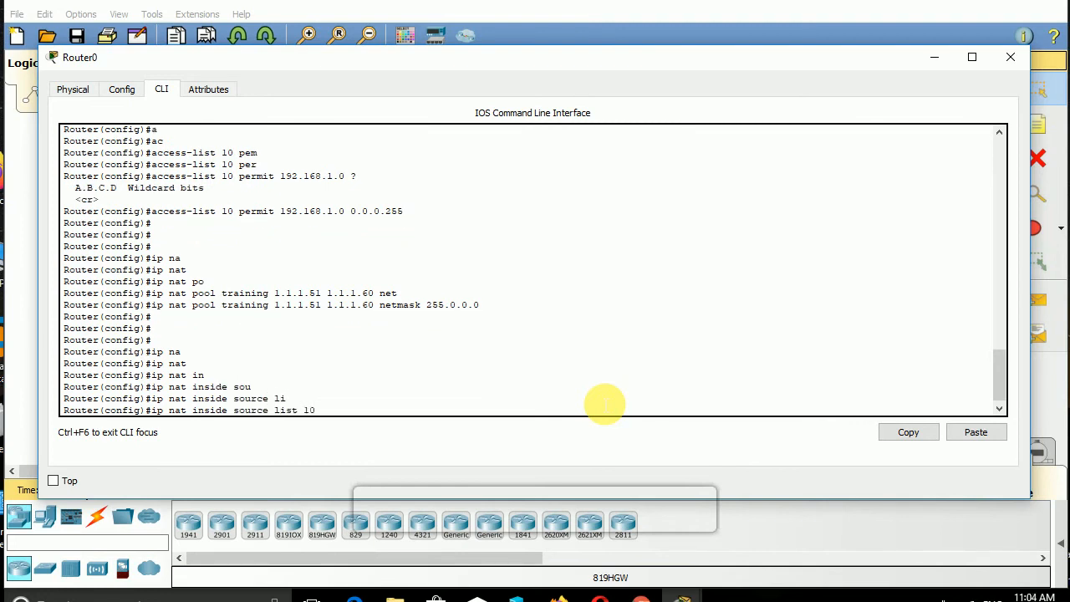
type("10 po")
key("Tab")
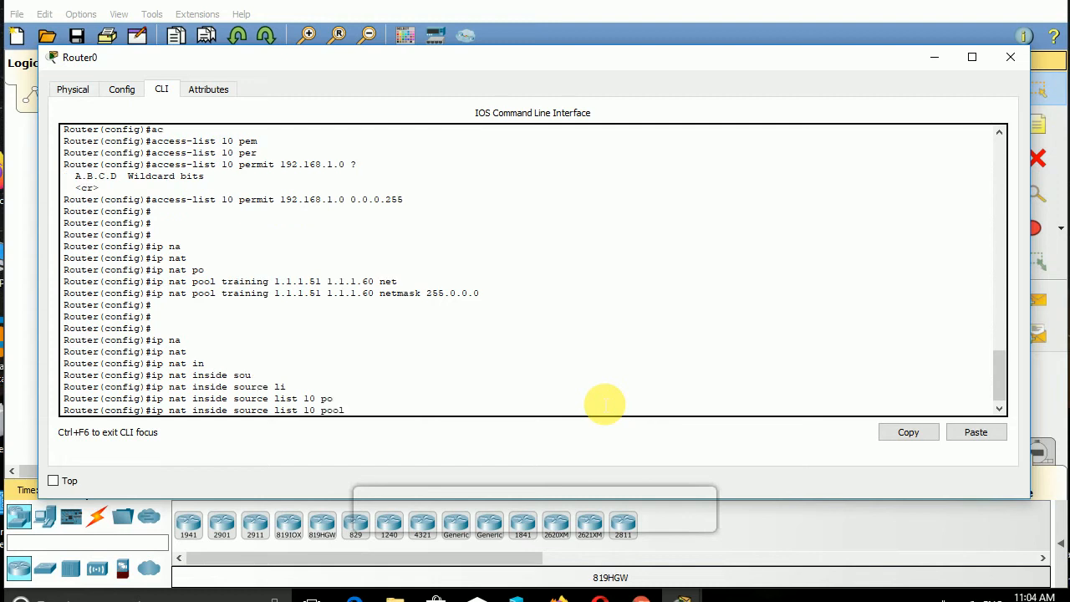
type("tra")
key("Tab")
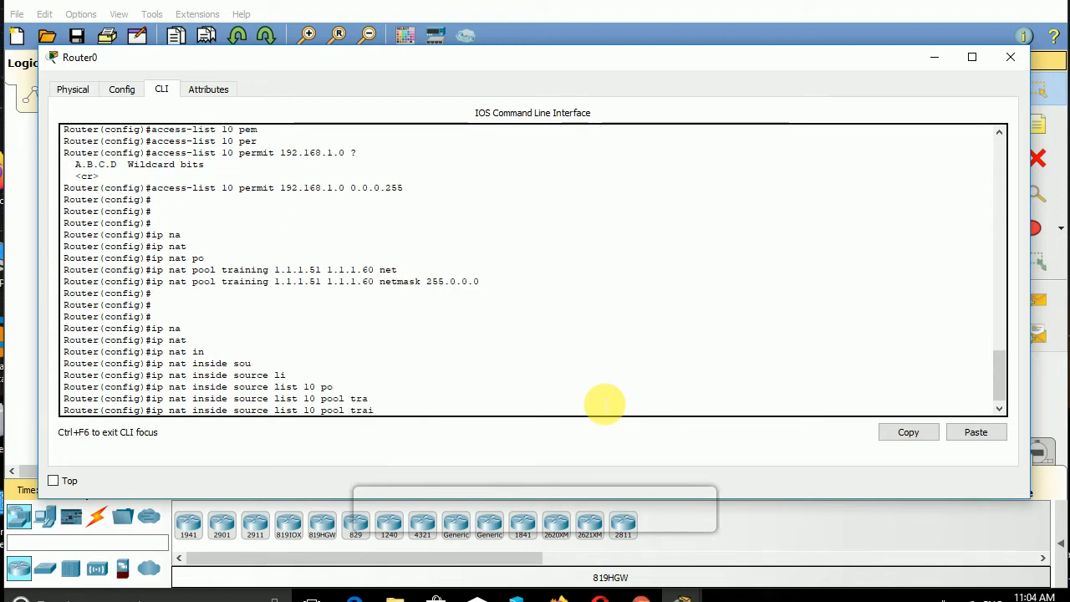
type("ining")
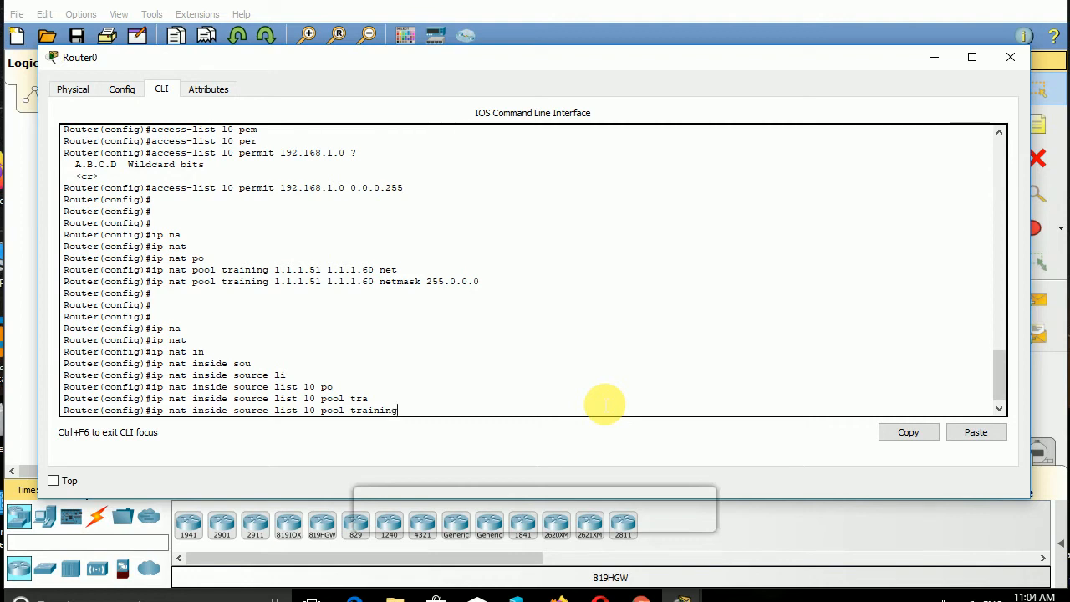
key("Return")
key("Return")
key("Return")
key("ctrl+z")
key("Return")
key("Return")
key("Return")
Step: Display Router0's NAT translation table with sh ip nat translations
type("s")
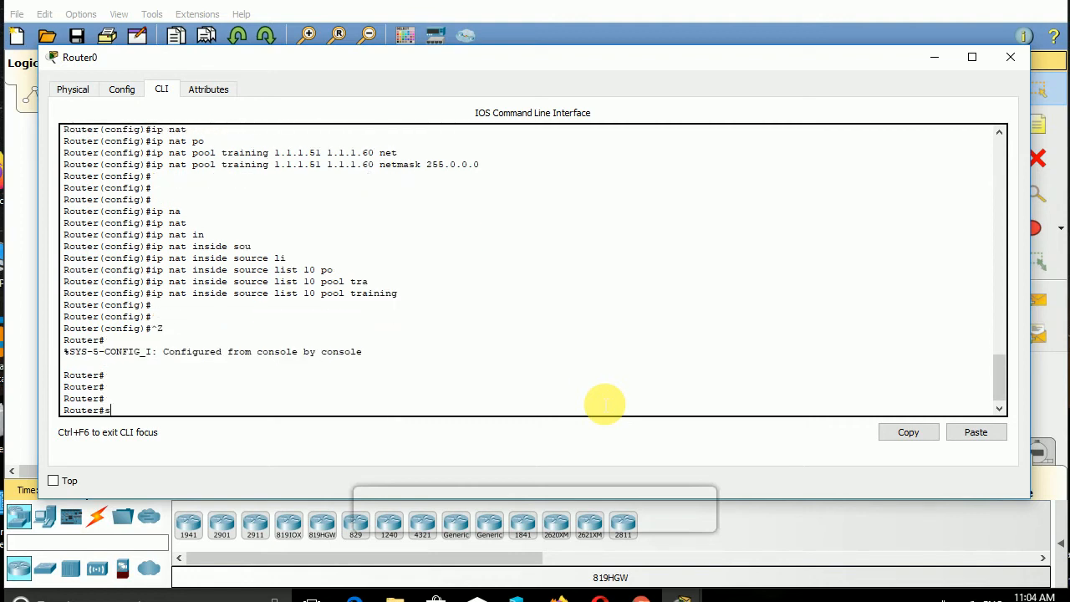
key("Tab")
type("h o")
key("Tab")
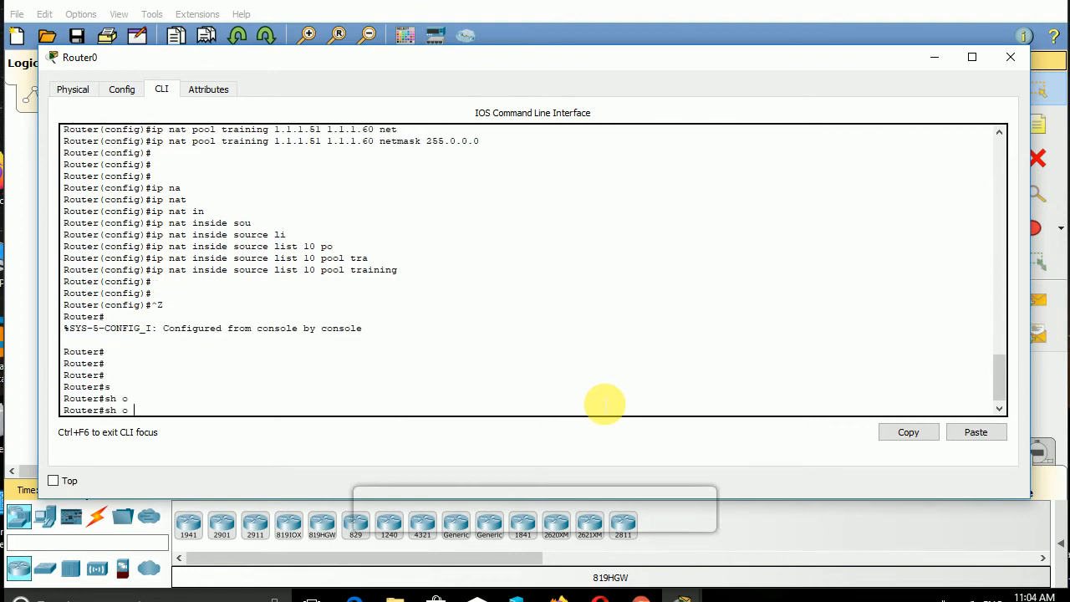
key("BackSpace")
key("BackSpace")
key("BackSpace")
key("BackSpace")
key("Tab")
type("h")
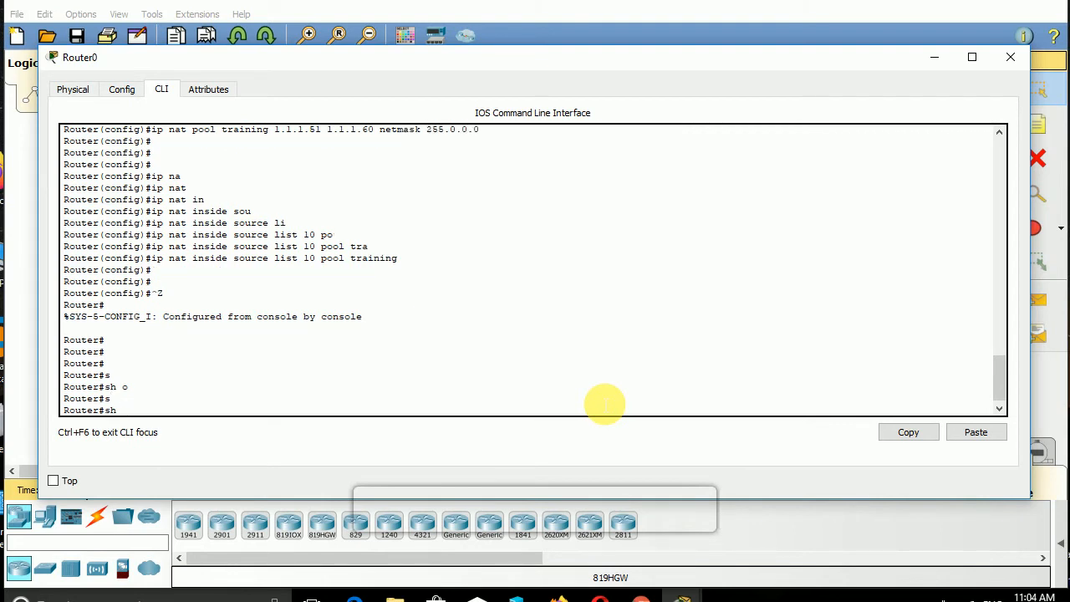
type(" ip nat")
key("Tab")
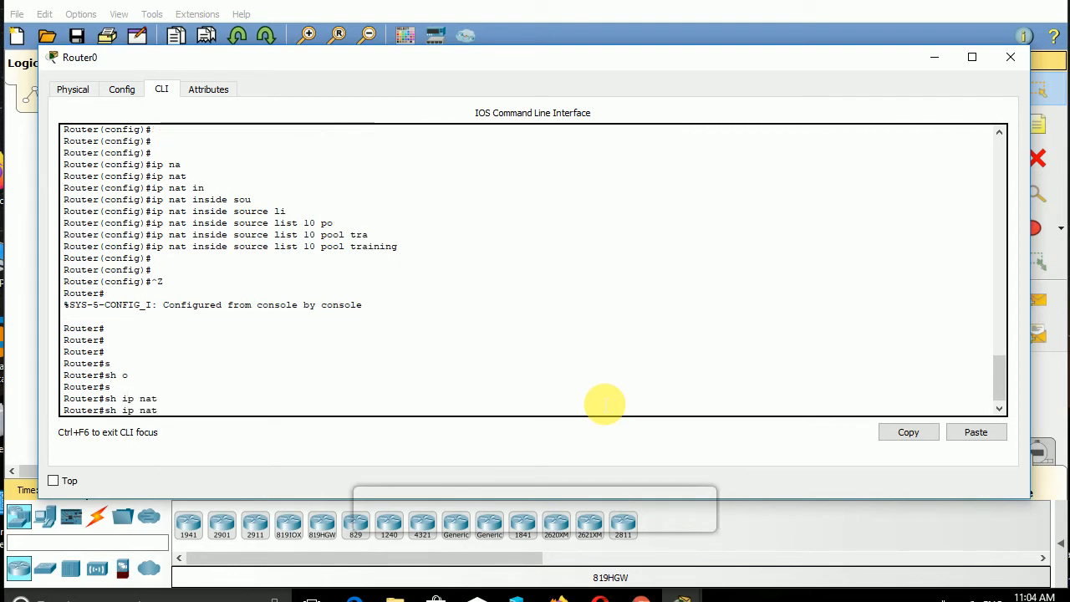
type("tr")
key("Tab")
key("Return")
key("Return")
key("Return")
key("Return")
key("Return")
key("Return")
key("Return")
key("Return")
key("Return")
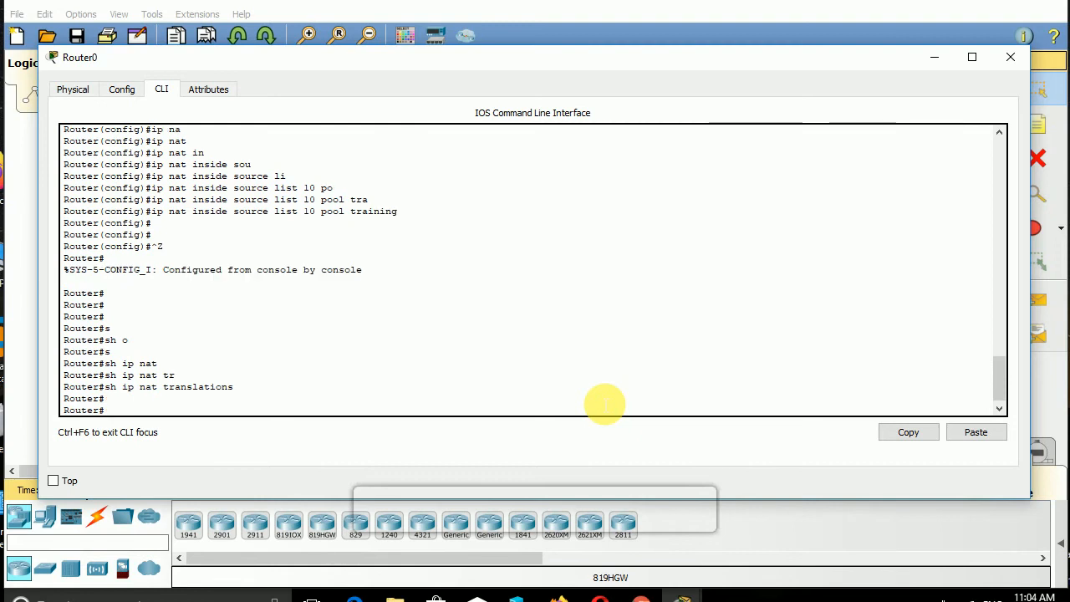
key("Return")
key("Return")
key("Return")
key("Return")
key("Return")
key("Return")
key("Return")
key("Return")
key("Return")
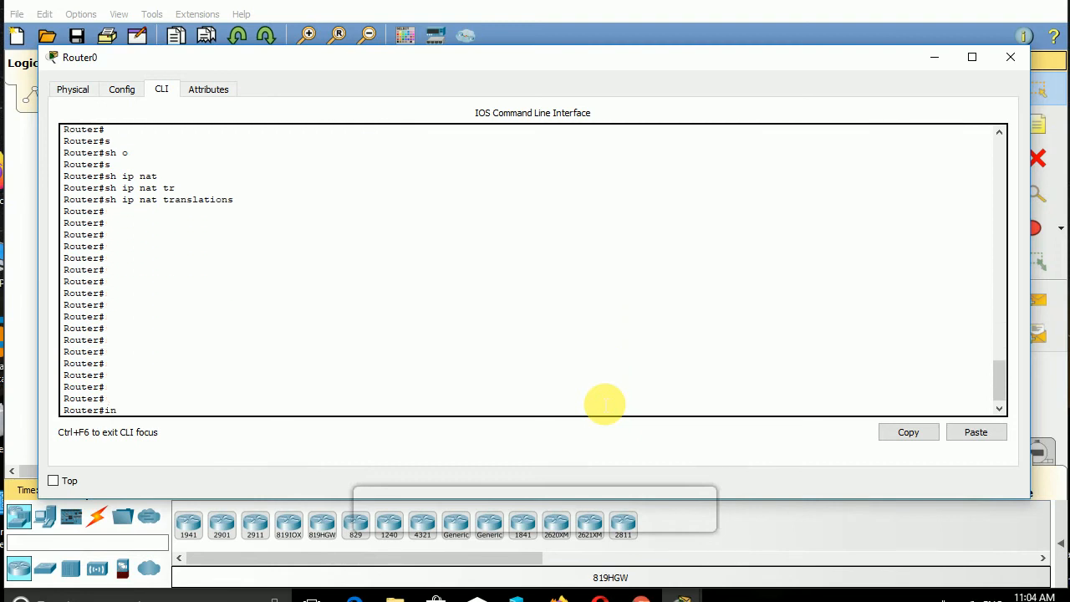
Step: Enter global configuration mode on Router0 with config t
type("config t")
key("Return")
key("Return")
key("Return")
key("Return")
key("Return")
Step: Configure interface fastEthernet 0/1 as the NAT inside interface and exit to global configuration mode
type("in")
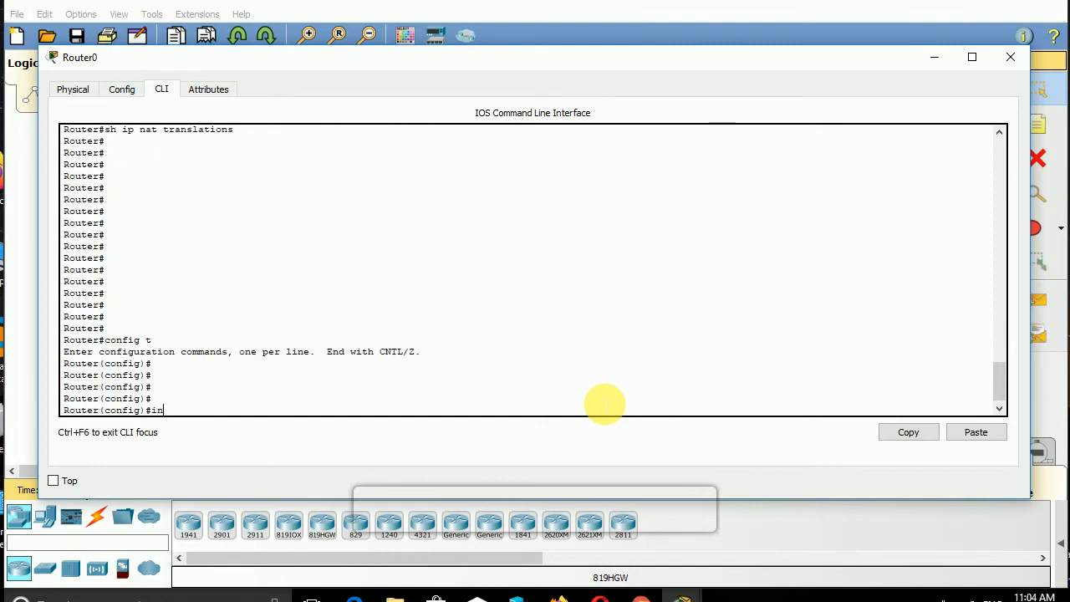
type("t")
key("Tab")
type("fa")
key("Tab")
type("0")
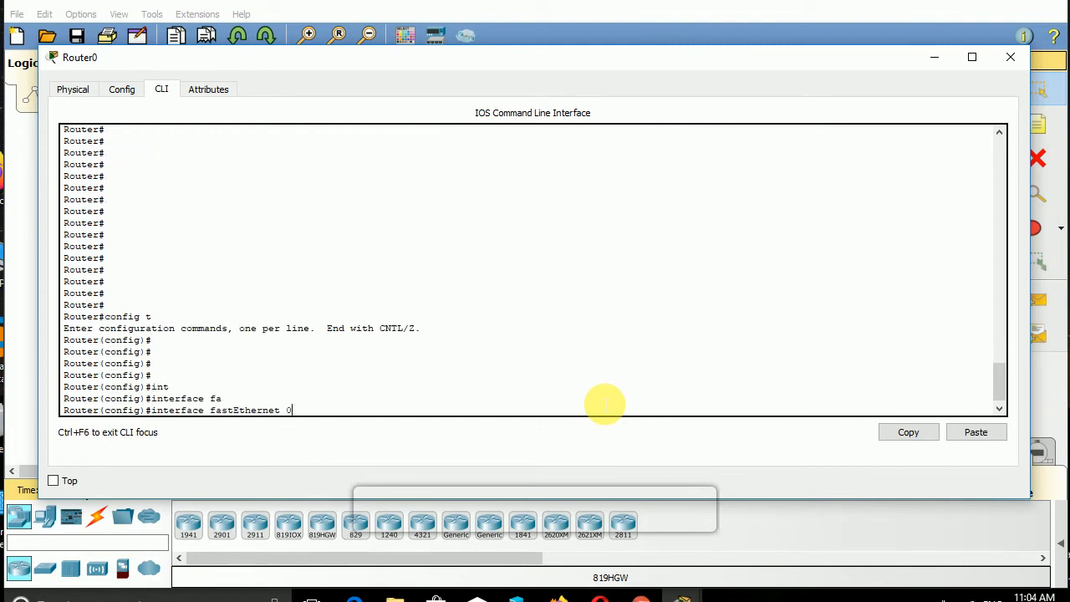
type("/1")
key("Return")
type("ip ")
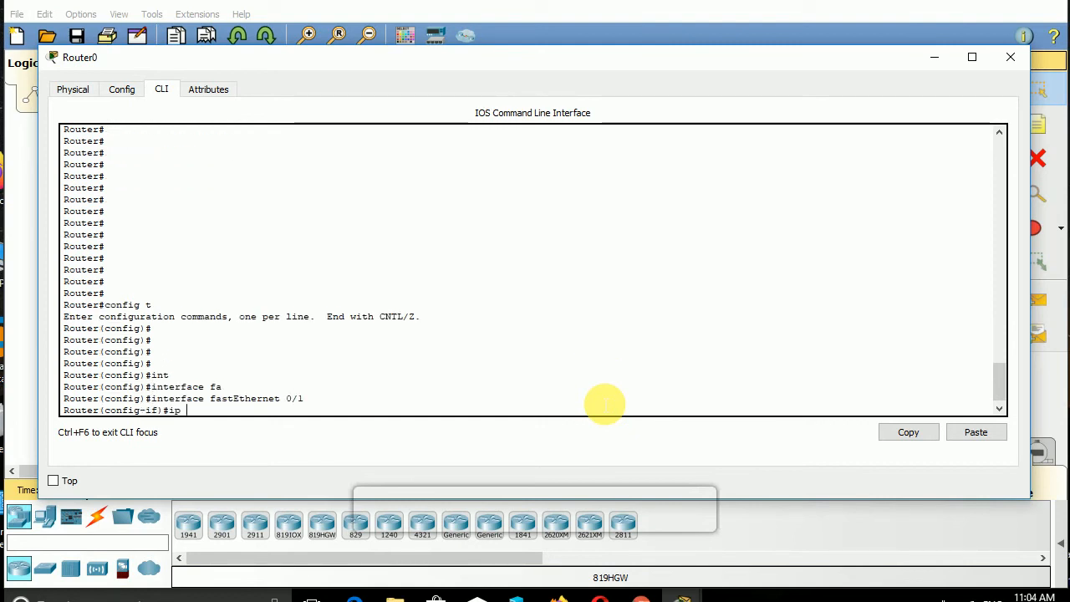
type("na")
key("Tab")
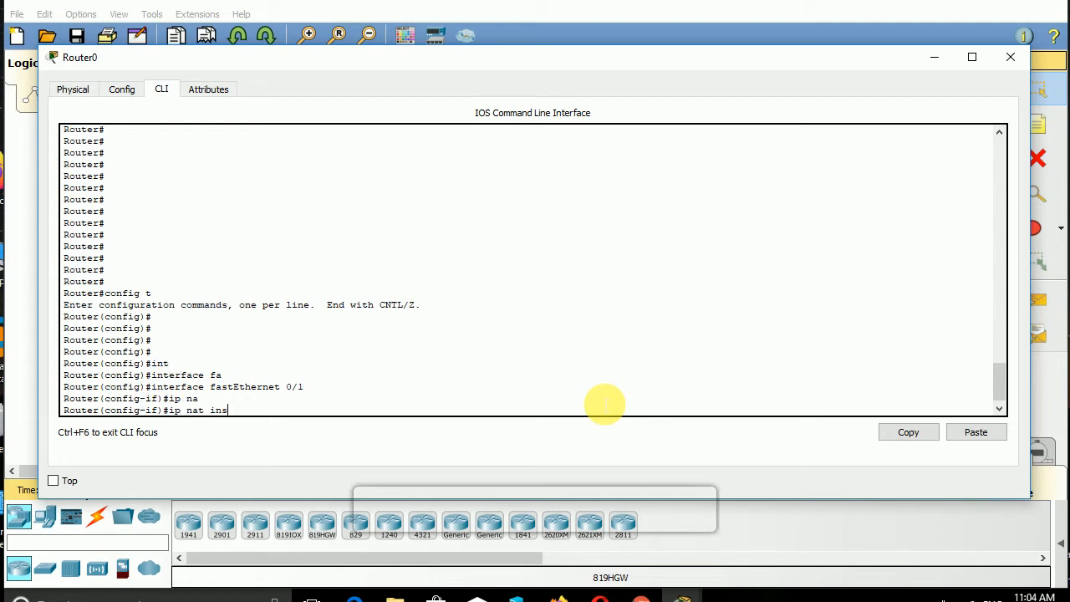
type("insi")
key("Tab")
key("Return")
key("Return")
key("Return")
key("Return")
key("Return")
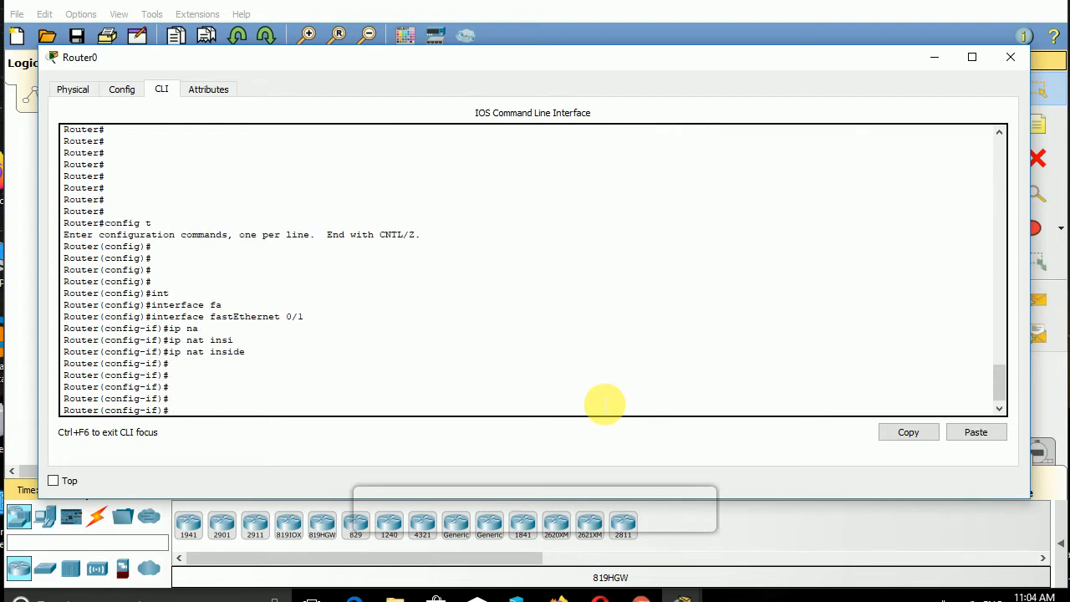
type("exit")
key("Return")
key("Return")
key("Return")
key("Return")
key("Return")
key("Return")
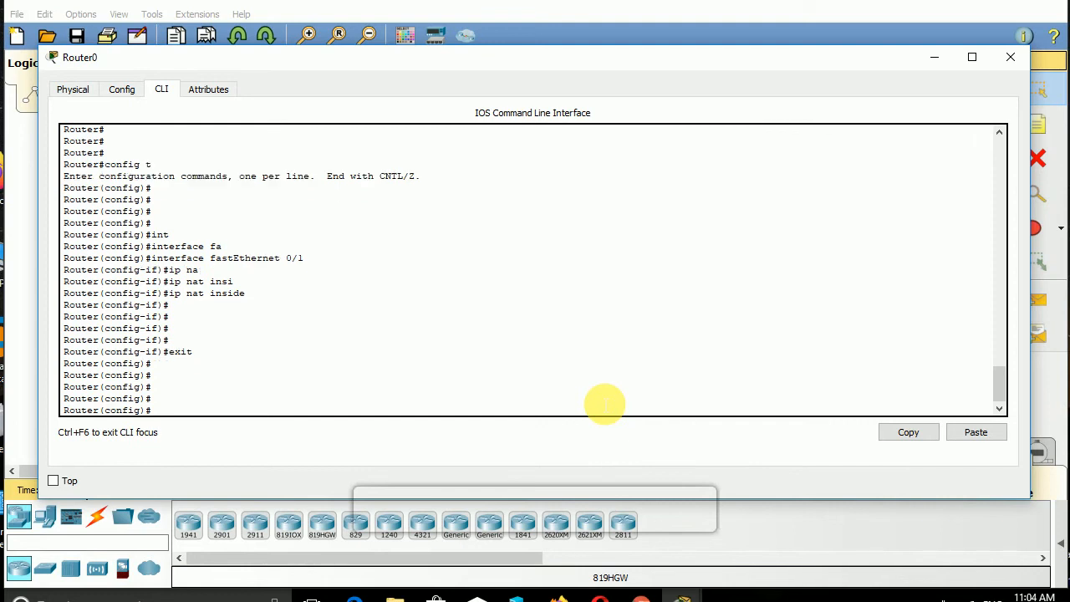
Step: Configure interface serial 0/2/0 as the NAT outside interface and return to privileged mode
type("int")
key("Tab")
type("ser")
key("Tab")
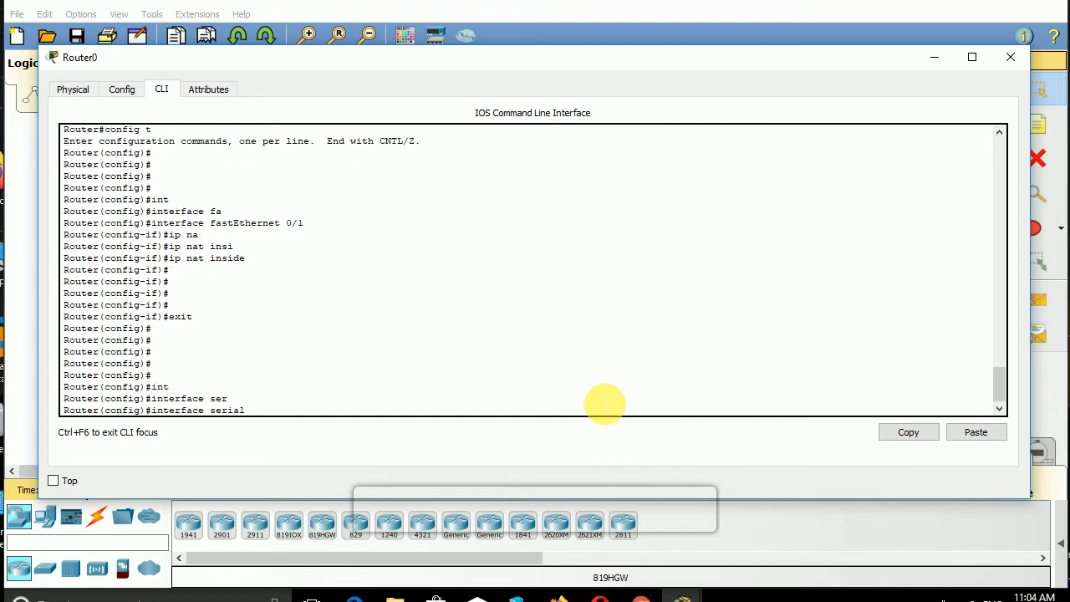
type("0/2/0")
key("Return")
type("ip na")
key("Tab")
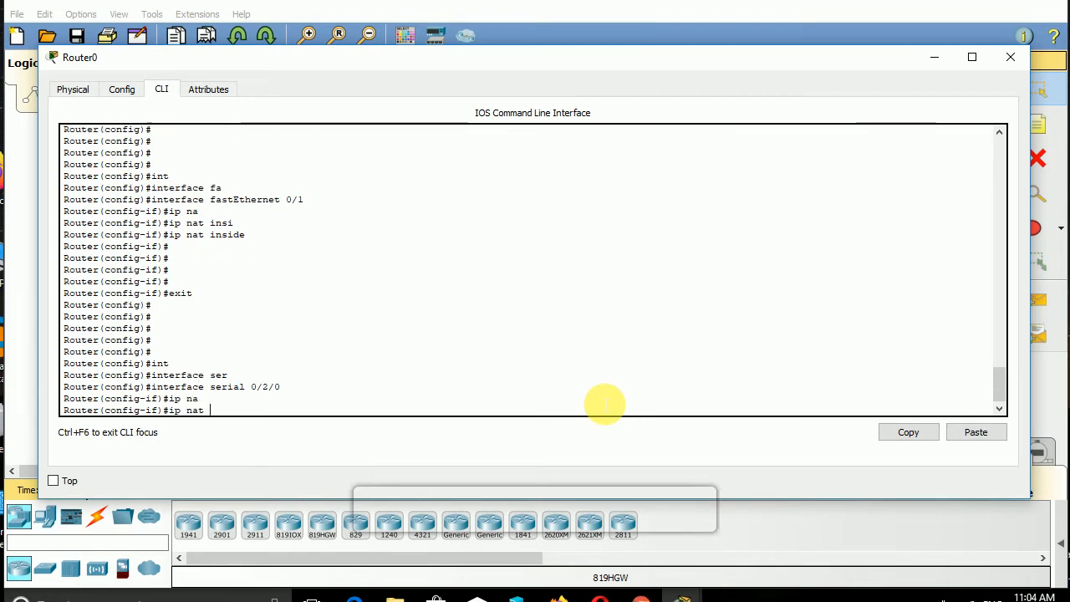
type("out")
key("Tab")
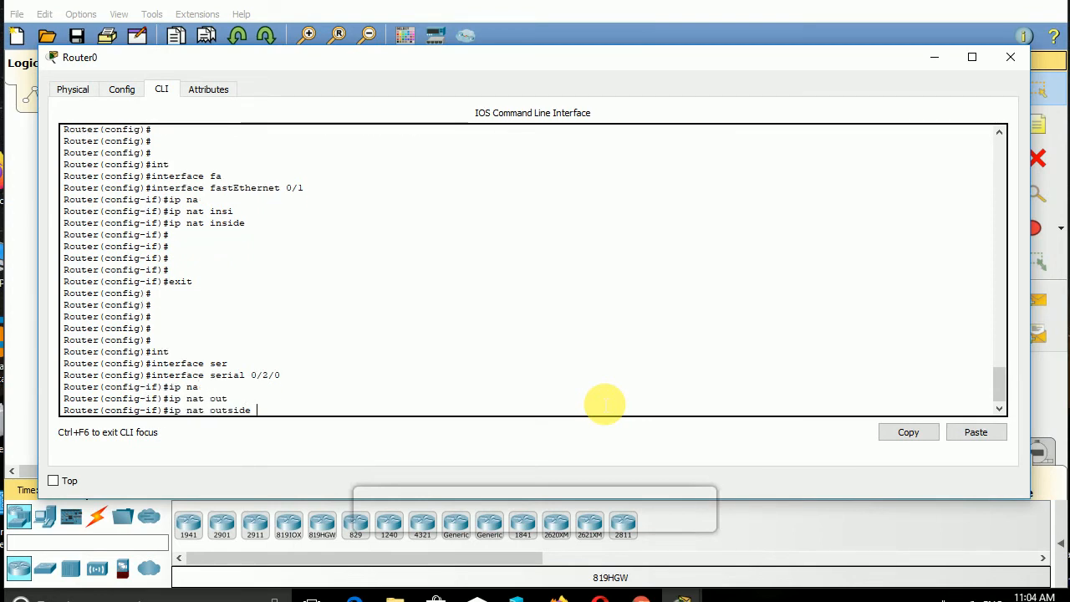
key("Return")
key("Return")
key("Return")
key("Return")
key("ctrl+z")
key("Return")
key("Return")
key("Return")
Step: Show the NAT translations on Router0 again with the inside and outside interfaces assigned
type("s")
key("Tab")
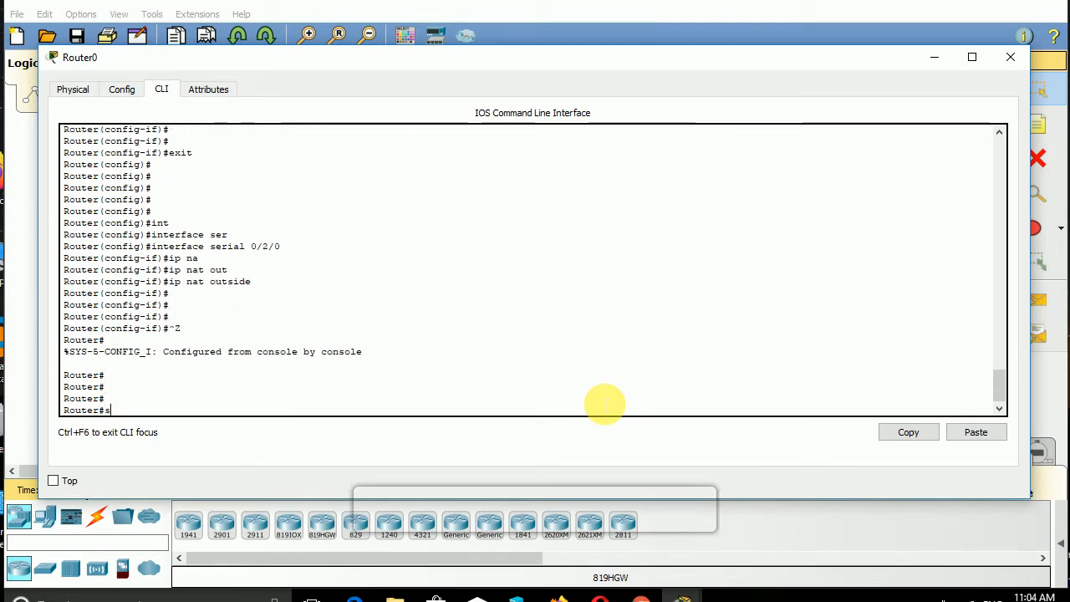
type("h ip na")
key("Tab")
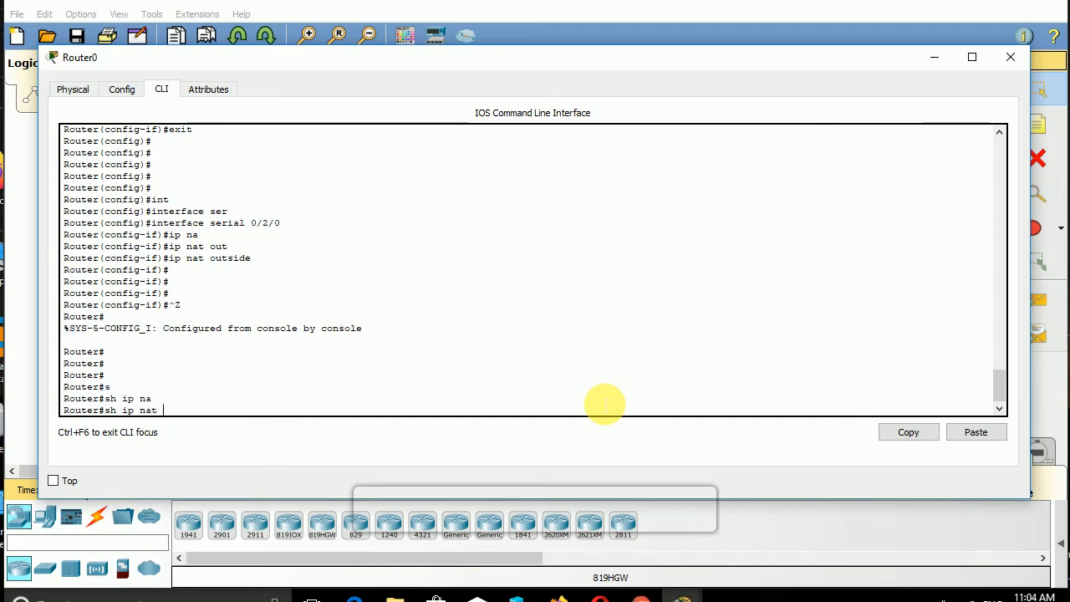
type("tr")
key("Tab")
key("Return")
key("Return")
key("Return")
key("Return")
key("Return")
key("Return")
key("Return")
key("Return")
key("Return")
key("Return")
key("Return")
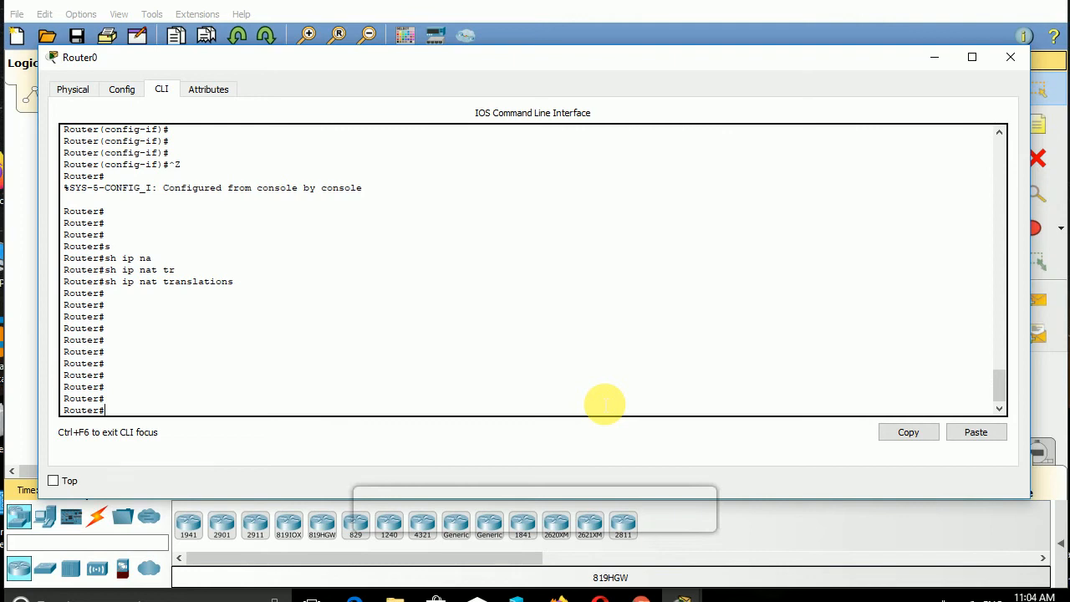
Step: Minimize Router0, ping 192.168.2.10 from PC0's Command Prompt, and close PC0
left_click(934, 59)
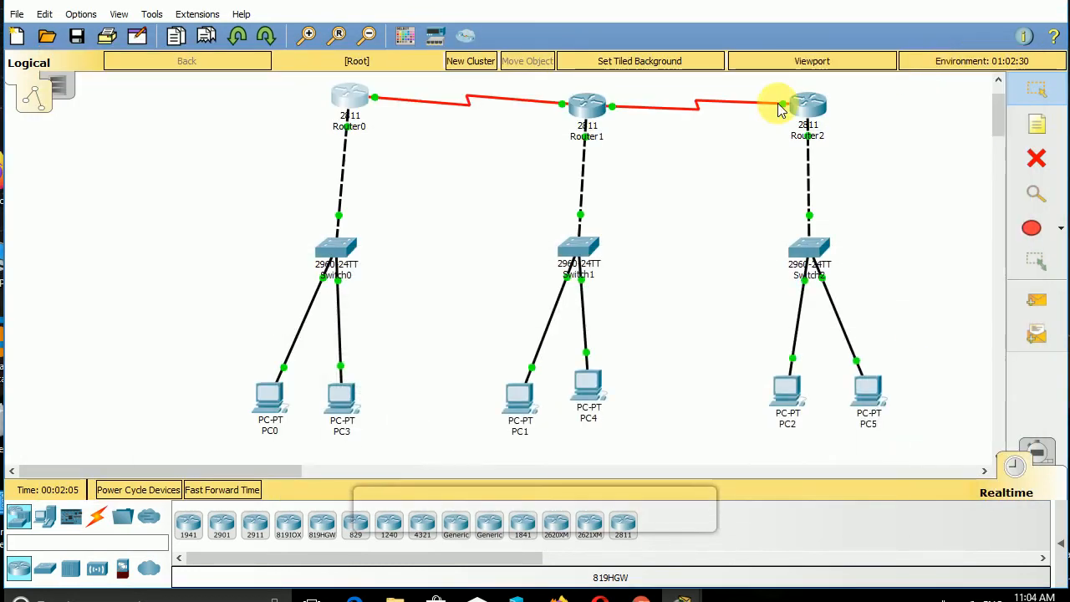
left_click(266, 397)
left_click(325, 92)
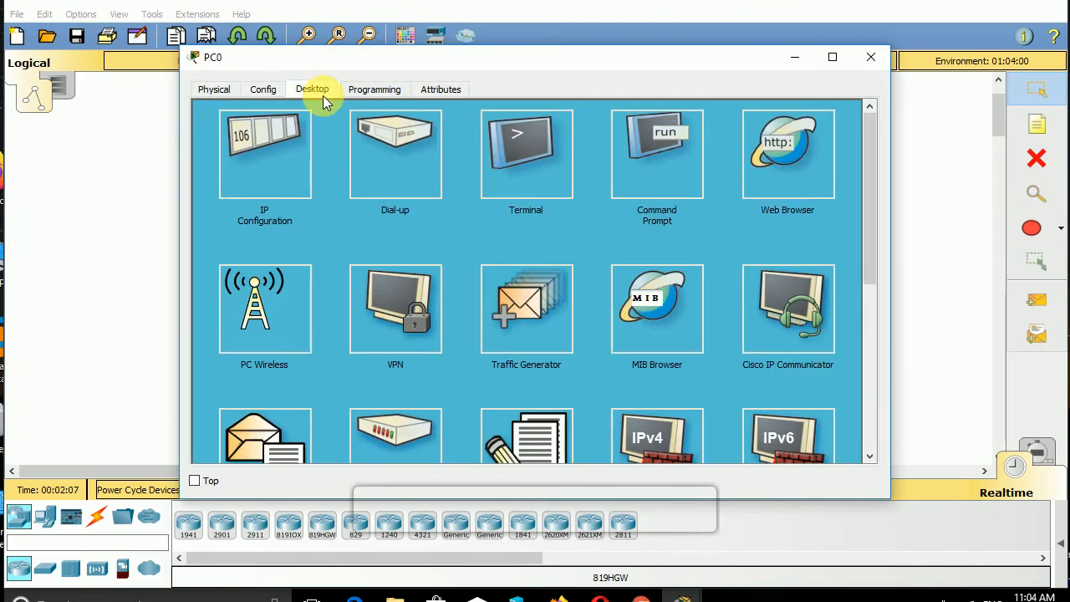
left_click(682, 185)
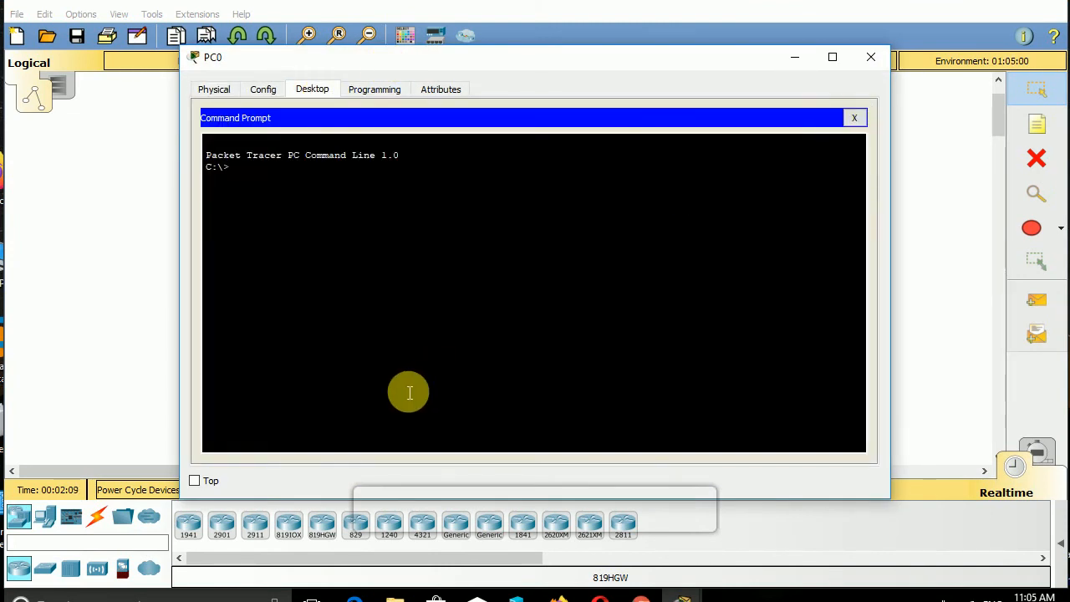
type("ping 192.168.2.10")
key("Return")
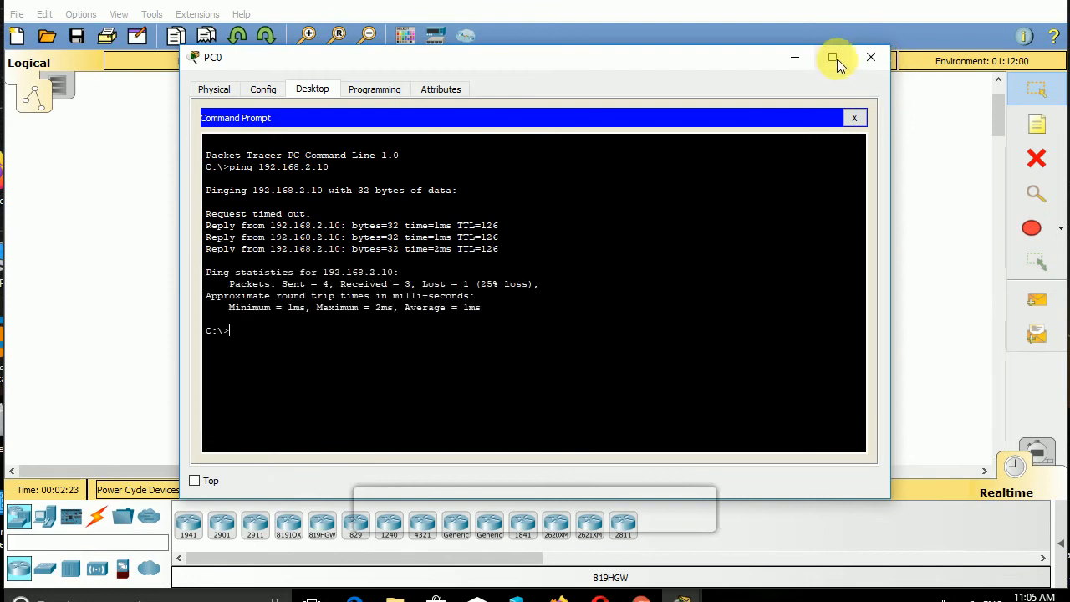
left_click(869, 58)
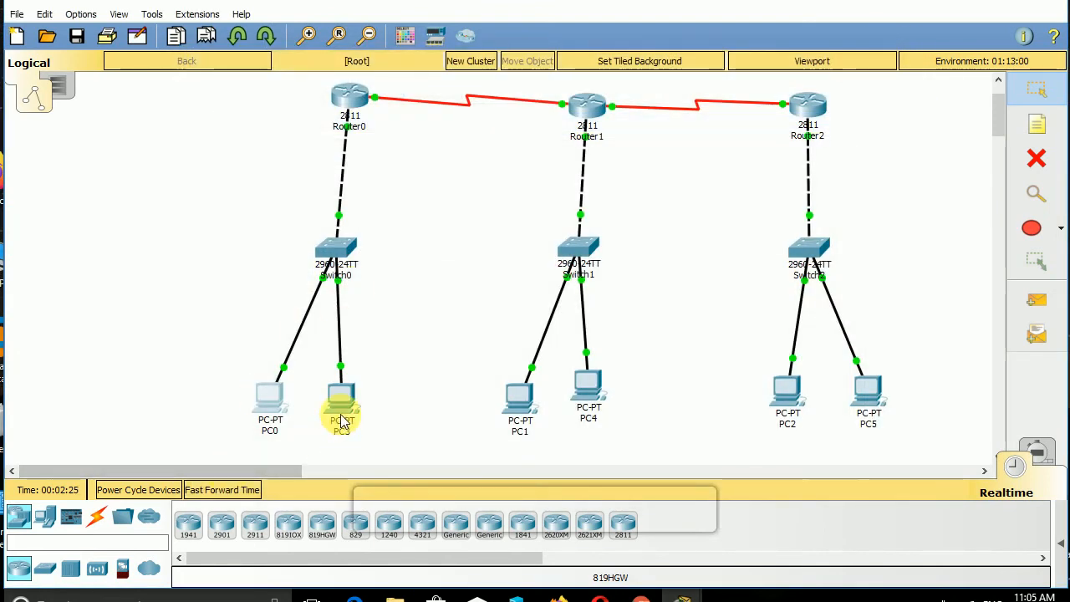
Step: Ping 192.168.3.30 from PC3's Command Prompt and close PC3
left_click(343, 421)
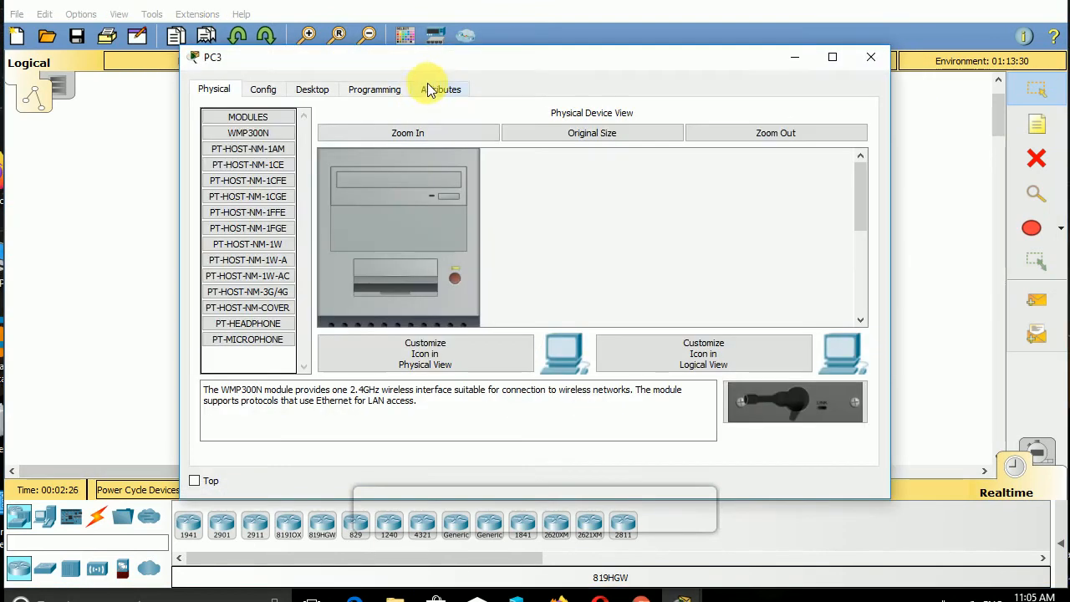
left_click(311, 89)
left_click(637, 154)
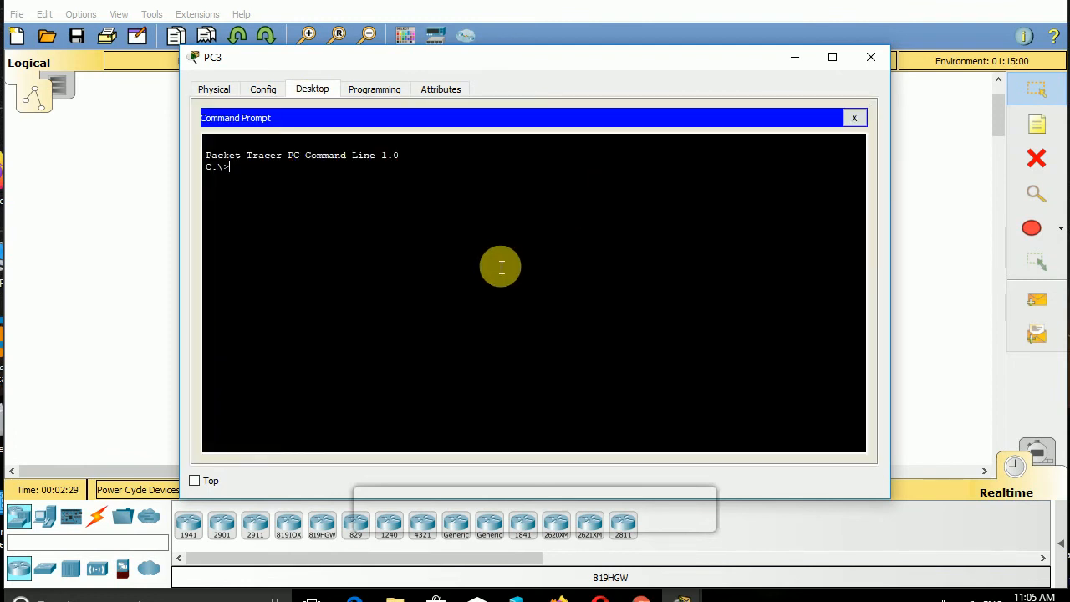
type("ping 192.168.3.")
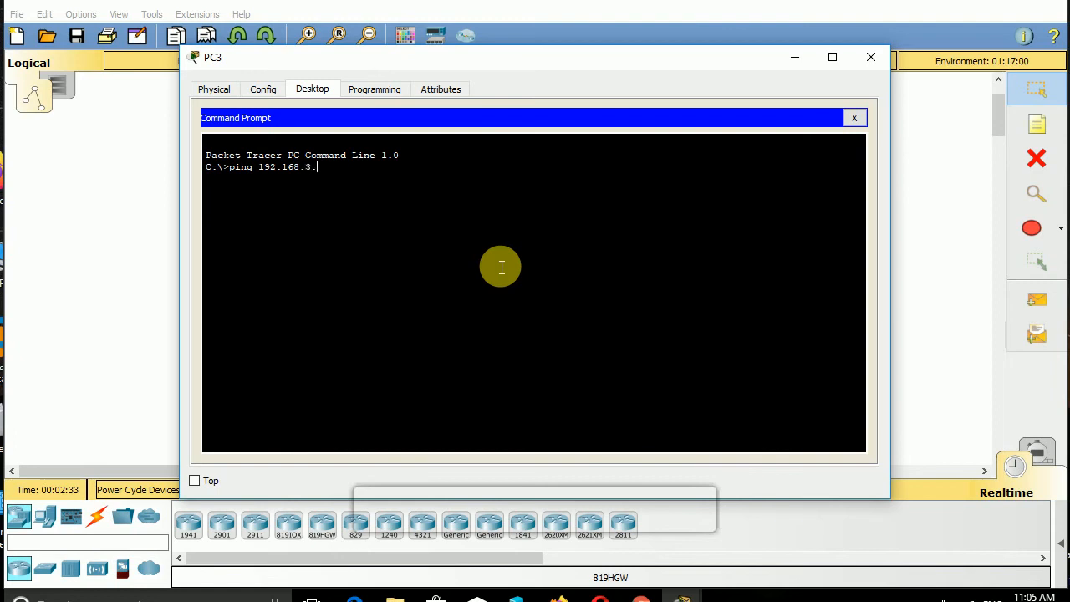
type("30")
key("Return")
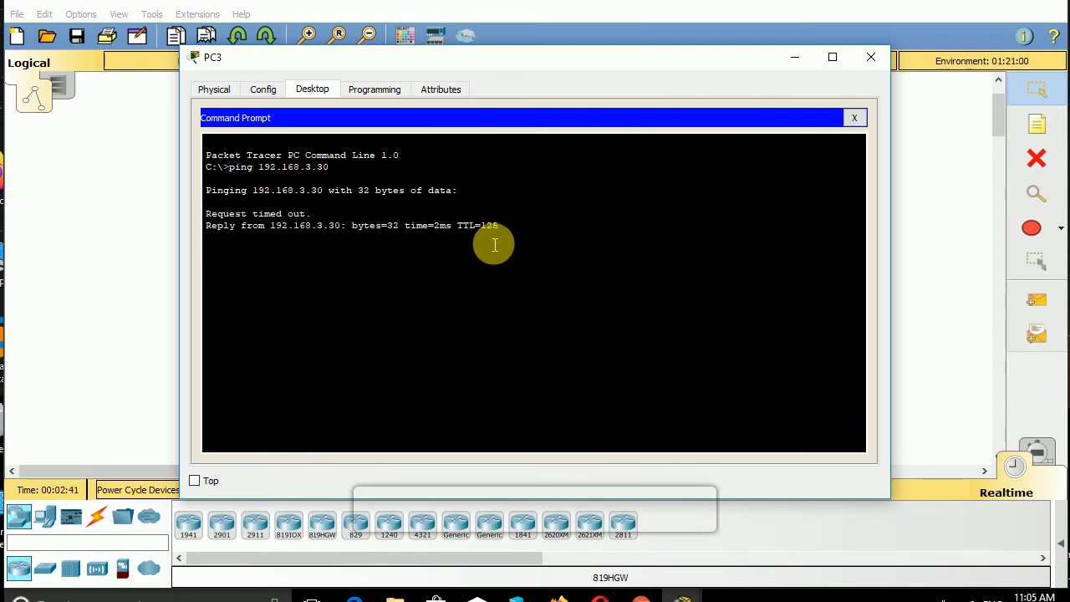
left_click(870, 58)
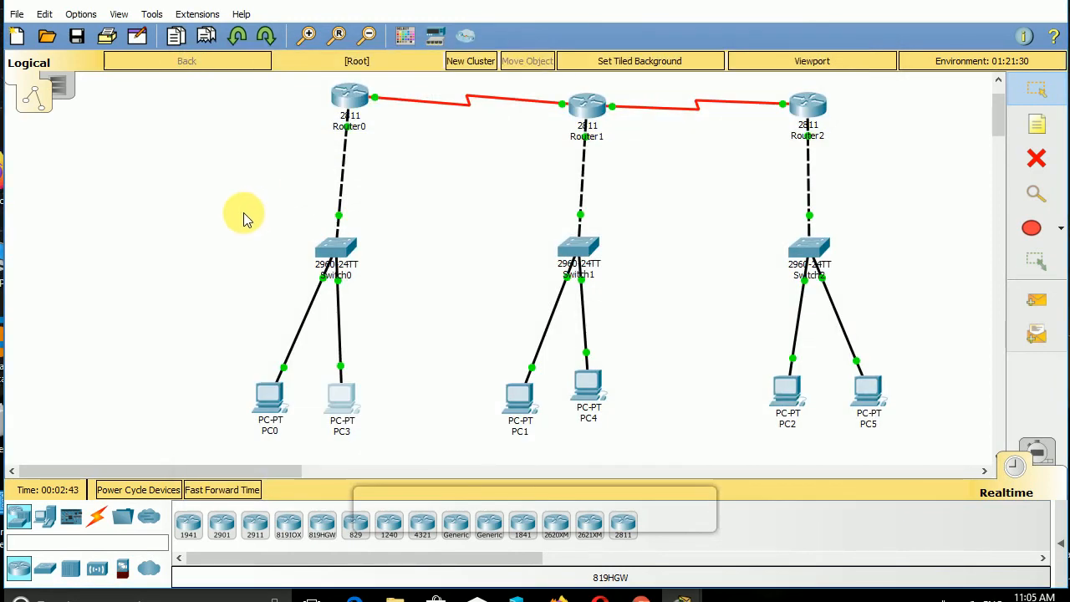
Step: Return to Router0's command line and show the NAT statistics
left_click(343, 107)
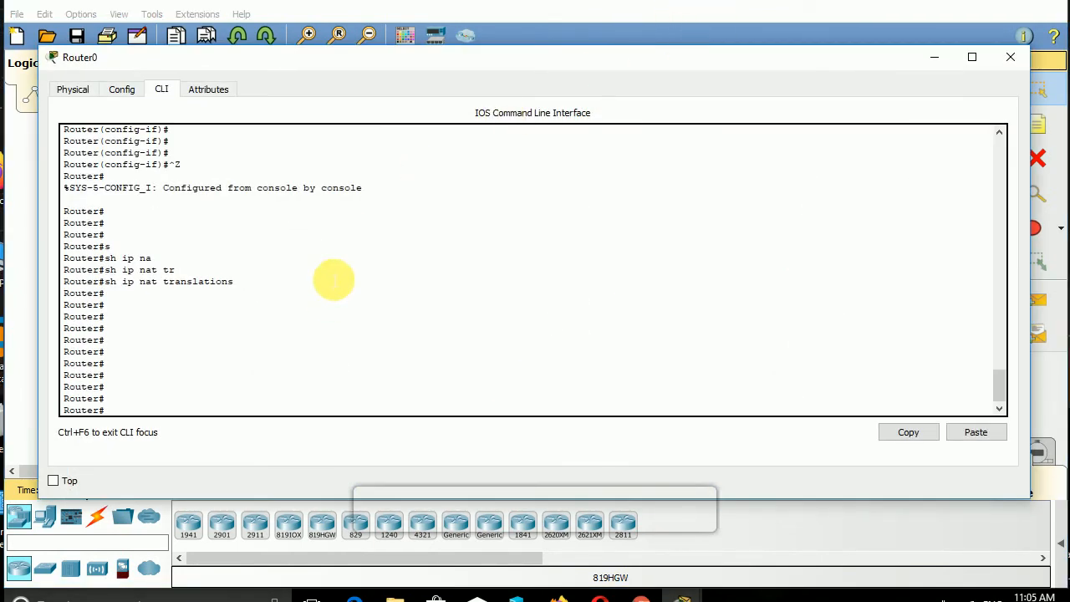
left_click(361, 372)
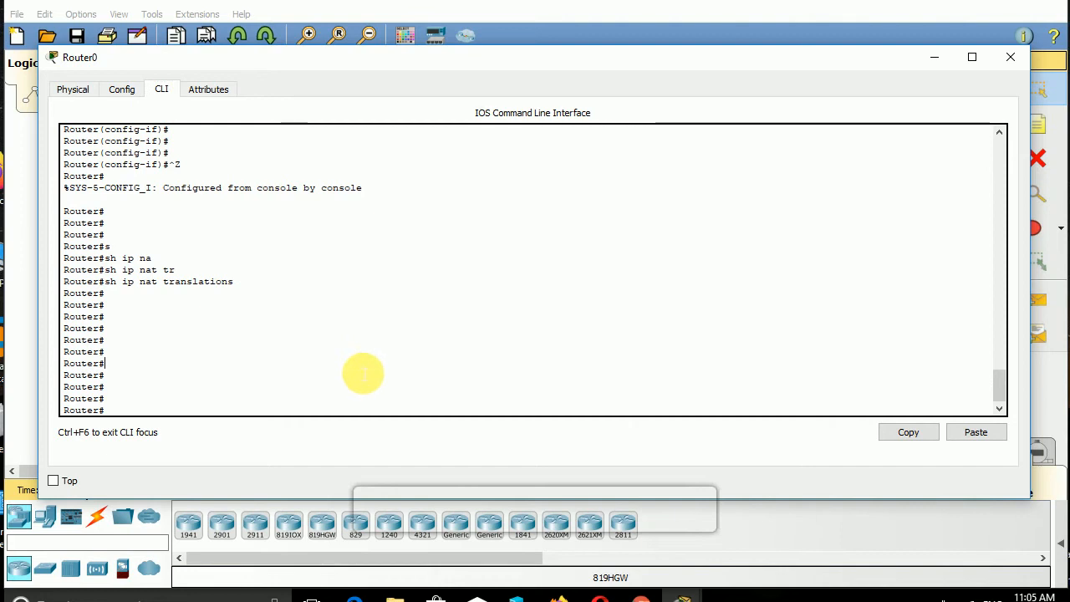
type("sh")
key("Tab")
type("ip na")
key("Tab")
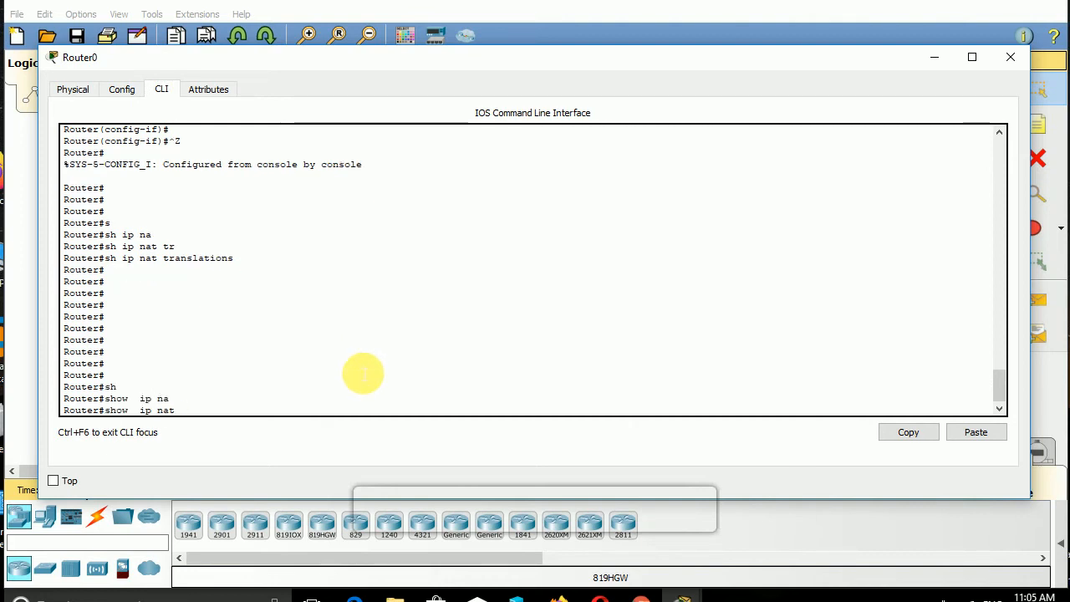
type("sta")
key("Tab")
key("Return")
key("Return")
key("Return")
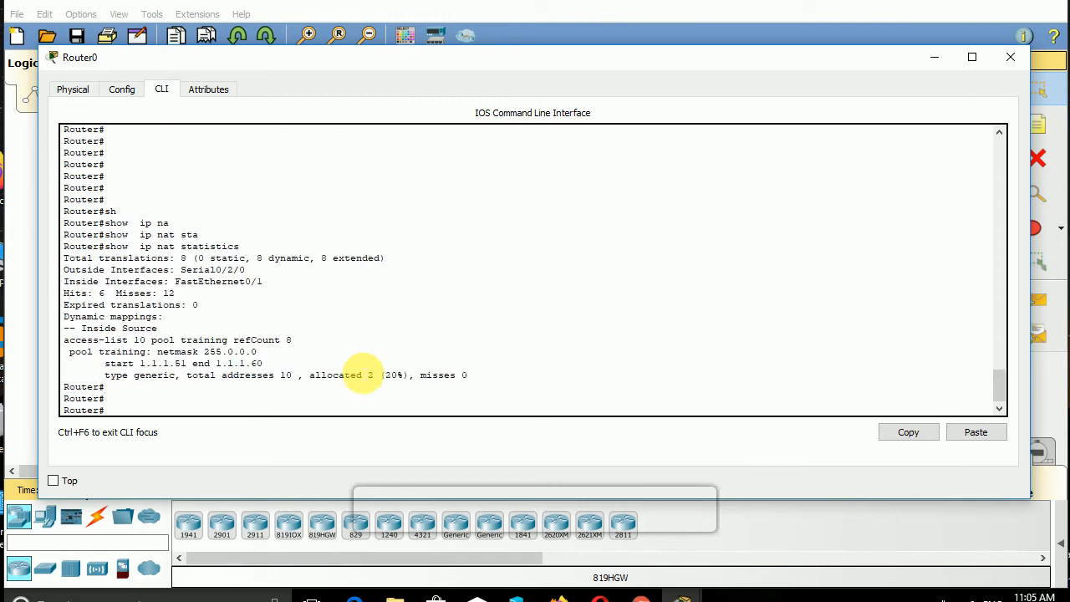
key("Return")
key("Return")
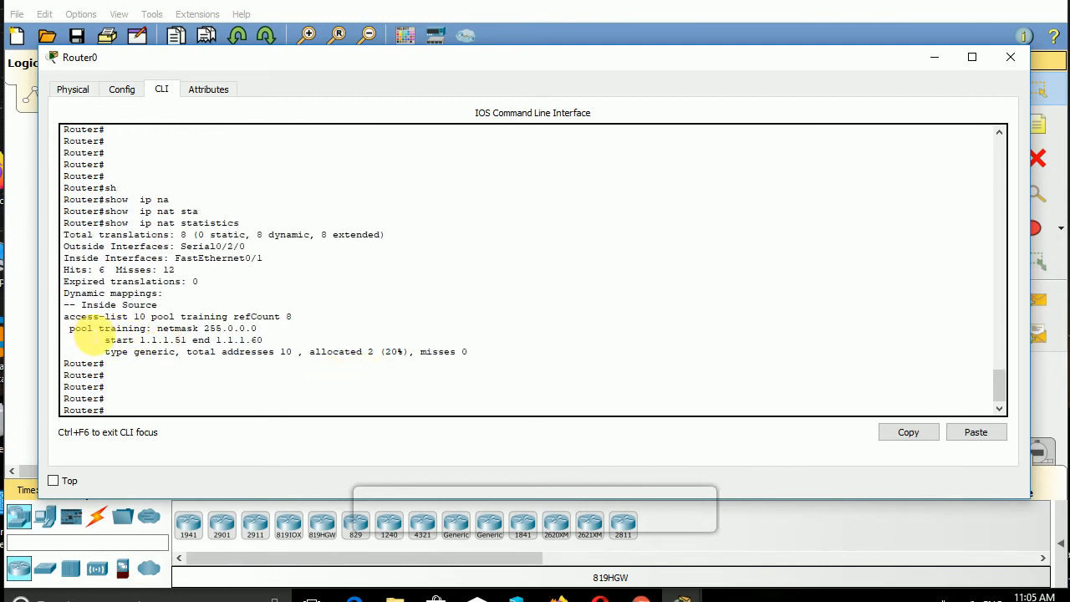
Step: Examine the training pool's netmask and start and end addresses in the NAT statistics
left_click_drag(98, 330, 257, 329)
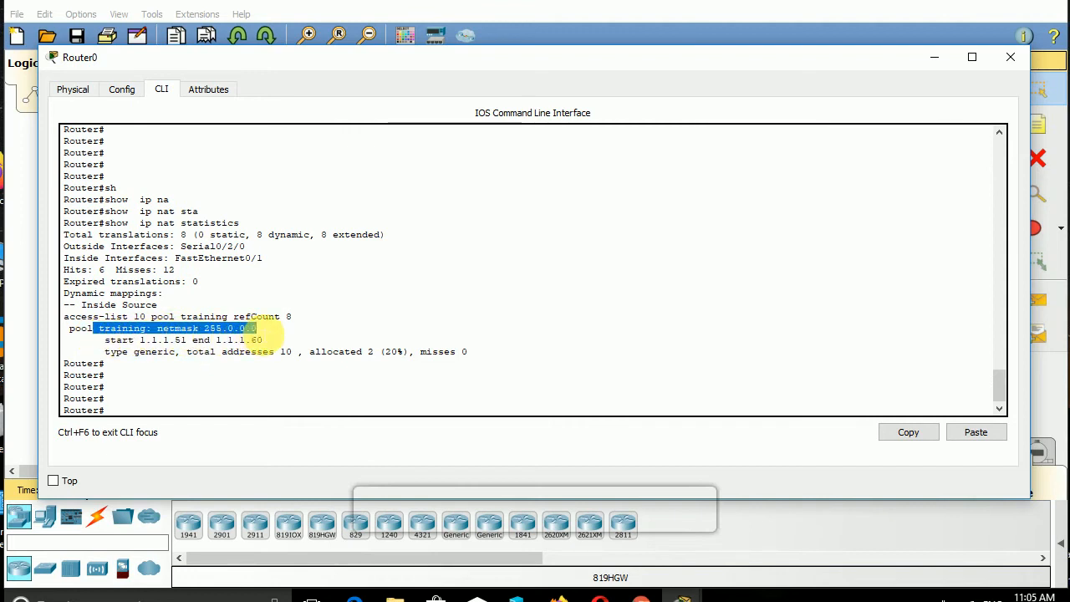
left_click_drag(100, 359, 177, 345)
left_click_drag(270, 343, 251, 341)
left_click(196, 397)
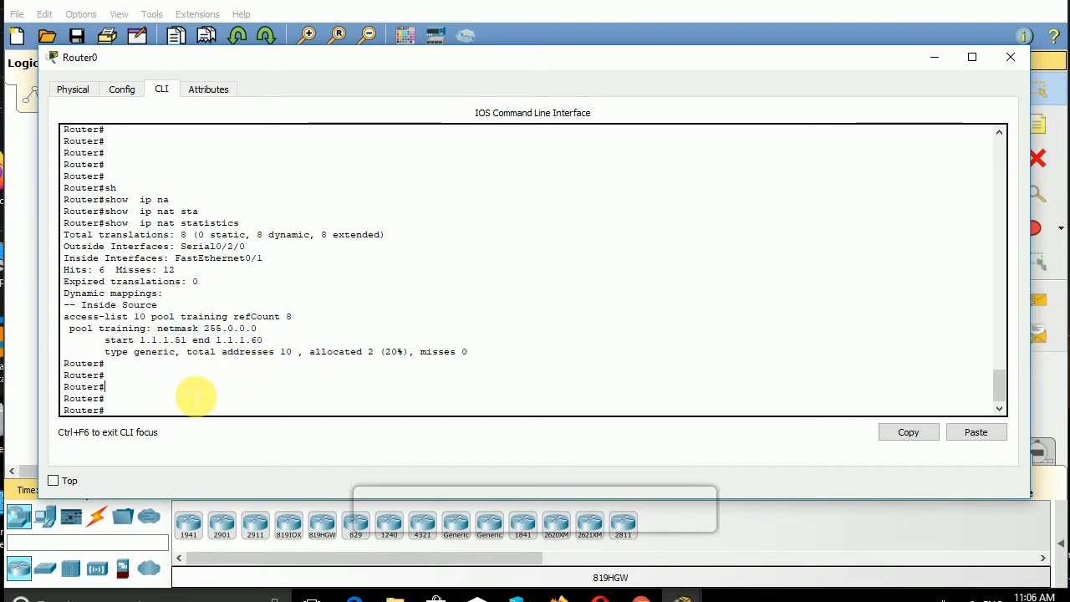
Step: Show the NAT translations on Router0 after the pings from PC0 and PC3
key("Return")
type("s")
key("Tab")
type("h ip na")
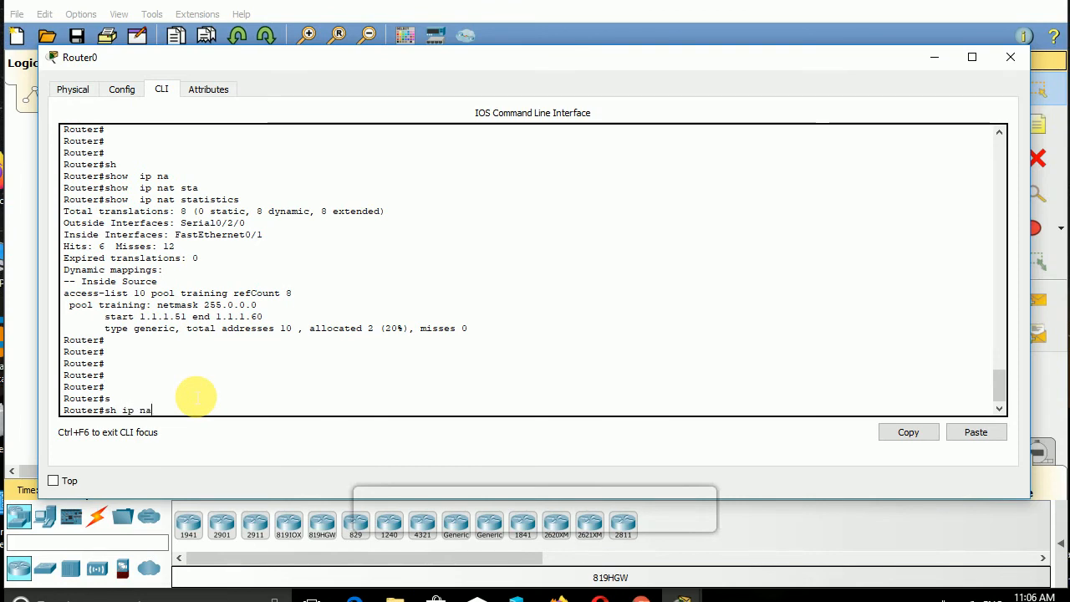
key("Tab")
type("tr")
key("Tab")
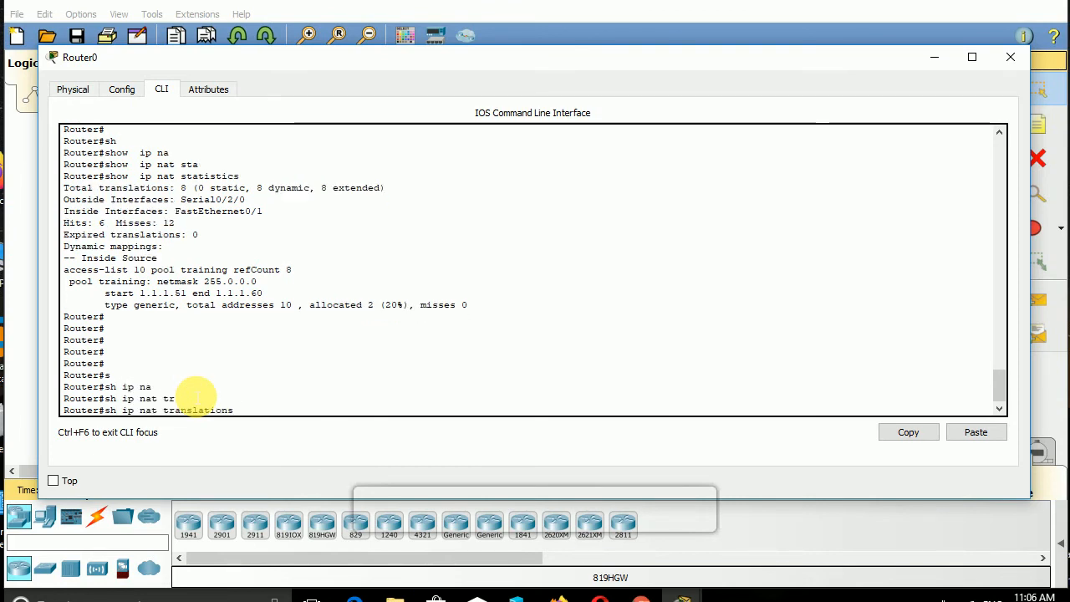
key("Return")
key("Return")
key("Return")
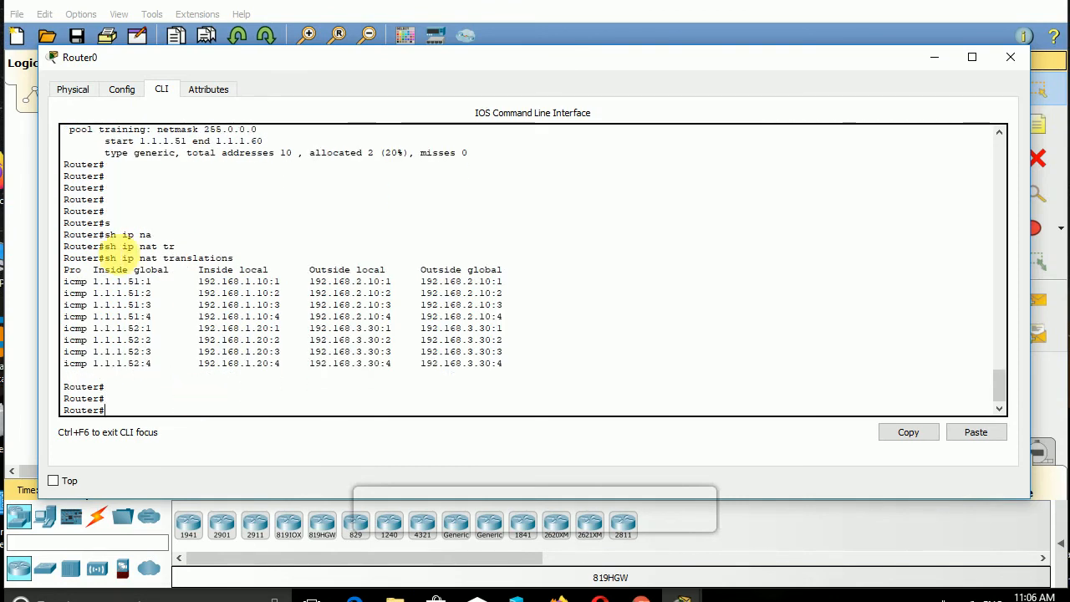
Step: Compare the inside local and inside global addresses of both PCs in the translation table, and close Router0
left_click_drag(268, 283, 240, 283)
left_click_drag(116, 283, 128, 283)
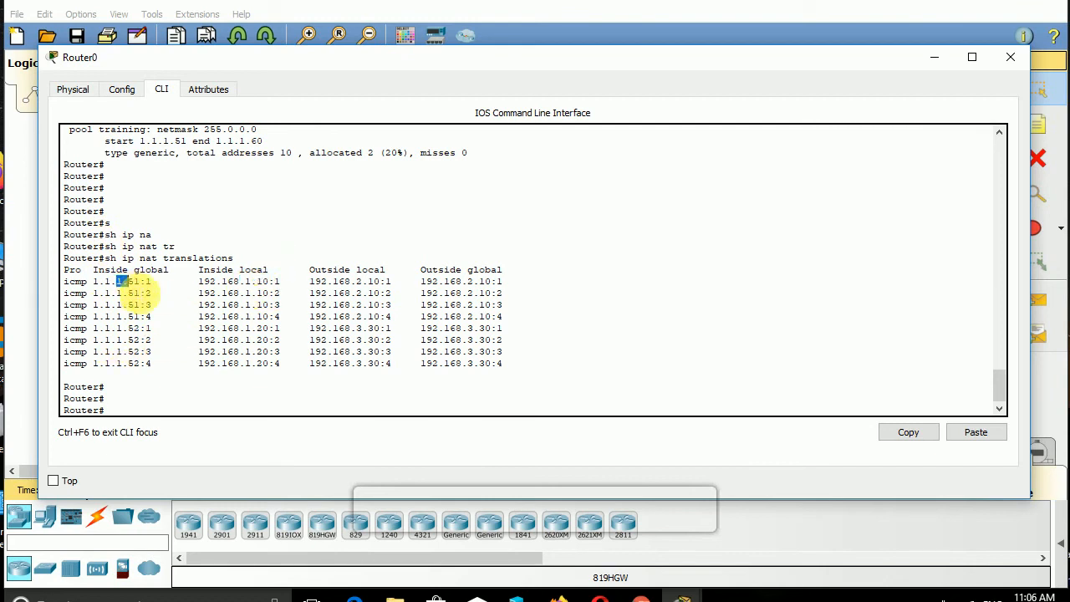
left_click_drag(271, 352, 251, 352)
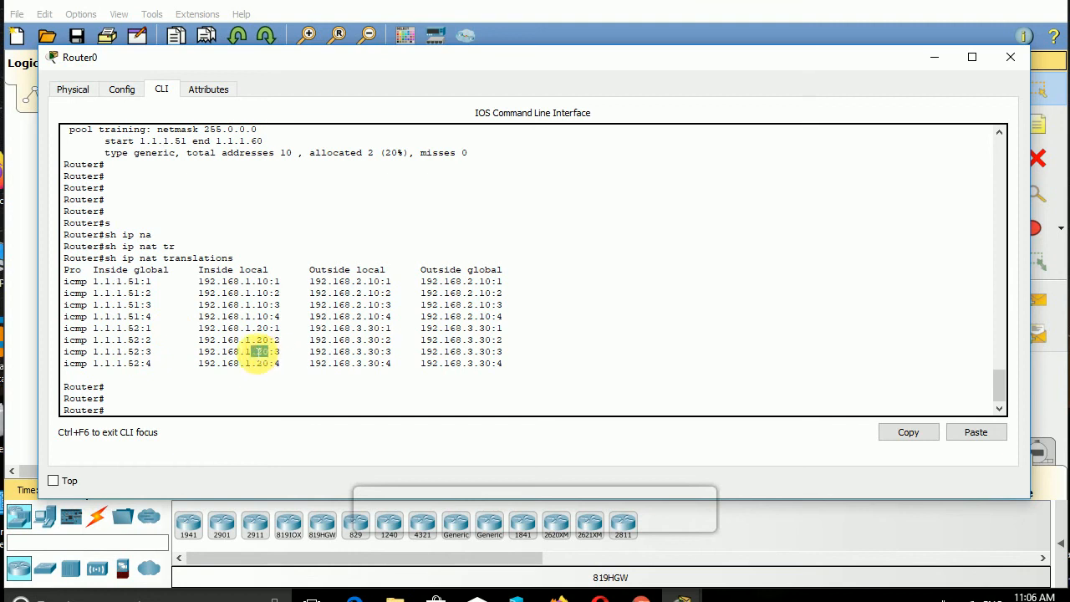
left_click_drag(123, 340, 140, 340)
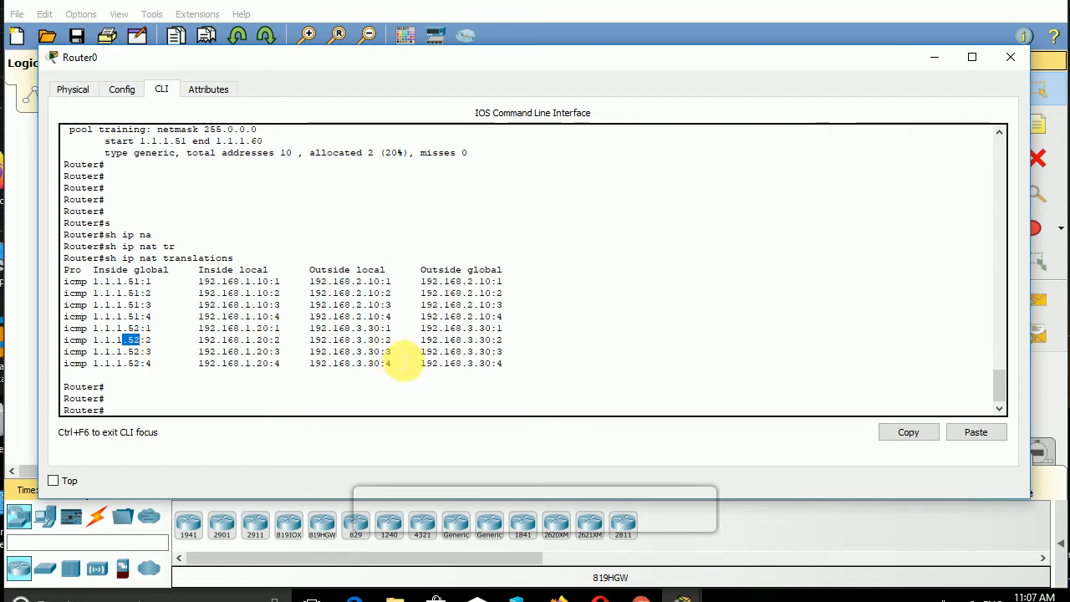
left_click(1011, 56)
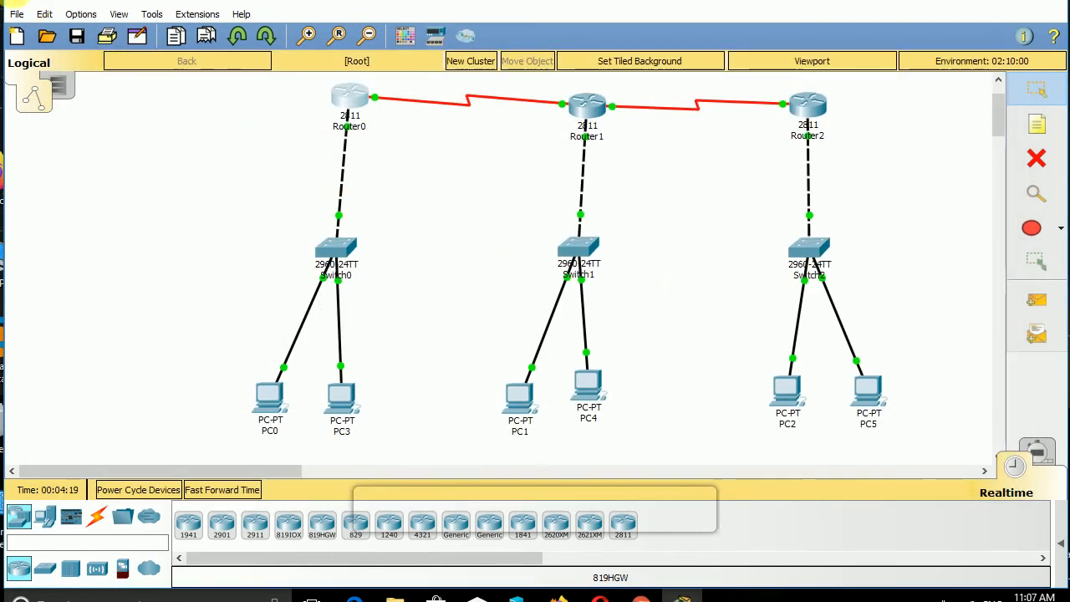
Step: Reopen the net pad network file without saving the changes to the current network
left_click(17, 14)
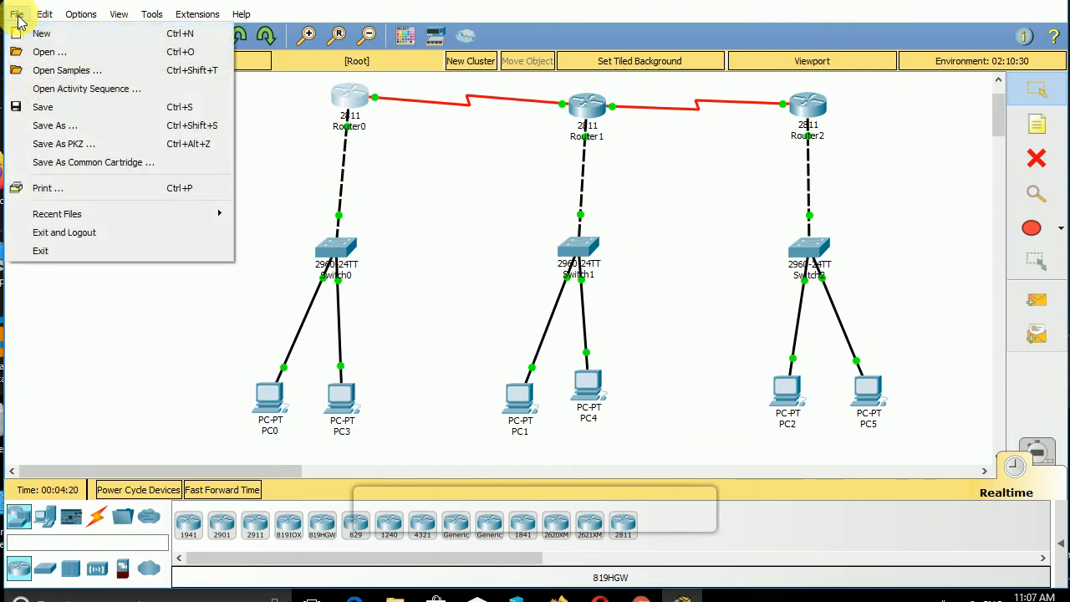
left_click(159, 52)
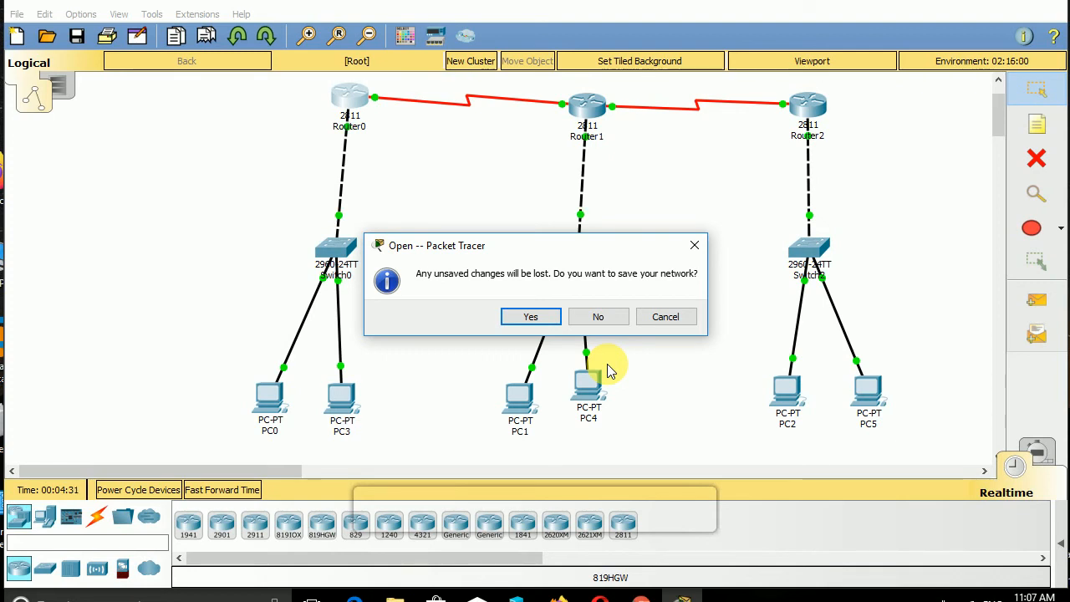
left_click(598, 316)
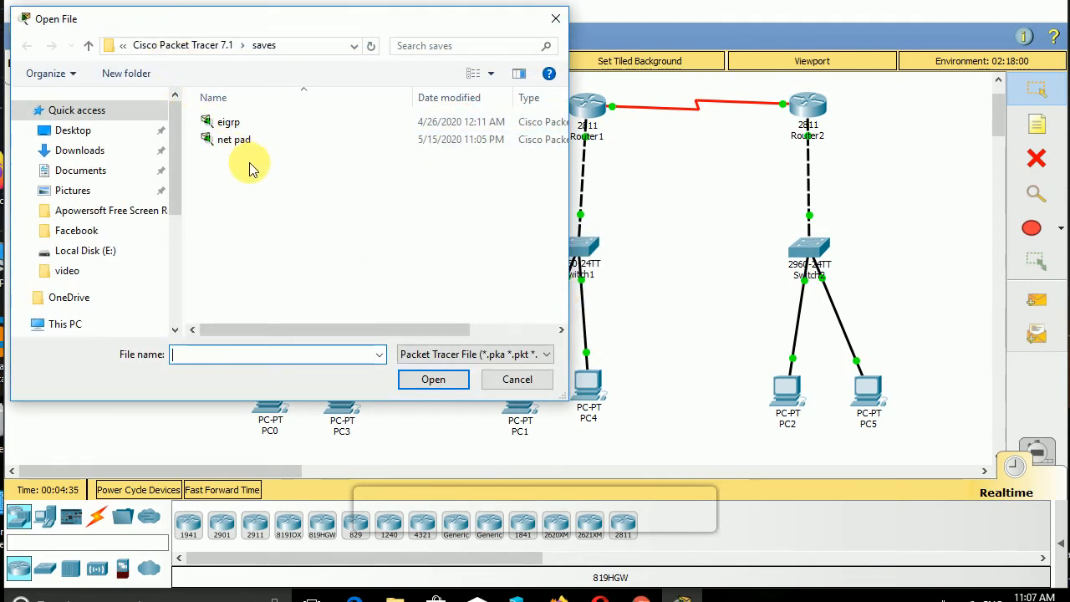
left_click(245, 140)
left_click(435, 380)
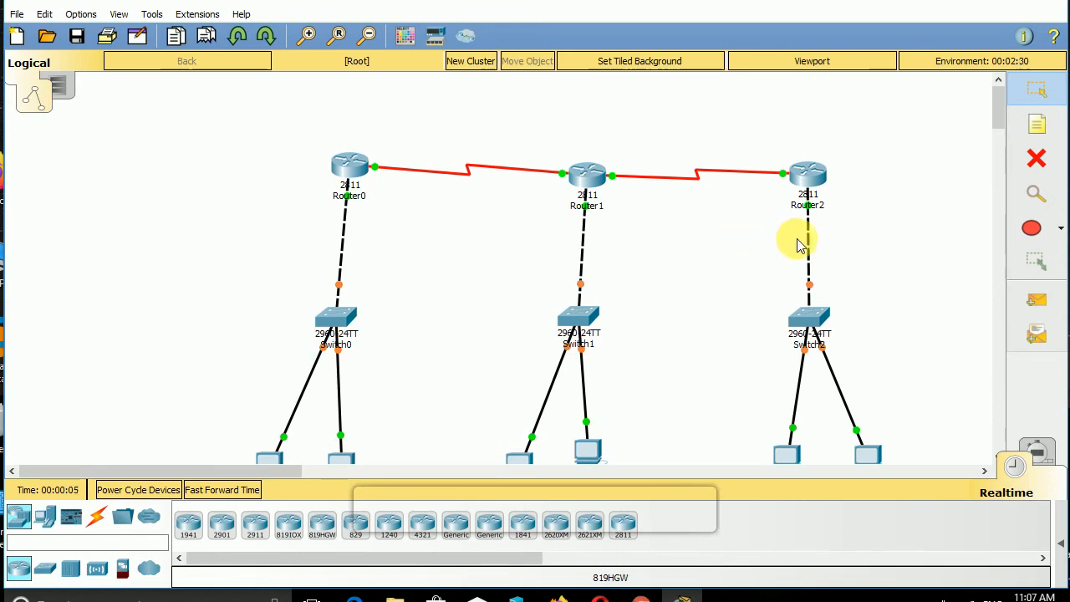
left_click_drag(998, 100, 996, 108)
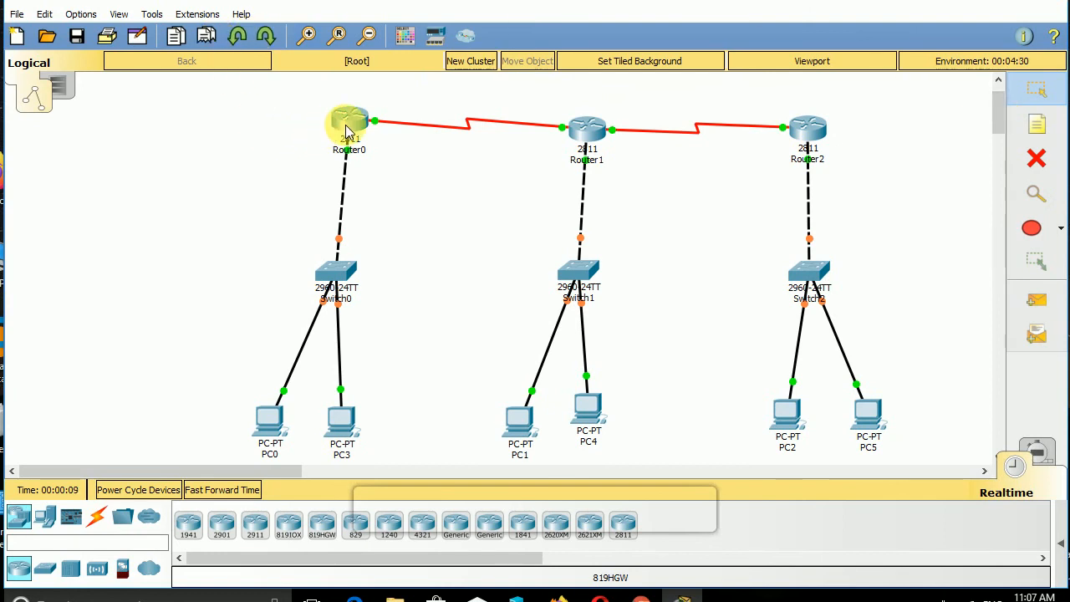
Step: Open Router0, enlarge its window, and start a session in its command line interface
left_click(348, 127)
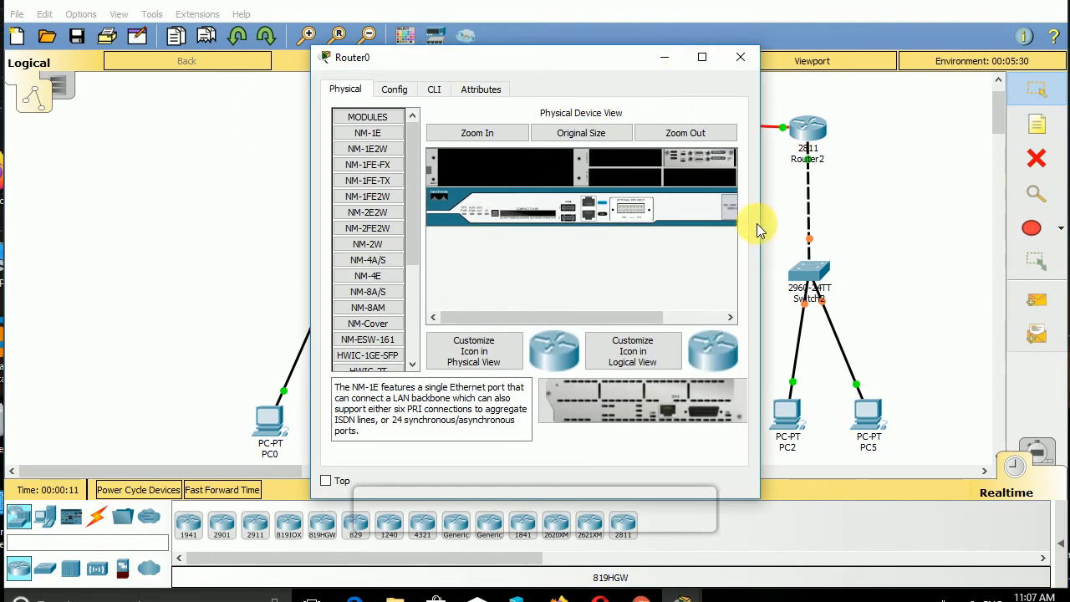
left_click_drag(769, 229, 1020, 297)
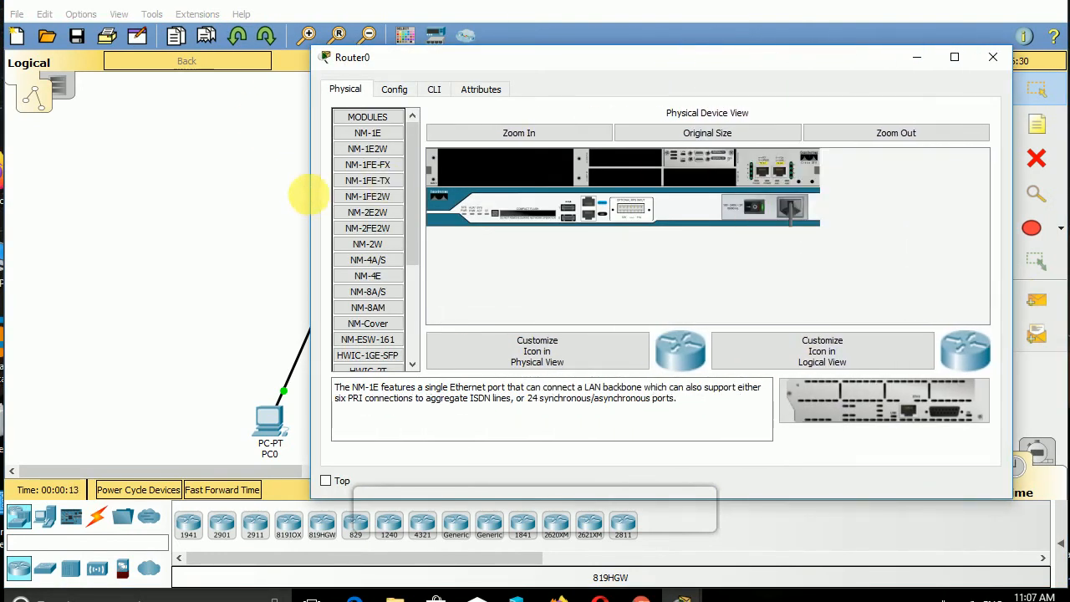
left_click_drag(310, 215, 61, 173)
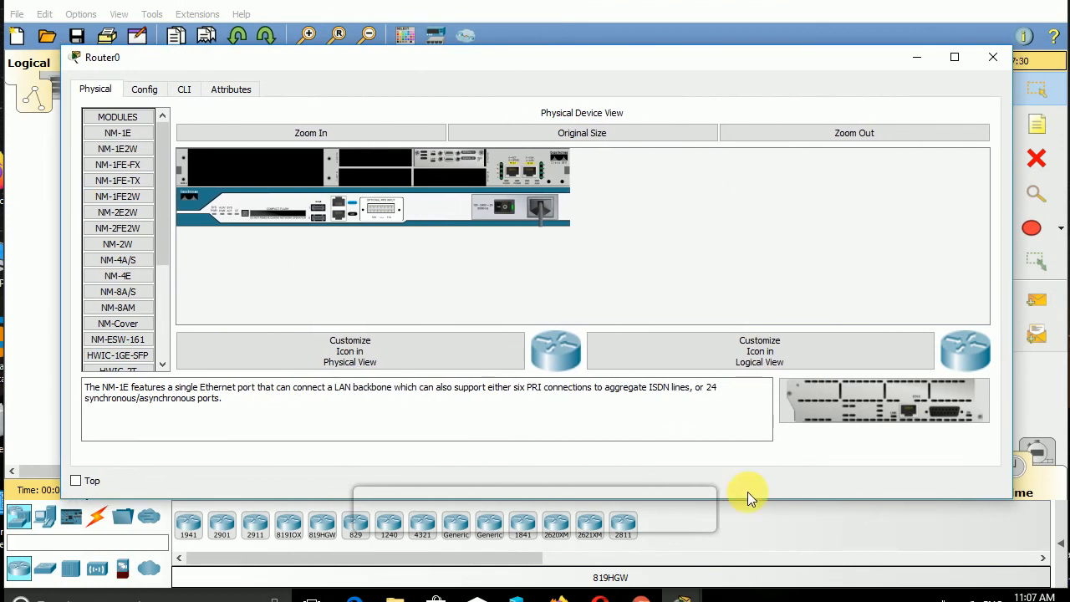
left_click_drag(786, 497, 789, 533)
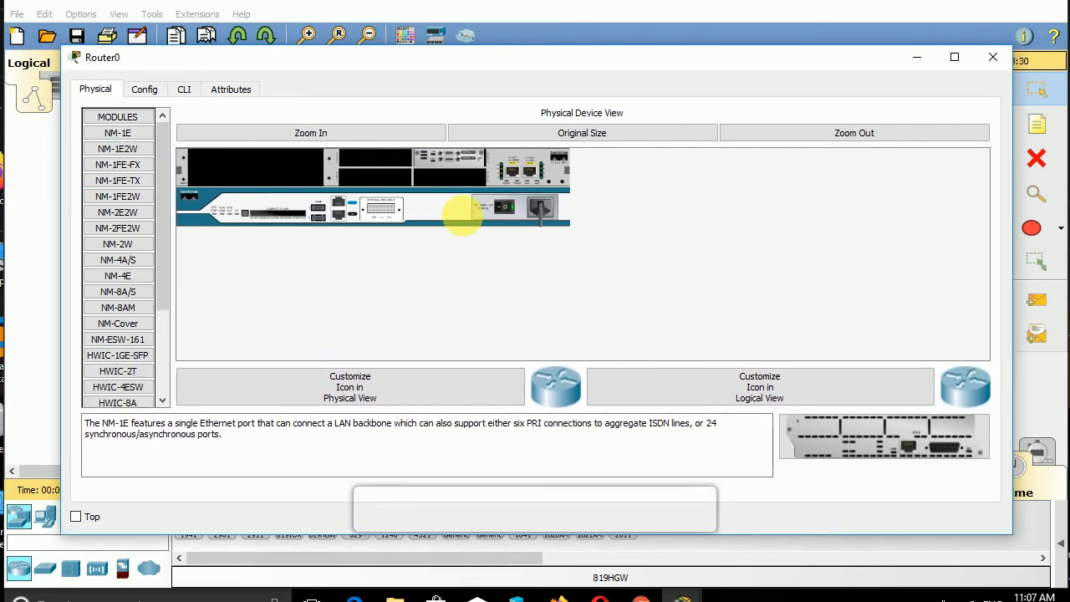
left_click(183, 89)
left_click(636, 432)
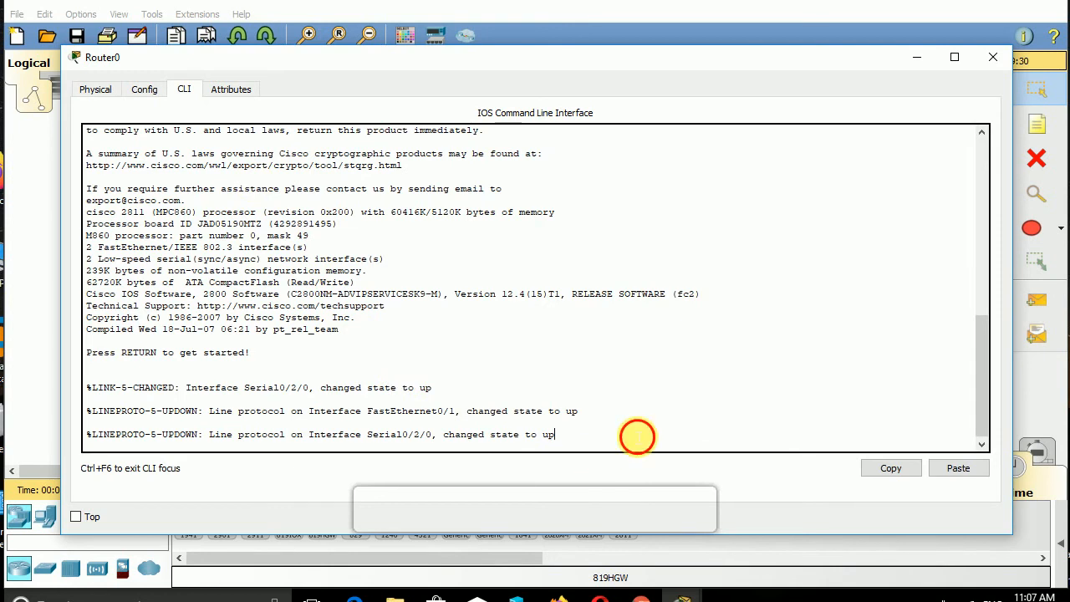
key("Return")
key("Return")
key("Return")
key("Return")
type("enq")
key("Return")
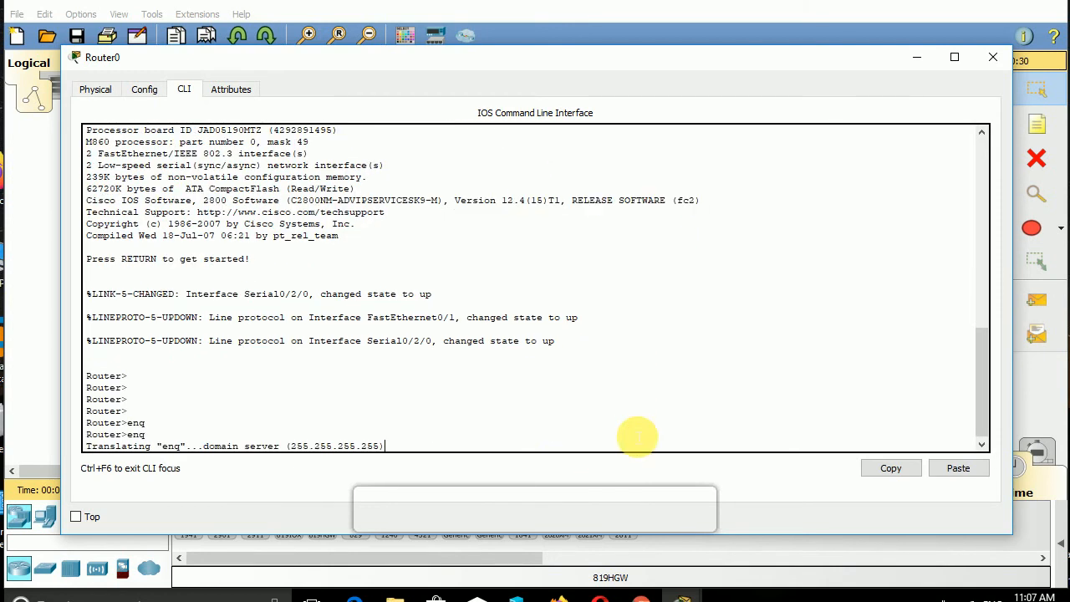
key("ctrl+shift+6")
key("Return")
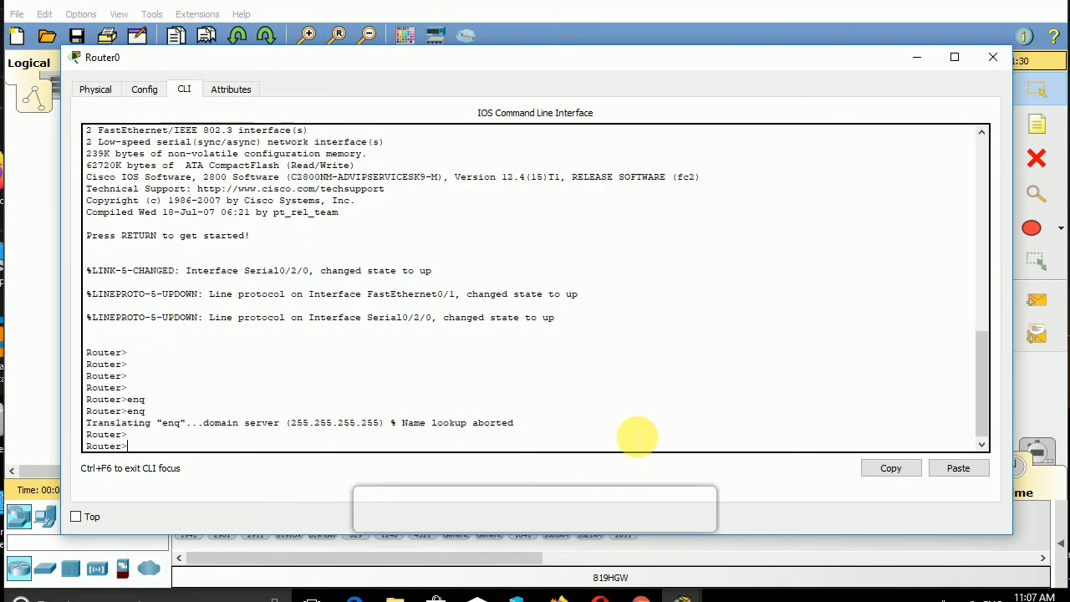
Step: Enter privileged mode on Router0 with the enable command
key("Return")
key("Return")
type("ena")
key("Tab")
key("Return")
Step: Show the IP routing table on Router0
type("s")
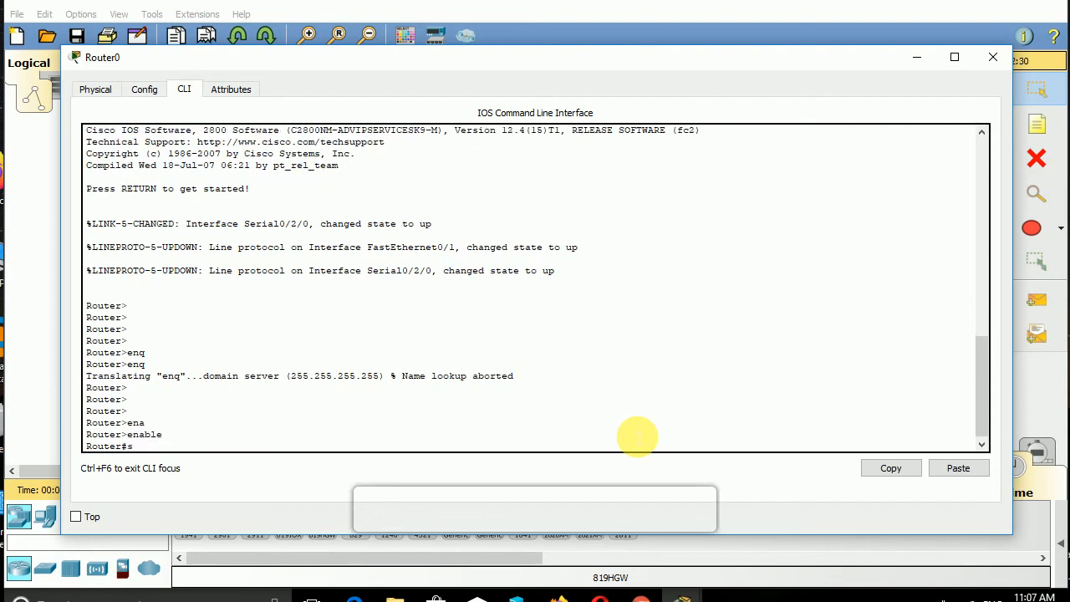
key("Tab")
type("h ip r")
type("ou")
key("Tab")
key("Return")
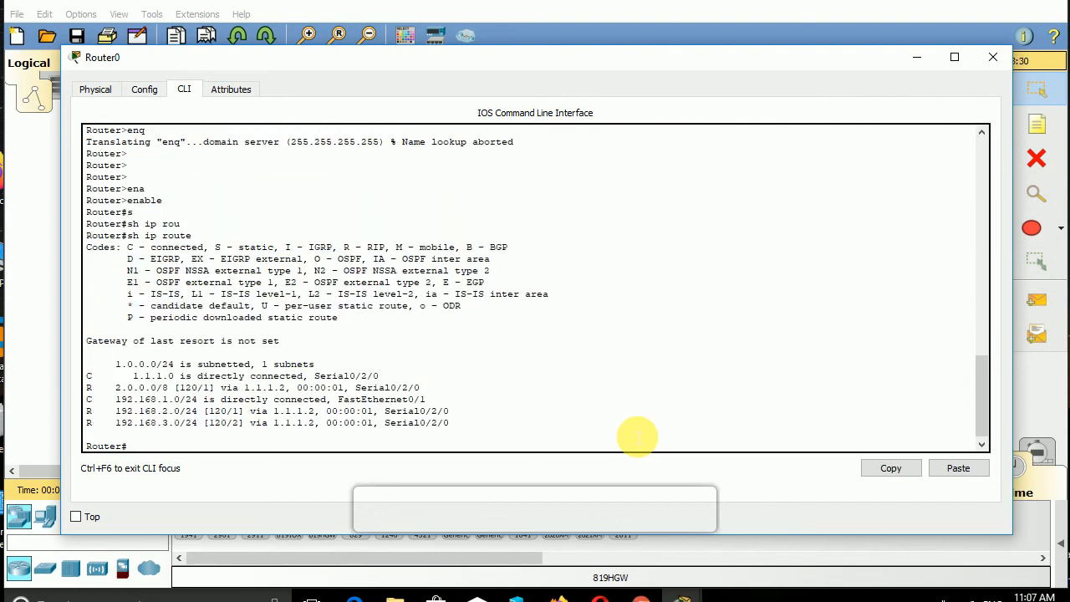
key("Return")
key("Return")
key("Return")
key("Return")
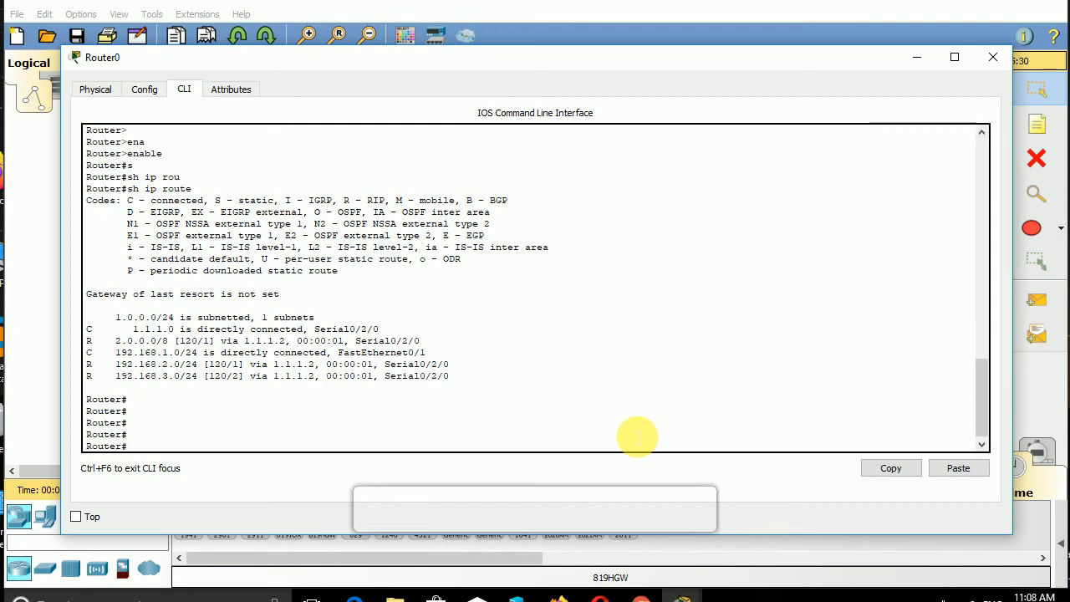
Step: Show the IP NAT translations table on Router0
type("sh")
key("Tab")
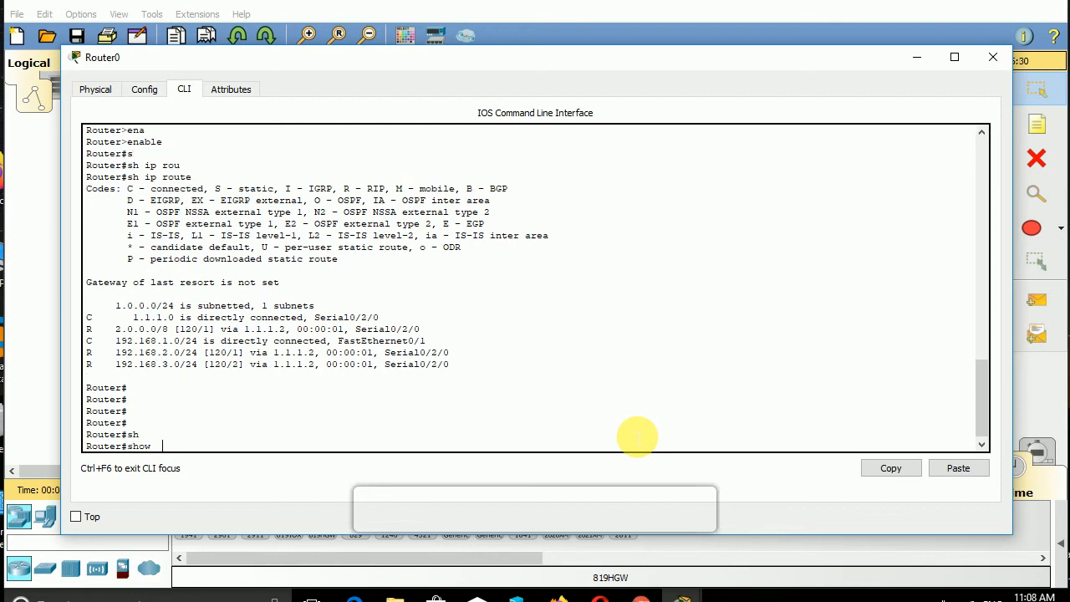
type("ip na")
key("Tab")
key("Return")
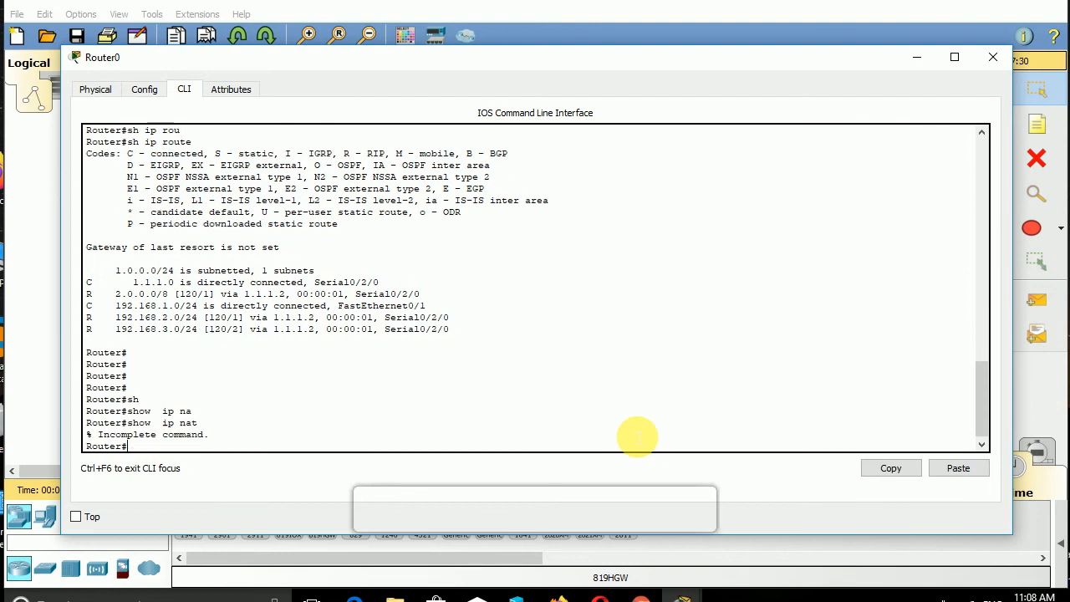
key("Return")
key("Return")
key("Up")
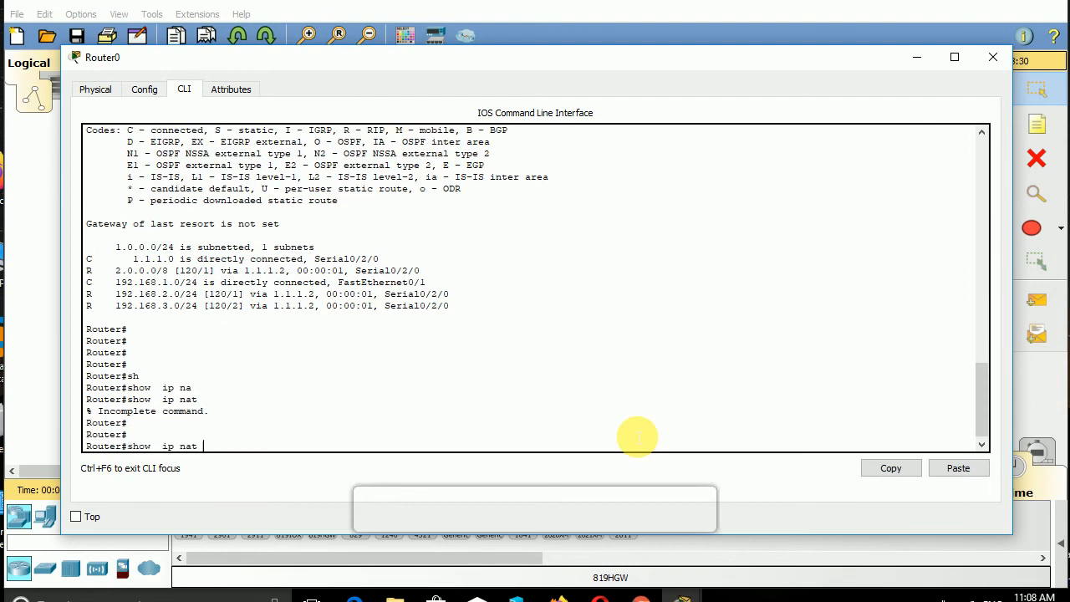
type("tra")
key("Tab")
key("Return")
key("Return")
key("Return")
key("Return")
key("Return")
key("Return")
key("Return")
Step: Show the IP NAT statistics on Router0
type("s")
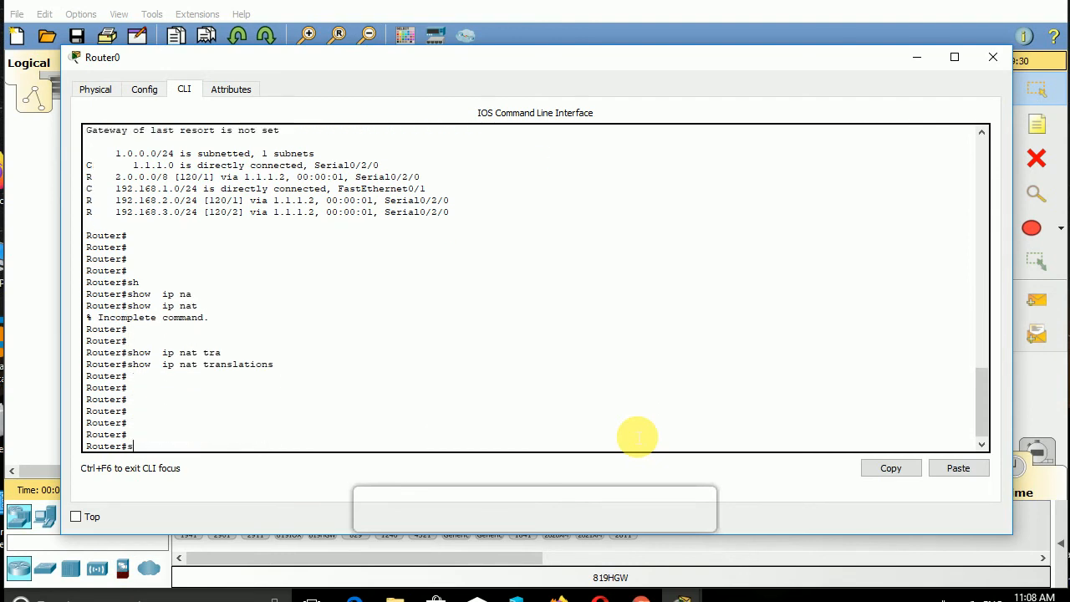
type("h")
key("Tab")
type("ip na")
key("Tab")
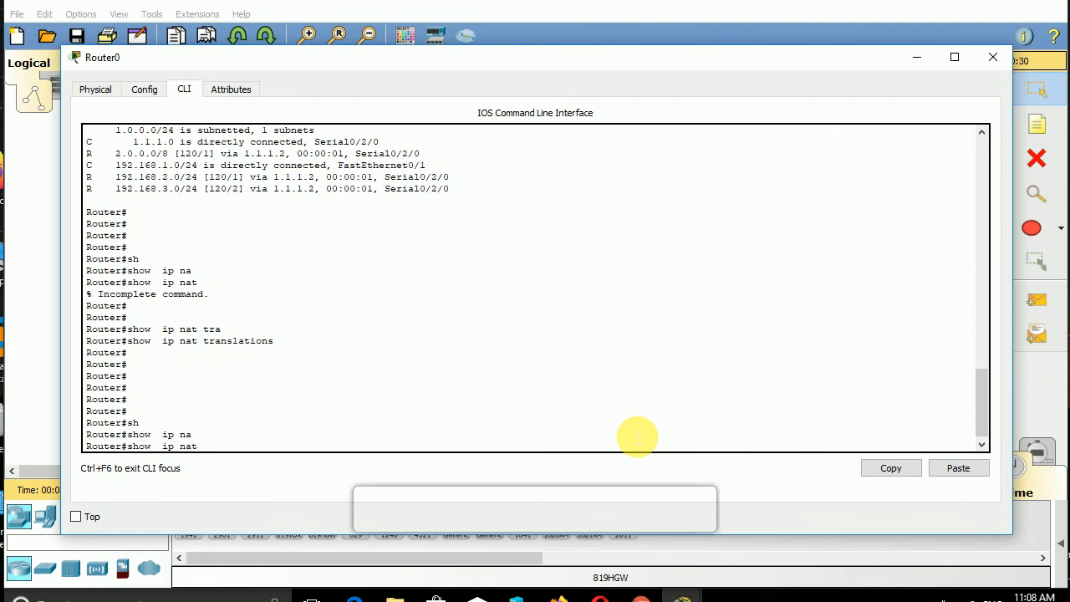
type("sta")
key("Tab")
key("Return")
key("Return")
key("Return")
key("Return")
key("Return")
key("Return")
key("Return")
key("Return")
key("Return")
key("Return")
key("Return")
key("Return")
key("Return")
key("Return")
Step: Enter global configuration mode on Router0 with the config t command
type("co")
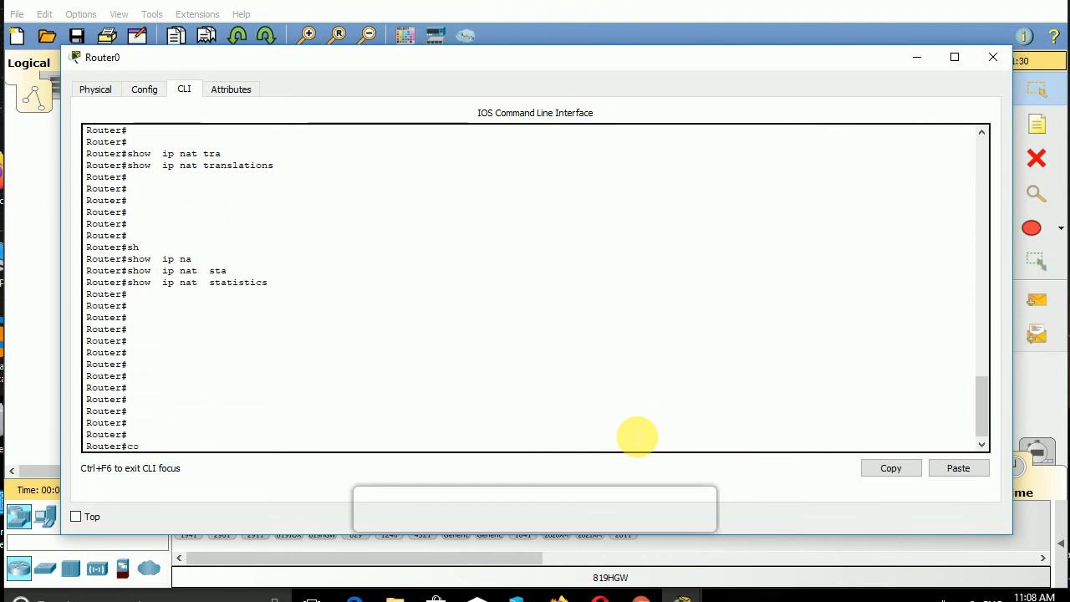
type("nfigg t")
key("Return")
key("Return")
key("Return")
key("Return")
key("Return")
key("Return")
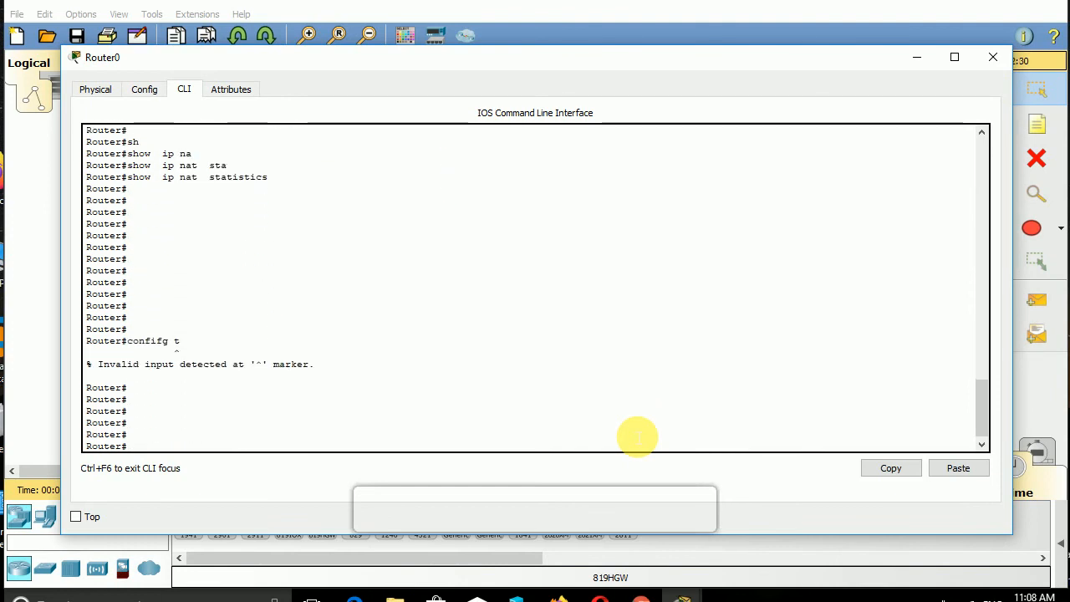
type("config t")
key("Return")
key("Return")
key("Return")
key("Return")
key("Return")
key("Return")
key("Return")
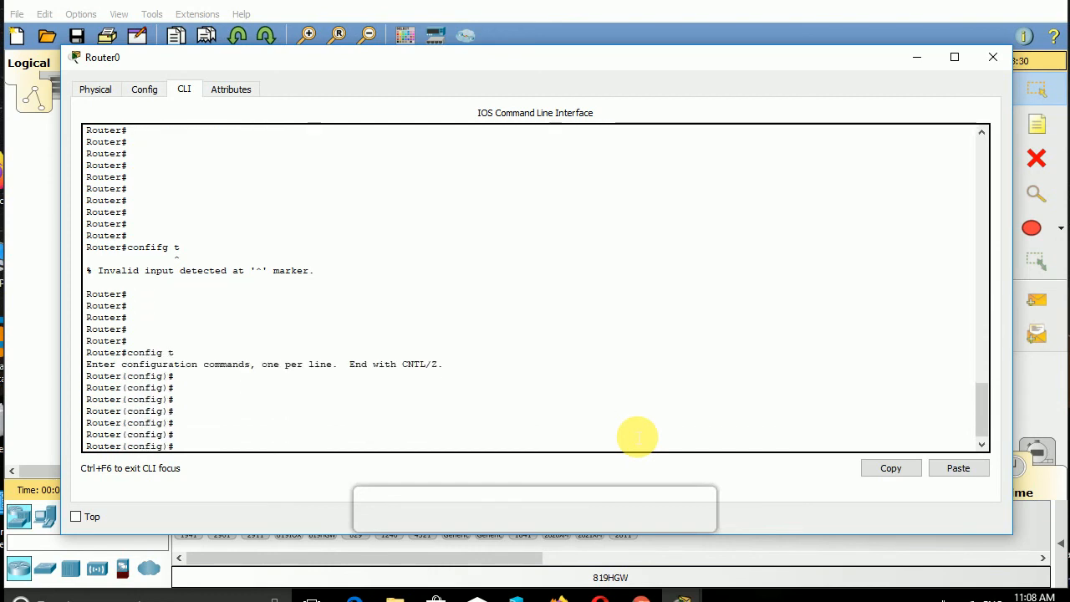
Step: Create access list 10 on Router0 permitting network 192.168.1.0 with wildcard mask 0.0.0.255
type("ac")
key("Tab")
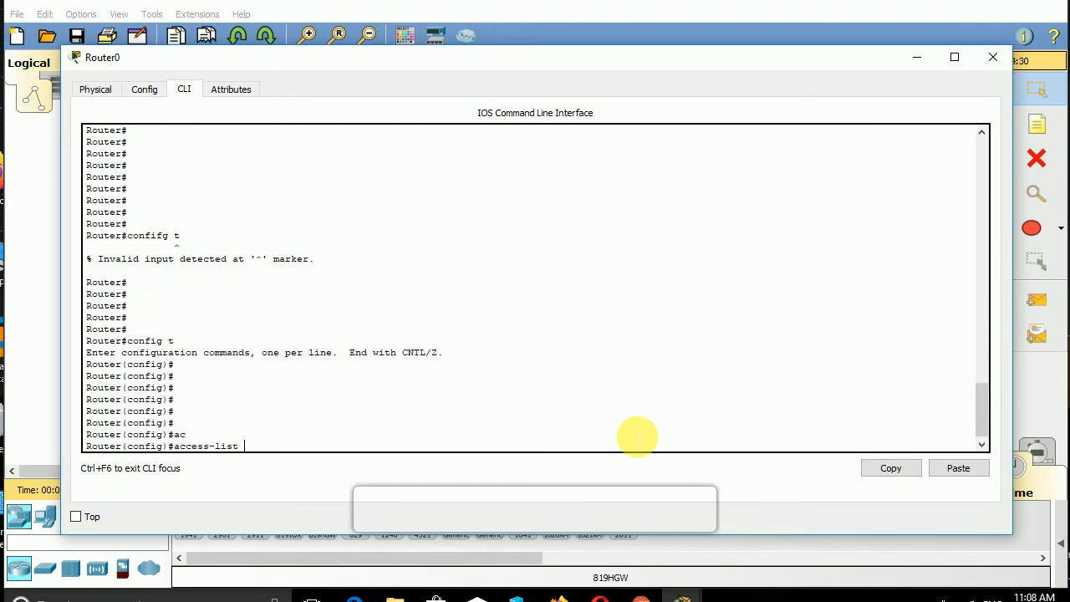
type("10 p")
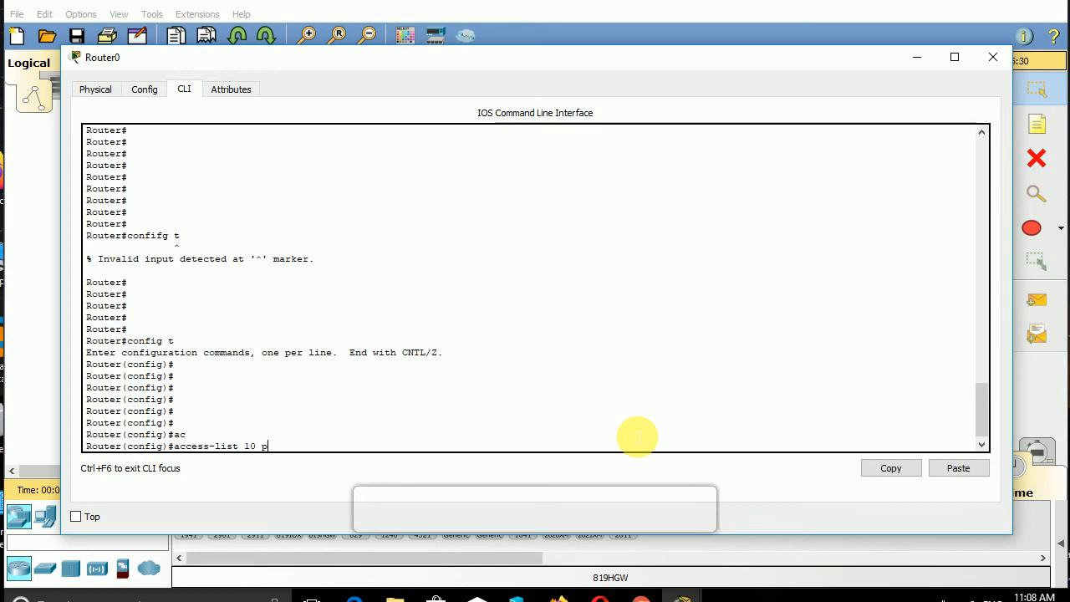
type("erm")
key("Tab")
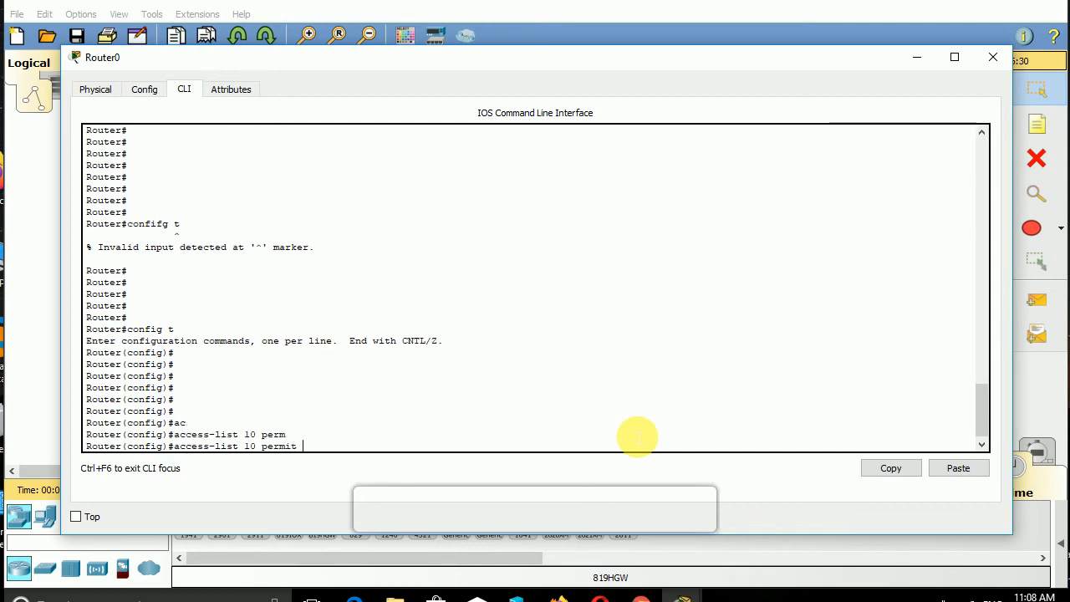
type("192.168")
type(".1.0 ")
type("?")
type("0.")
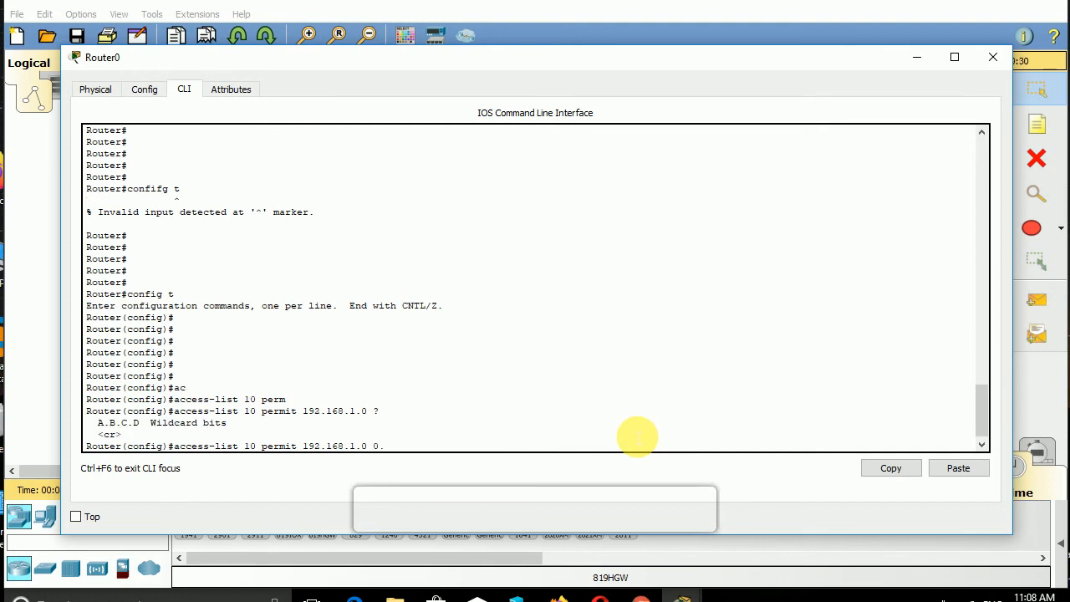
type("0.0.255")
key("Return")
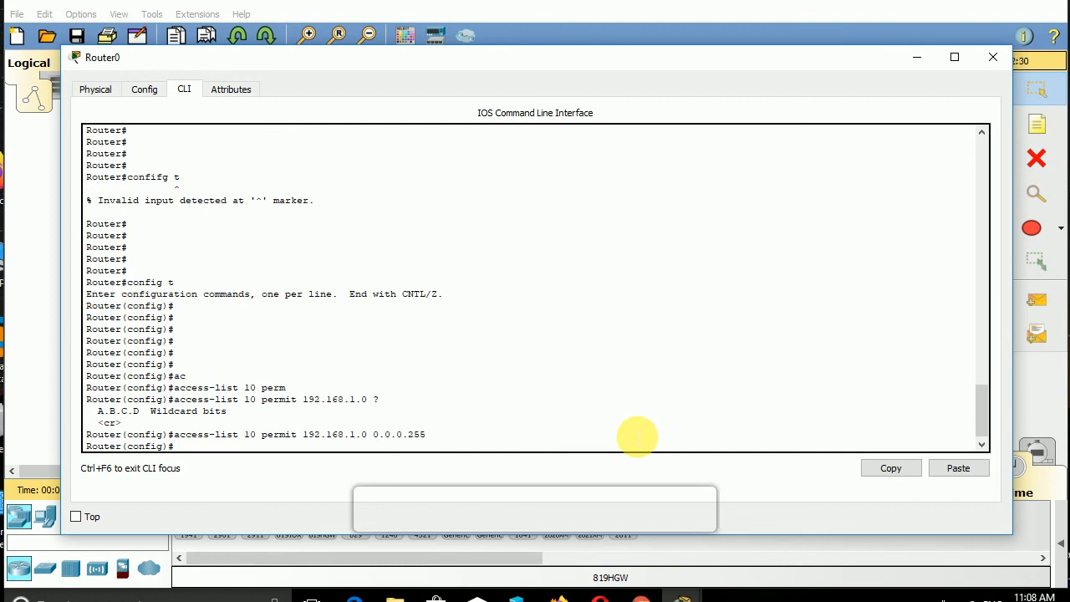
key("Return")
key("Return")
key("Return")
key("Return")
key("Return")
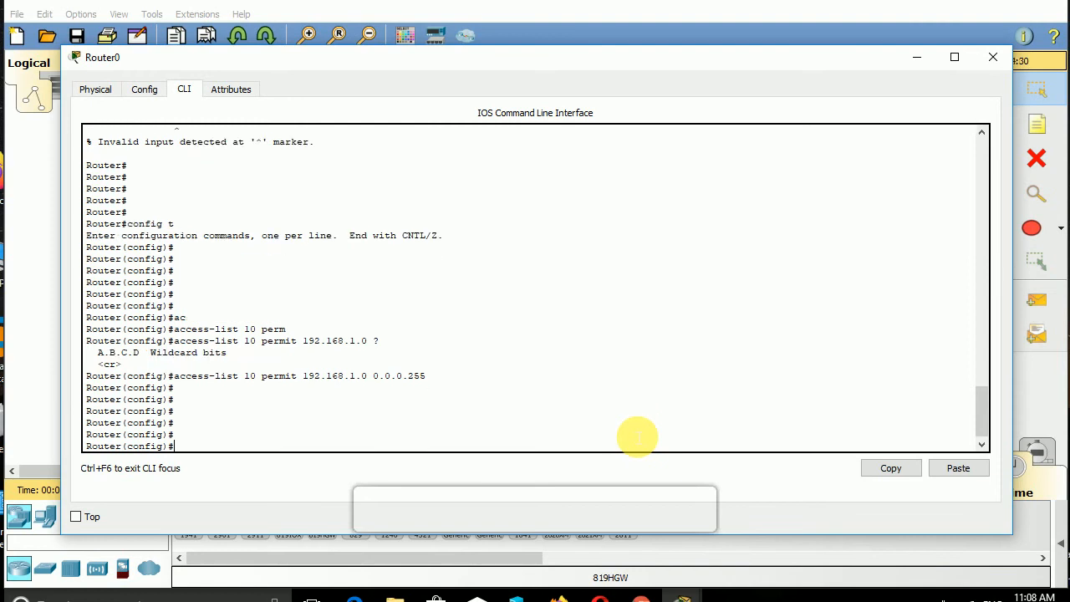
type("ip na")
key("Tab")
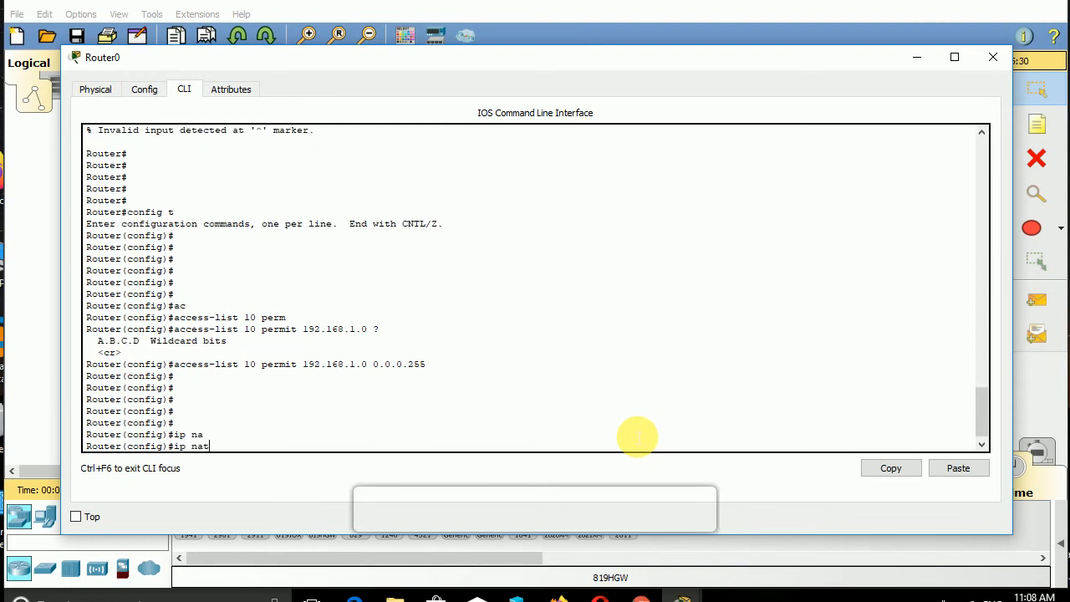
type("ins")
key("Tab")
type("sou")
key("Tab")
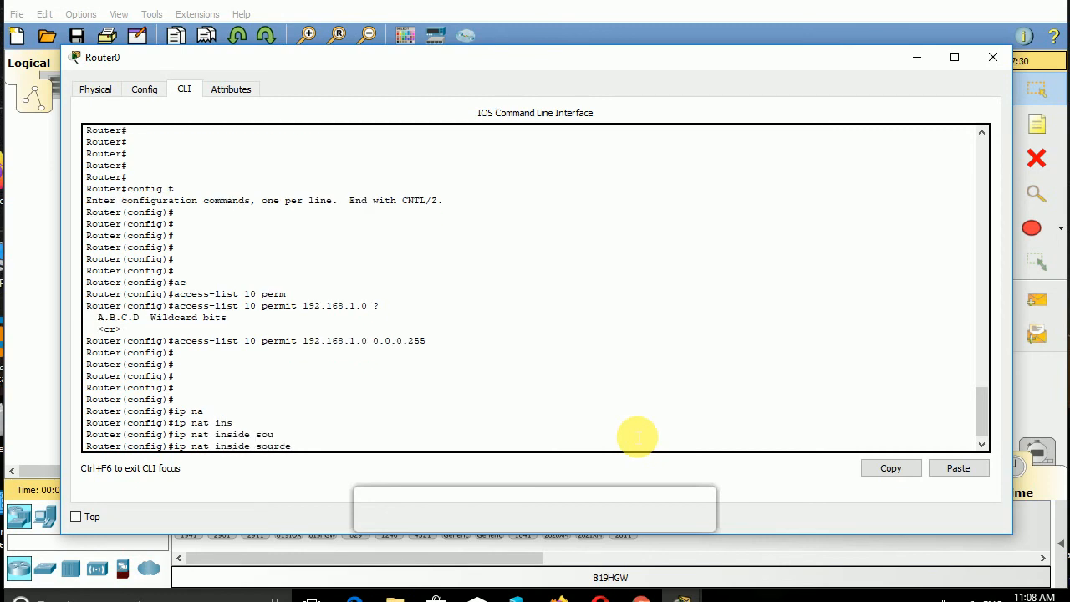
type("po")
key("Tab")
key("BackSpace")
key("BackSpace")
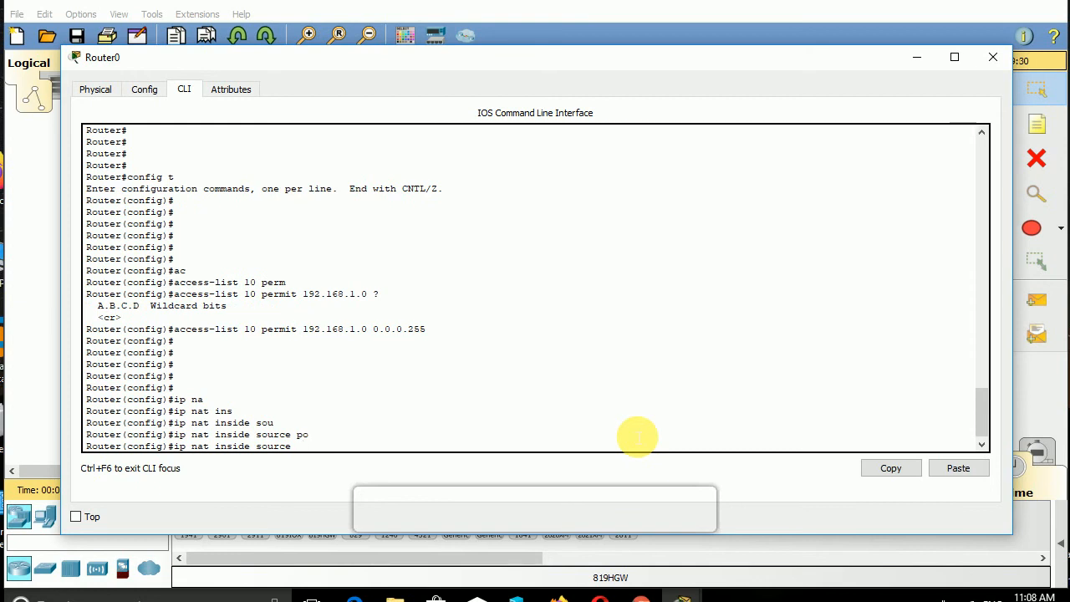
type("?")
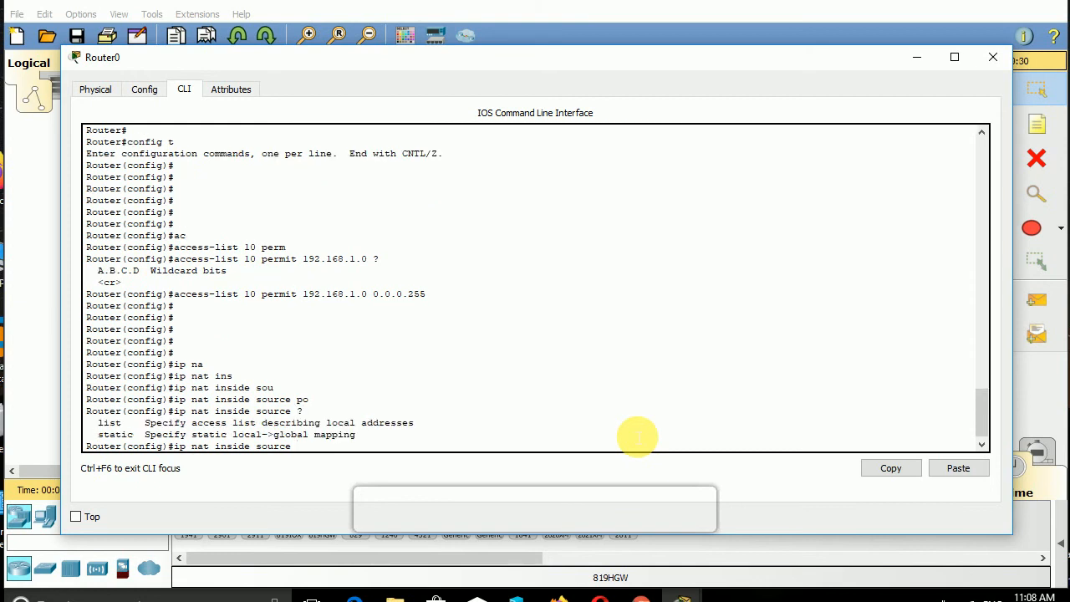
type("li")
key("BackSpace")
key("BackSpace")
key("BackSpace")
key("BackSpace")
key("BackSpace")
key("BackSpace")
type("po")
key("Tab")
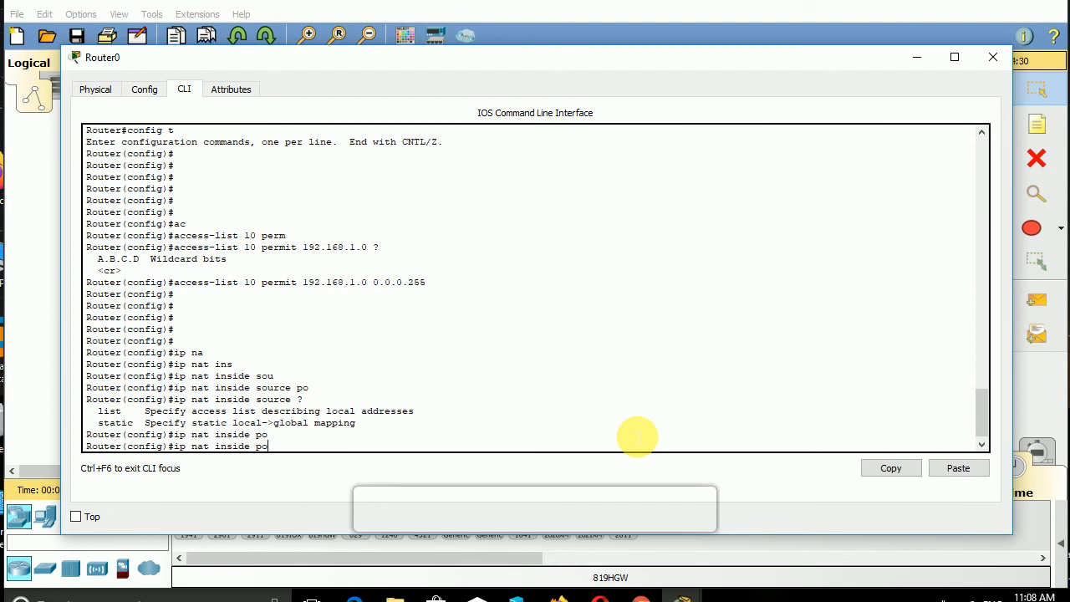
key("BackSpace")
key("BackSpace")
key("BackSpace")
key("BackSpace")
key("BackSpace")
key("BackSpace")
key("BackSpace")
key("BackSpace")
key("BackSpace")
key("BackSpace")
Step: Define the NAT pool training with start and end address 1.1.1.51 and netmask 255.0.0.0
type("po")
key("Tab")
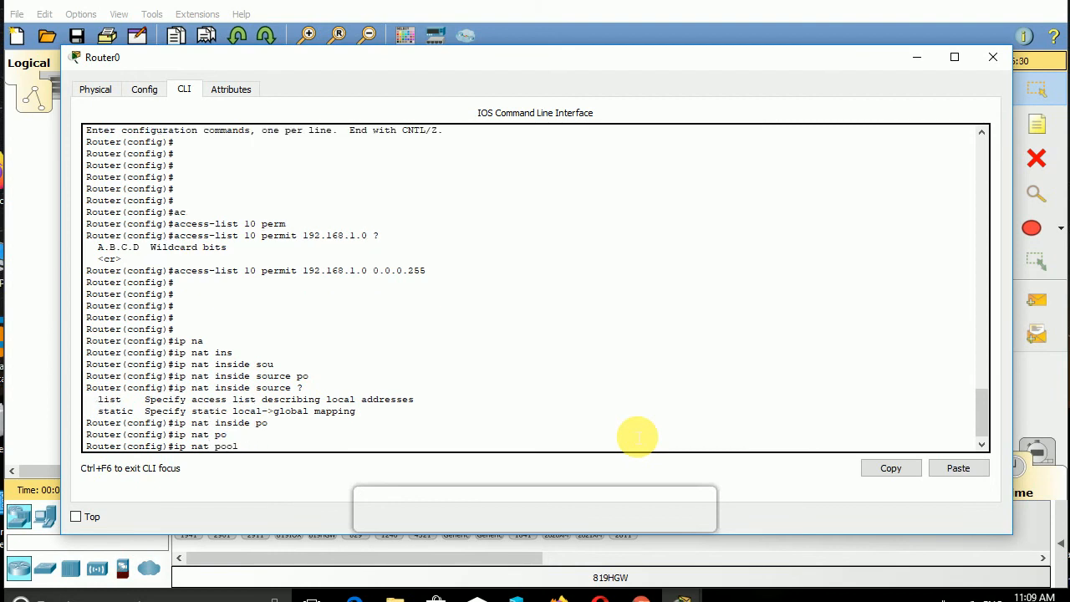
type("training ?")
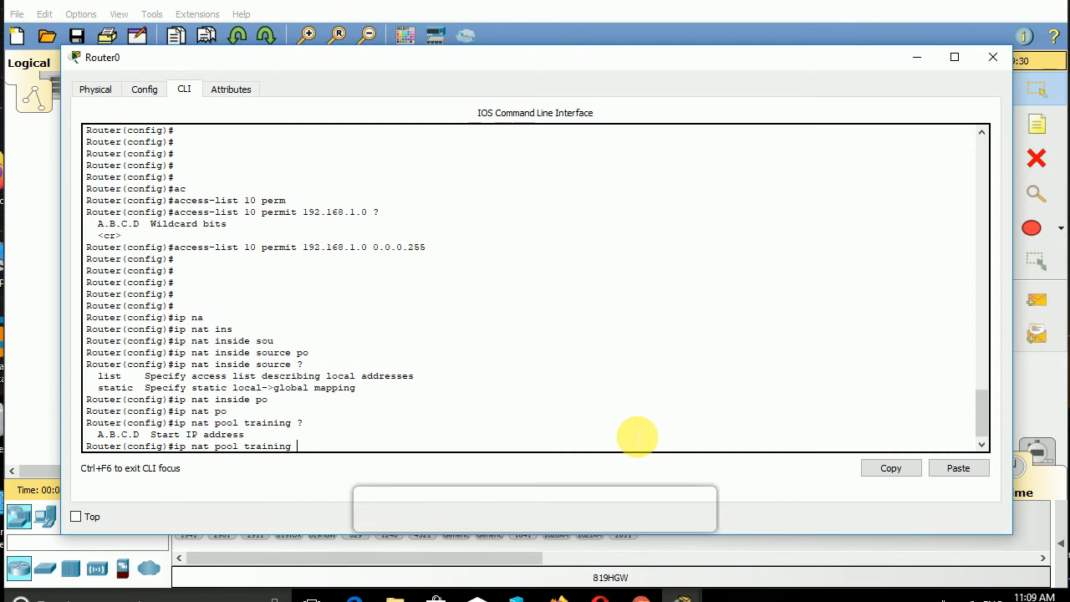
type("1.1.1.51 1.1.1.51")
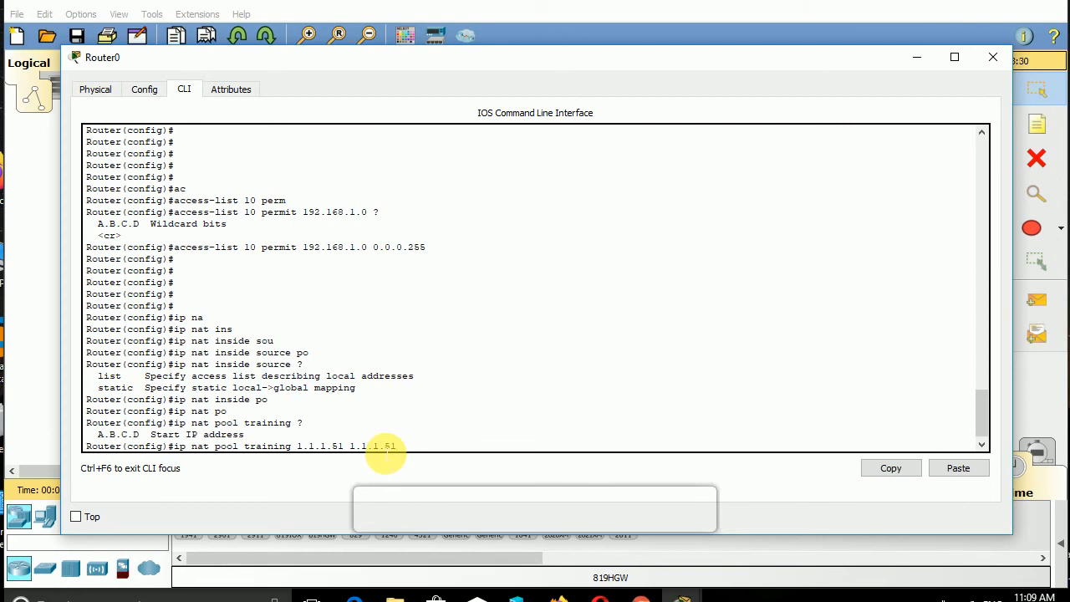
type("?")
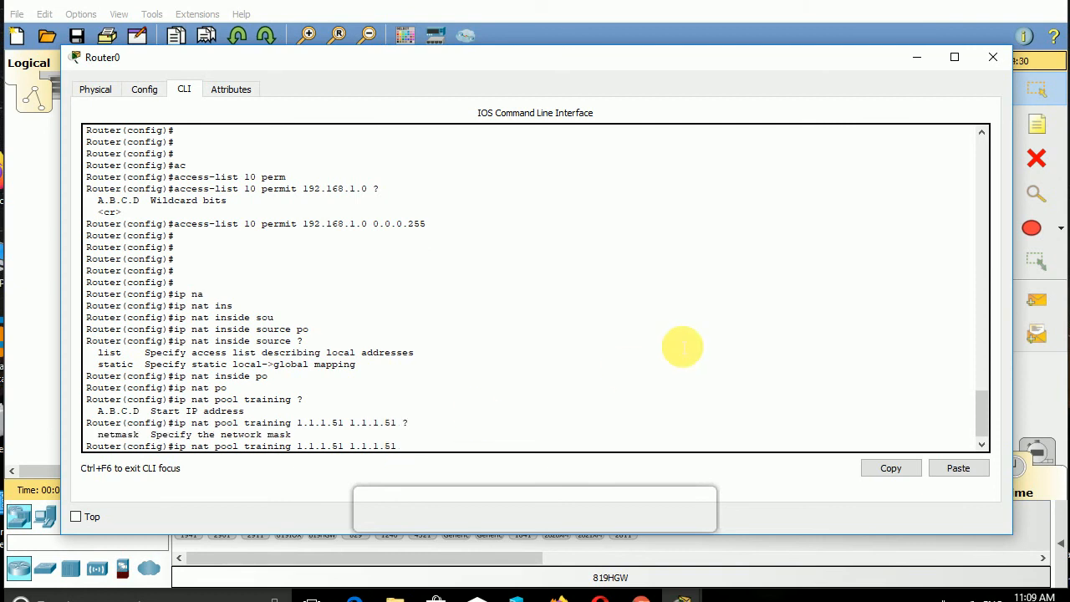
type("net")
key("Tab")
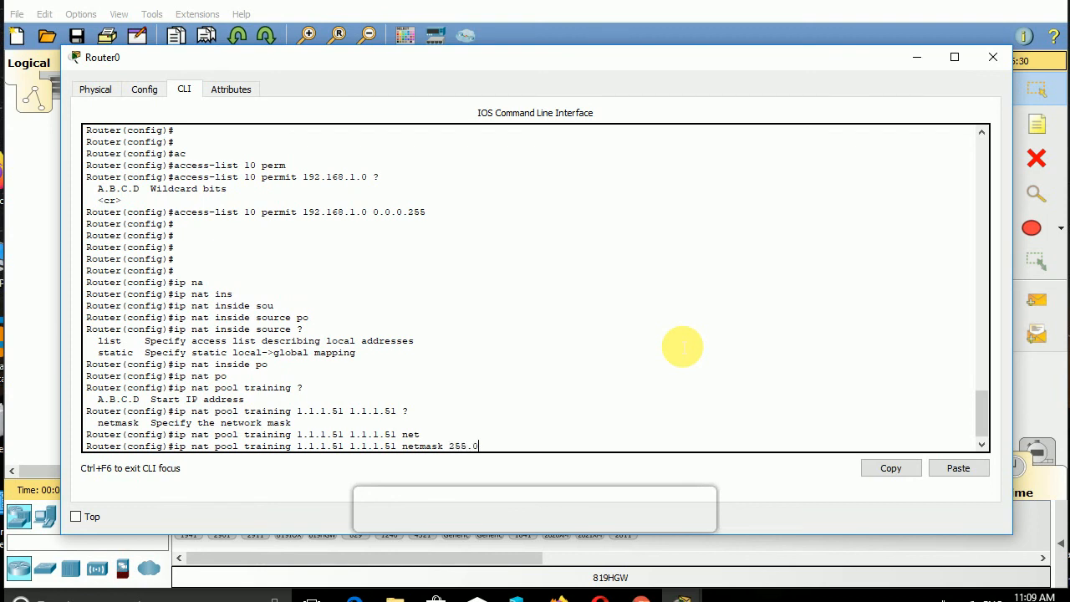
type(".0.0")
key("Return")
key("Return")
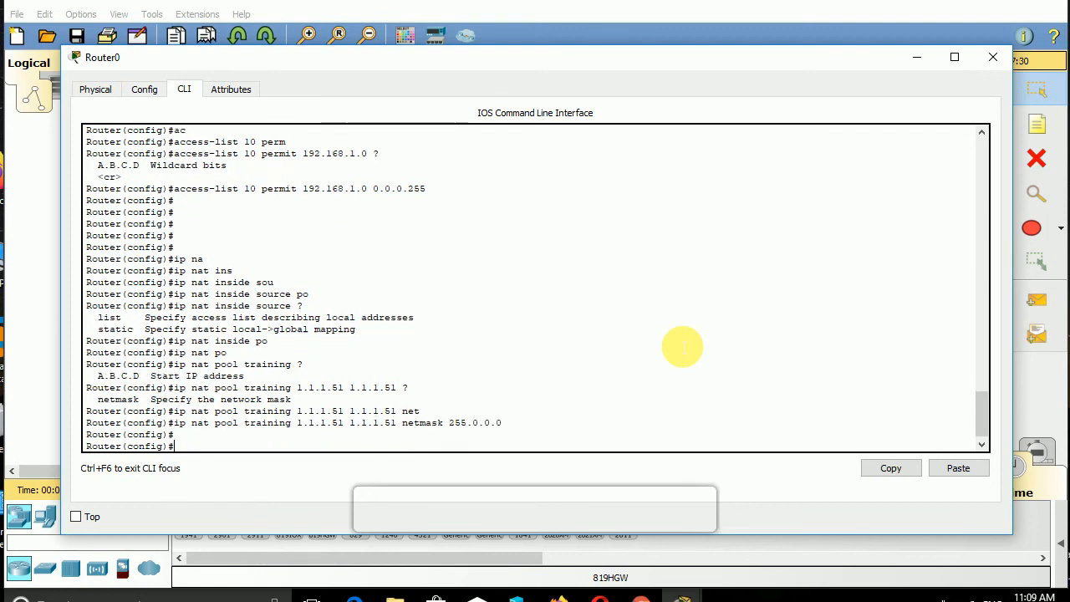
key("Return")
key("Return")
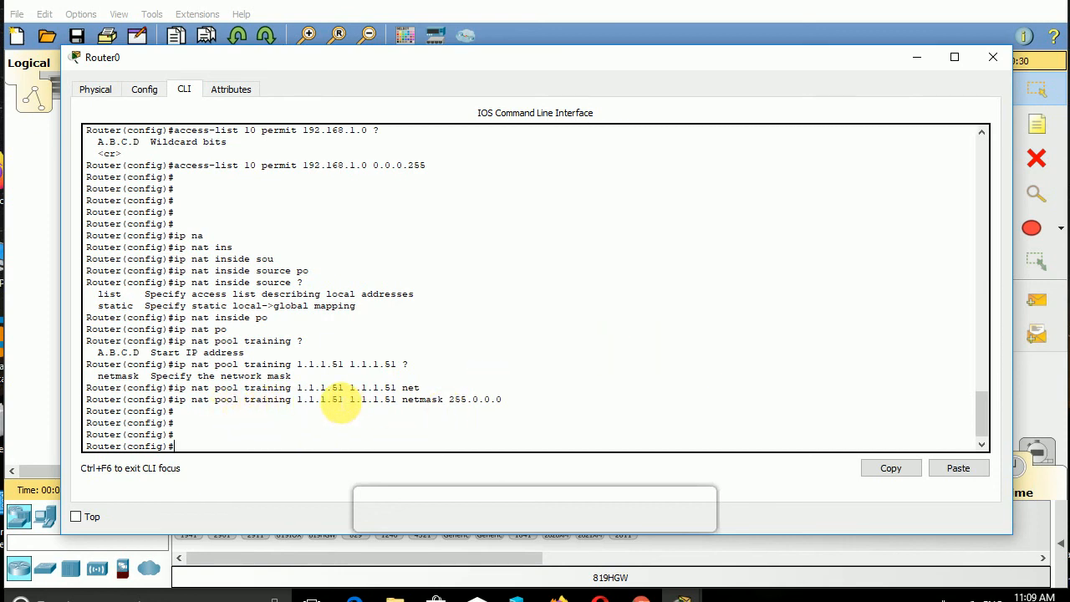
double_click(338, 400)
double_click(390, 400)
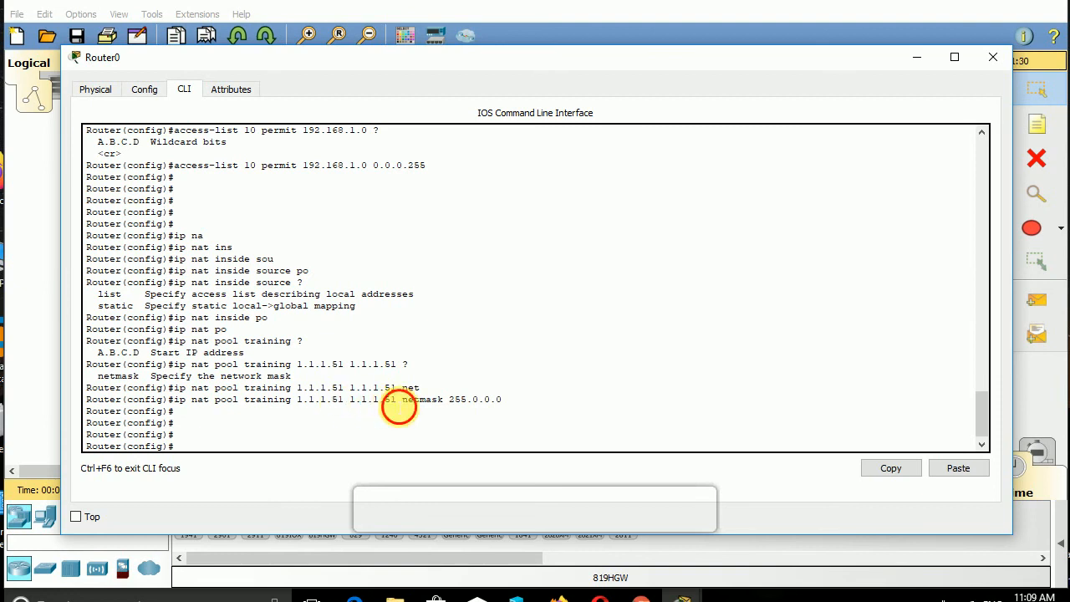
left_click(391, 417)
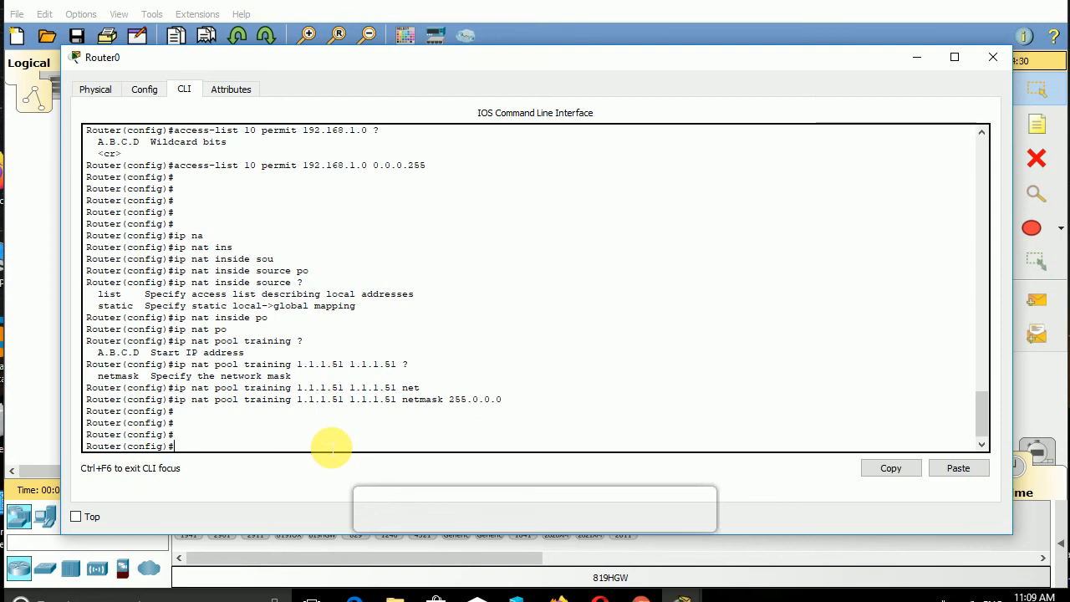
key("Return")
key("Return")
key("Return")
key("Return")
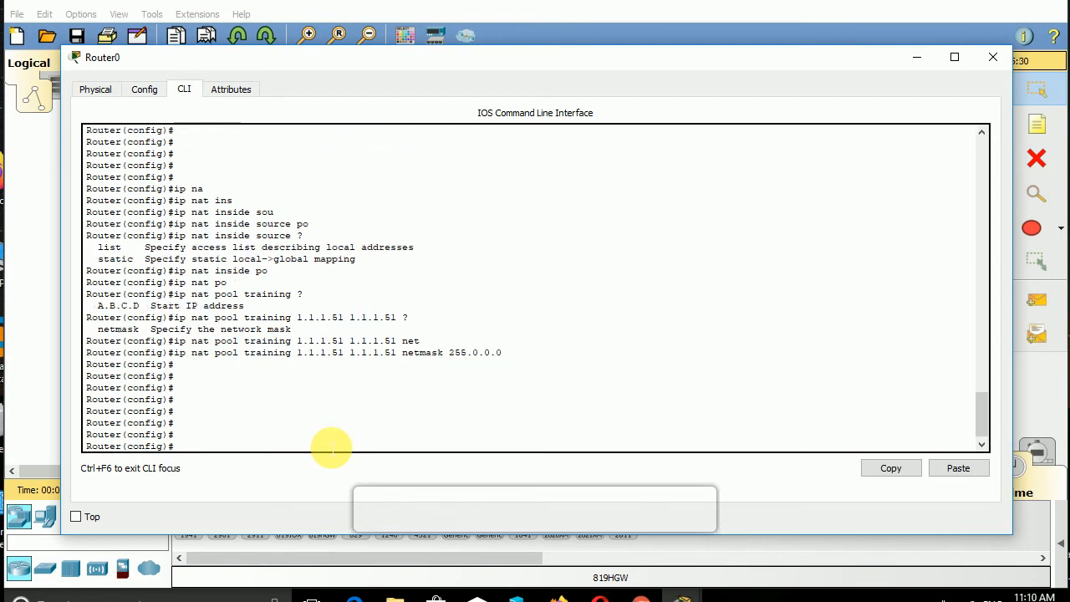
Step: Bind access list 10 to the NAT pool training as inside source with the overload option on Router0
type("ip na")
key("Tab")
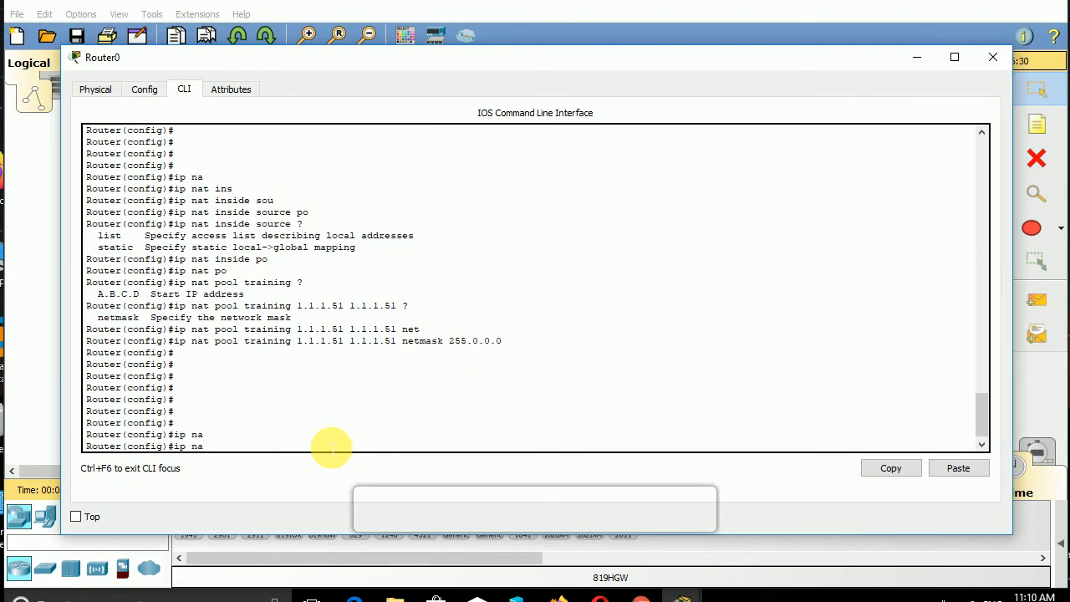
type("tr")
key("Tab")
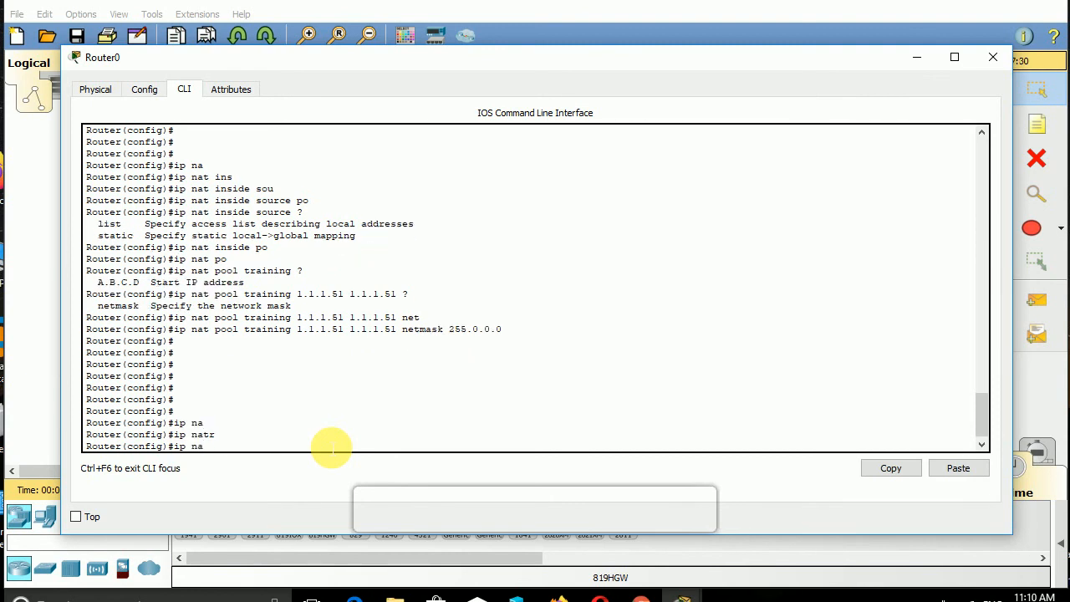
key("Tab")
type("t in")
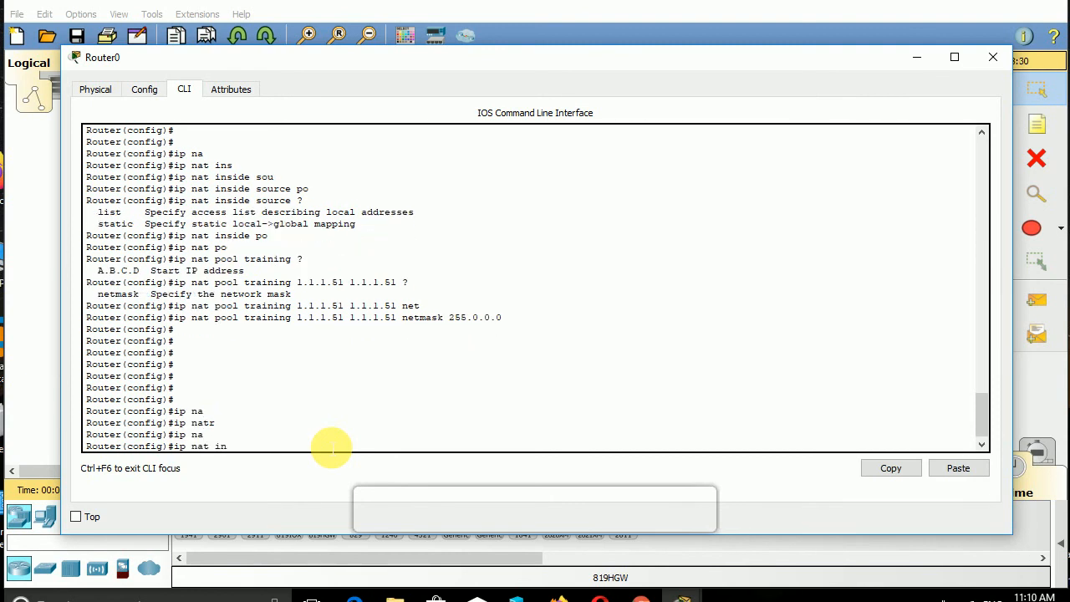
type("s")
key("Tab")
type("sou")
key("Tab")
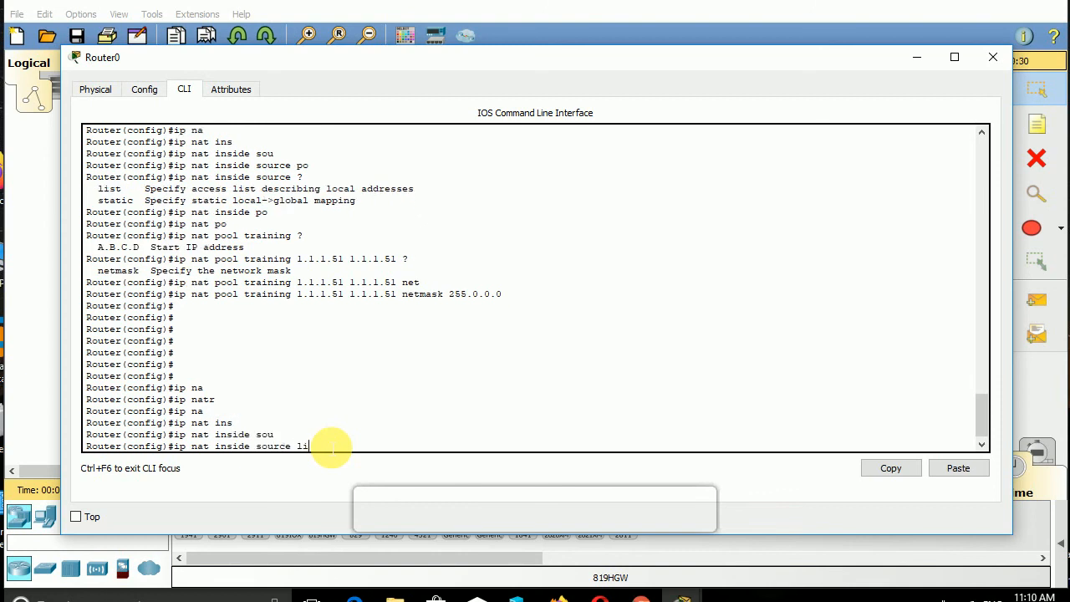
type("li")
key("Tab")
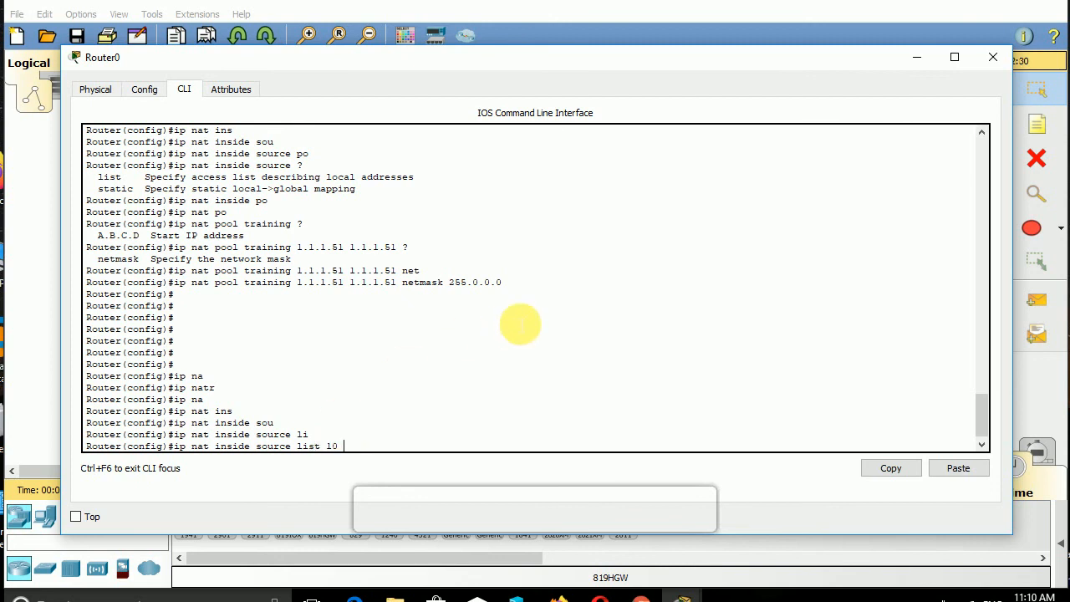
type("10 po")
key("Tab")
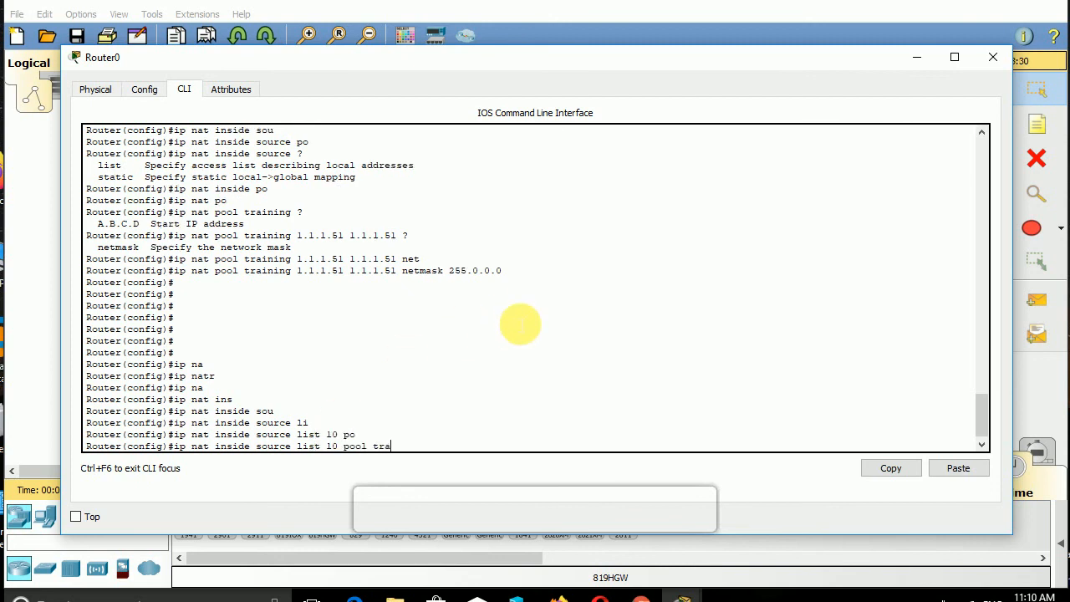
type("training")
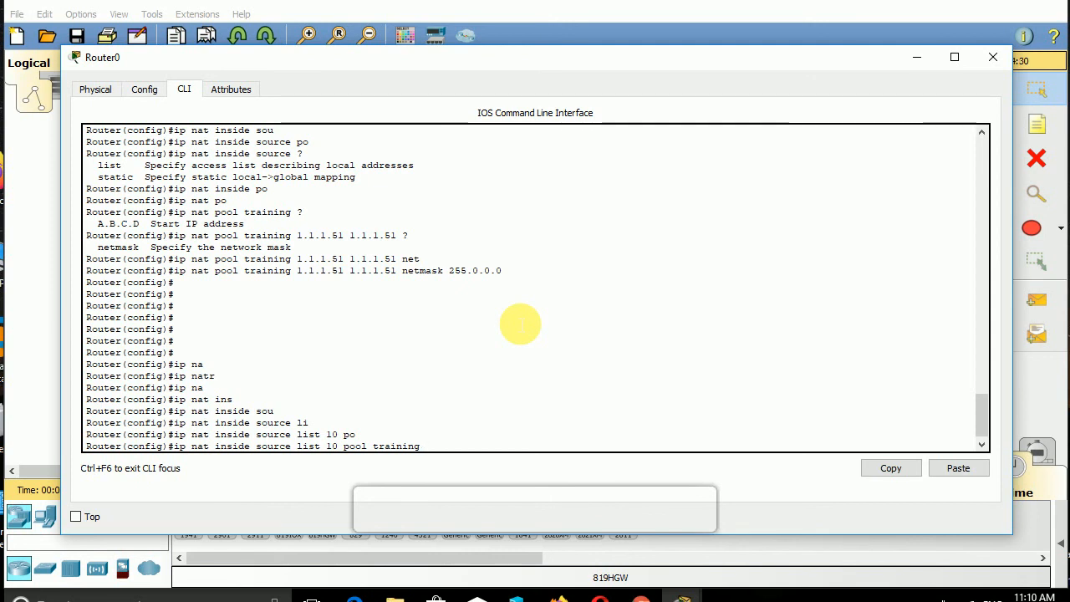
type(" over")
key("Tab")
key("Return")
key("Return")
key("Return")
key("Return")
key("Return")
key("Return")
key("Return")
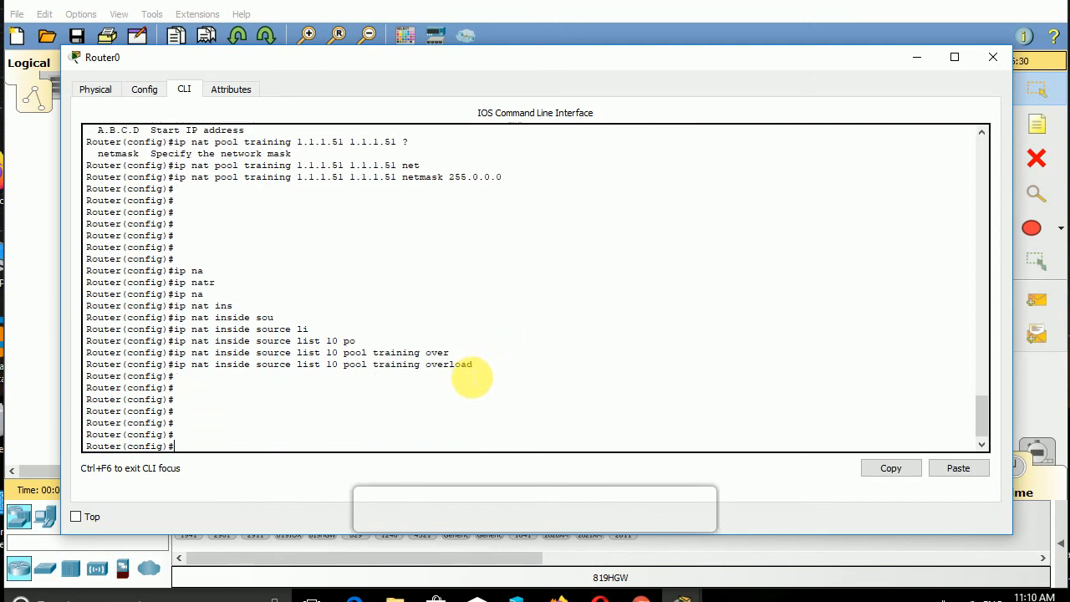
left_click_drag(477, 364, 432, 365)
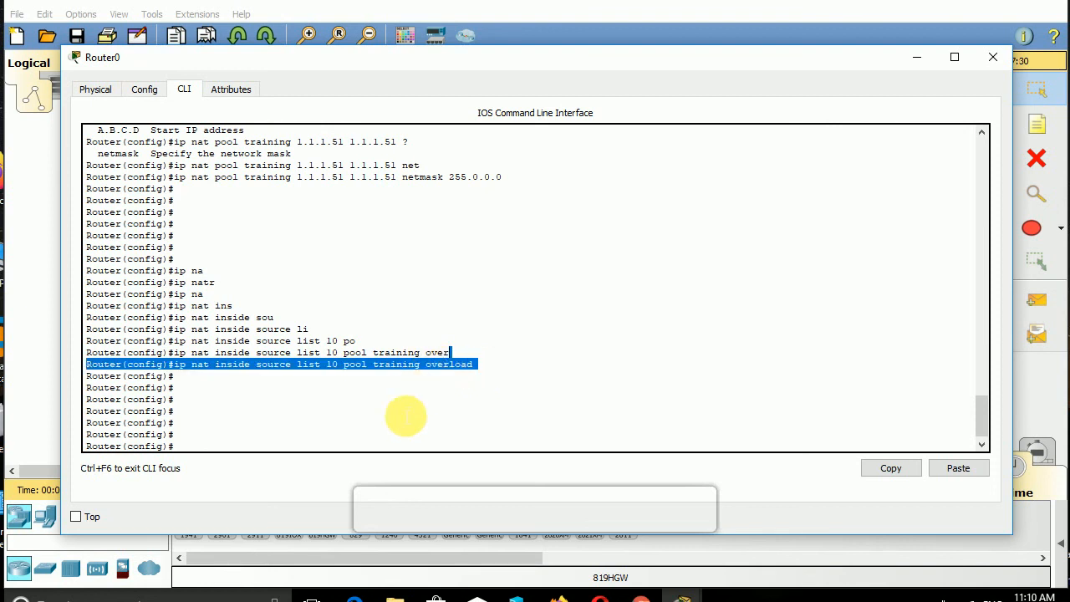
left_click(425, 401)
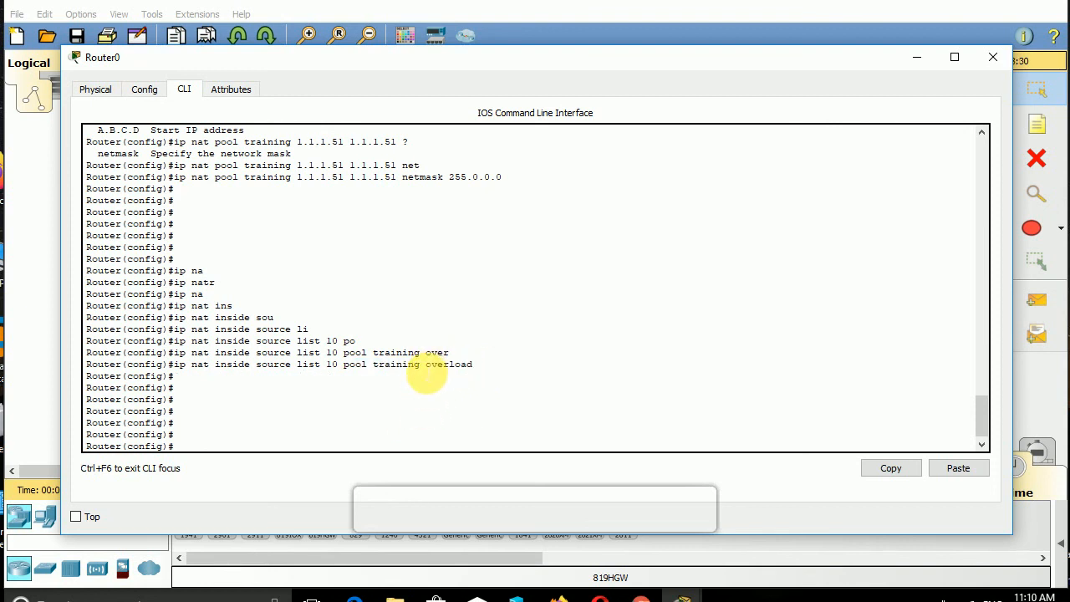
left_click_drag(421, 365, 182, 369)
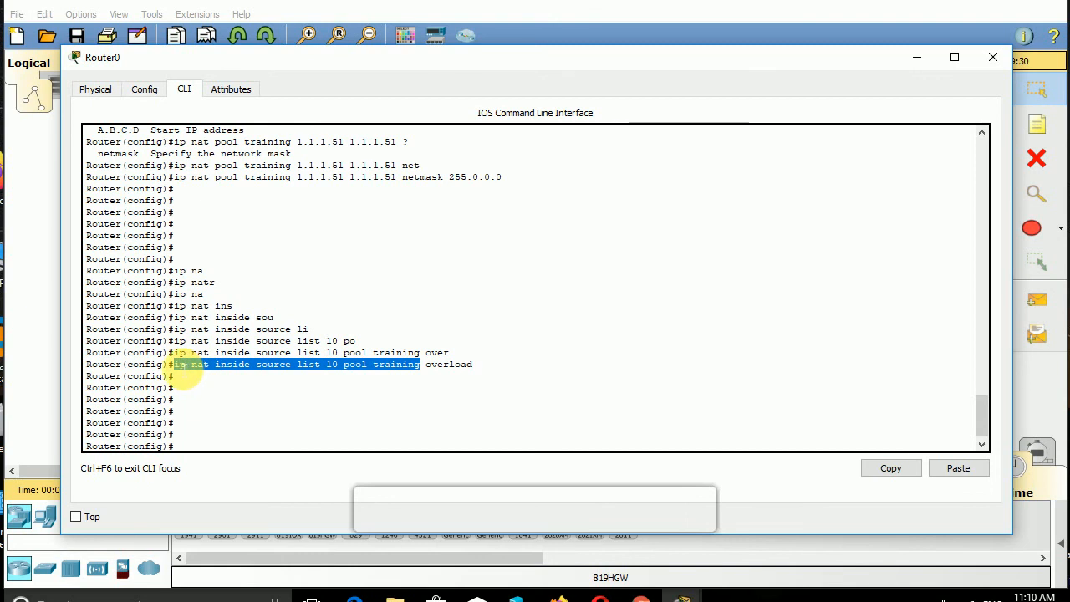
left_click_drag(500, 365, 490, 369)
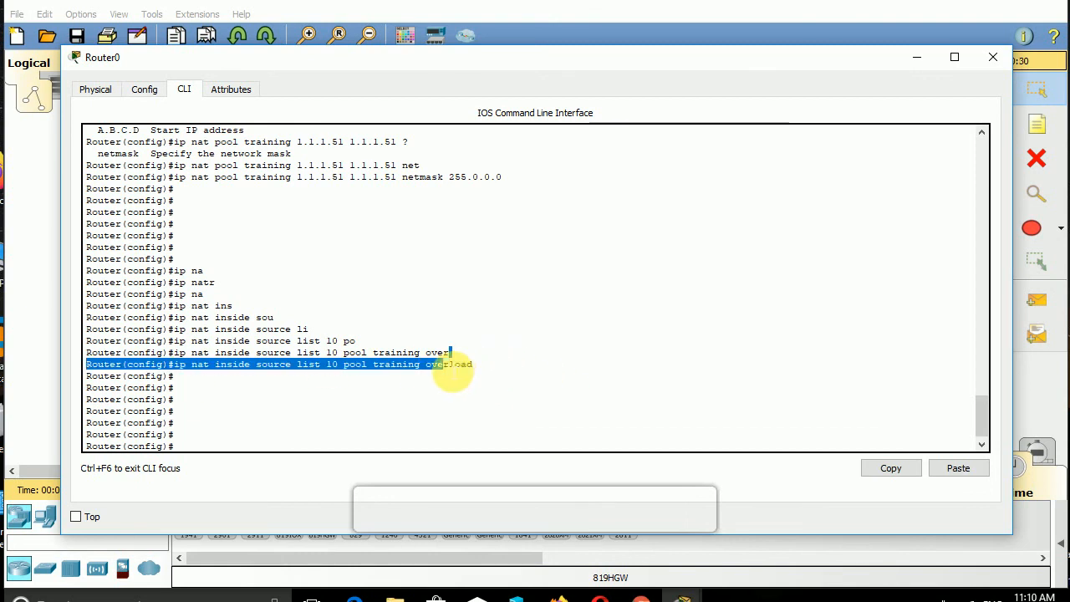
left_click(474, 369)
Step: Enter interface configuration mode for fastEthernet 0/1 on Router0
type("in")
key("Tab")
type("tfa")
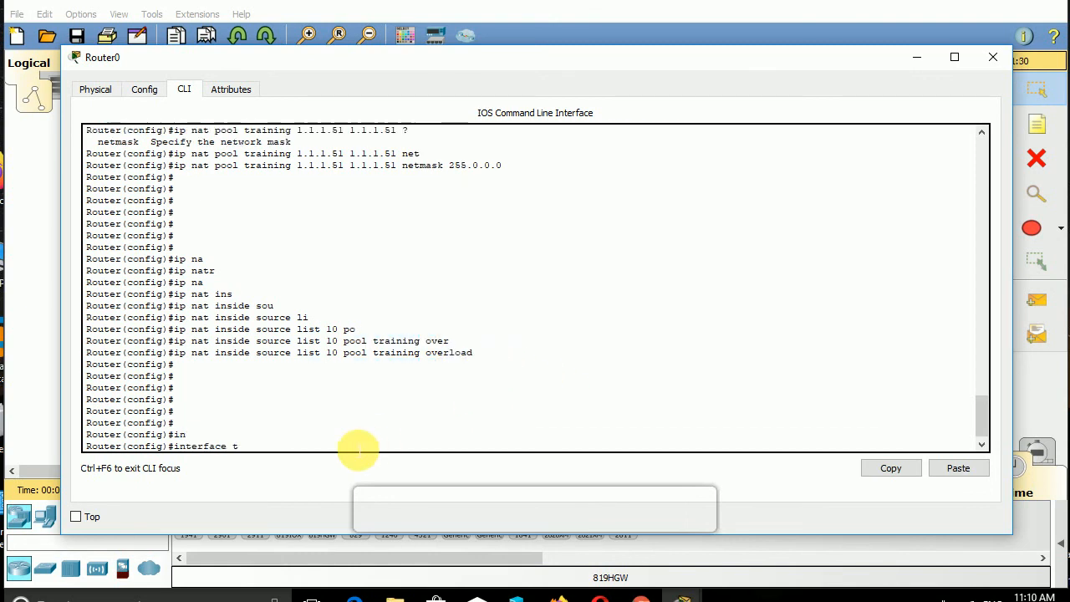
key("Tab")
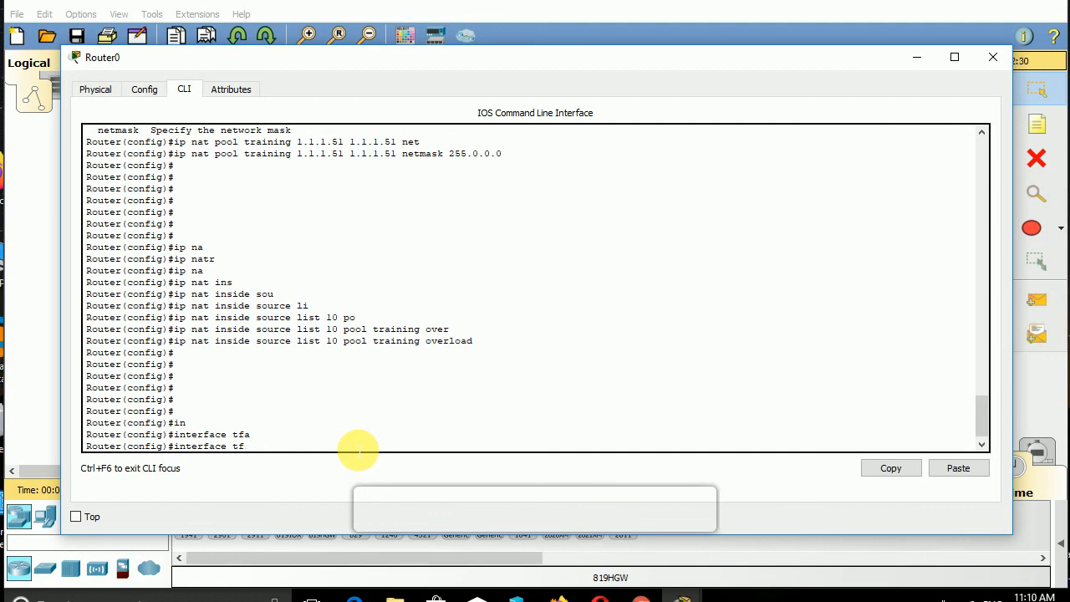
type("fa")
key("Tab")
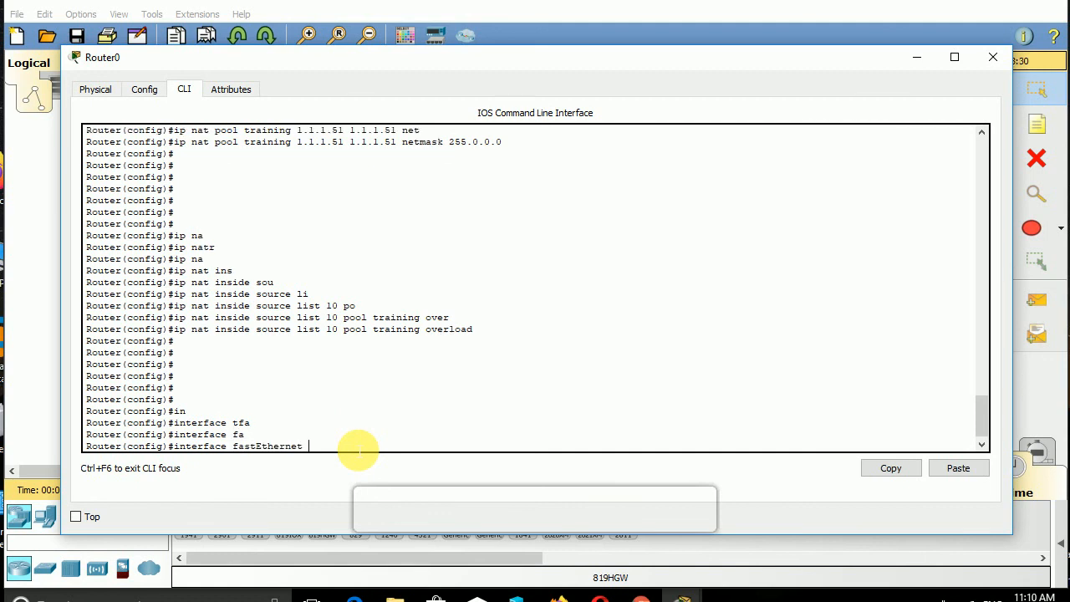
type("0/1")
key("Return")
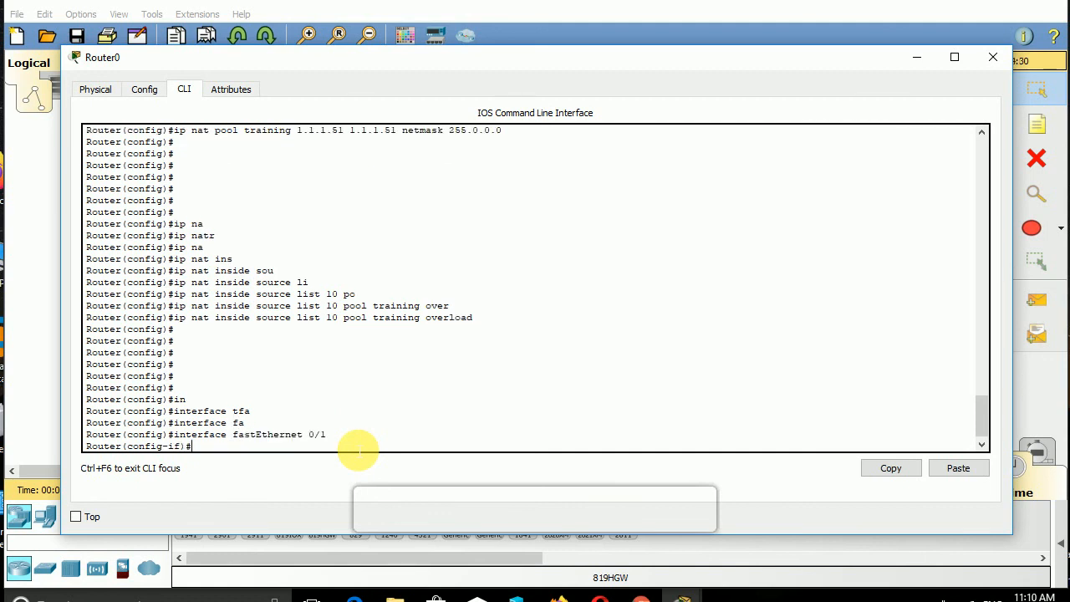
Step: Set the fastEthernet 0/1 interface as NAT inside and return to global configuration mode
type("ip na")
key("Tab")
type("t in")
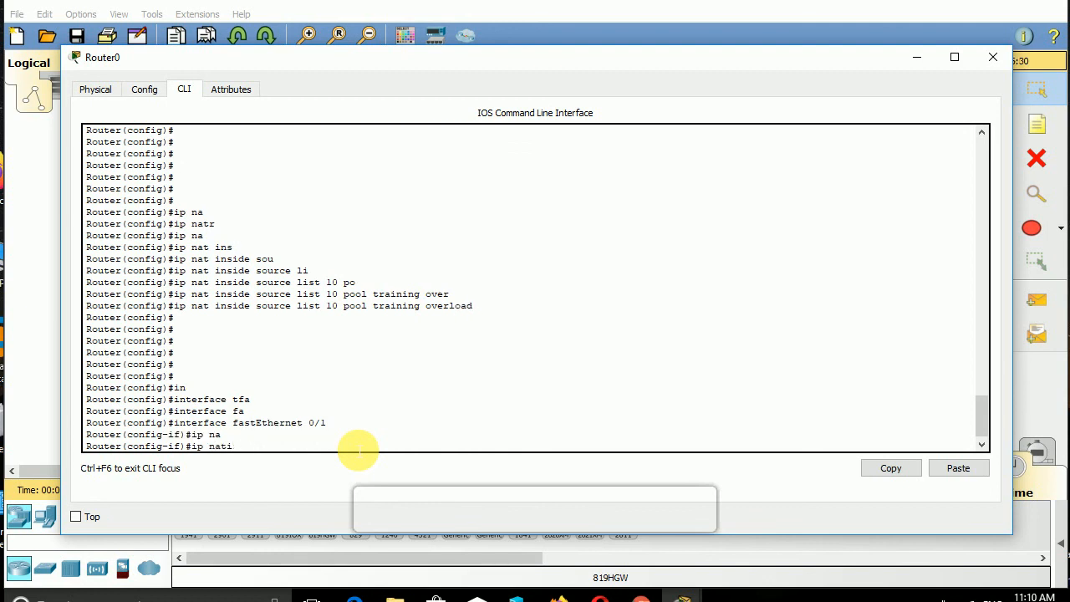
type("s")
key("Tab")
key("Return")
key("Return")
key("Return")
key("Return")
key("Return")
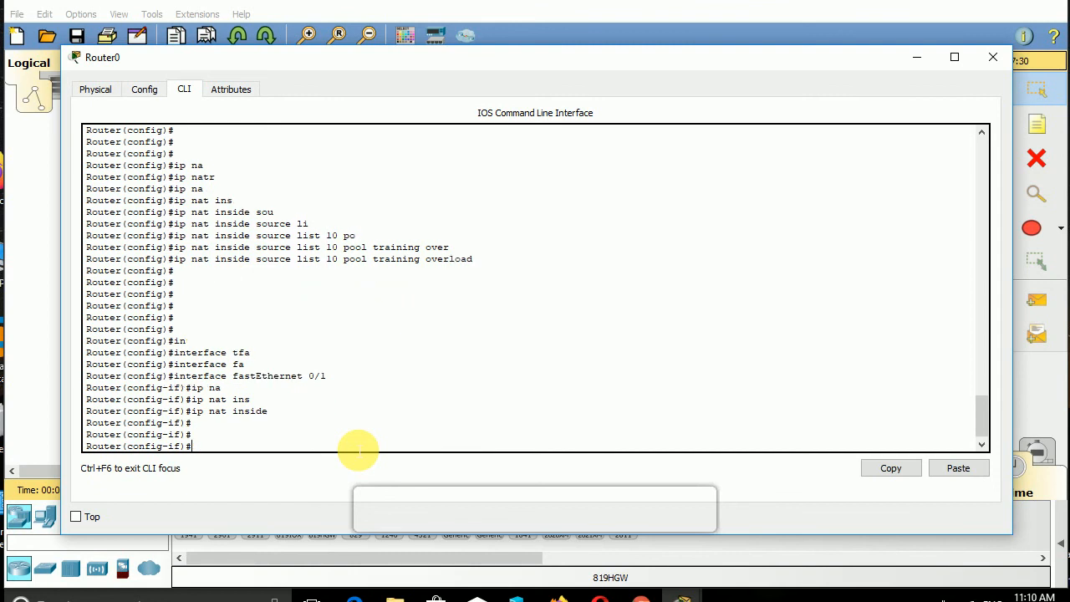
type("exit")
key("Return")
key("Return")
Step: Enter interface configuration mode for serial 0/2/0 on Router0
type("int")
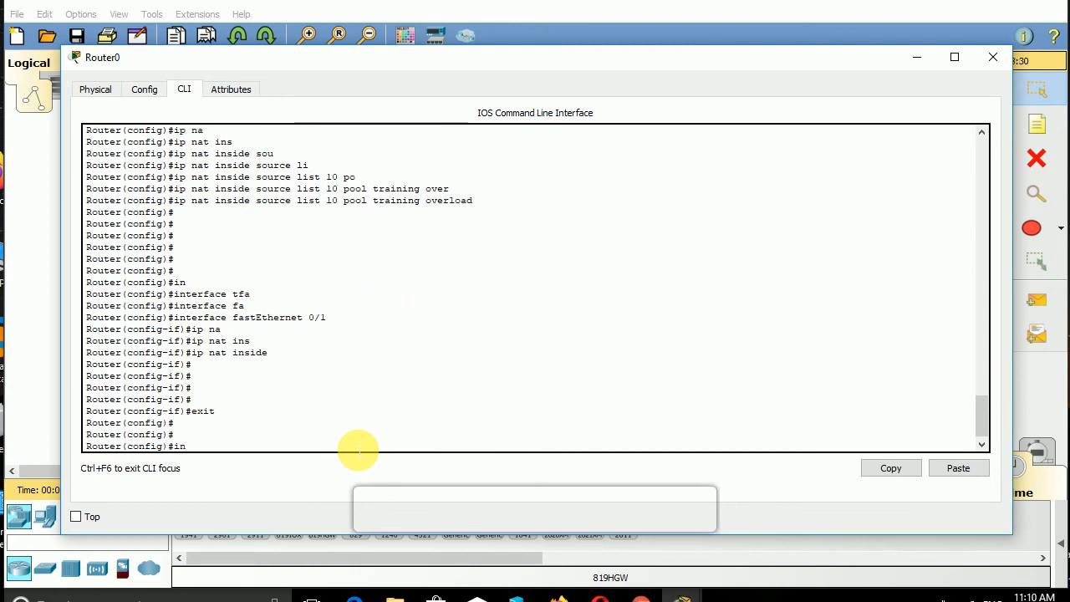
key("Tab")
type("ser")
key("Tab")
type("0/2/0")
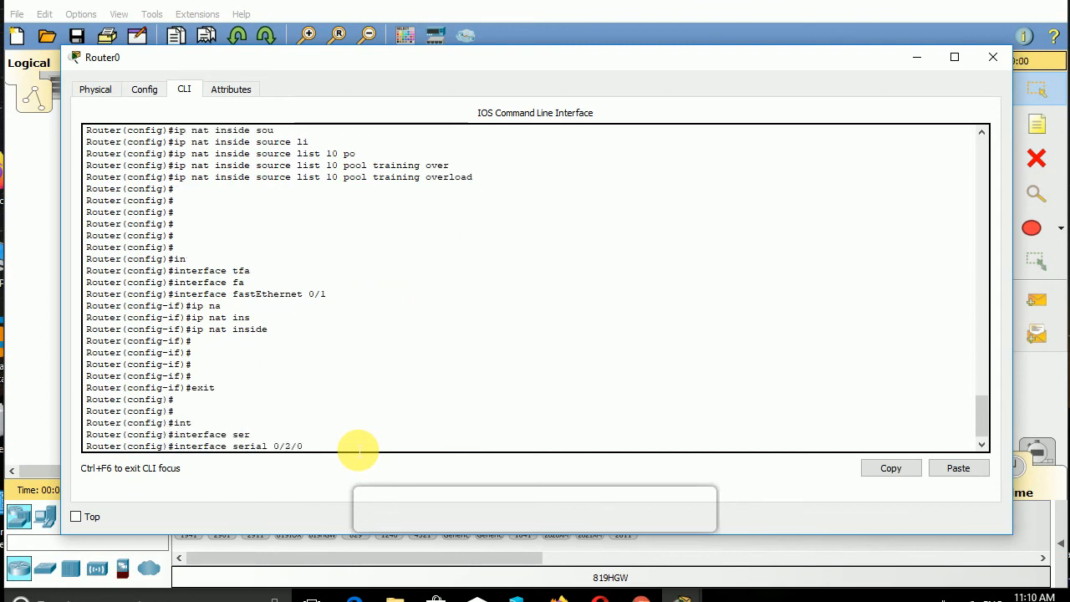
key("Return")
Step: Set the serial 0/2/0 interface as NAT outside and return to privileged EXEC mode
type("ip na")
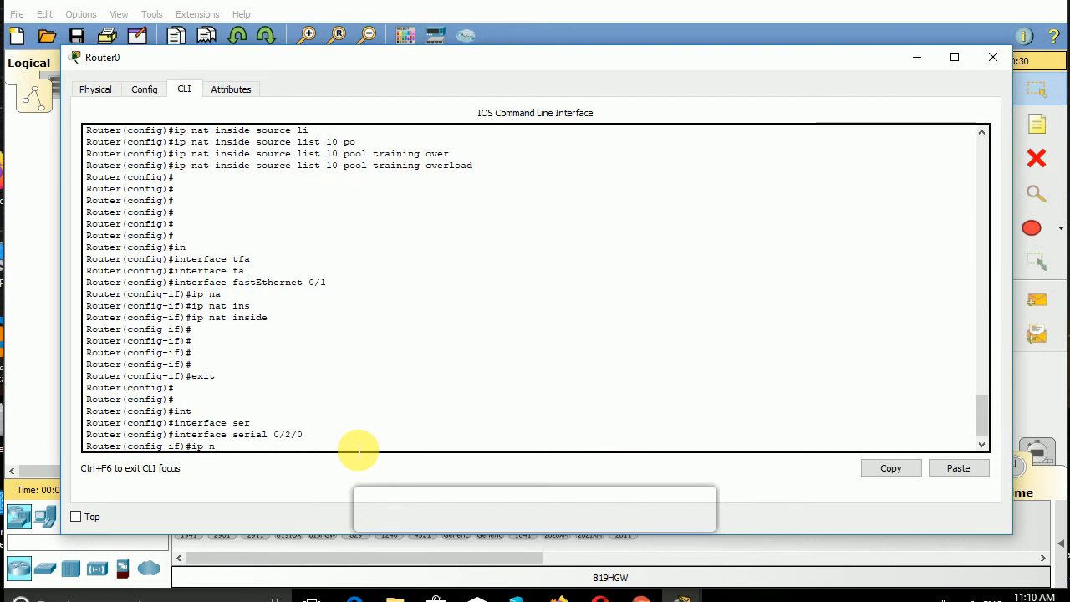
key("Tab")
type("out")
key("Tab")
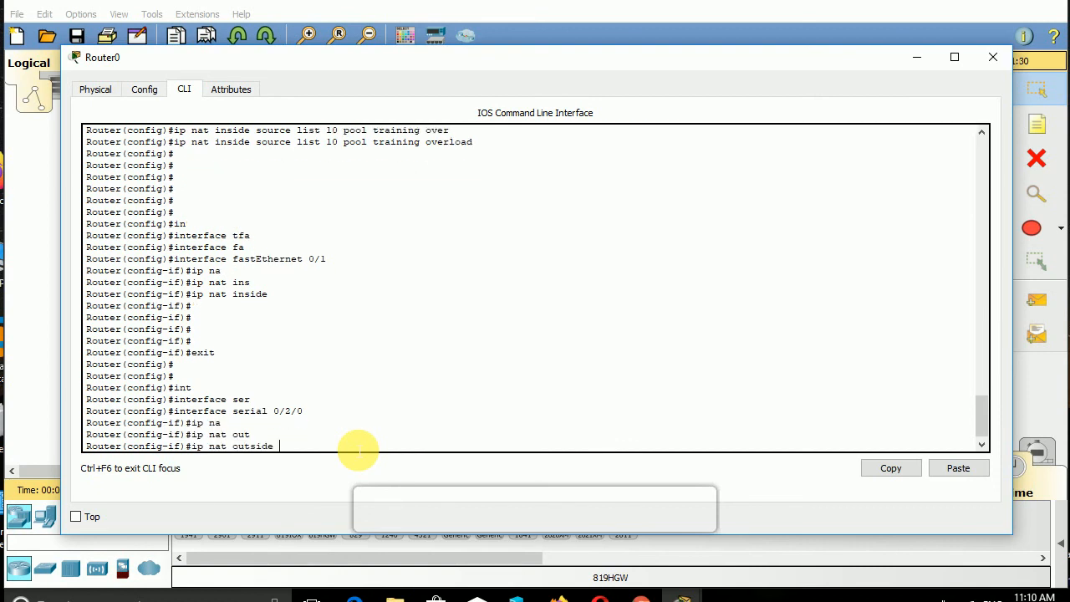
key("Return")
key("Return")
key("Return")
key("Return")
key("Return")
key("Return")
key("ctrl+z")
key("Return")
key("Return")
key("Return")
key("Return")
key("Return")
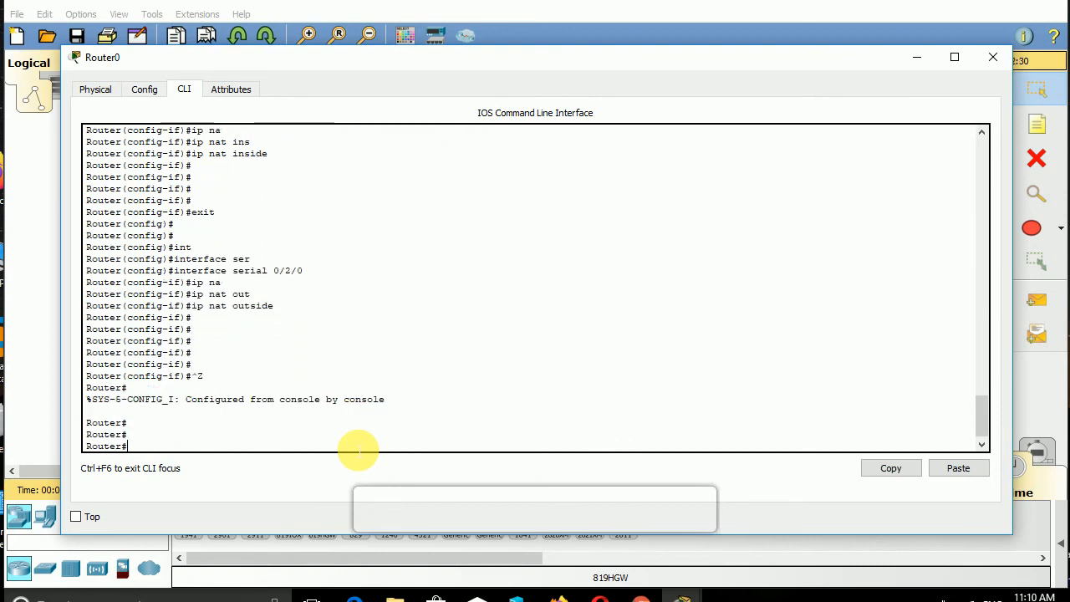
Step: Show the IP NAT statistics on Router0 and examine the netmask and address range of pool training
type("sm")
key("Tab")
type("h")
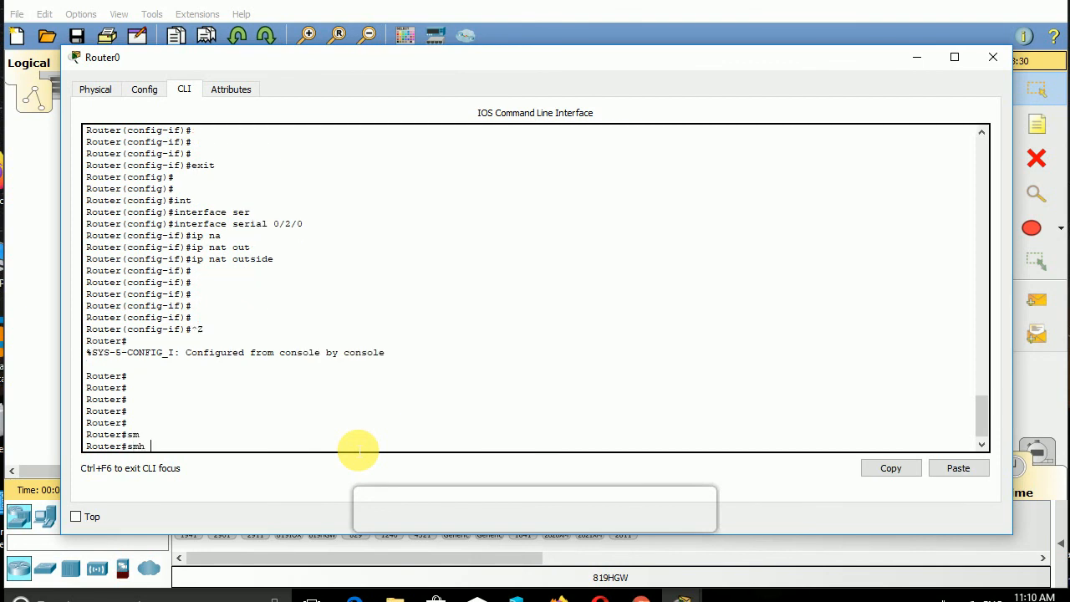
key("BackSpace")
key("BackSpace")
key("Tab")
type("h ip")
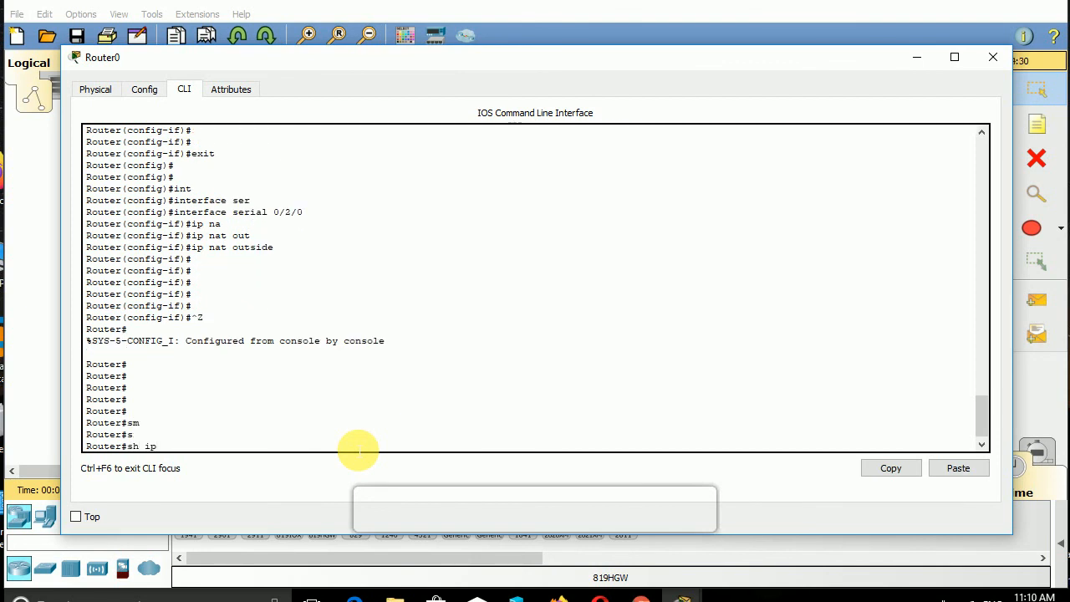
type(" na")
key("Tab")
type("sta")
key("Tab")
key("Return")
key("Return")
key("Return")
key("Return")
key("Return")
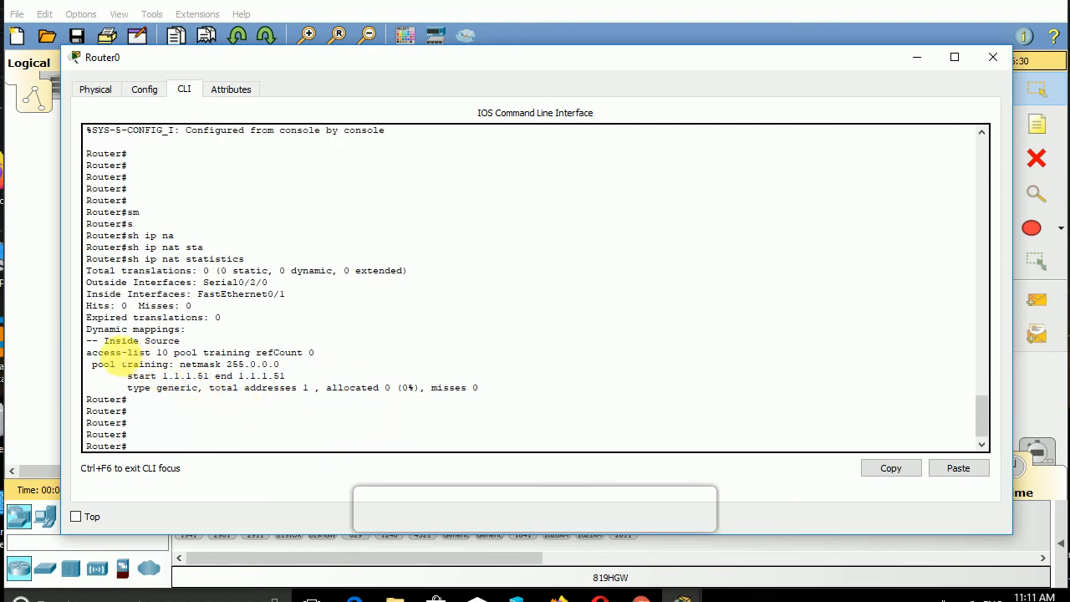
left_click_drag(116, 365, 280, 366)
left_click_drag(186, 376, 292, 381)
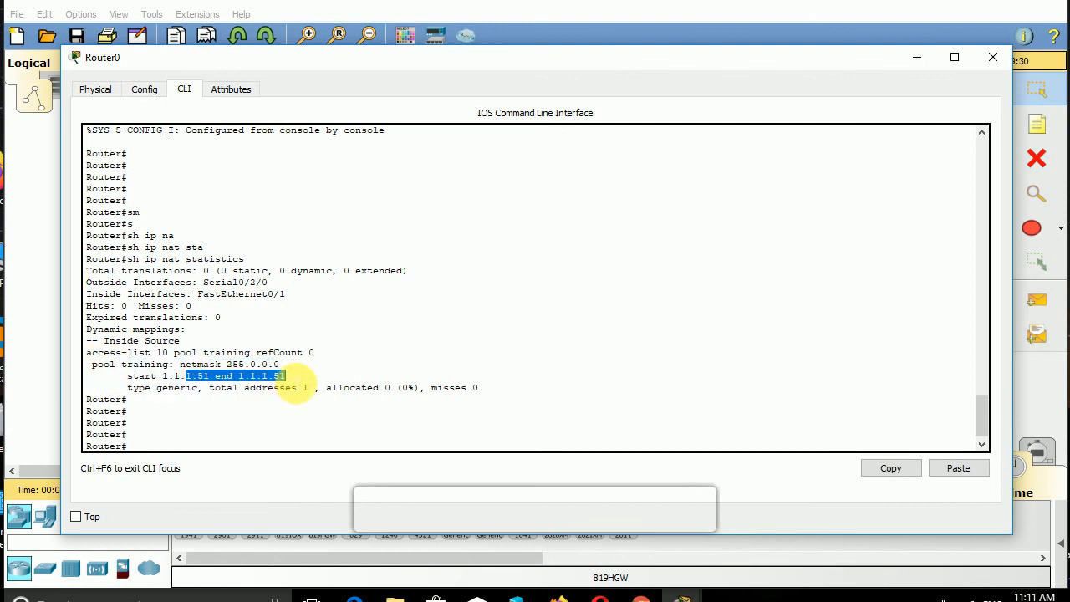
left_click(247, 429)
Step: Show the IP NAT translations table on Router0
key("Return")
key("Return")
key("Return")
type("s")
key("Return")
type("s")
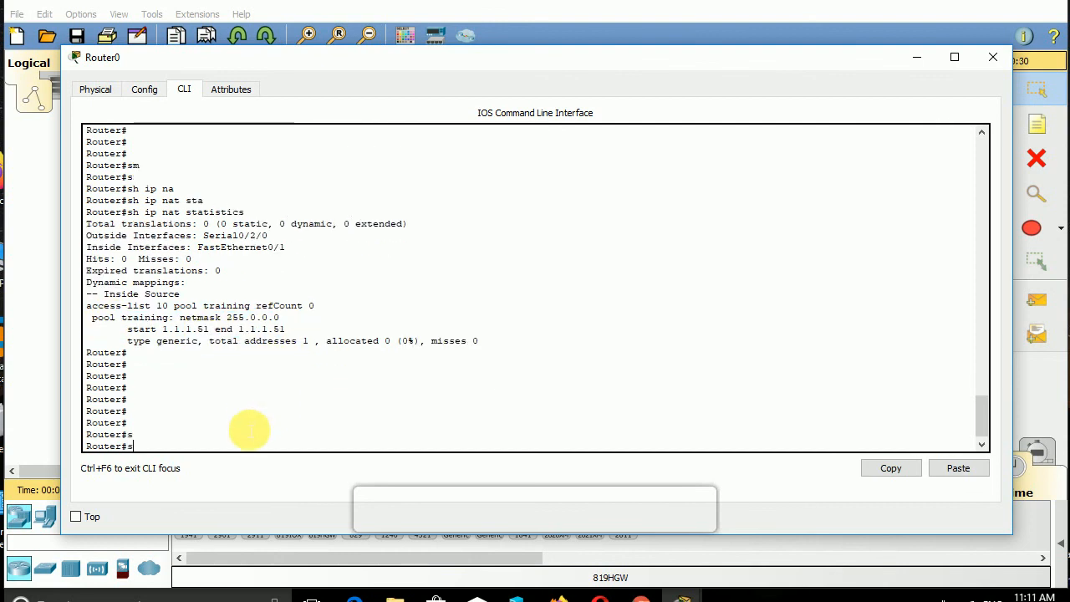
type("h ip an")
key("Tab")
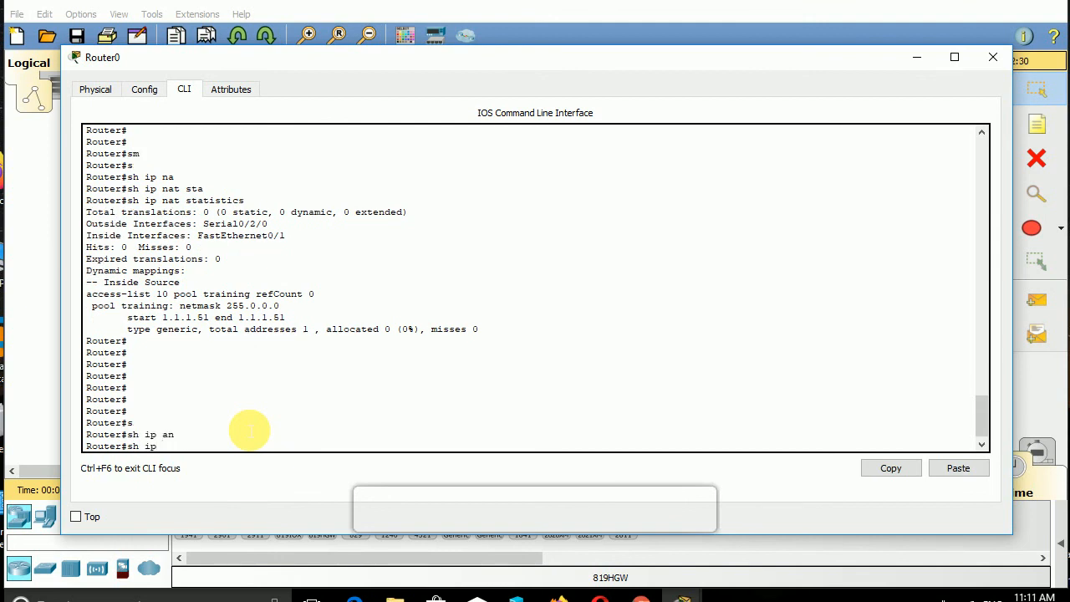
type("a")
key("Tab")
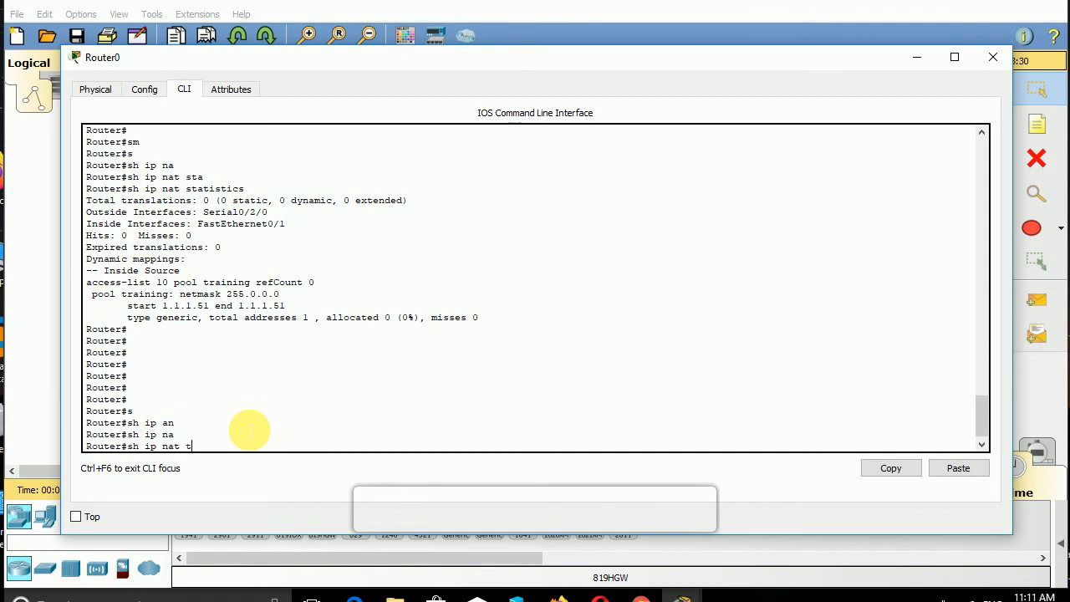
type("tra")
key("Tab")
key("Return")
key("Return")
key("Return")
key("Return")
key("Return")
key("Return")
key("Return")
key("Return")
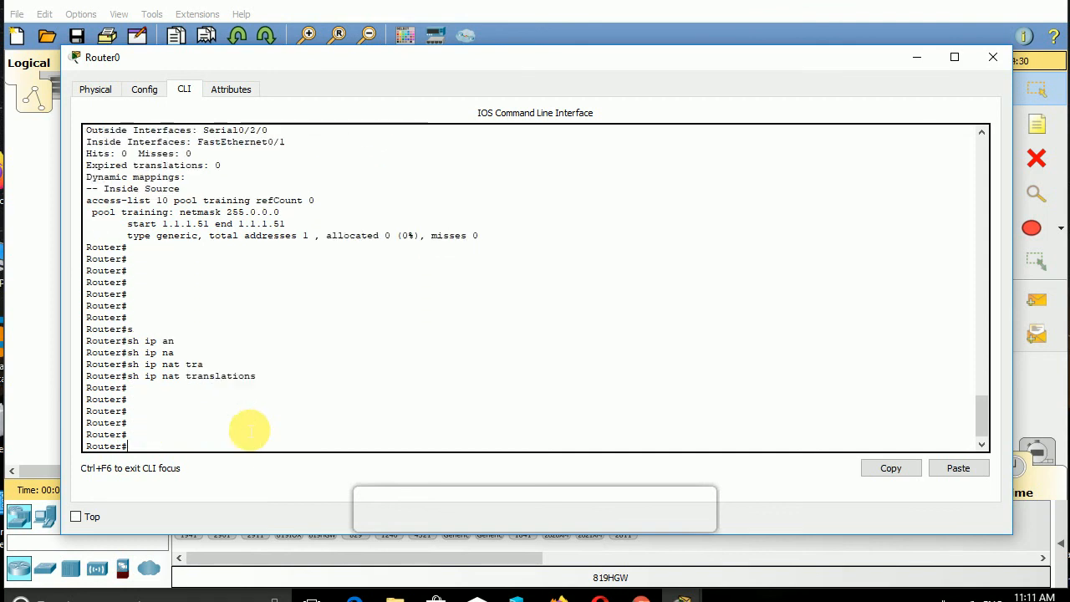
key("Return")
key("Return")
key("ctrl+z")
key("Return")
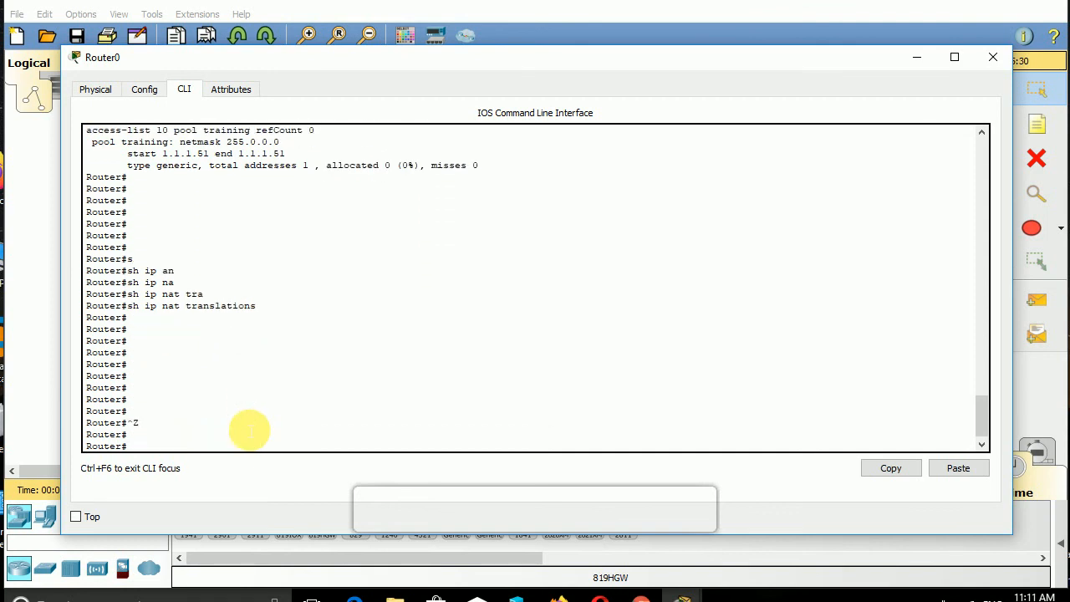
Step: Minimize the Router0 window and open the Command Prompt on PC0
left_click(917, 58)
left_click(270, 418)
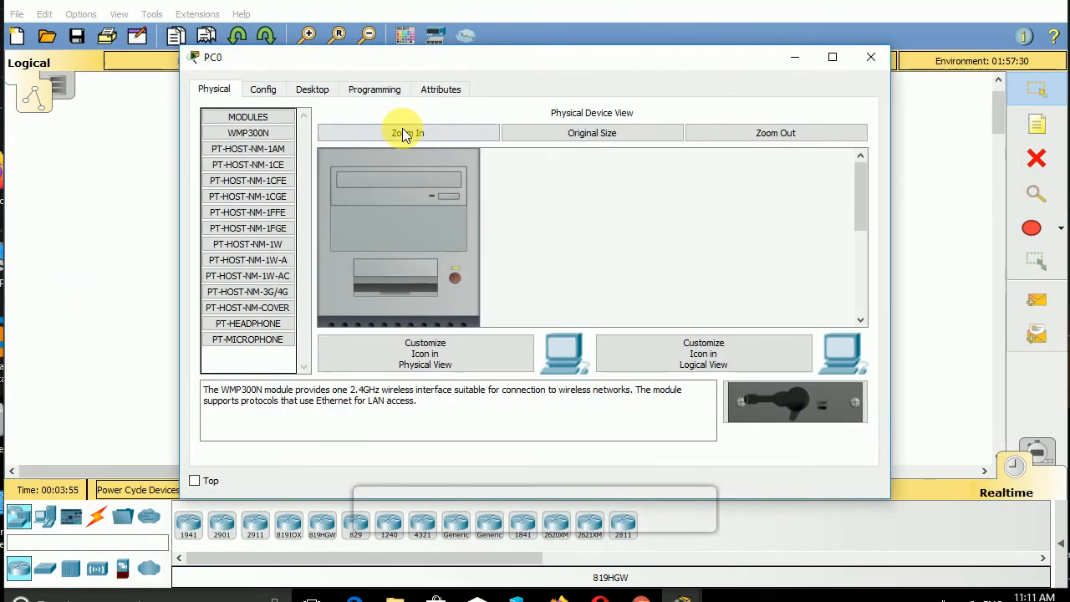
left_click(311, 87)
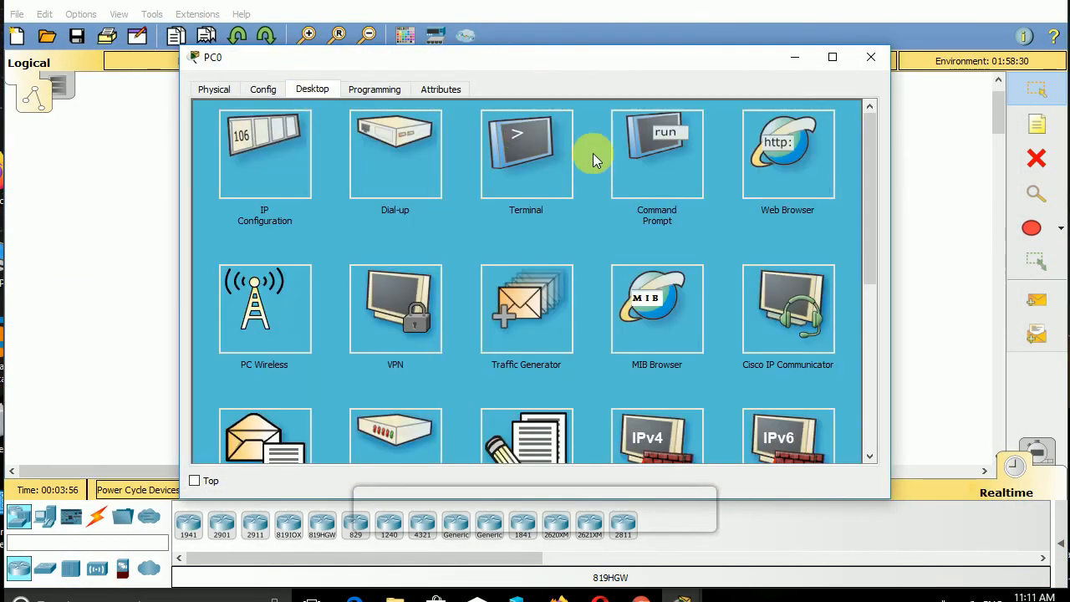
left_click(642, 165)
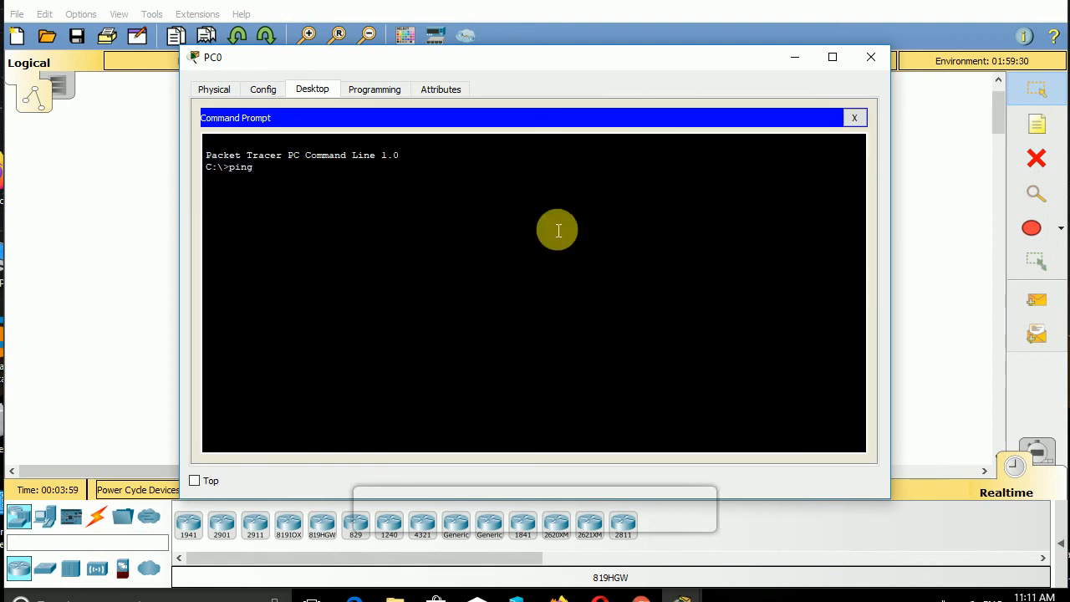
Step: Start a continuous ping from PC0 to 192.168.2.10 and minimize the PC0 window
type("ping -t 192.168.1.")
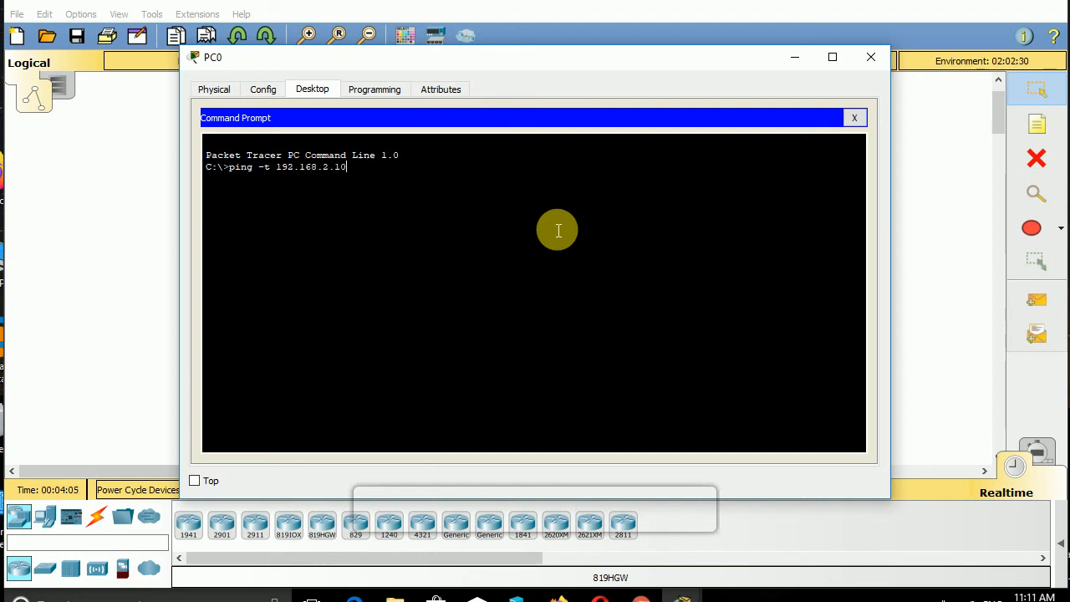
key("Return")
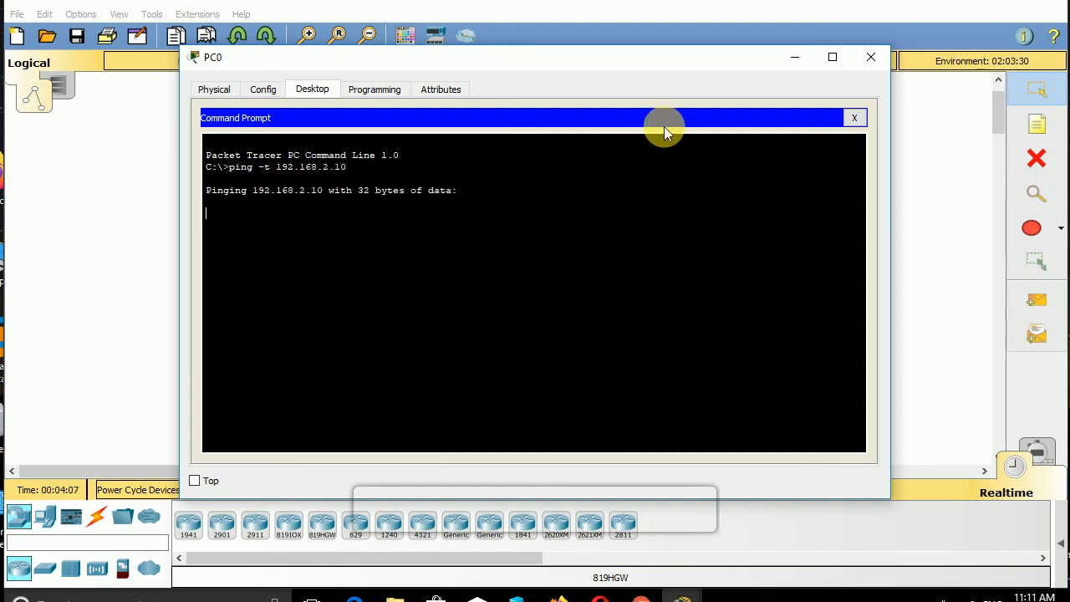
left_click(806, 57)
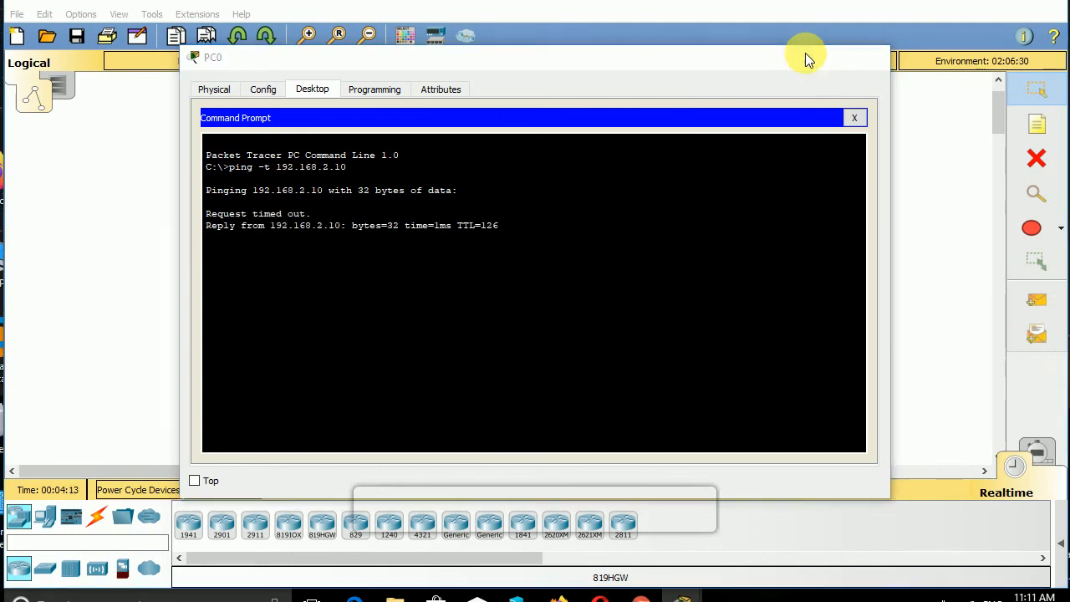
Step: Open the Command Prompt on PC3
left_click(350, 428)
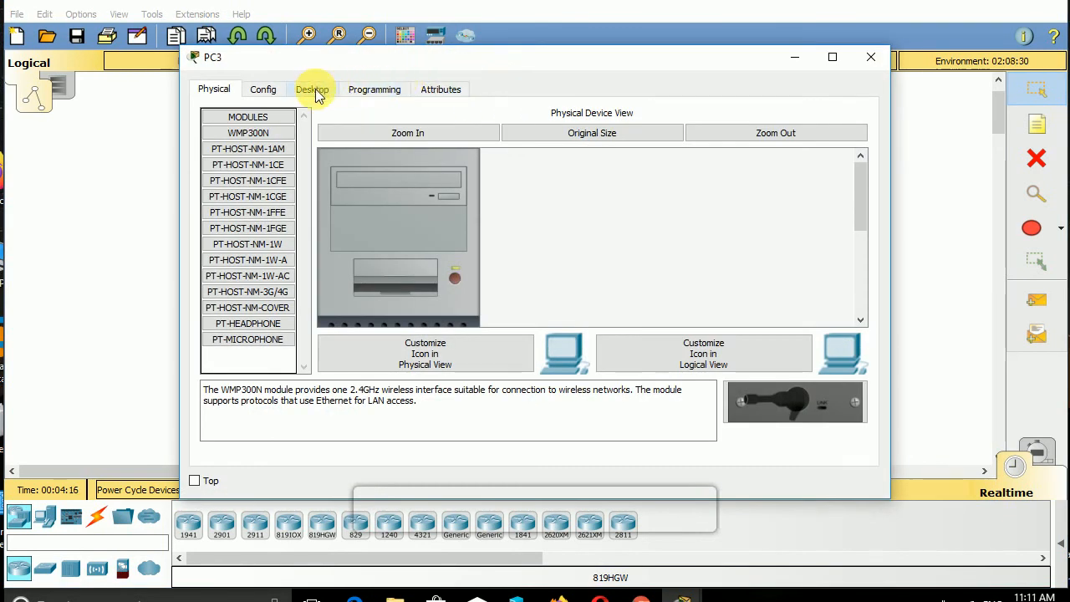
left_click(315, 88)
left_click(671, 151)
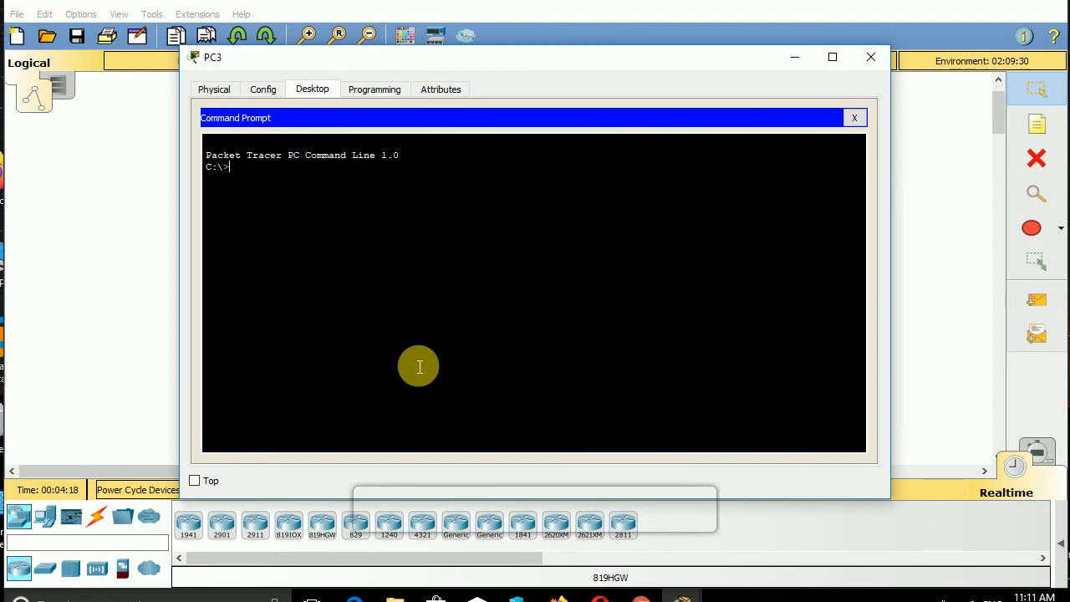
Step: Try to ping 192.168.3.30 continuously from PC3 with the -t option attached directly to the address
type("ping 192.168.3.3")
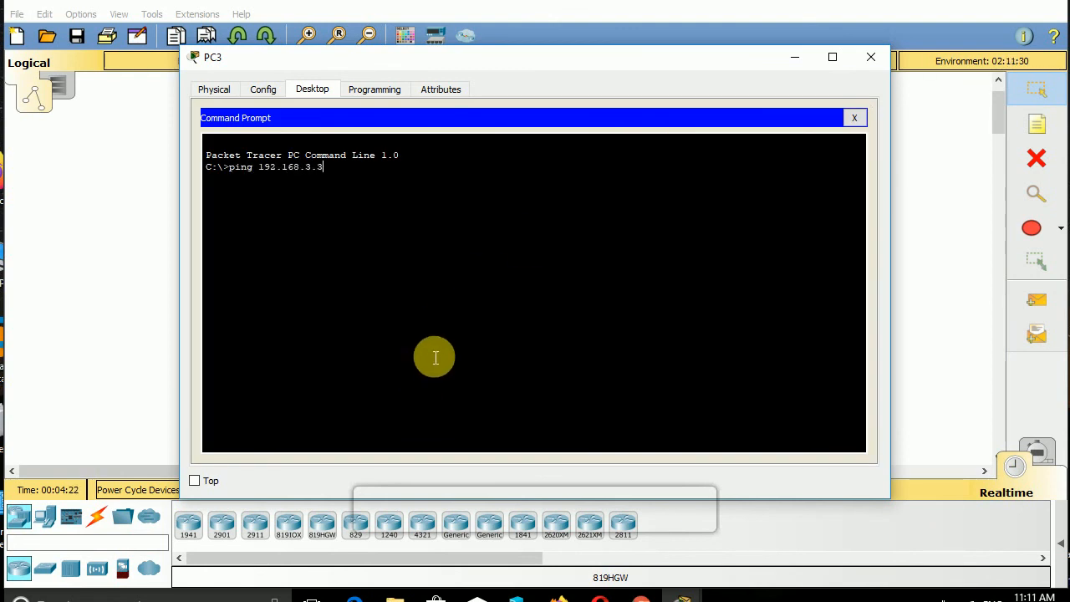
type("0")
key("Left")
type("-t")
key("Return")
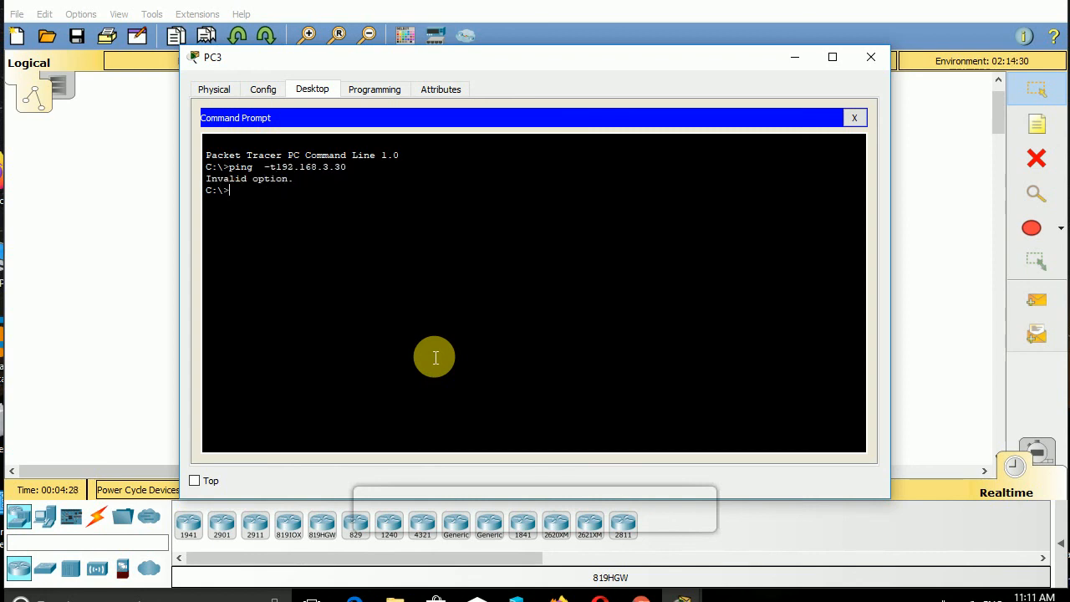
Step: Start a continuous ping from PC3 to 192.168.3.30 with the -t option
type("ping -t 192.168")
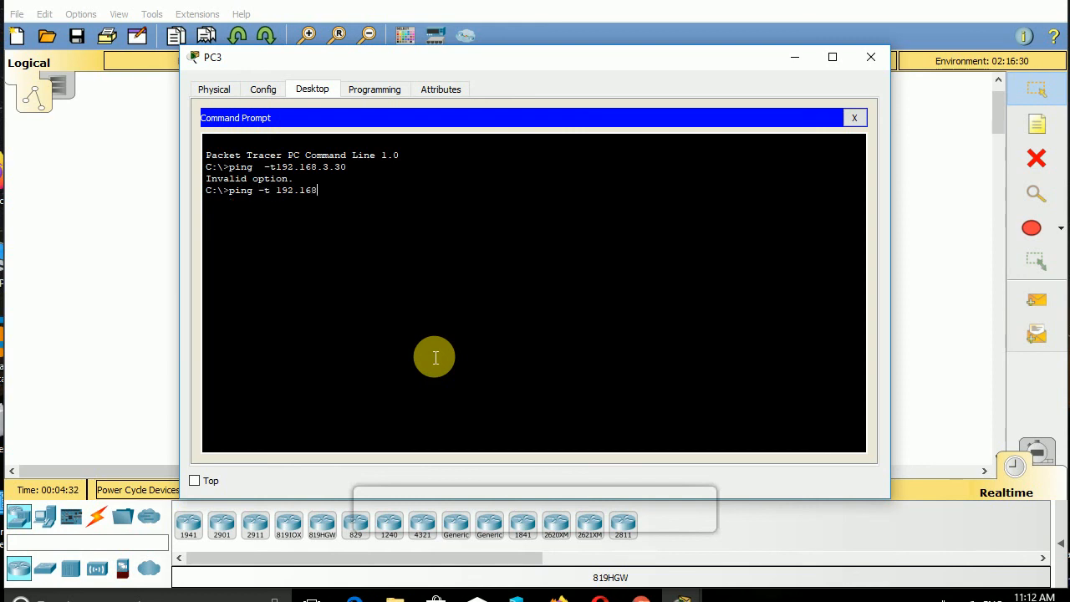
type(".3.30")
key("Return")
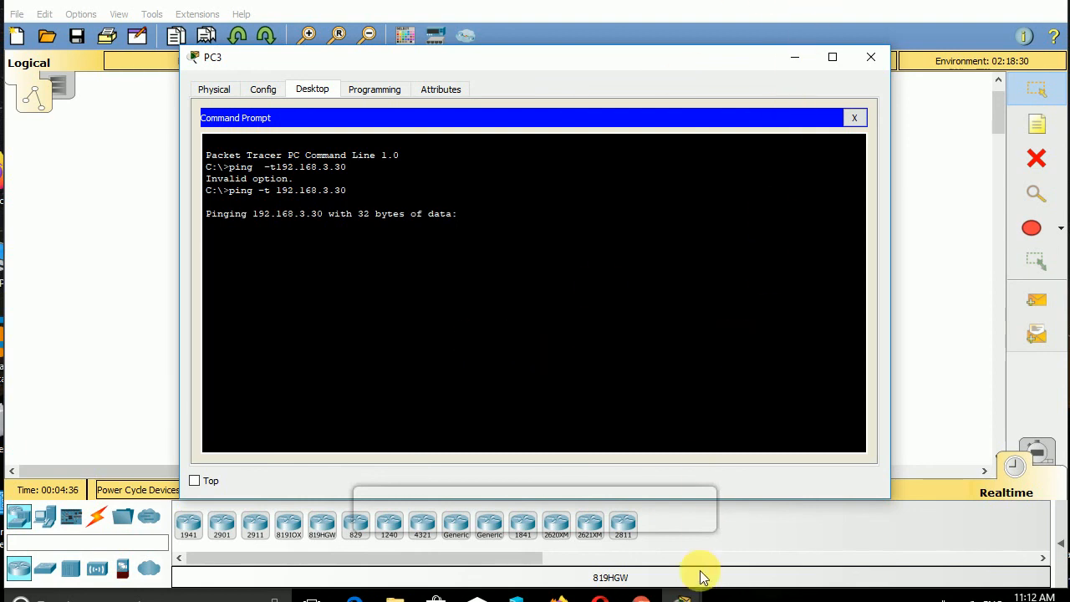
Step: Check the running pings on PC0 and PC3, minimizing both windows to return to the topology
mouse_move(682, 595)
left_click(759, 531)
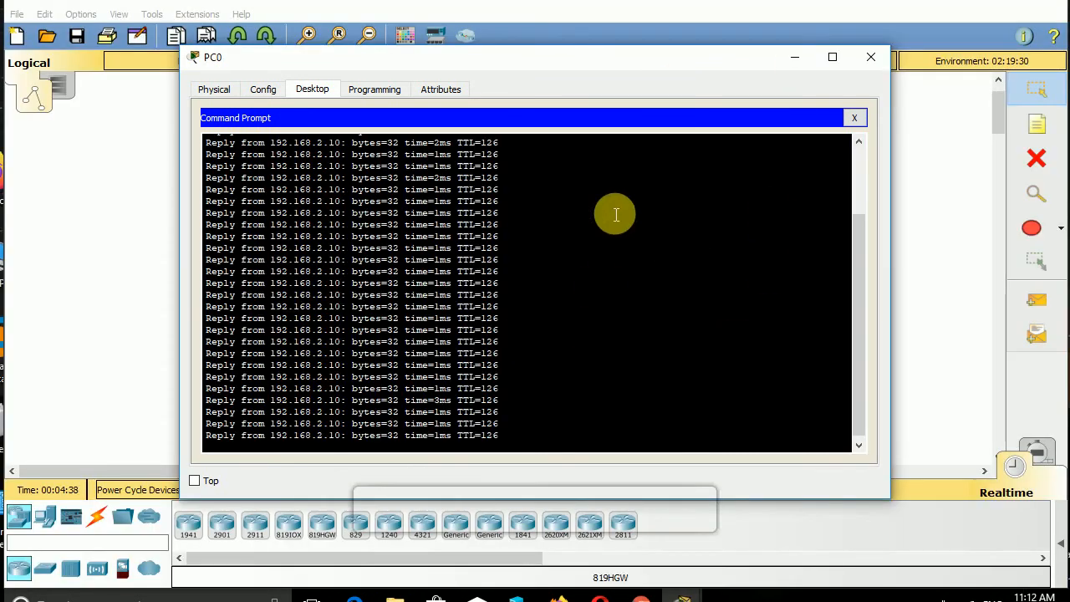
left_click(804, 60)
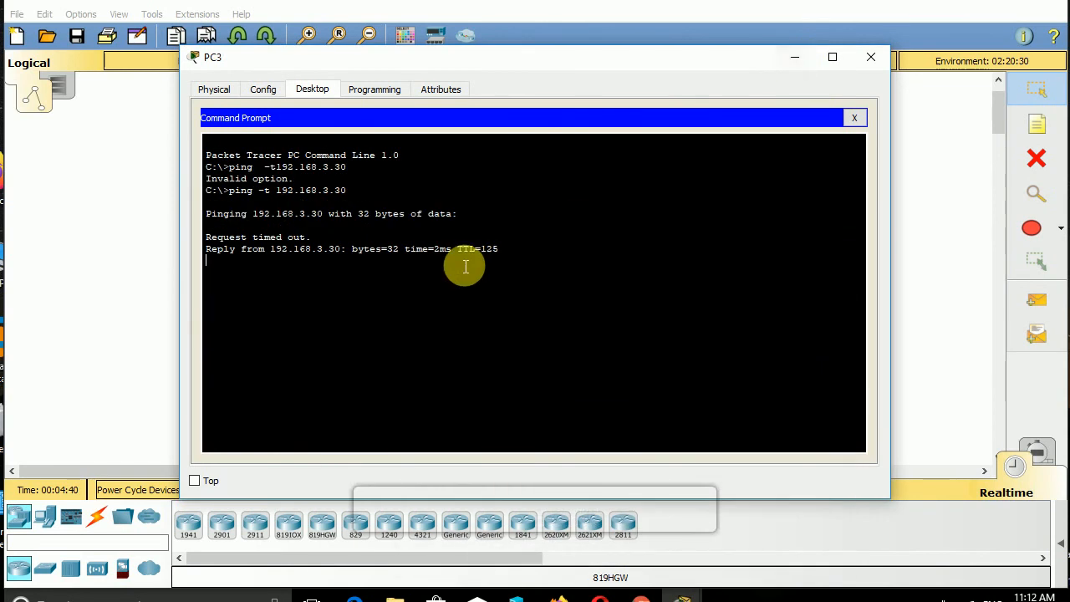
left_click(795, 57)
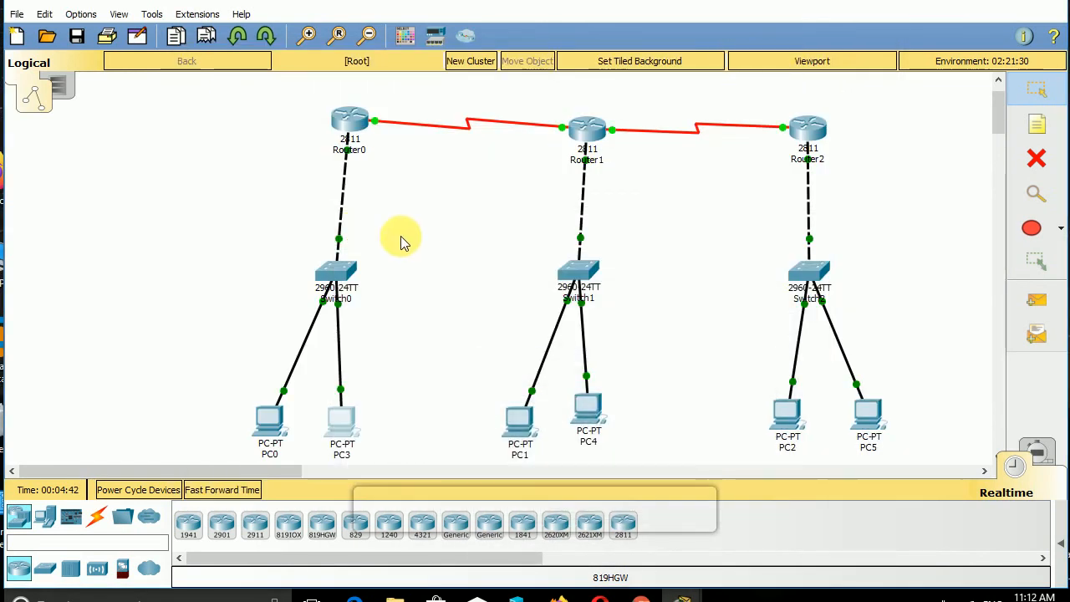
Step: Show the IP NAT translations in the Router0 command line while both pings are running
left_click(349, 119)
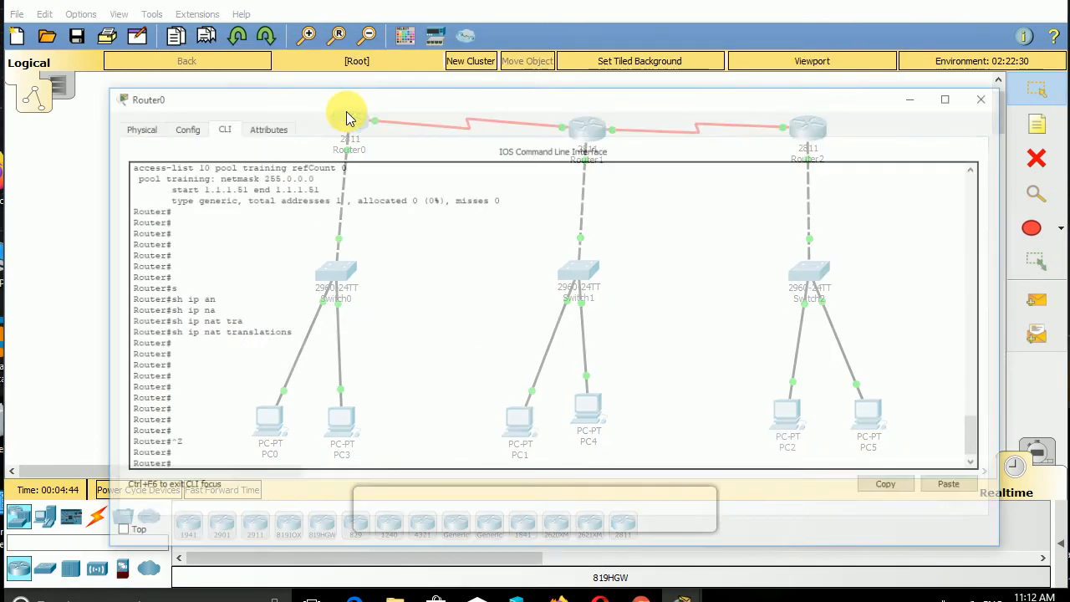
type("sh")
key("Tab")
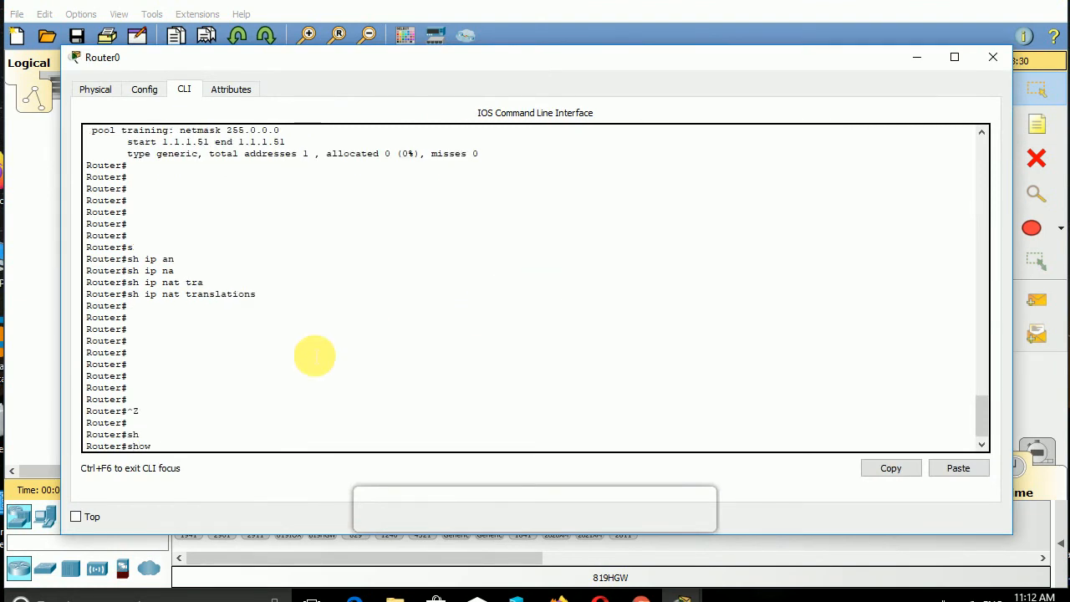
type("ip na")
key("Tab")
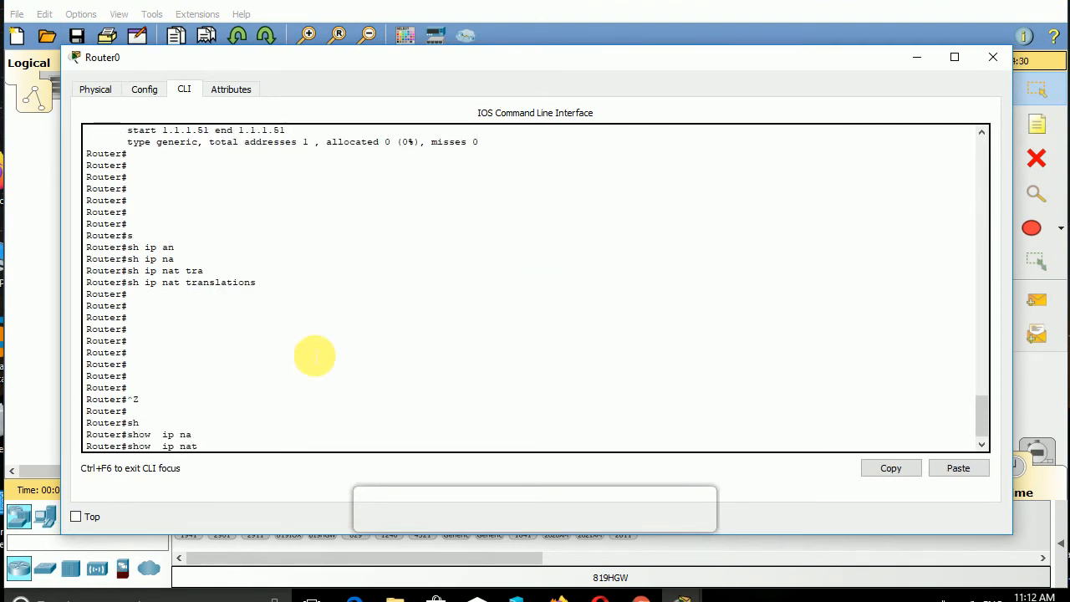
type("tr")
key("Tab")
key("Return")
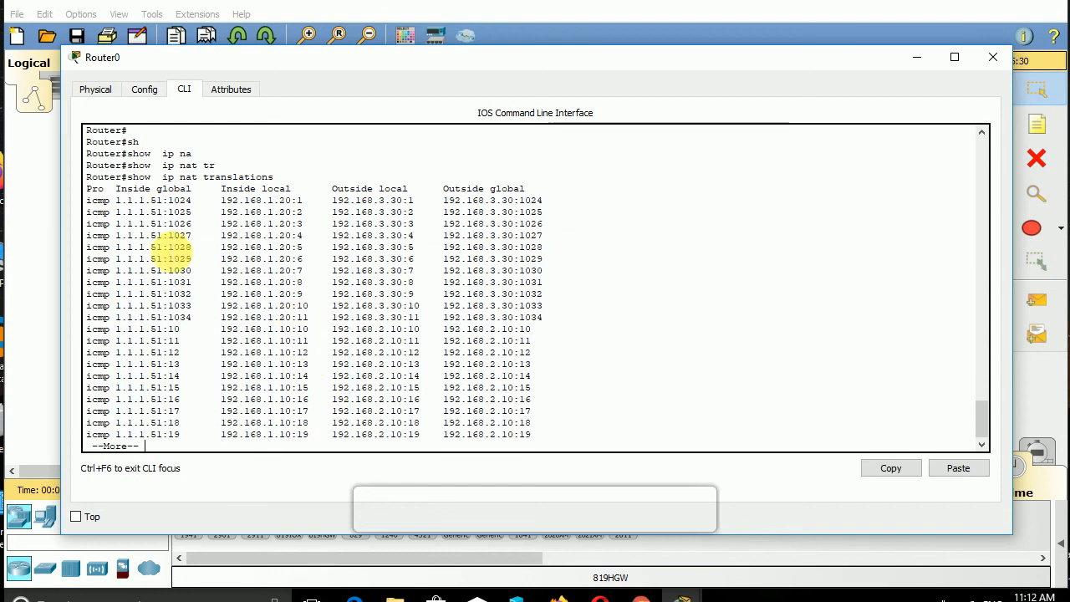
Step: Examine the inside global addresses and port numbers in the translations table against the inside local addresses of both PCs
left_click_drag(134, 202, 291, 204)
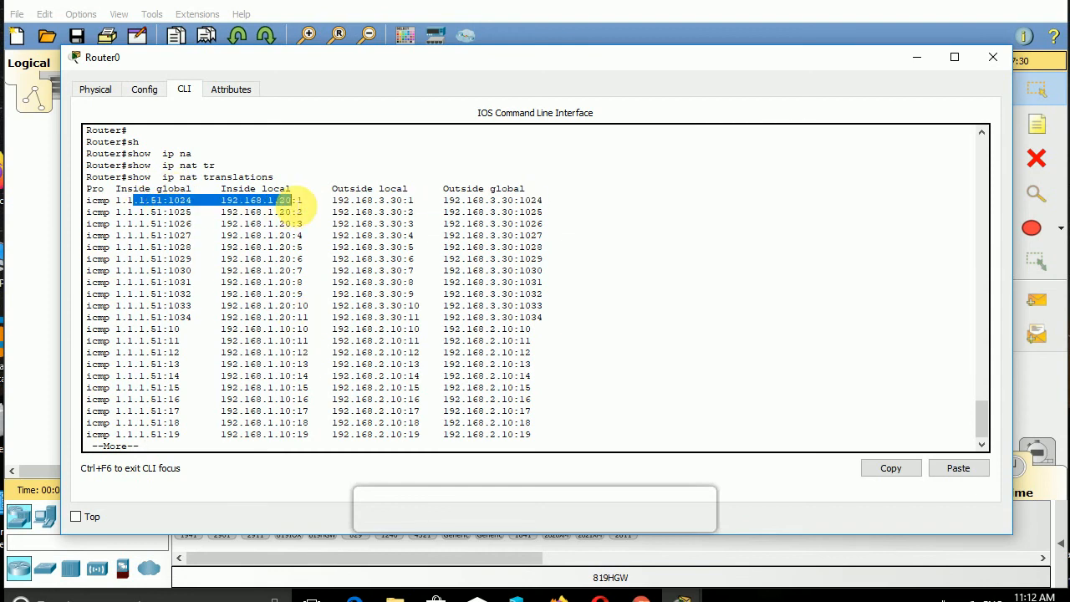
left_click(138, 252)
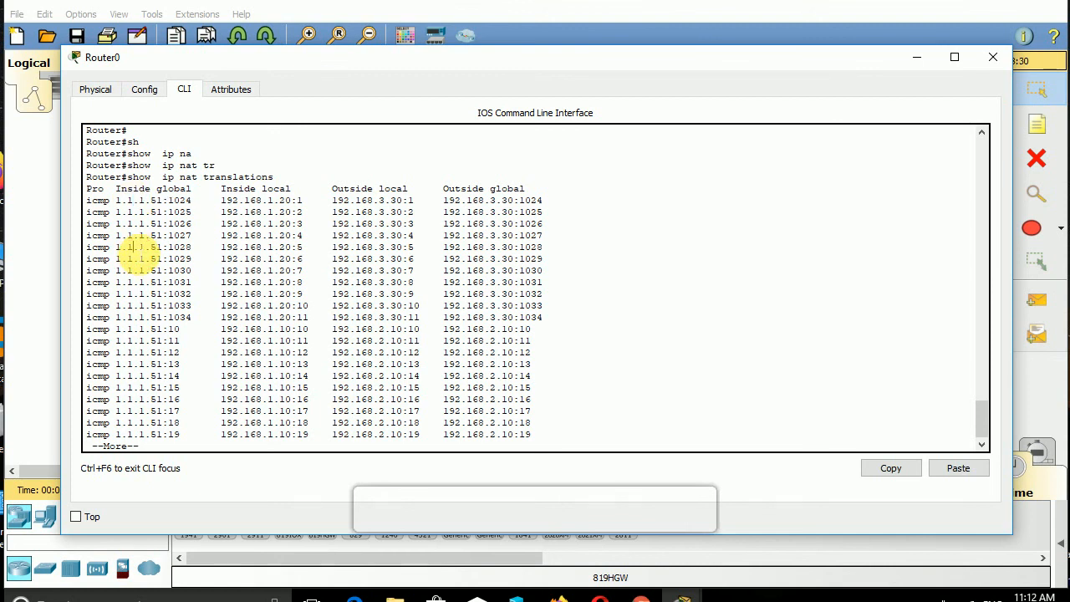
left_click_drag(147, 201, 161, 202)
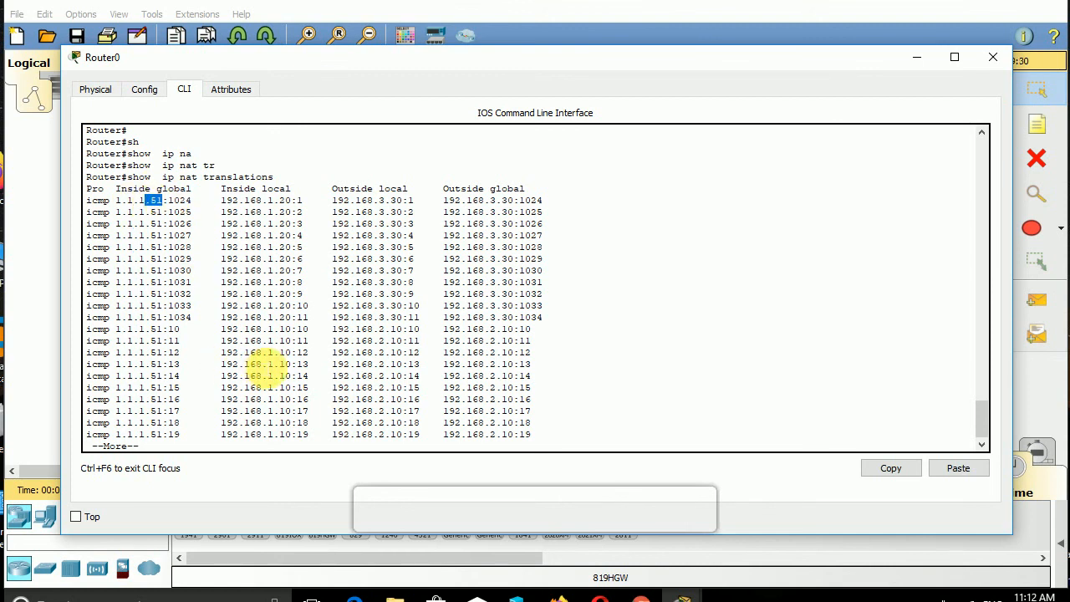
left_click_drag(233, 411, 320, 423)
left_click(124, 436)
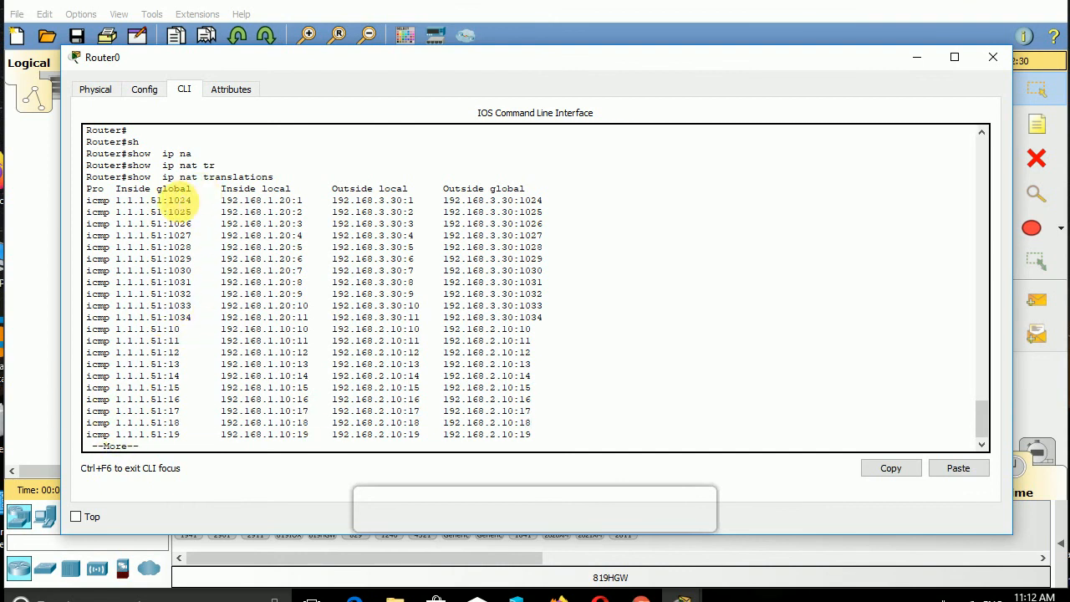
left_click_drag(167, 201, 192, 204)
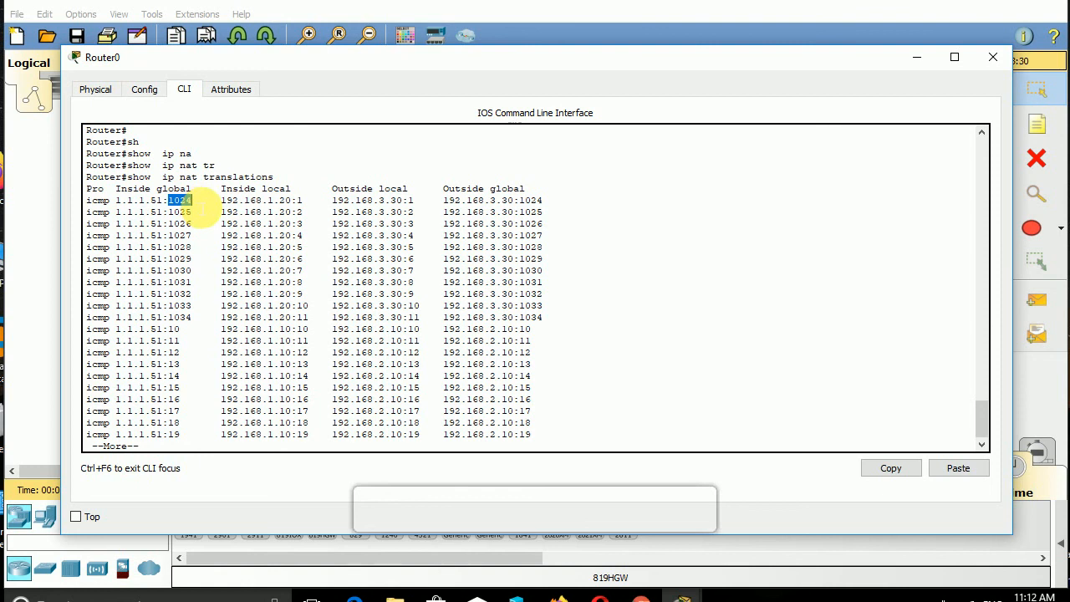
left_click_drag(173, 248, 171, 308)
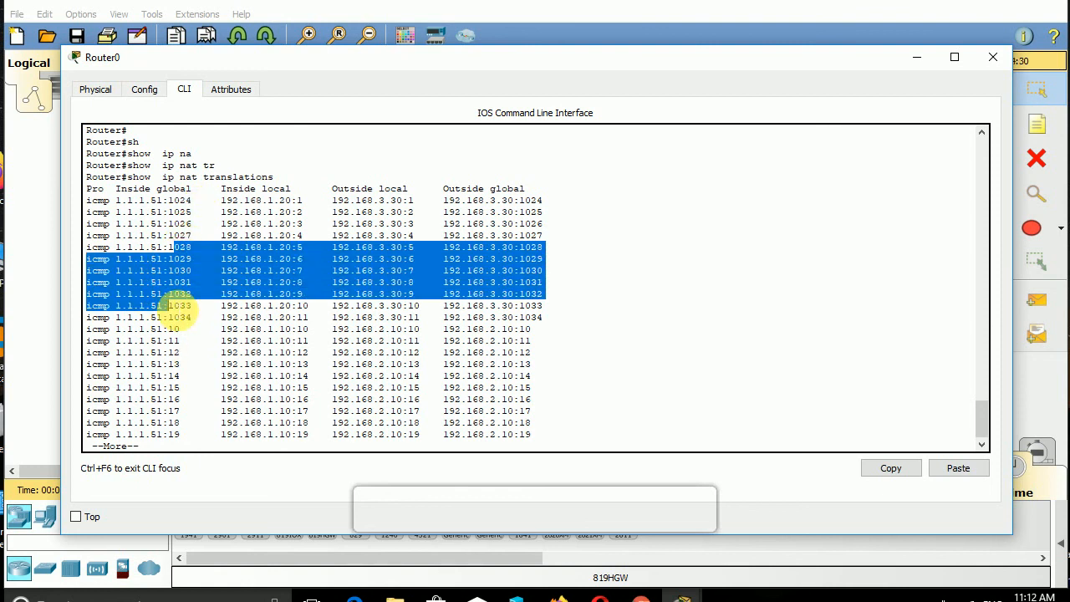
left_click_drag(180, 387, 176, 429)
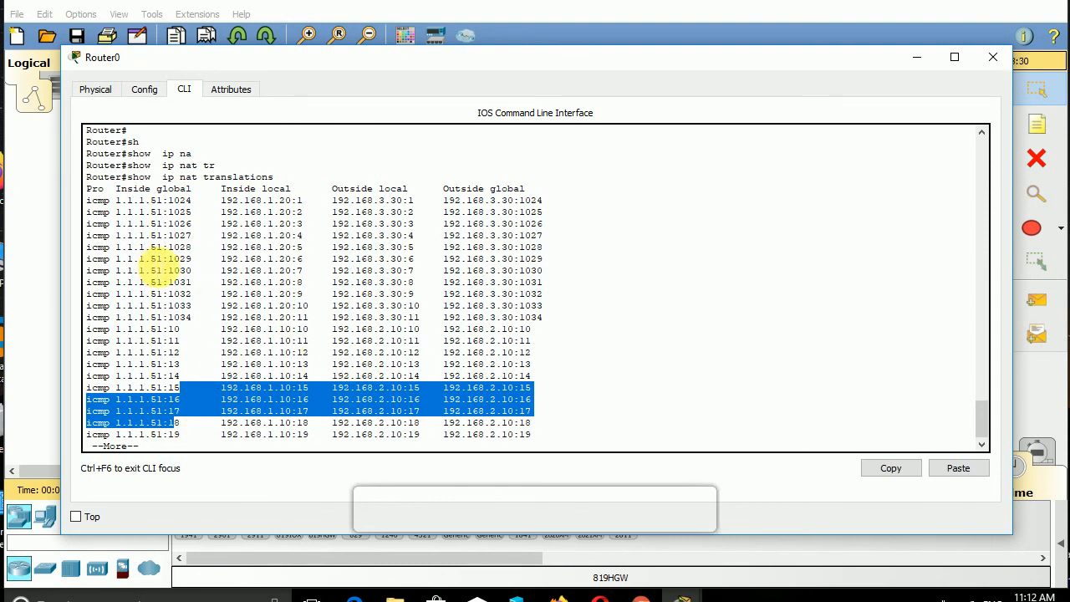
left_click(152, 259)
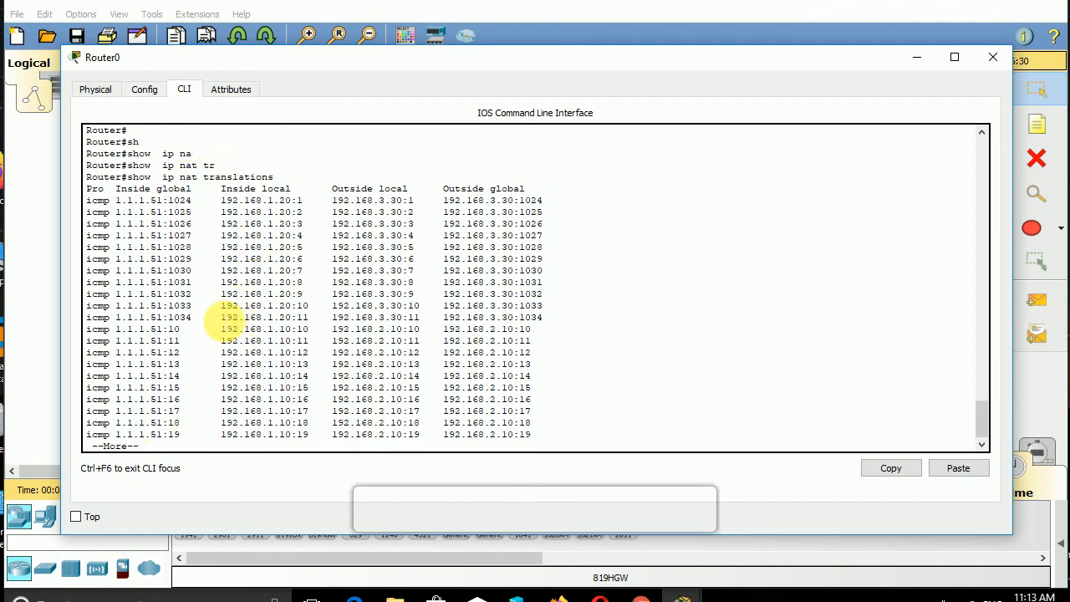
Step: Page through the rest of the NAT translations table to the end and return to the router prompt
key("Return")
key("Return")
key("Return")
key("Return")
key("Return")
key("Return")
key("Return")
key("Return")
key("Return")
key("Return")
key("Return")
key("Return")
key("Return")
key("Return")
key("Return")
key("Return")
key("Return")
key("Return")
key("Return")
key("Return")
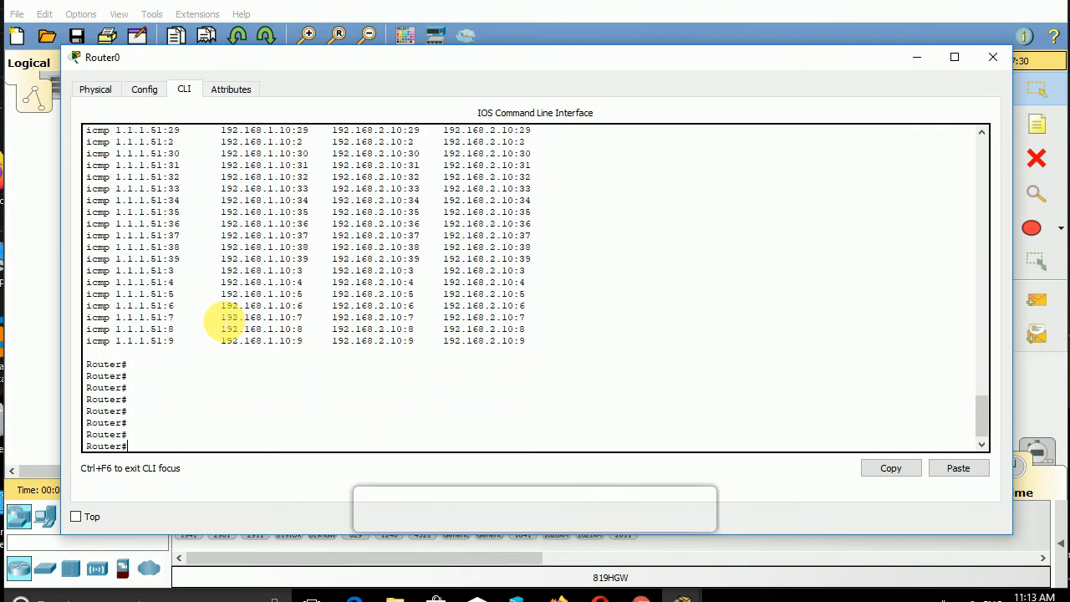
key("Return")
key("Return")
key("Return")
key("Return")
key("Return")
key("Return")
key("Return")
Step: Rerun the show ip nat translations command on Router0 and page through the updated entries
key("Up")
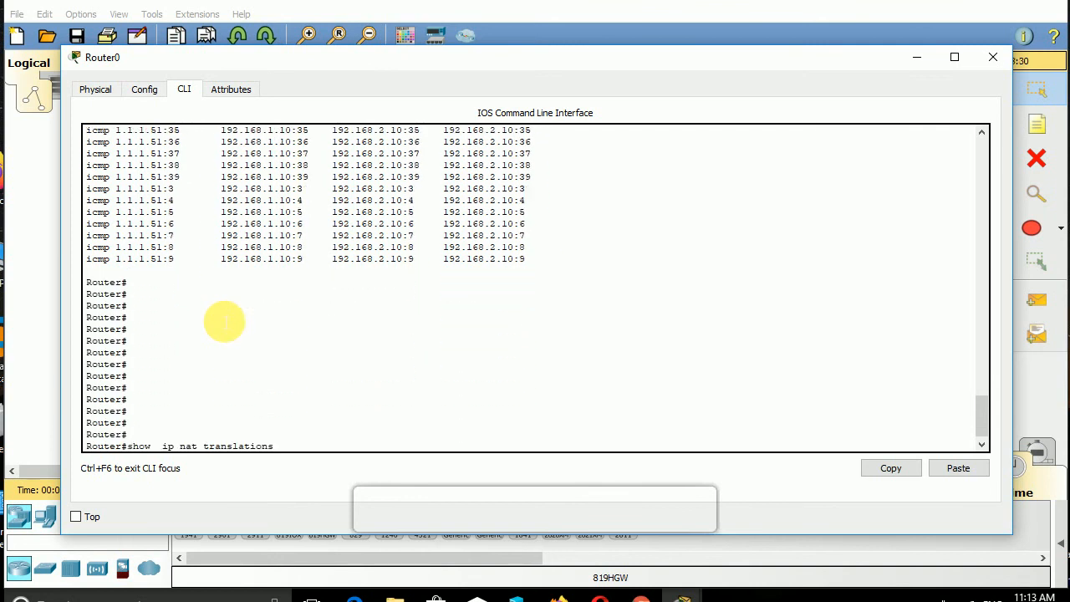
key("Return")
key("Return")
key("Return")
key("Return")
key("Return")
key("Return")
key("Return")
key("Return")
key("Return")
key("Return")
key("Return")
key("Return")
key("Return")
key("Return")
key("Return")
key("Return")
key("Return")
key("Return")
key("Return")
key("Return")
key("Return")
key("Return")
key("Return")
key("Return")
key("Return")
key("Return")
key("Return")
key("Return")
key("Return")
key("Return")
key("Return")
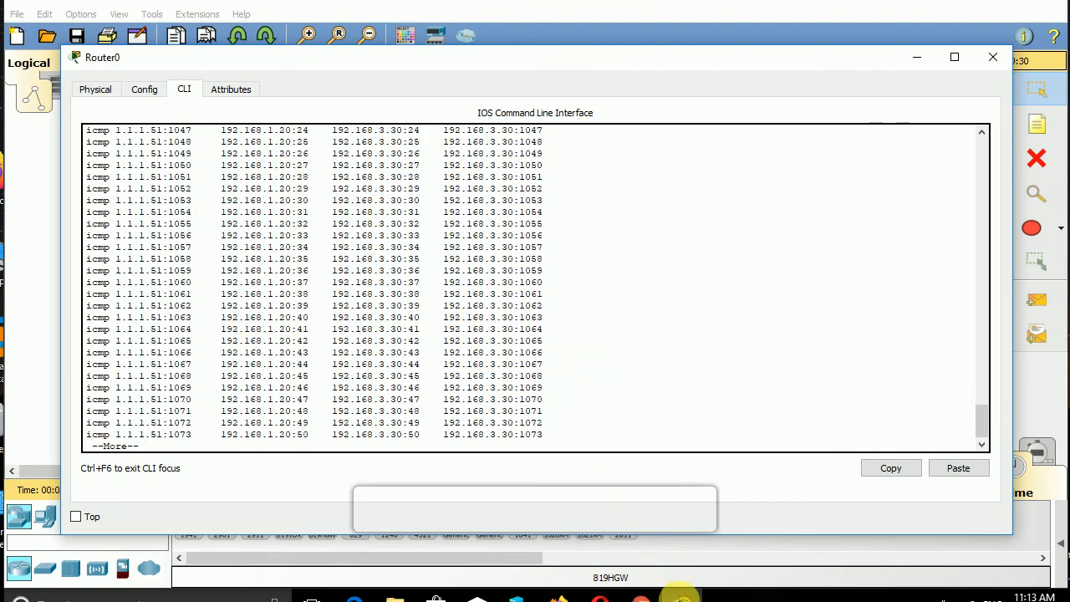
Step: Close the PC0 window and quit the paged translations listing on Router0
mouse_move(682, 595)
left_click(763, 532)
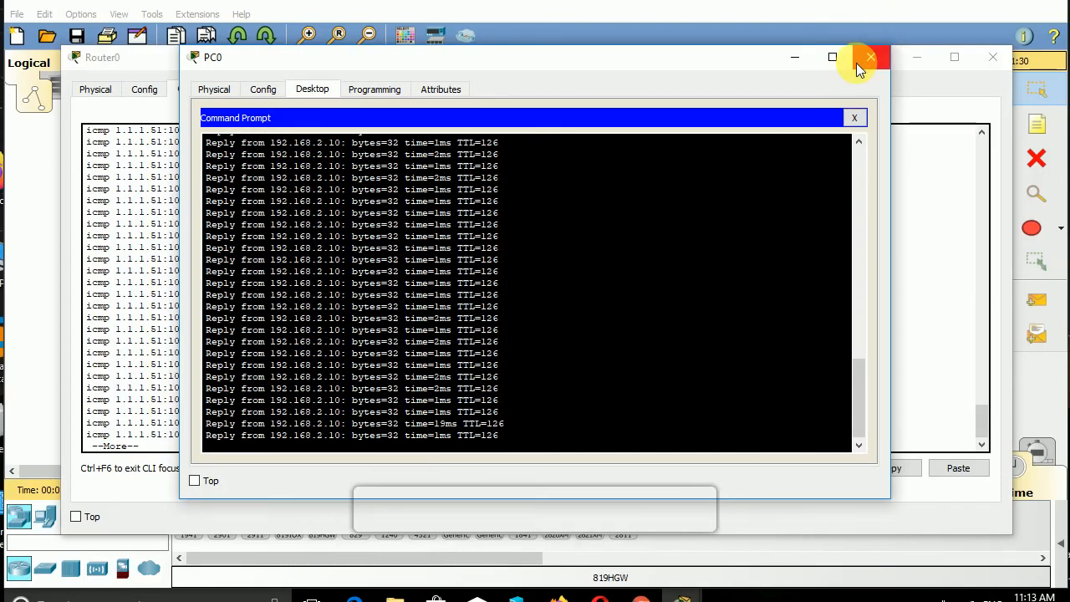
left_click(856, 63)
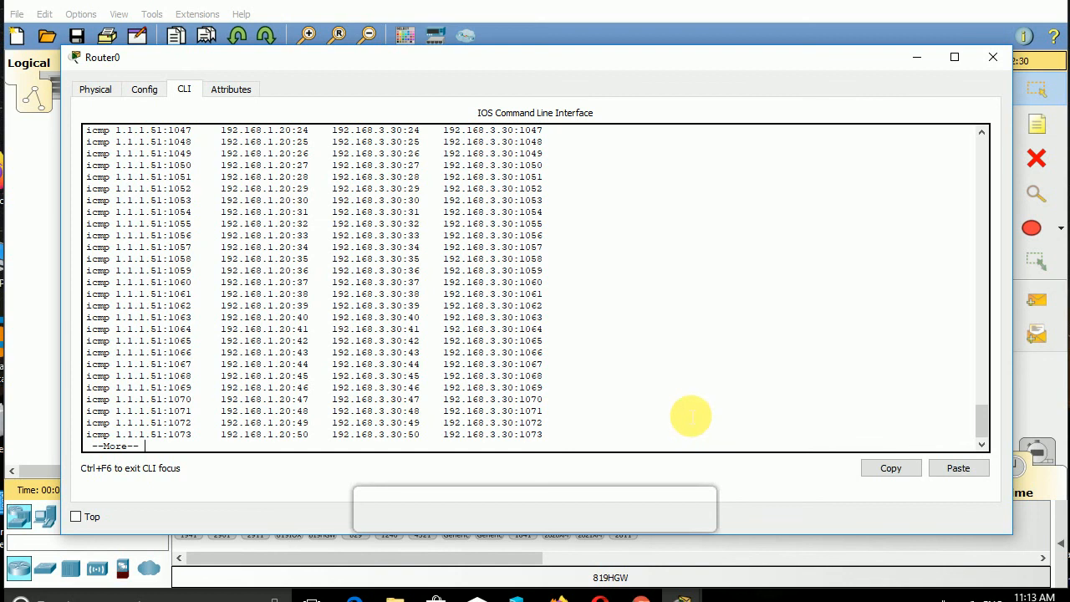
key("q")
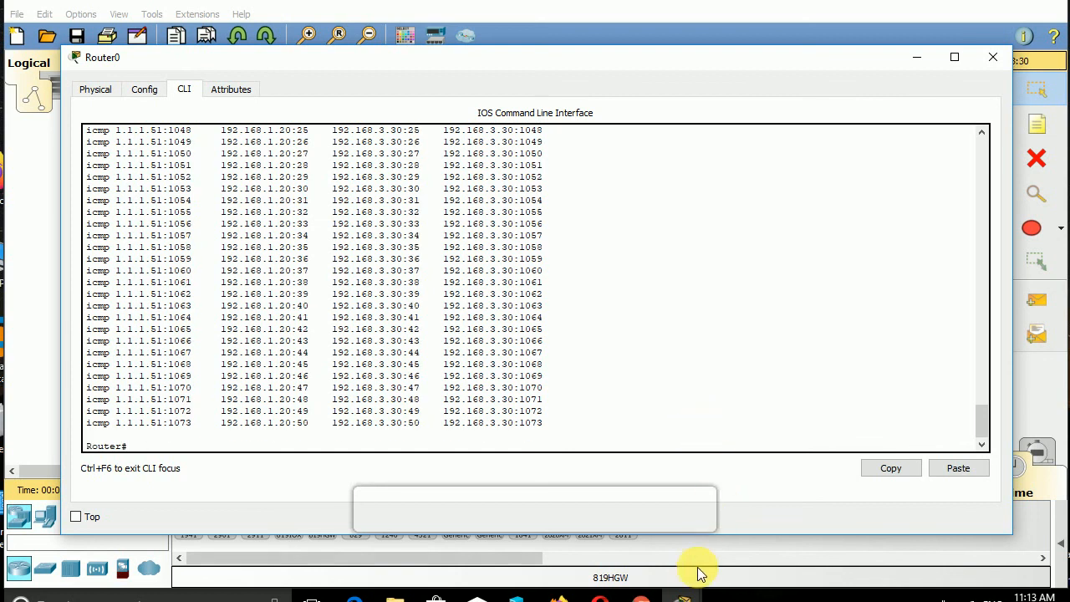
Step: Bring up the PC3 window with its running ping and close it
mouse_move(686, 594)
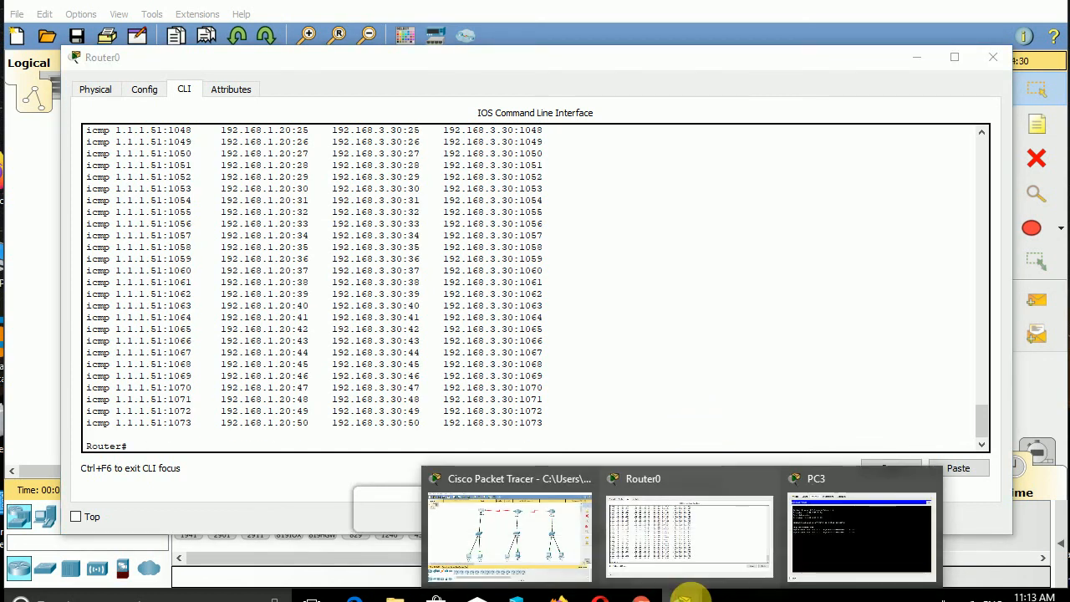
left_click(648, 245)
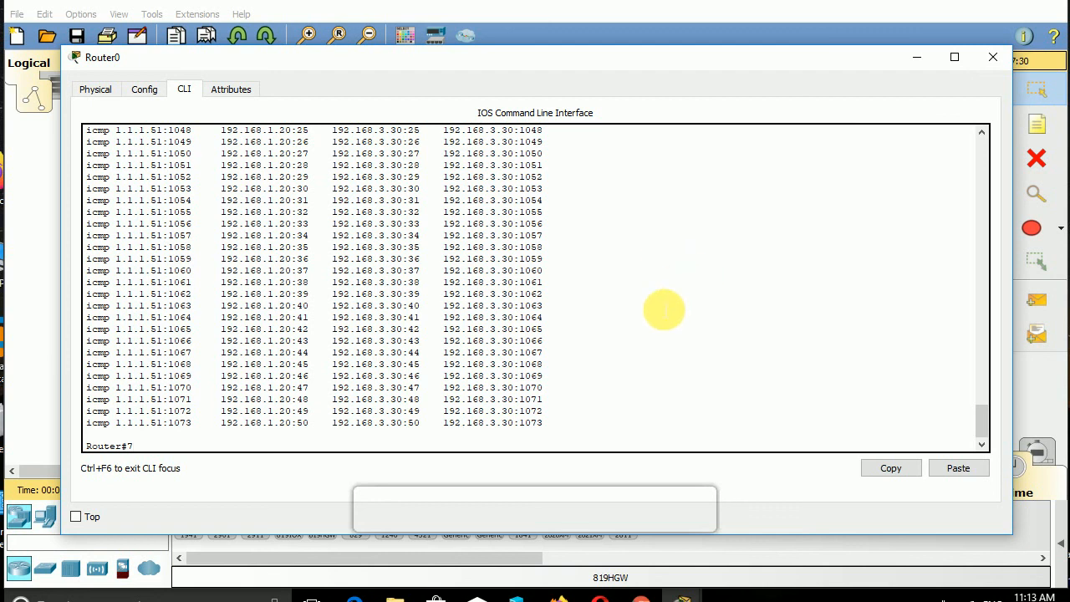
mouse_move(681, 599)
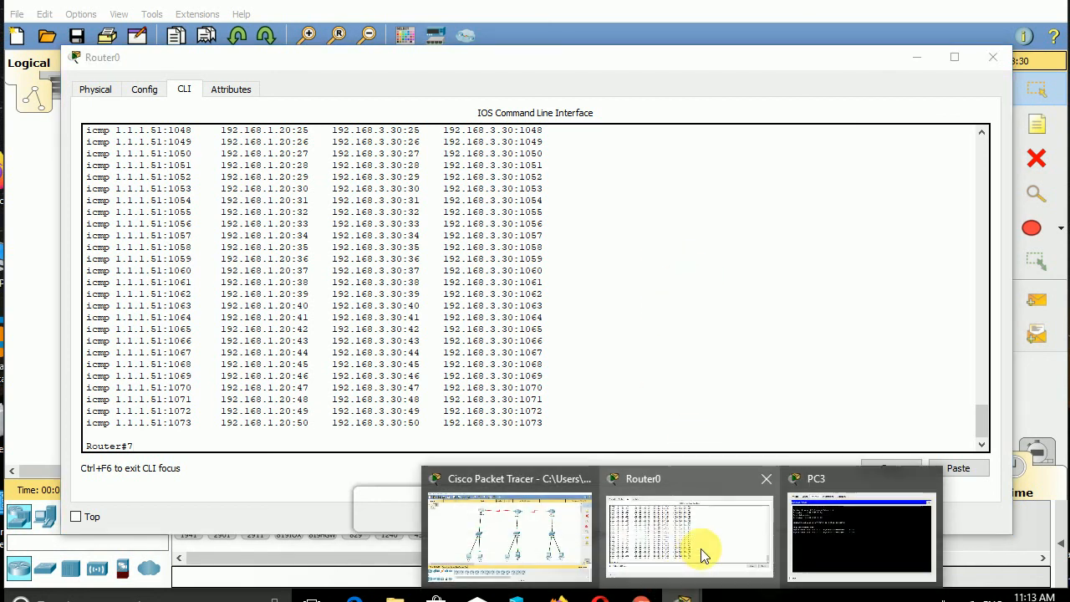
left_click(870, 524)
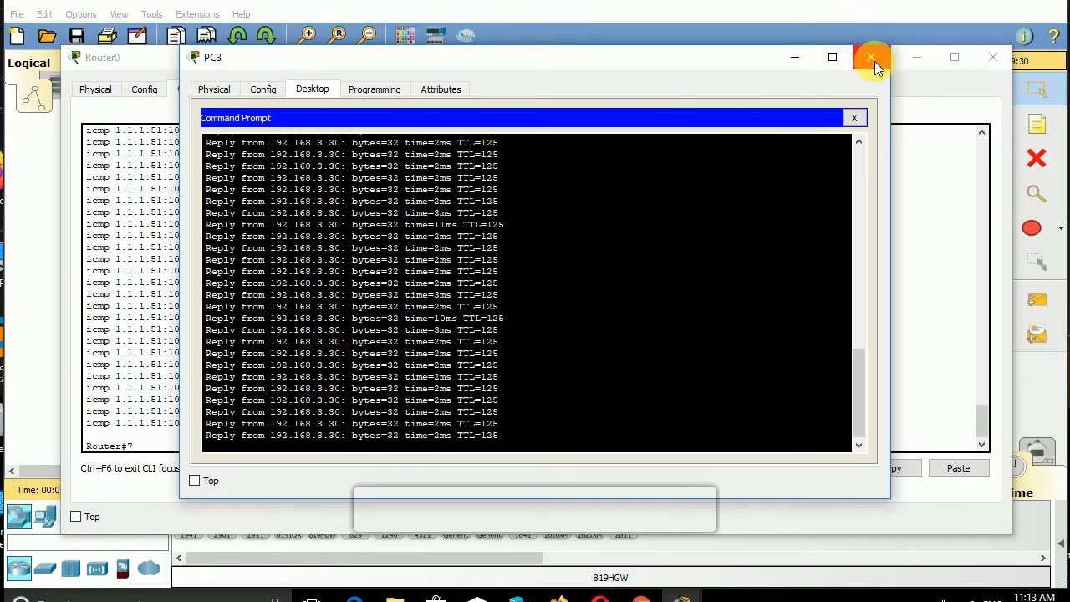
left_click(872, 58)
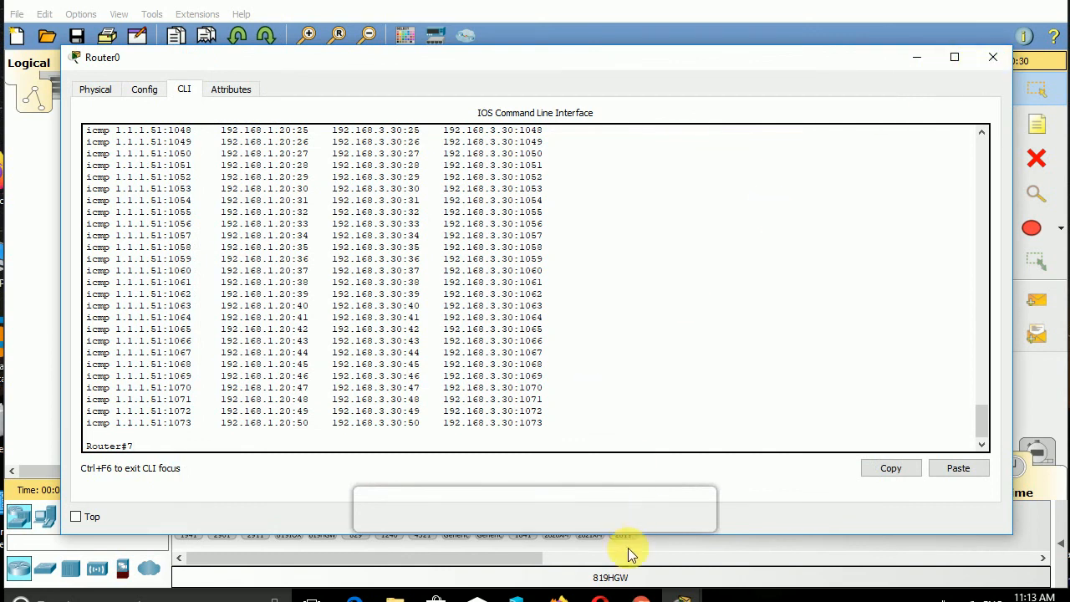
Step: Close the Router0 window to return to the network topology
mouse_move(684, 597)
left_click(747, 531)
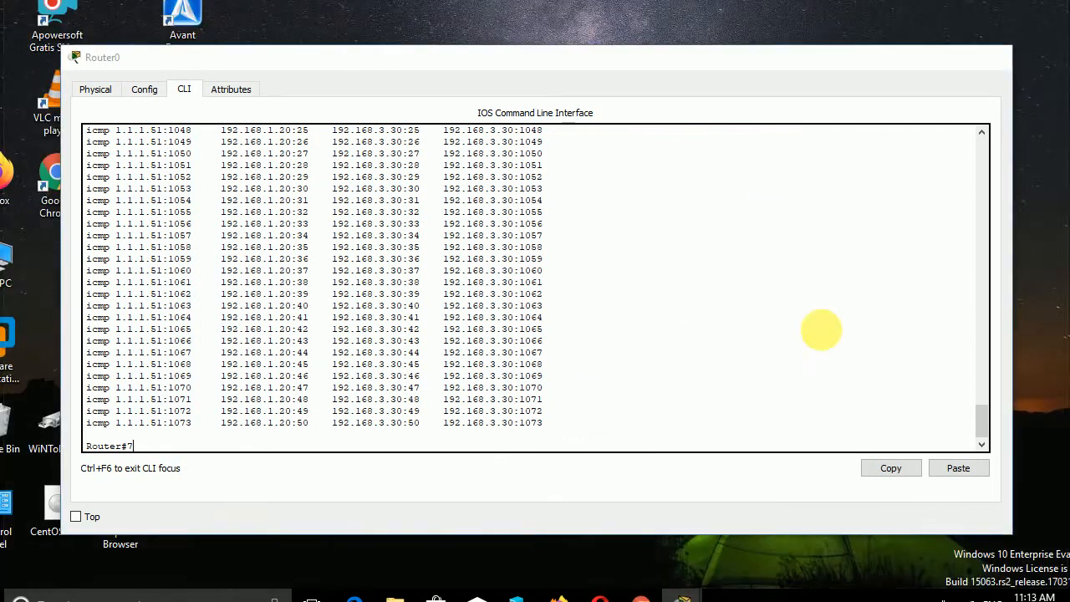
left_click(981, 55)
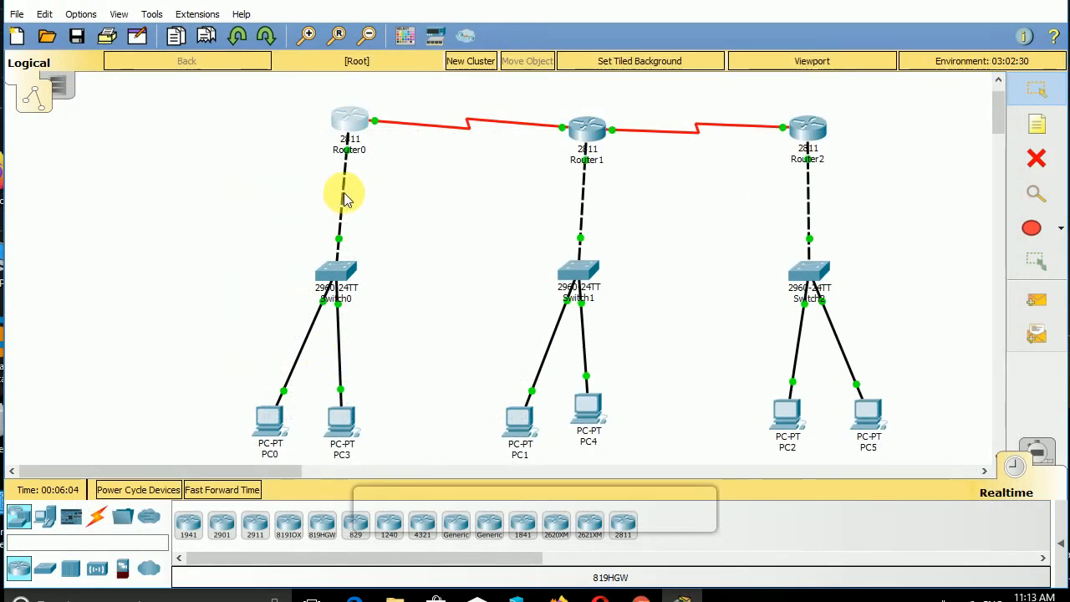
mouse_move(346, 194)
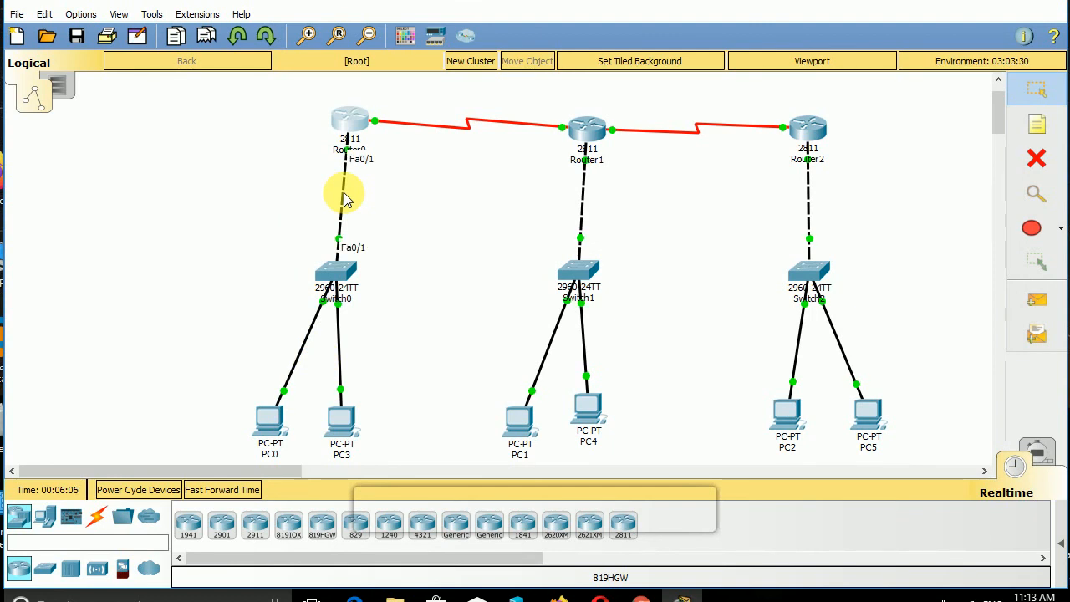